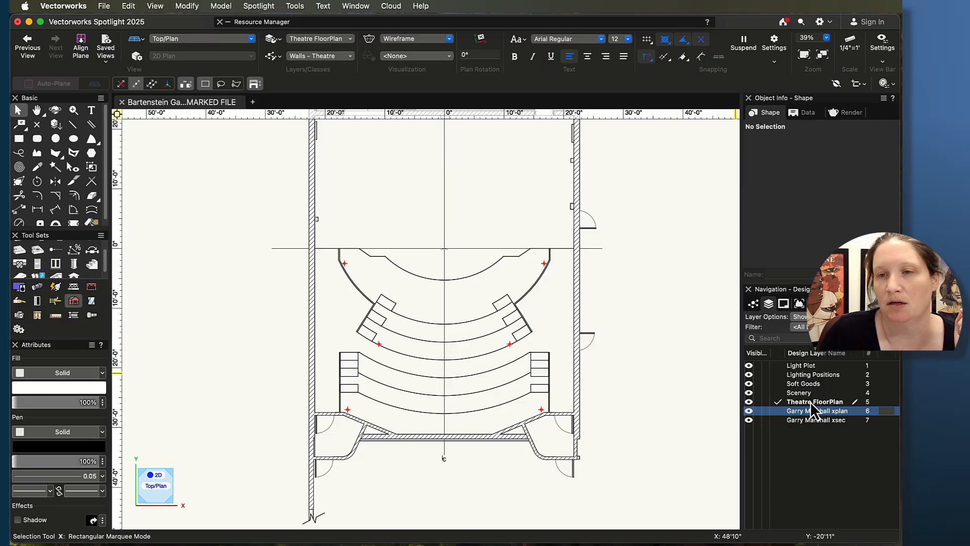
# Step: Create a new design layer named Theatre House and move it below Theatre FloorPlan in the layer stacking order
pyautogui.rightClick(813, 448)
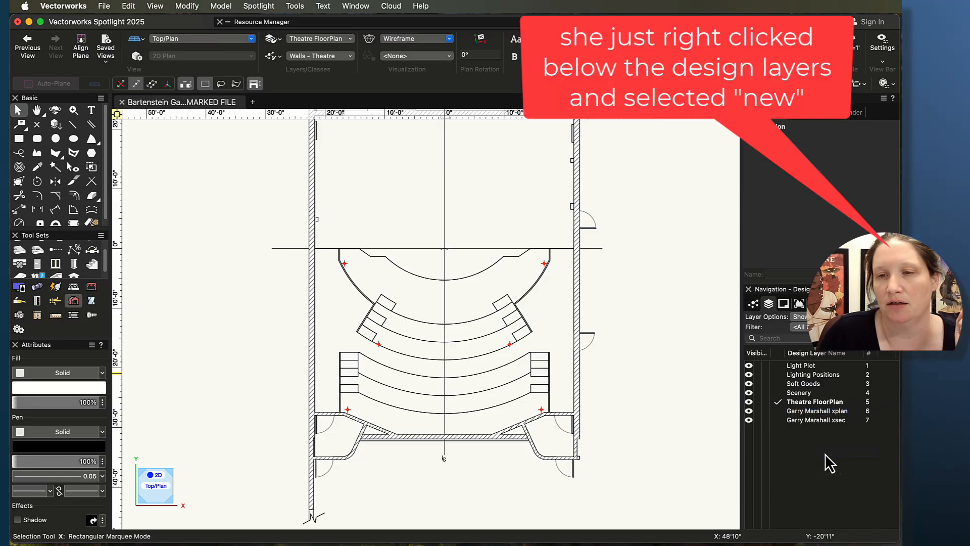
pyautogui.click(825, 449)
pyautogui.write('Theatre')
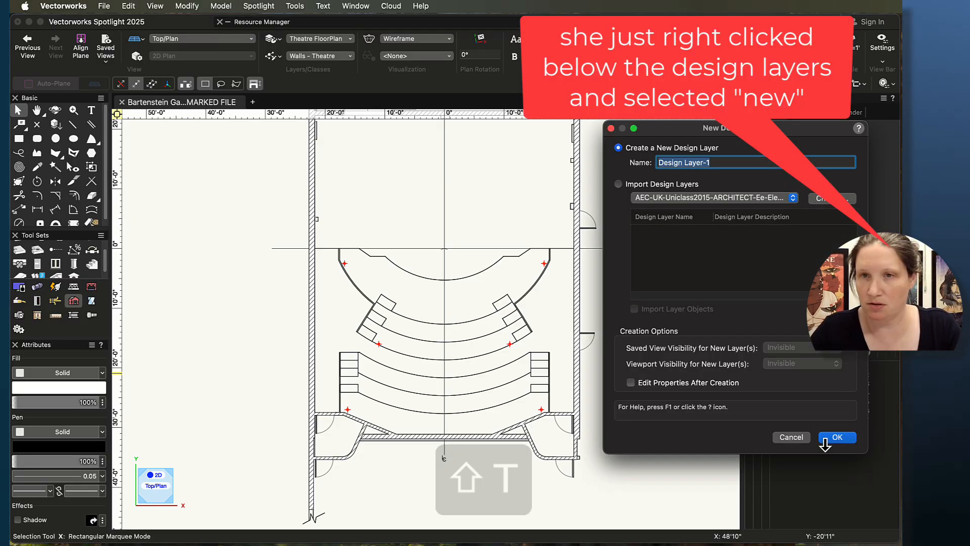
pyautogui.write(' House')
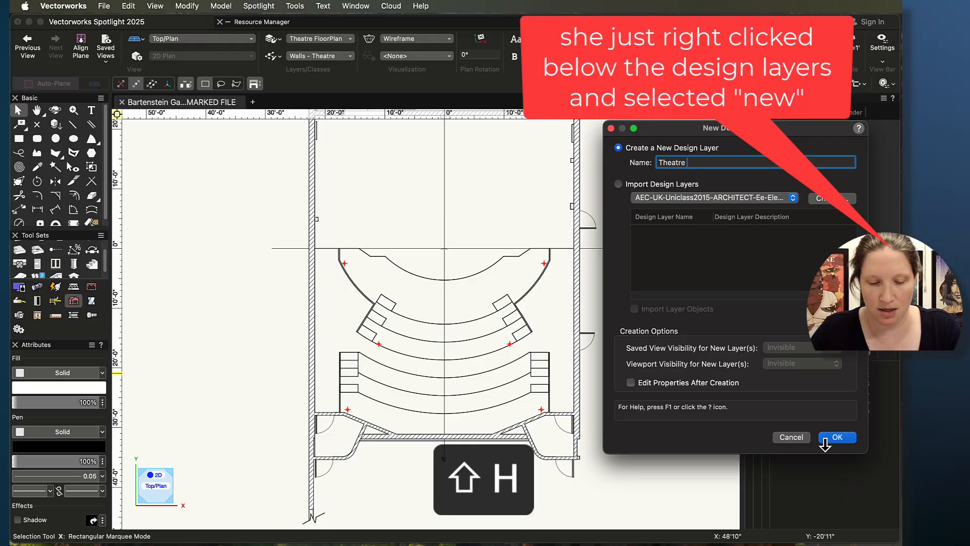
pyautogui.click(829, 437)
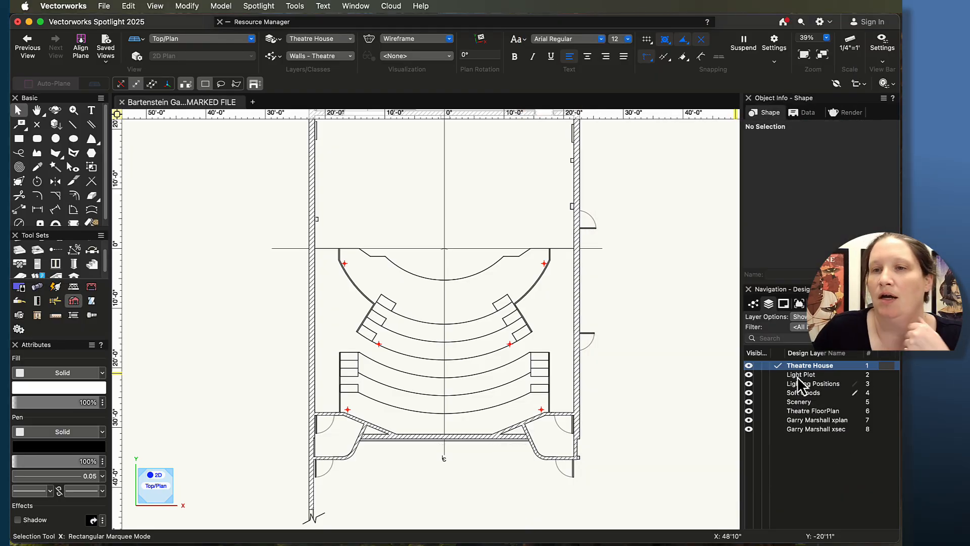
pyautogui.moveTo(866, 363); pyautogui.dragTo(866, 418)
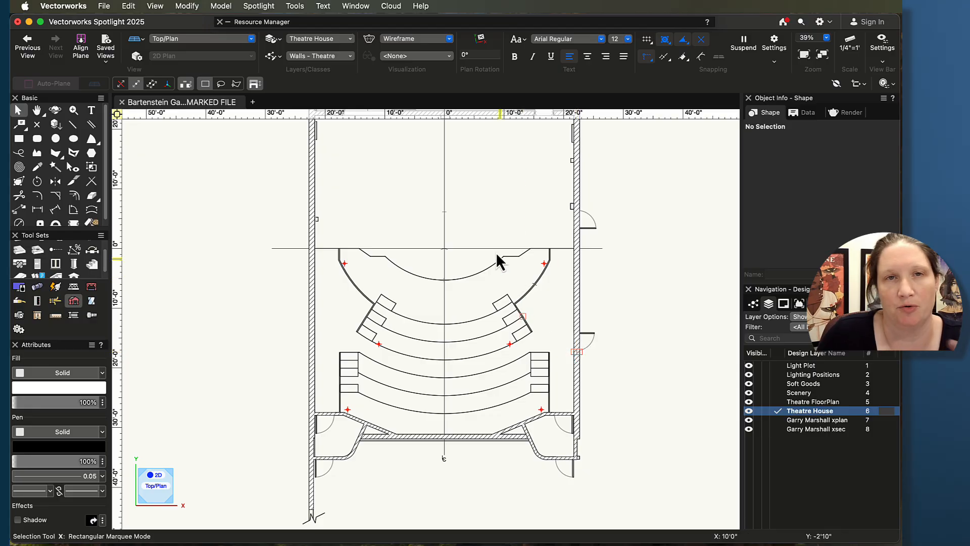
# Step: Create a new class named Audience - Risers
pyautogui.click(348, 56)
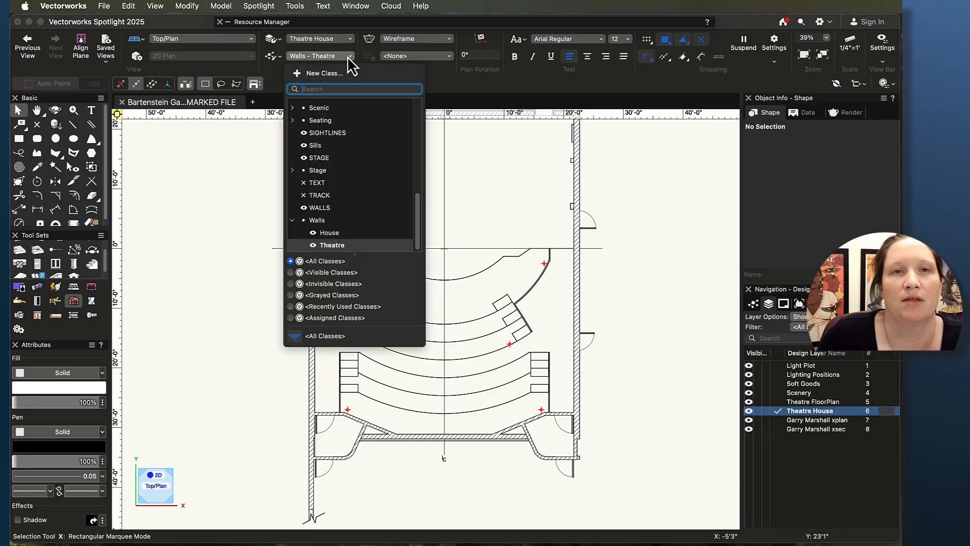
pyautogui.click(318, 74)
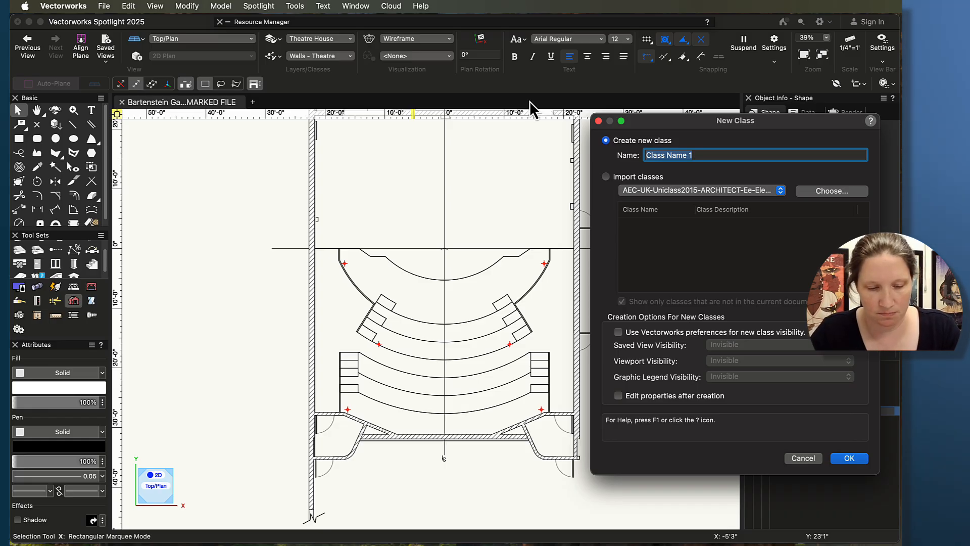
pyautogui.write('Au')
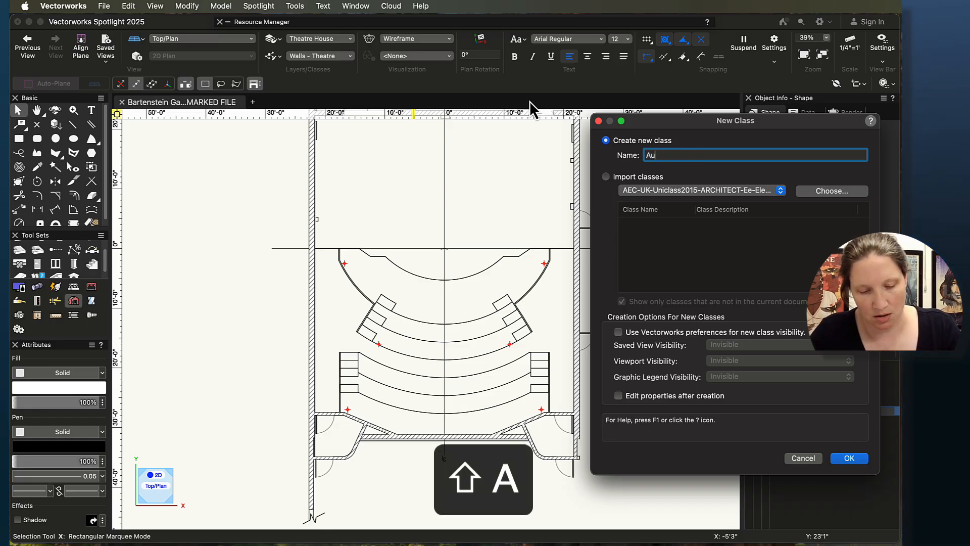
pyautogui.write('dience ')
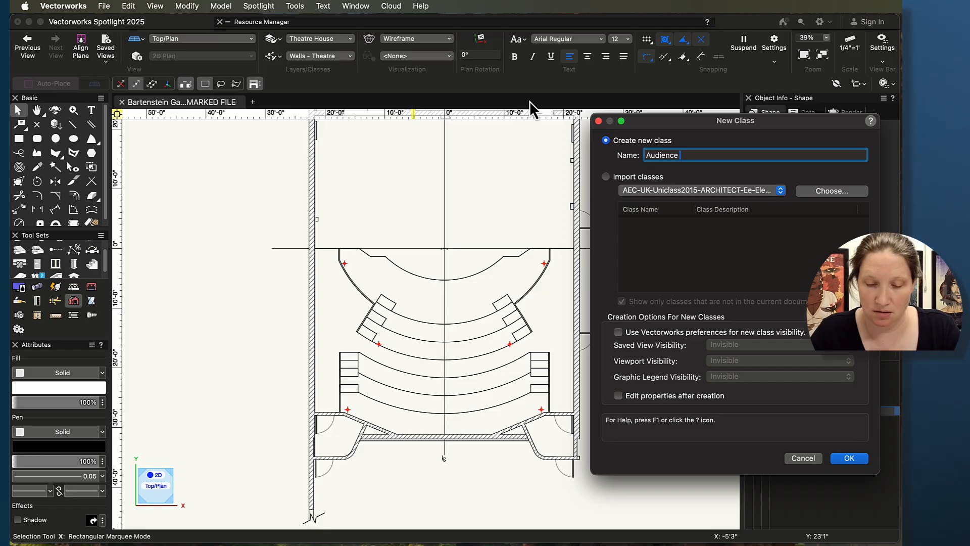
pyautogui.write('- Risers')
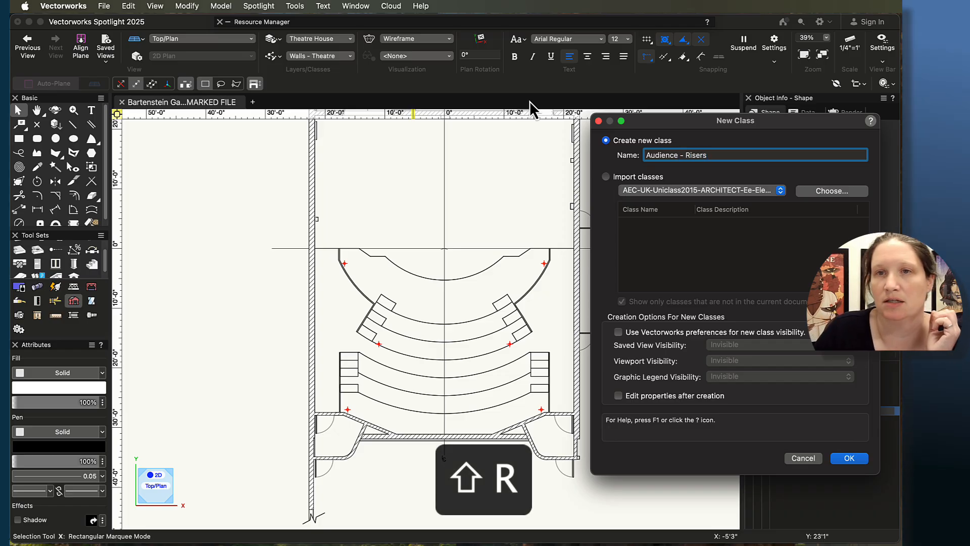
pyautogui.press('Return')
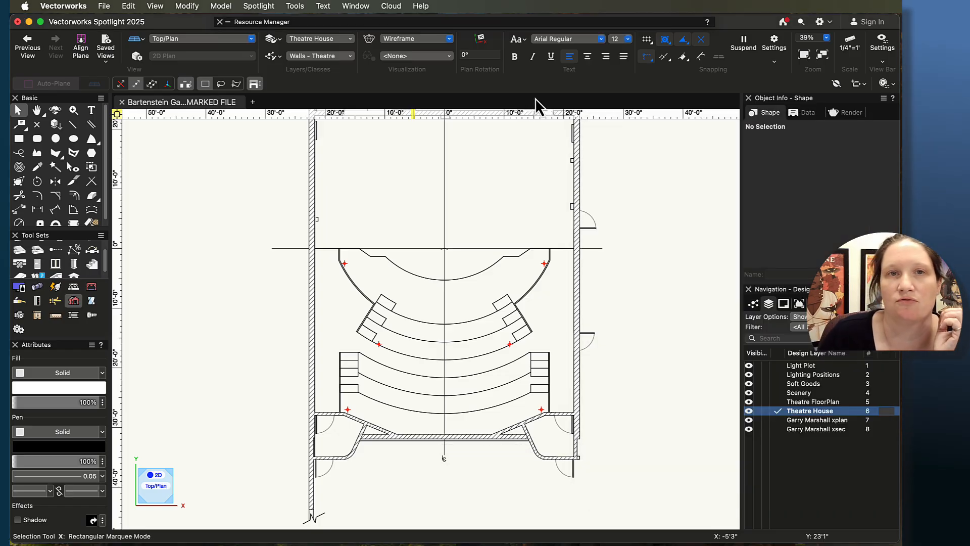
# Step: Make Audience - Risers the active class
pyautogui.click(327, 58)
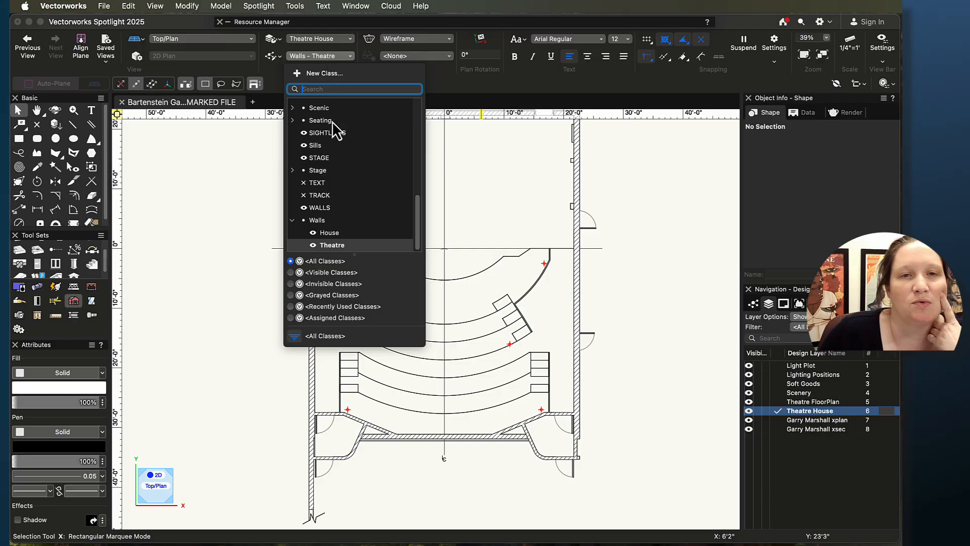
pyautogui.scroll(3, 335, 167)
pyautogui.scroll(5, 335, 164)
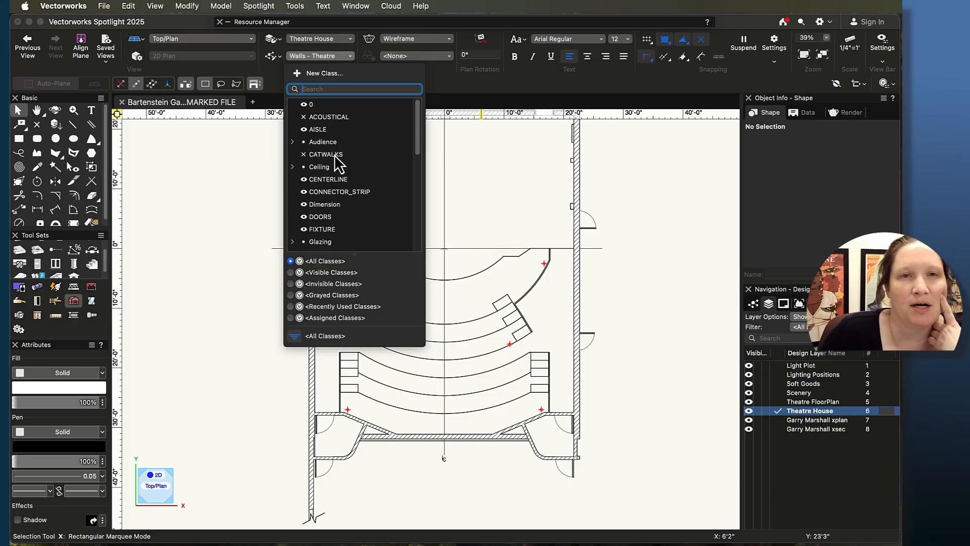
pyautogui.click(292, 141)
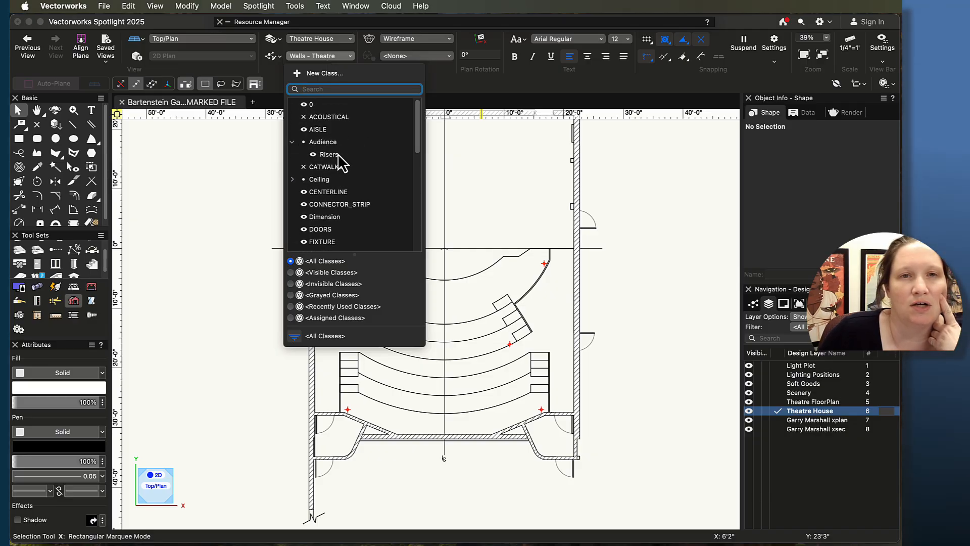
pyautogui.click(336, 154)
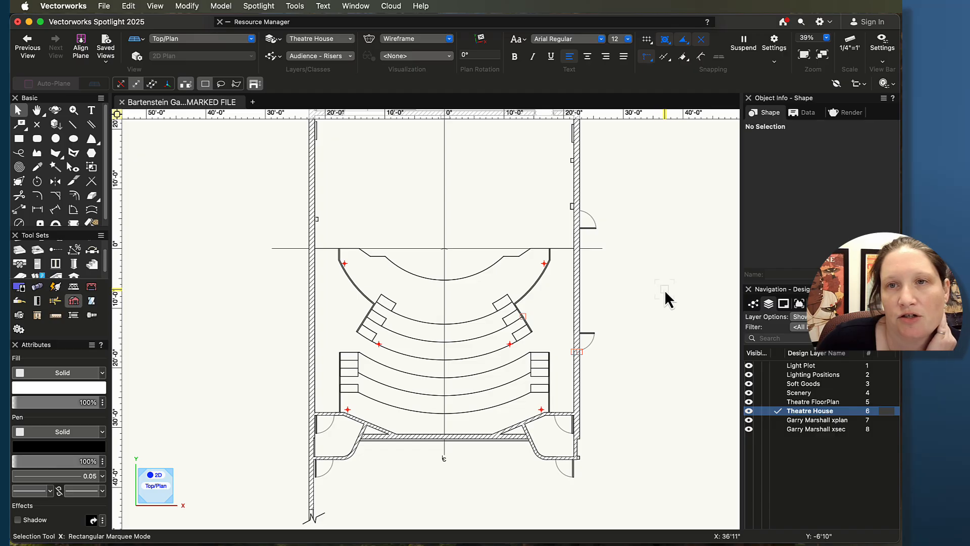
# Step: Draw a horizontal line about 28'6" long from the lower corner of the first riser across the section
pyautogui.scroll(-3, 665, 289)
pyautogui.moveTo(680, 270)
pyautogui.mouseDown(button='middle')
pyautogui.moveTo(429, 260)
pyautogui.moveTo(327, 271)
pyautogui.mouseUp(button='middle')
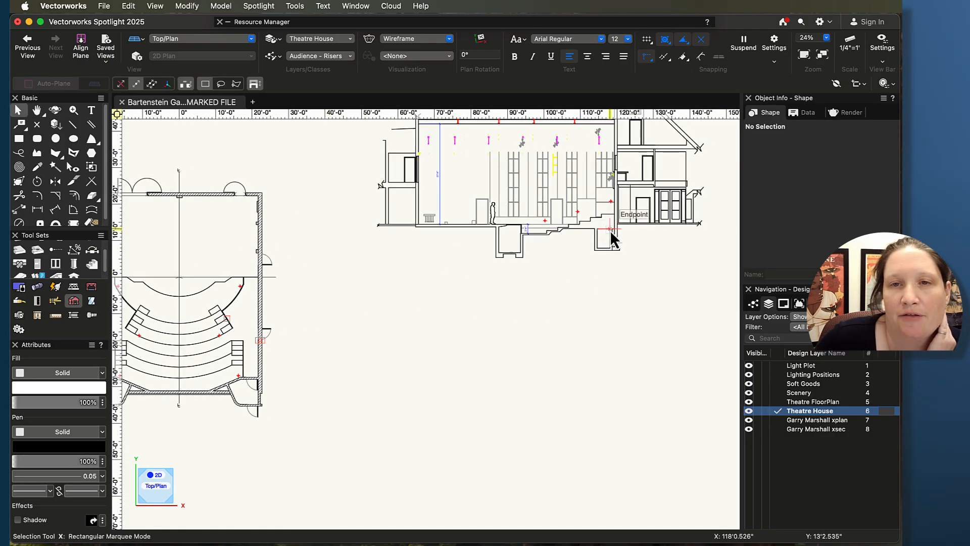
pyautogui.scroll(5, 610, 229)
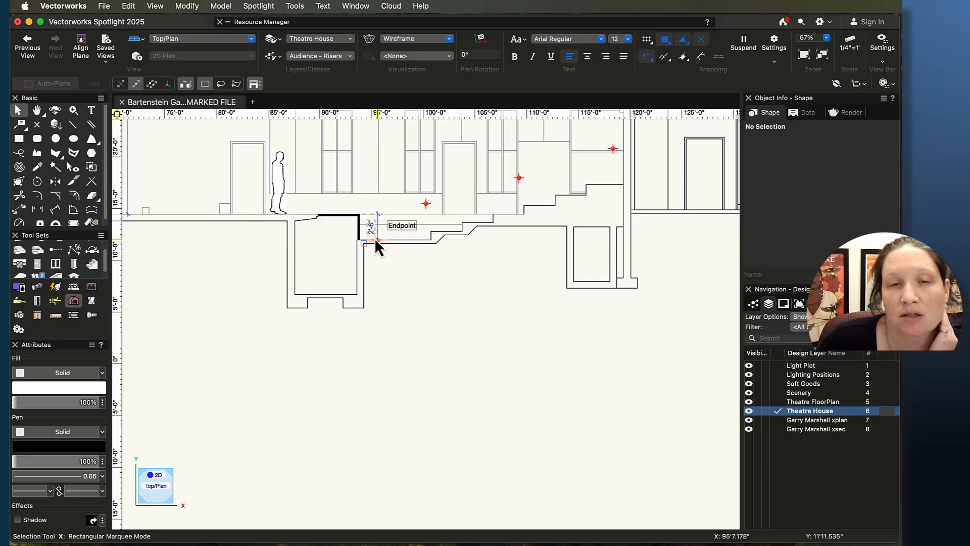
pyautogui.scroll(-4, 427, 316)
pyautogui.scroll(3, 337, 268)
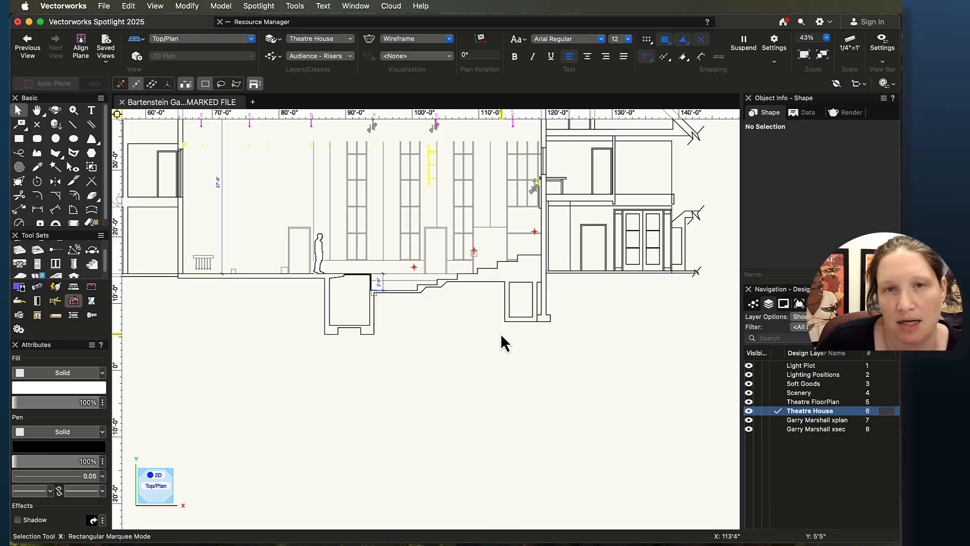
pyautogui.moveTo(528, 338); pyautogui.dragTo(537, 363, button='middle')
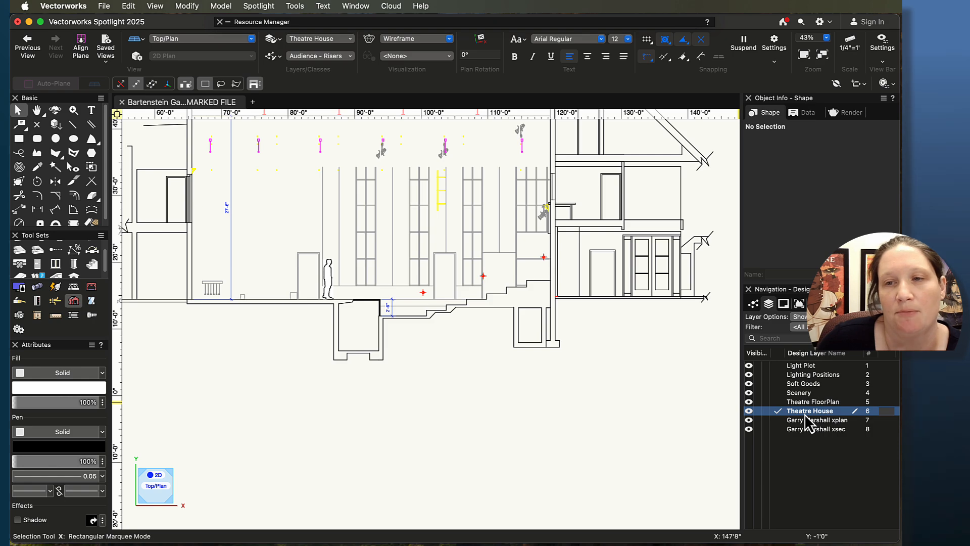
pyautogui.scroll(4, 440, 321)
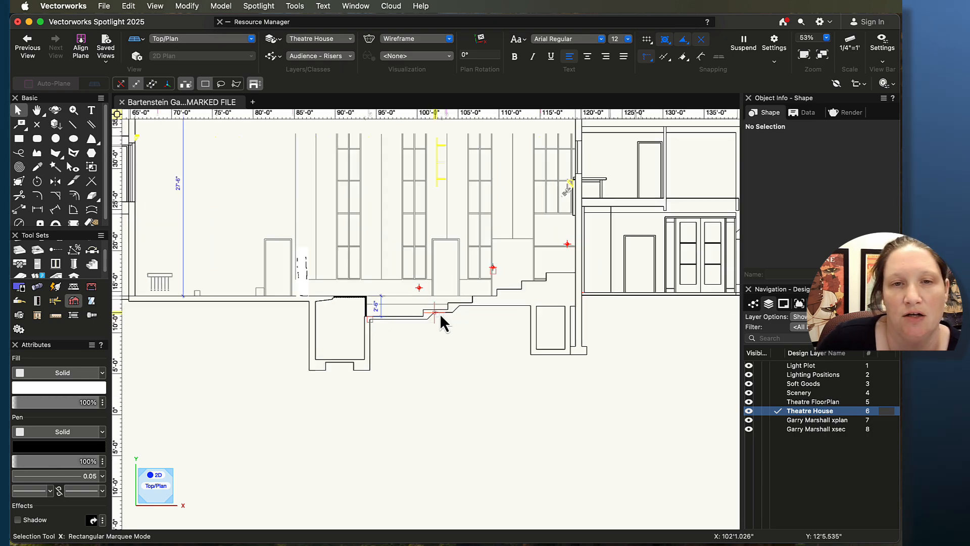
pyautogui.click(73, 125)
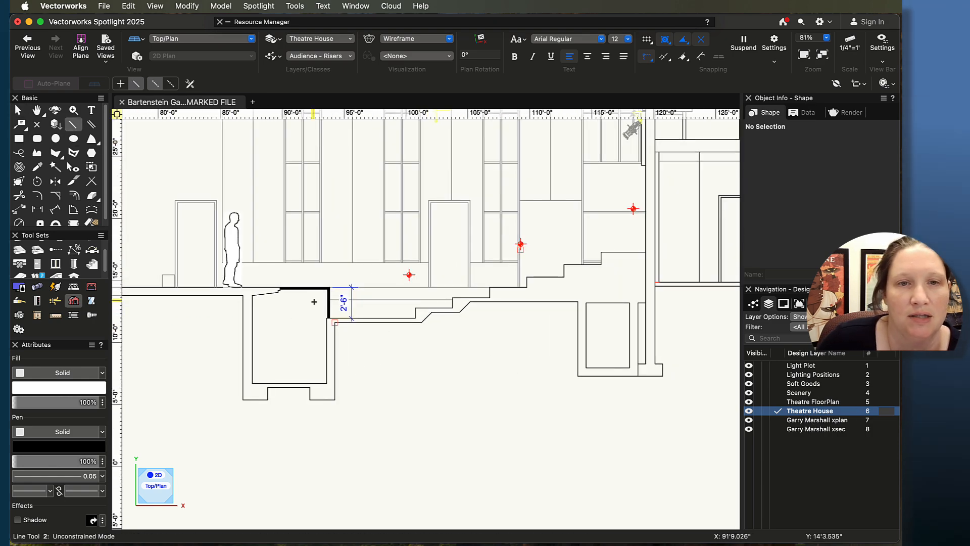
pyautogui.click(328, 319)
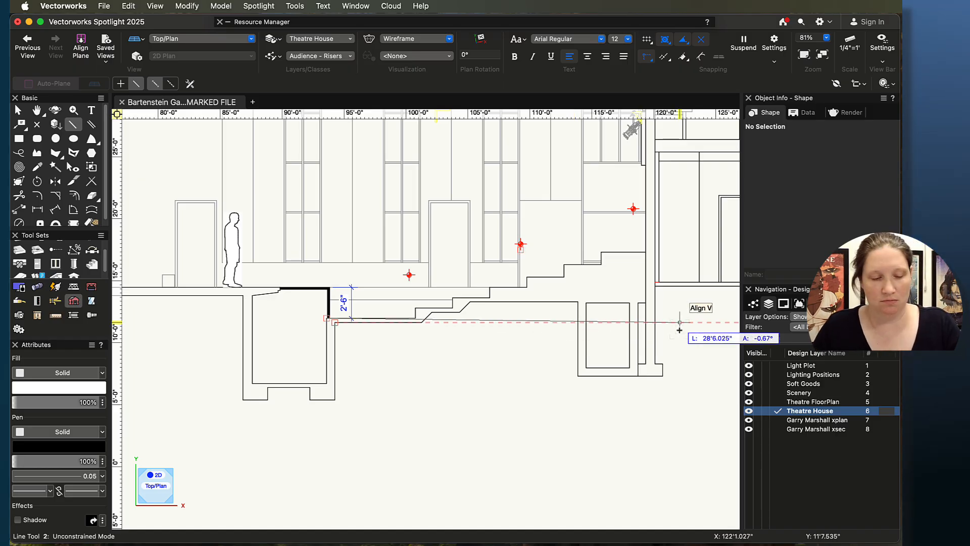
pyautogui.click(679, 329)
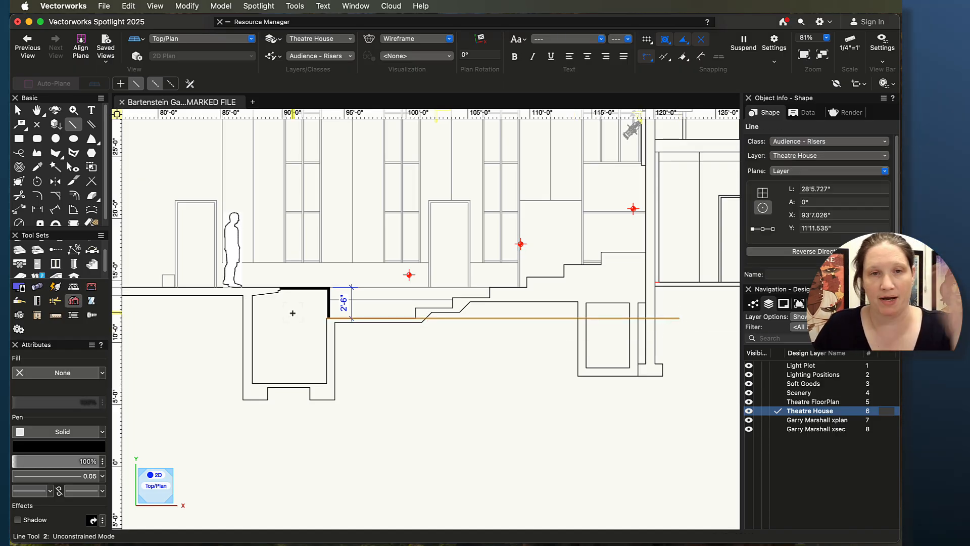
# Step: Set the line's pen colour to red
pyautogui.press('x')
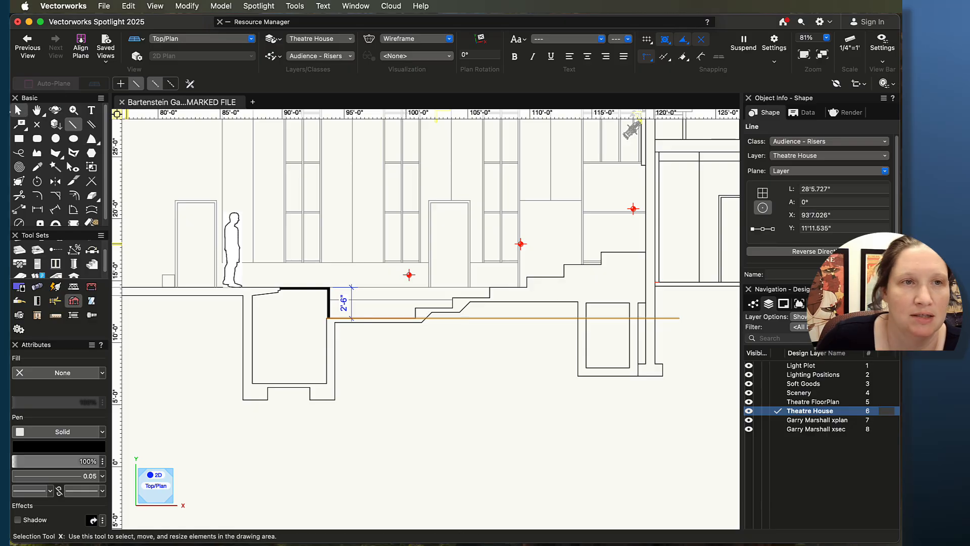
pyautogui.press('2')
pyautogui.click(72, 448)
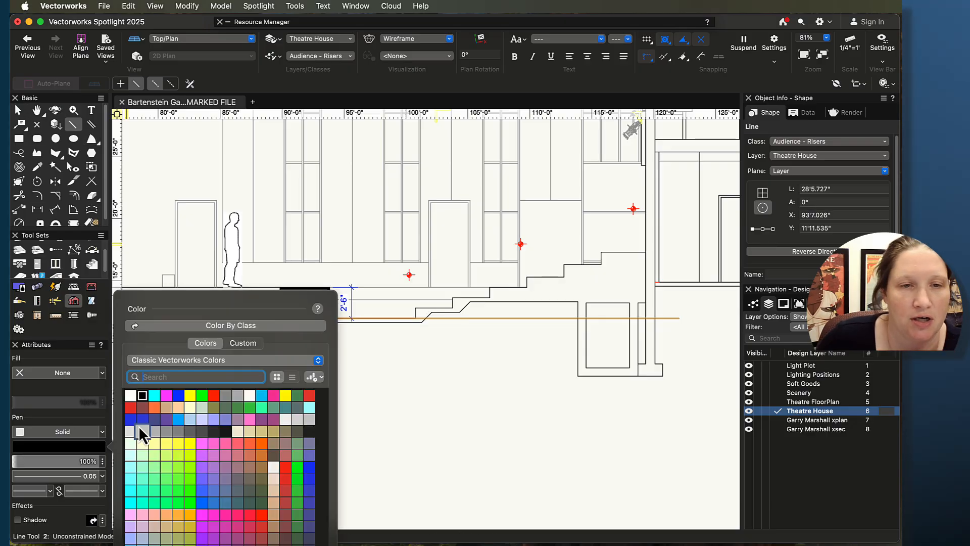
pyautogui.click(214, 395)
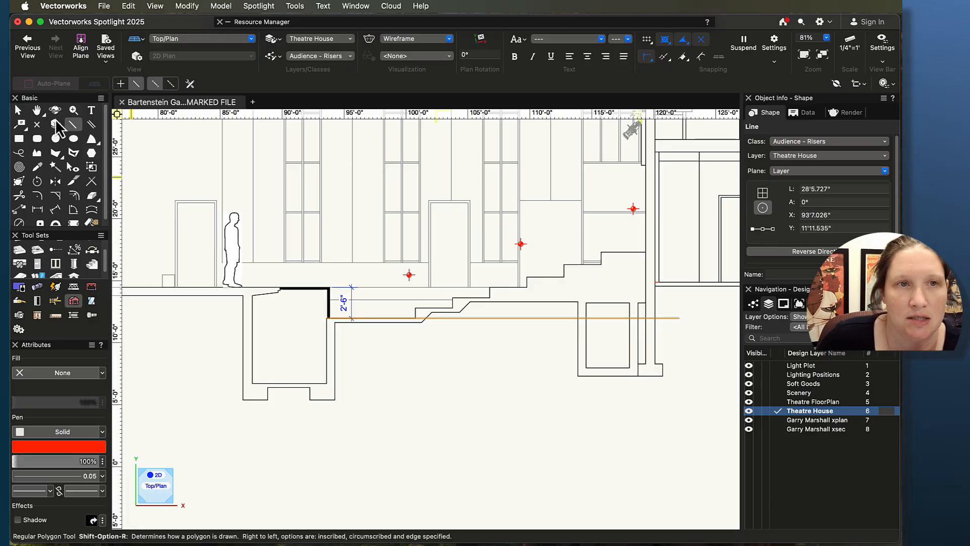
# Step: Extend the line's left end so the line is about 39'10" long
pyautogui.click(18, 111)
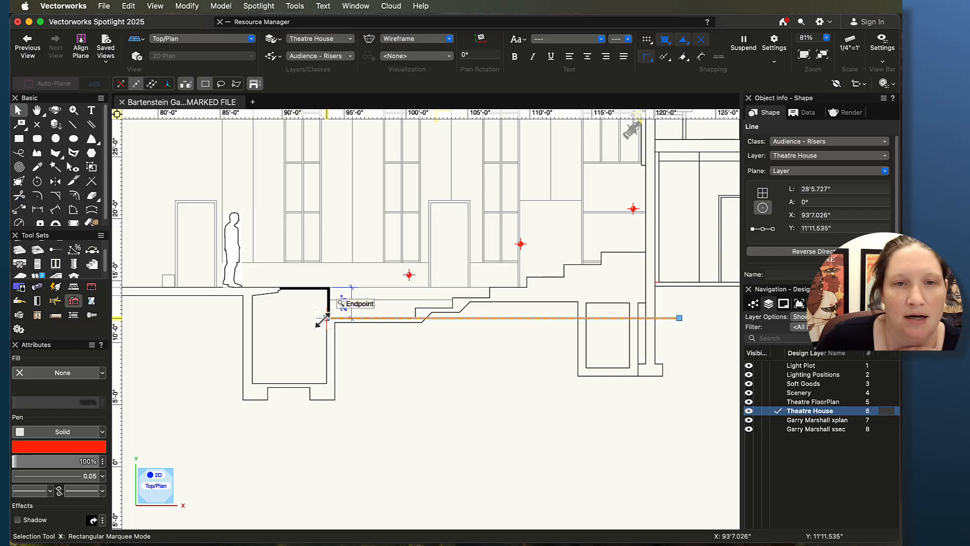
pyautogui.moveTo(321, 320); pyautogui.dragTo(185, 319)
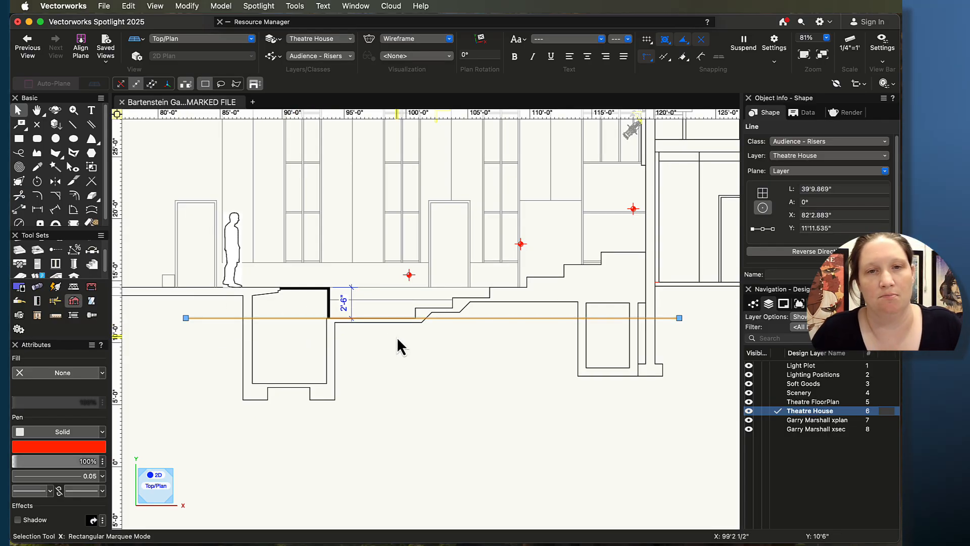
pyautogui.click(411, 356)
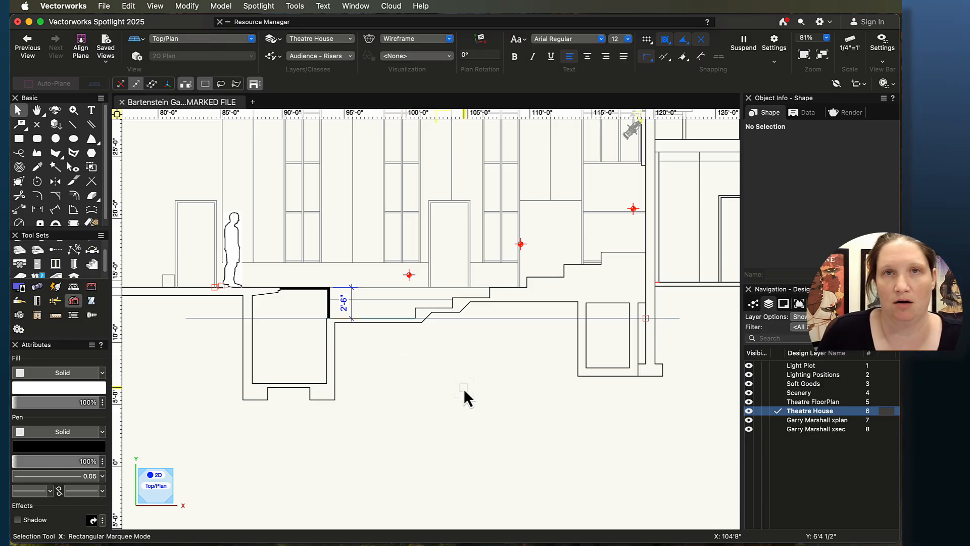
# Step: Set the Theatre House design layer's elevation to -2'6"
pyautogui.scroll(-5, 468, 386)
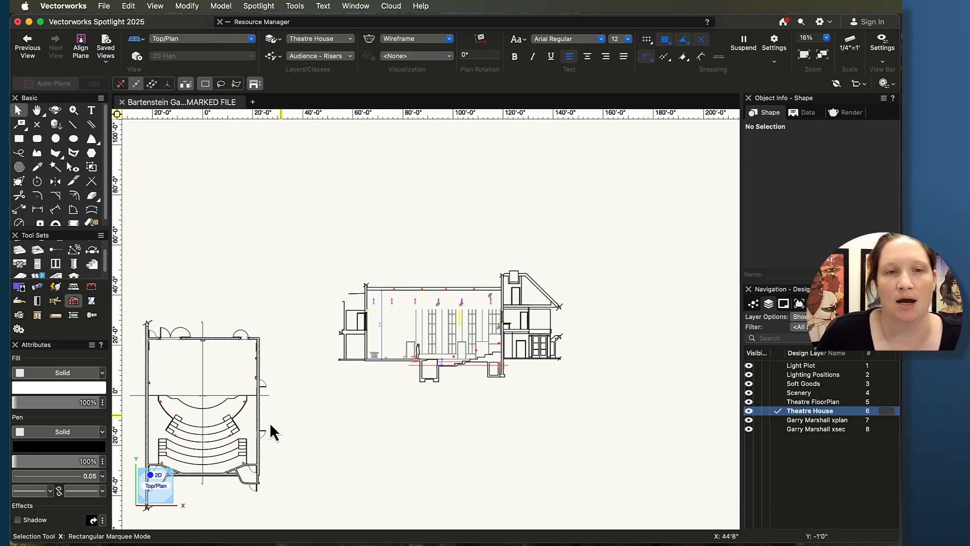
pyautogui.moveTo(330, 413); pyautogui.dragTo(505, 338, button='middle')
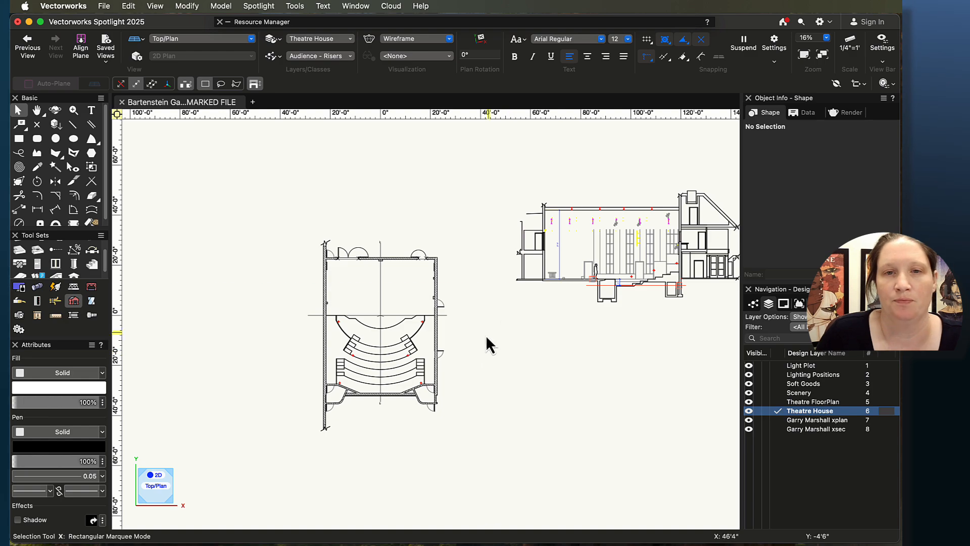
pyautogui.scroll(2, 488, 335)
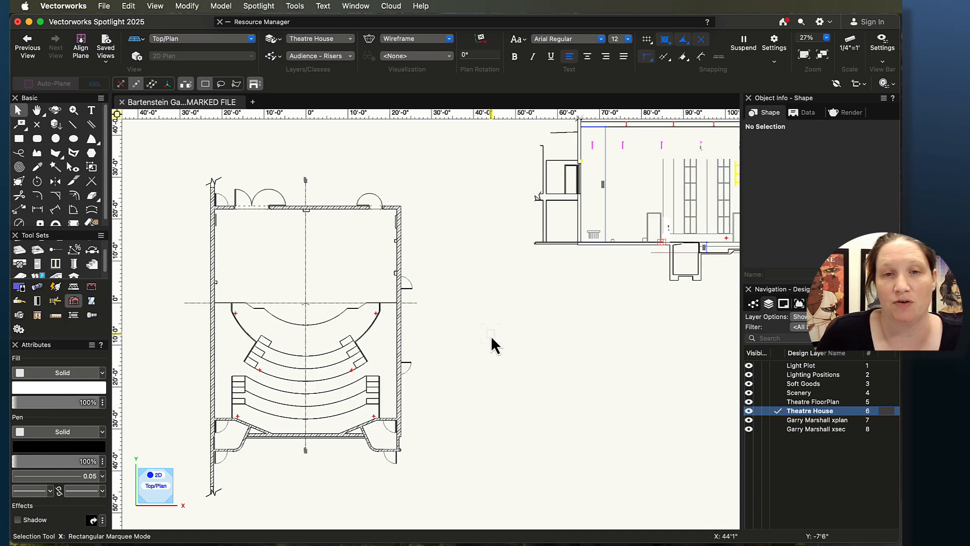
pyautogui.rightClick(807, 411)
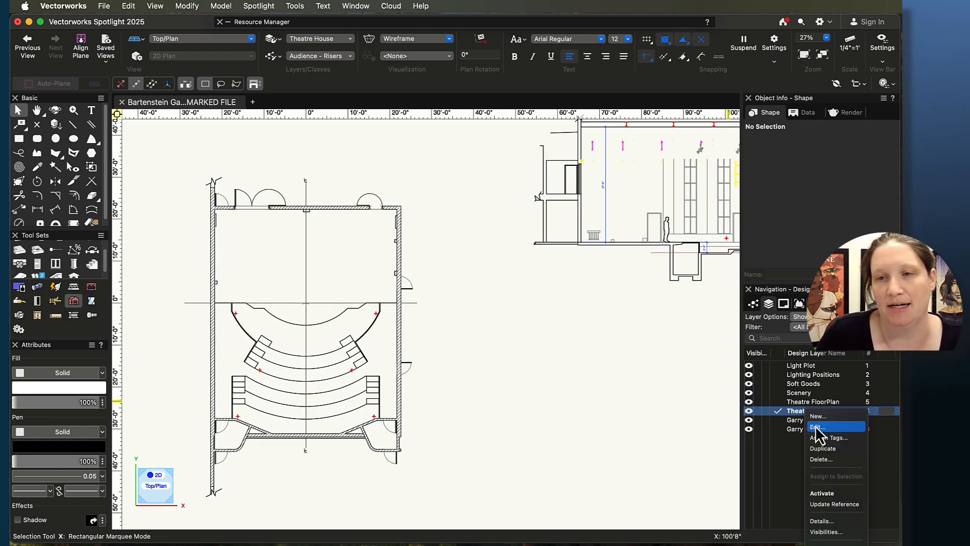
pyautogui.click(816, 428)
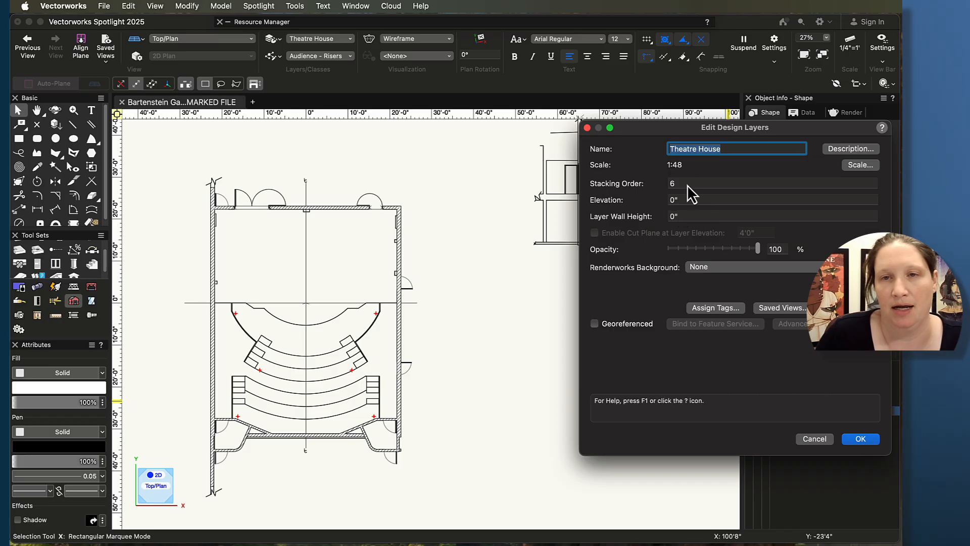
pyautogui.click(677, 200)
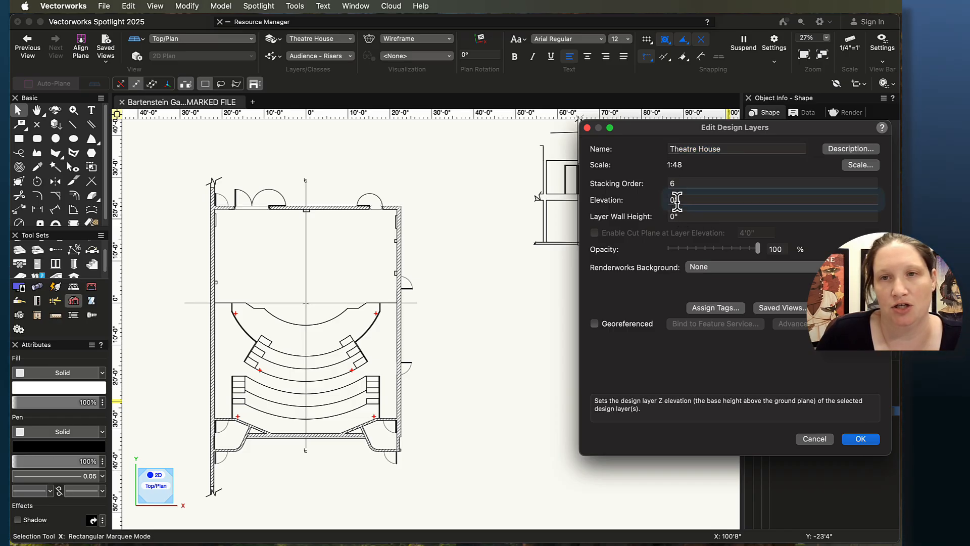
pyautogui.moveTo(677, 201); pyautogui.dragTo(637, 196)
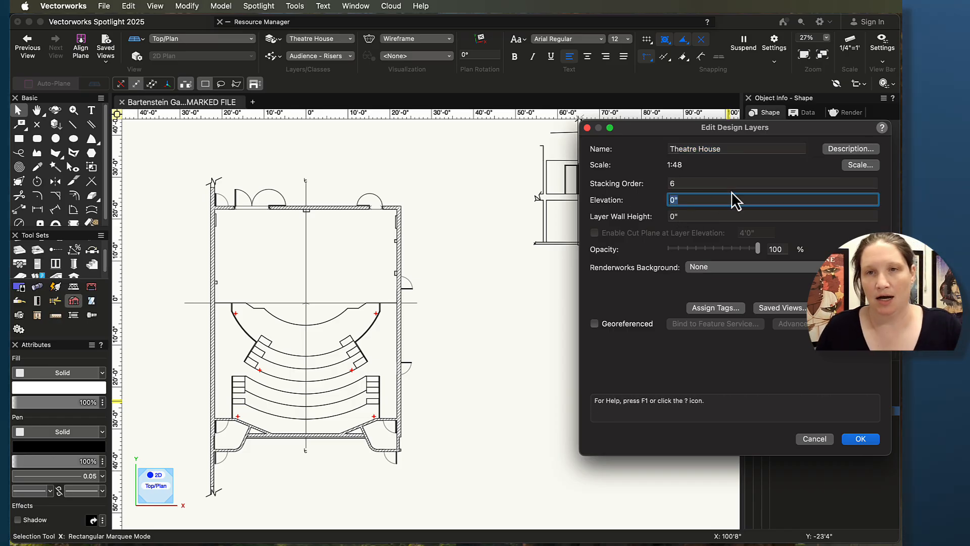
pyautogui.write('- 2')
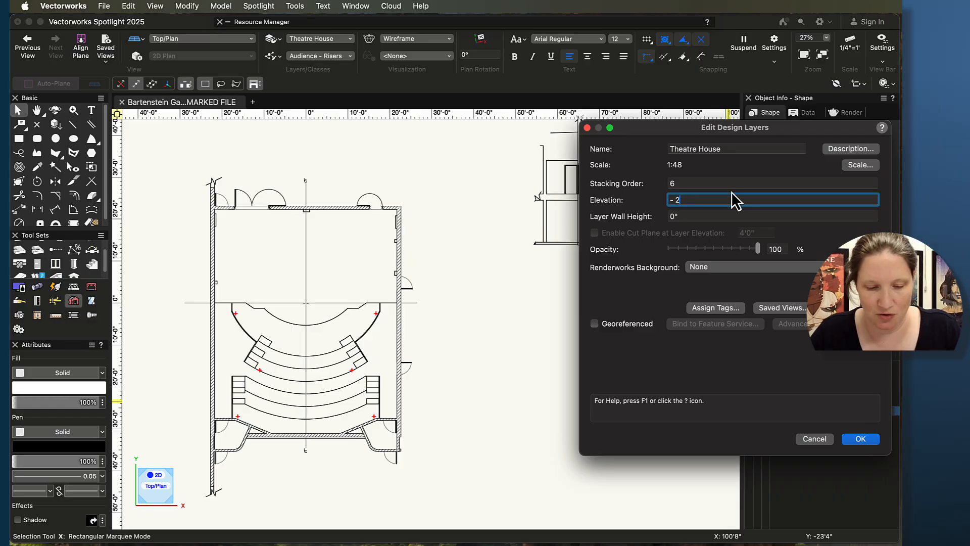
pyautogui.write('\'6"')
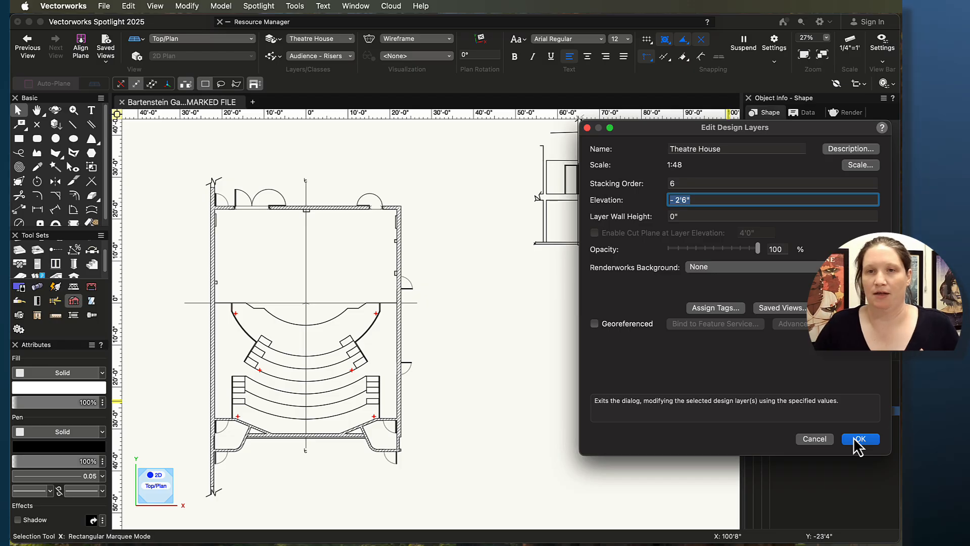
pyautogui.click(861, 442)
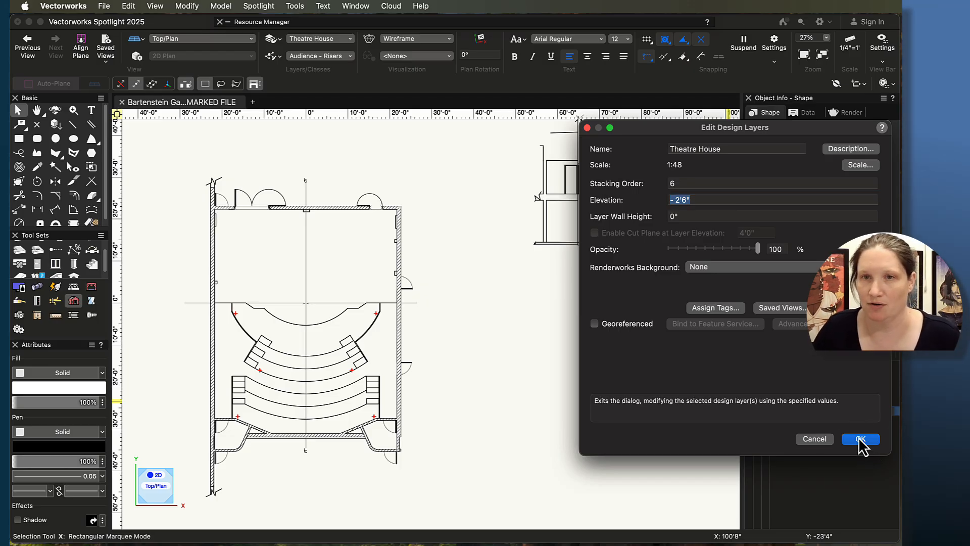
pyautogui.doubleClick(679, 201)
pyautogui.press('Left')
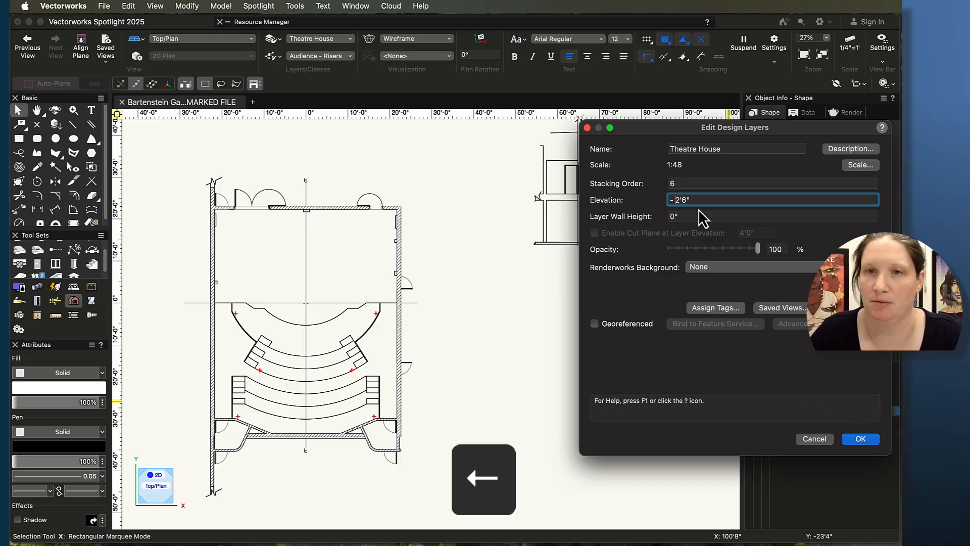
pyautogui.click(865, 439)
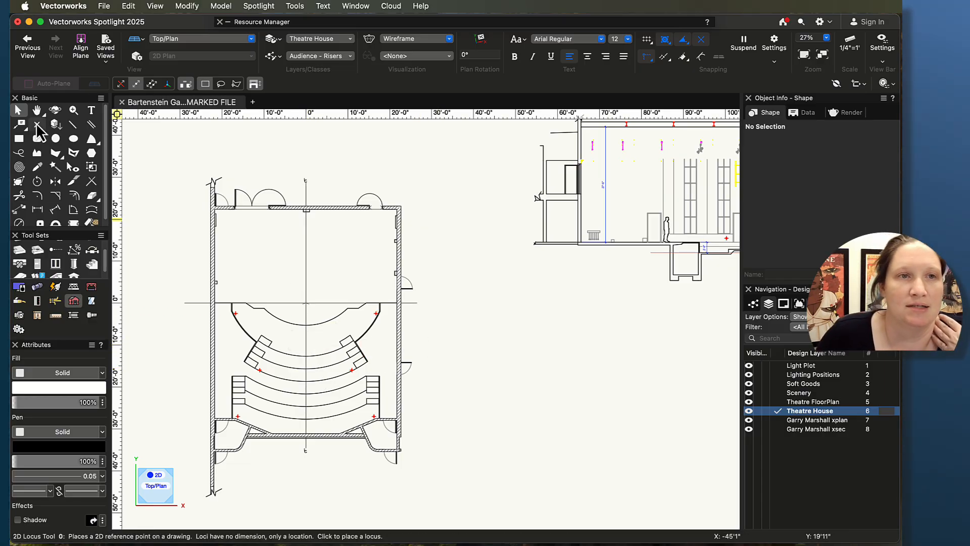
# Step: Draw a rectangle about 43'5½" by 54'2½" covering the auditorium floor between the inner walls in plan
pyautogui.click(20, 140)
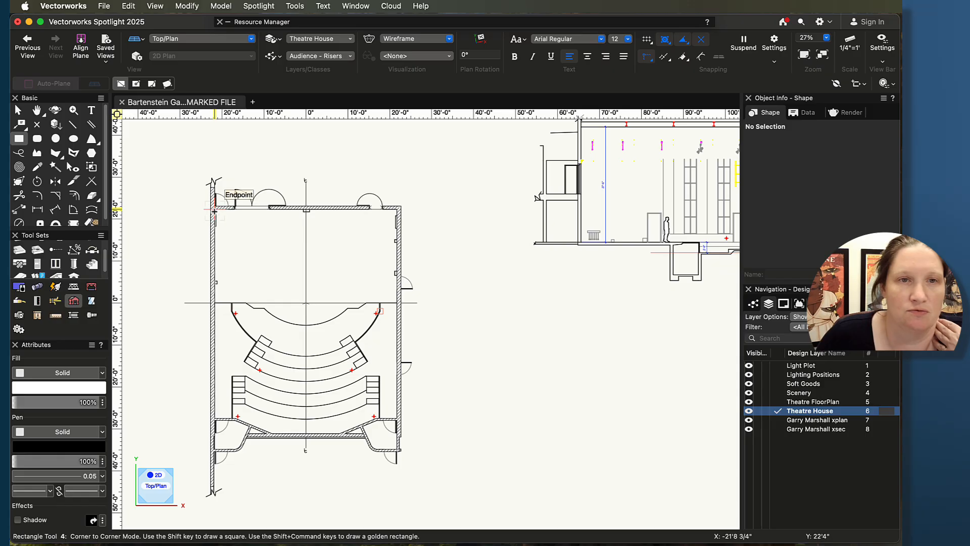
pyautogui.click(215, 212)
pyautogui.scroll(4, 402, 433)
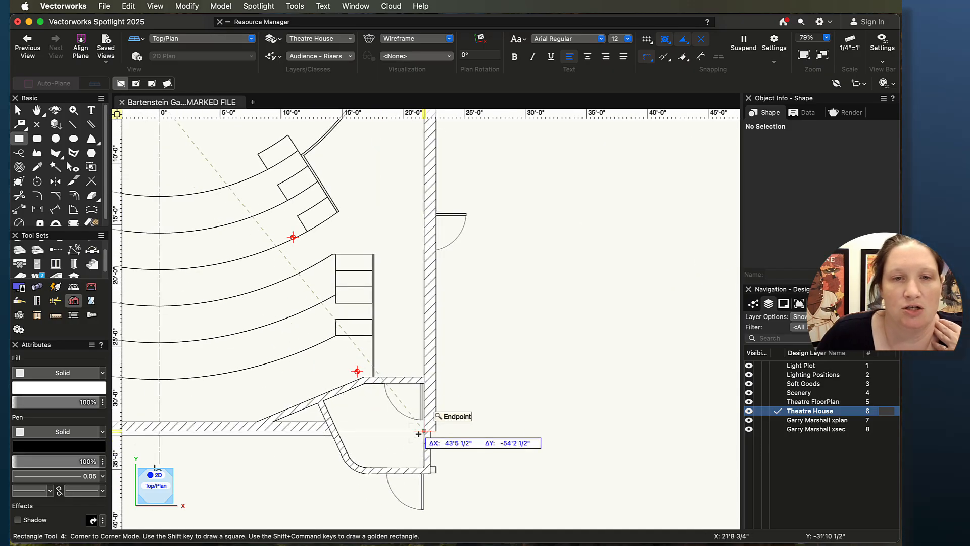
pyautogui.click(419, 433)
pyautogui.scroll(-5, 419, 434)
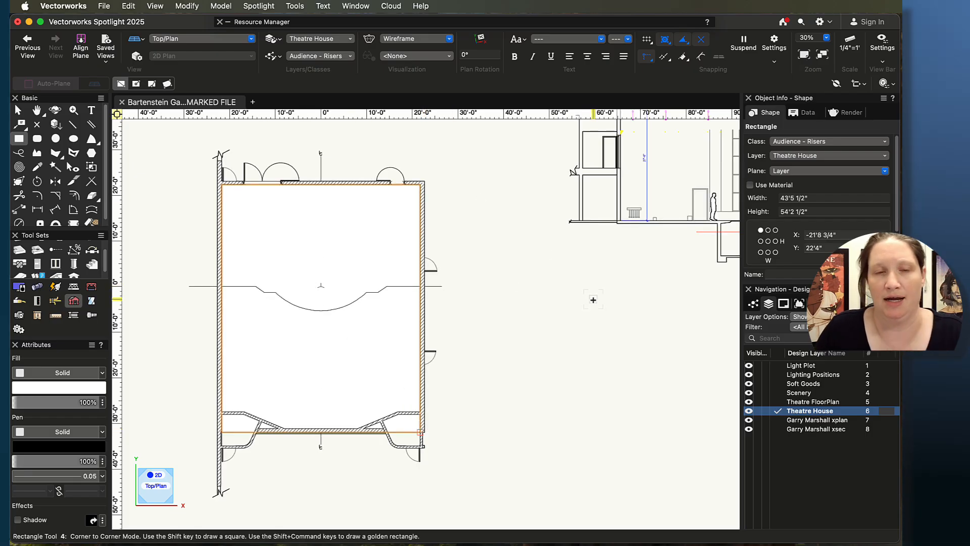
# Step: Extrude the rectangle with an extrusion of -6"
pyautogui.press('super+e')
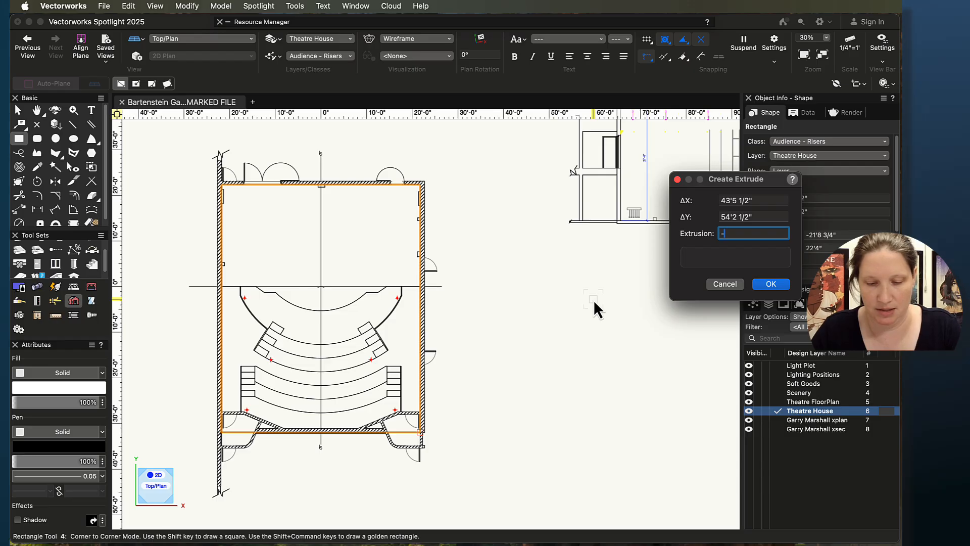
pyautogui.write('-6"')
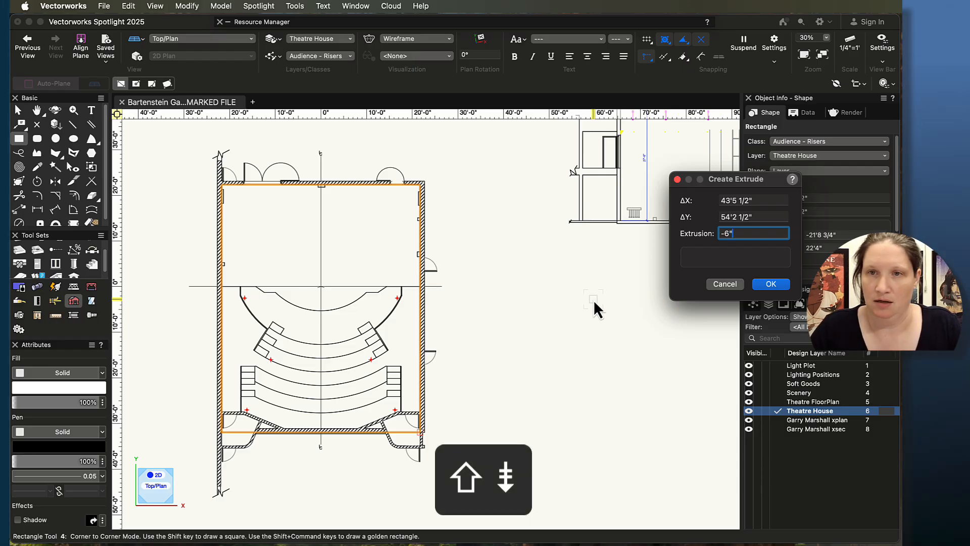
pyautogui.press('Return')
# Step: Orbit around the extruded floor to inspect it in 3D, then return to Top/Plan view
pyautogui.hotkey('shift', 'c')
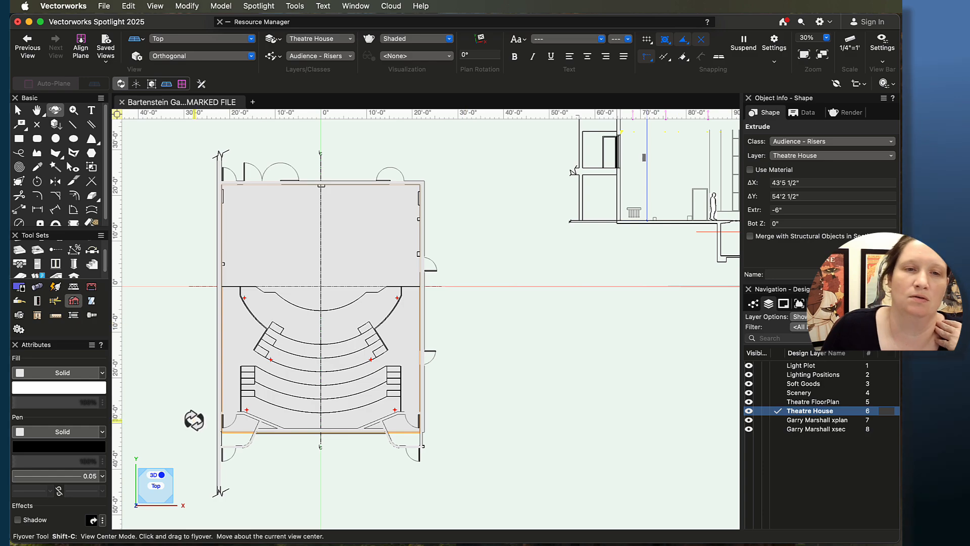
pyautogui.moveTo(192, 418); pyautogui.dragTo(330, 254)
pyautogui.moveTo(356, 246); pyautogui.dragTo(387, 287)
pyautogui.scroll(3, 452, 471)
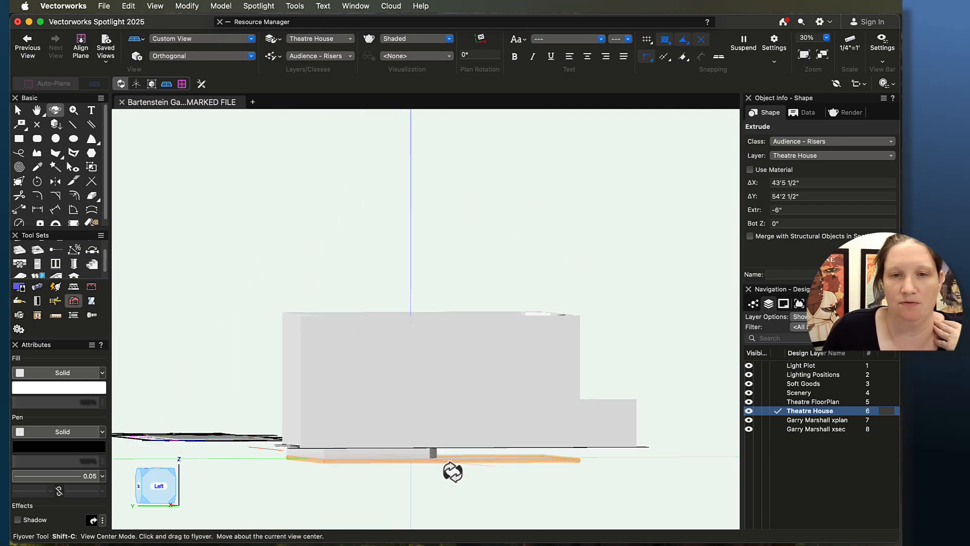
pyautogui.scroll(6, 492, 497)
pyautogui.moveTo(412, 462); pyautogui.dragTo(401, 403)
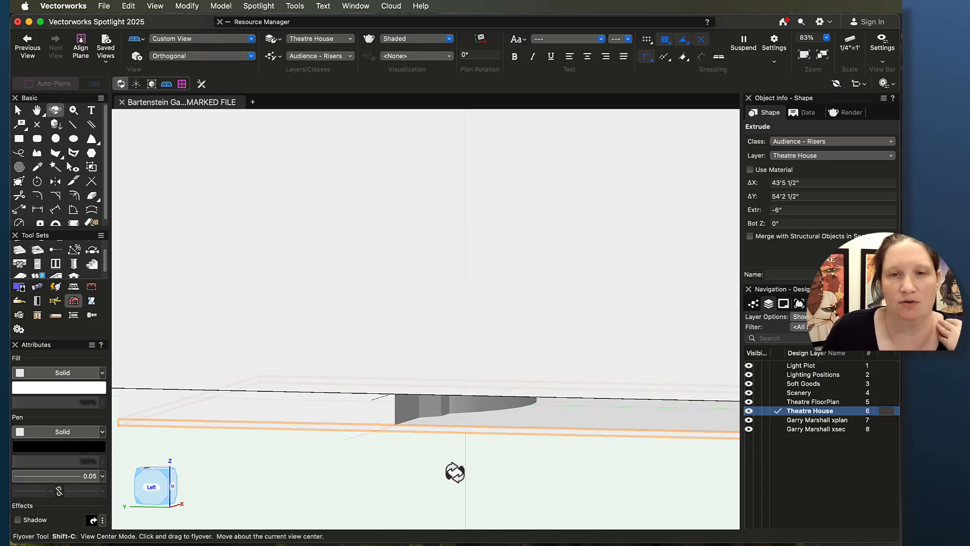
pyautogui.moveTo(455, 470); pyautogui.dragTo(442, 427)
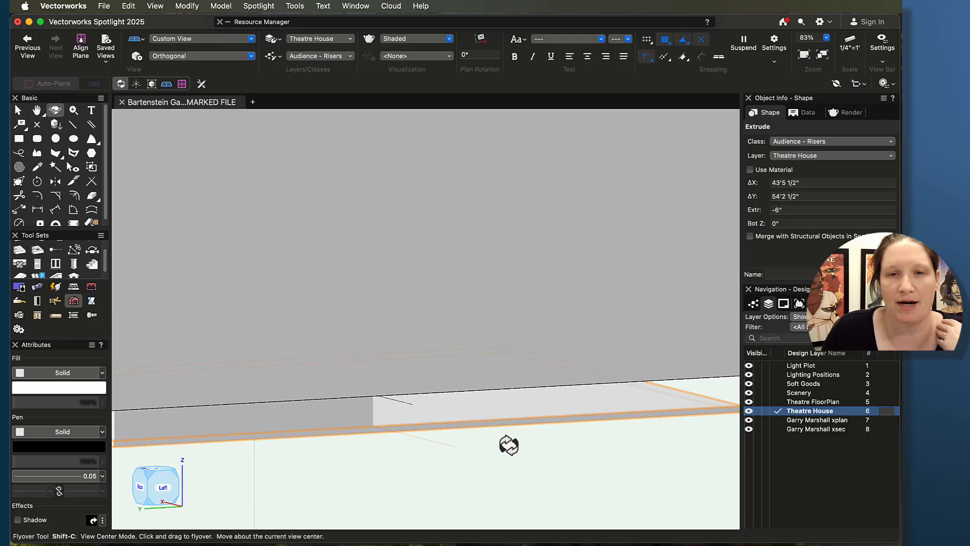
pyautogui.press('super+5')
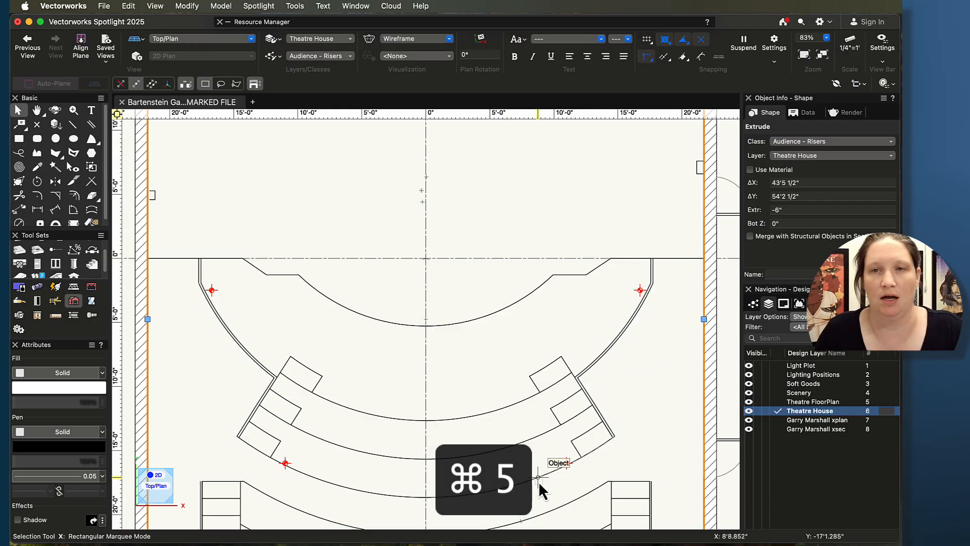
# Step: Start a polyline at the front corner of the seating area, tracing the short straight edge and an arc along the curved side
pyautogui.scroll(-3, 477, 457)
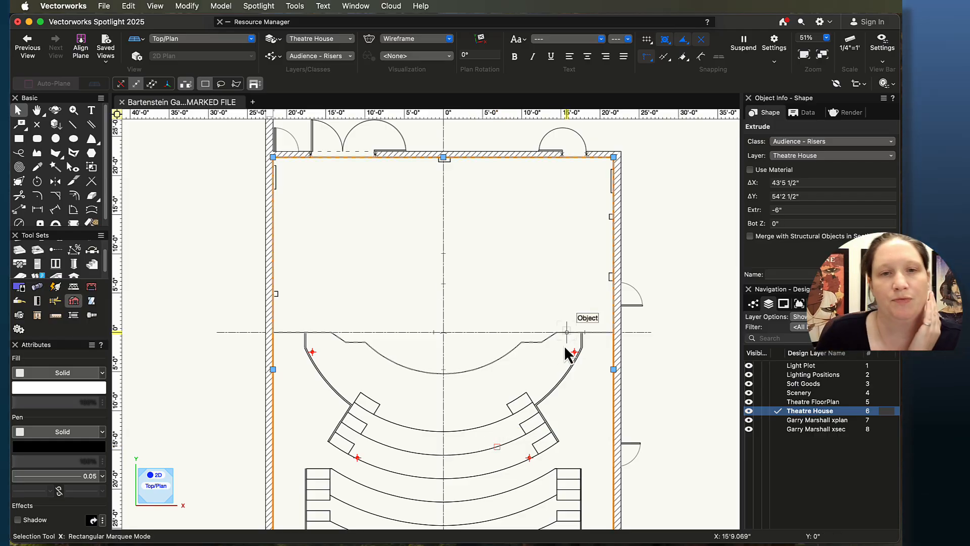
pyautogui.scroll(3, 459, 427)
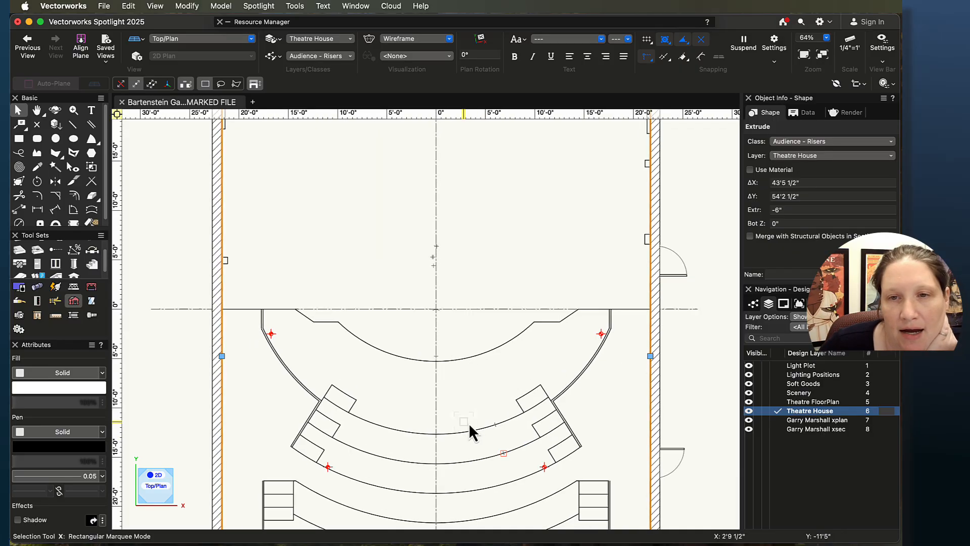
pyautogui.press('h')
pyautogui.moveTo(478, 411); pyautogui.dragTo(450, 338)
pyautogui.press('x')
pyautogui.scroll(3, 447, 341)
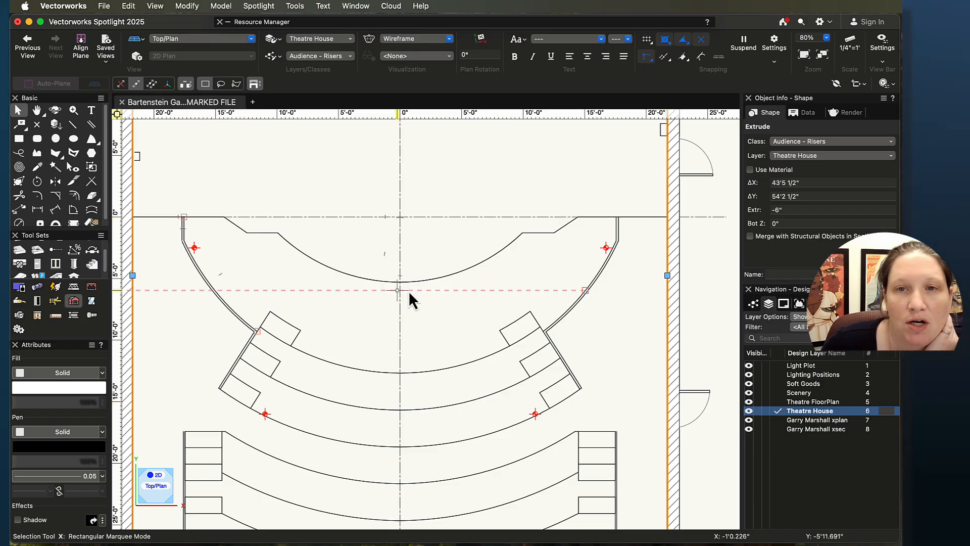
pyautogui.moveTo(625, 408); pyautogui.dragTo(646, 361, button='middle')
pyautogui.scroll(-1, 645, 361)
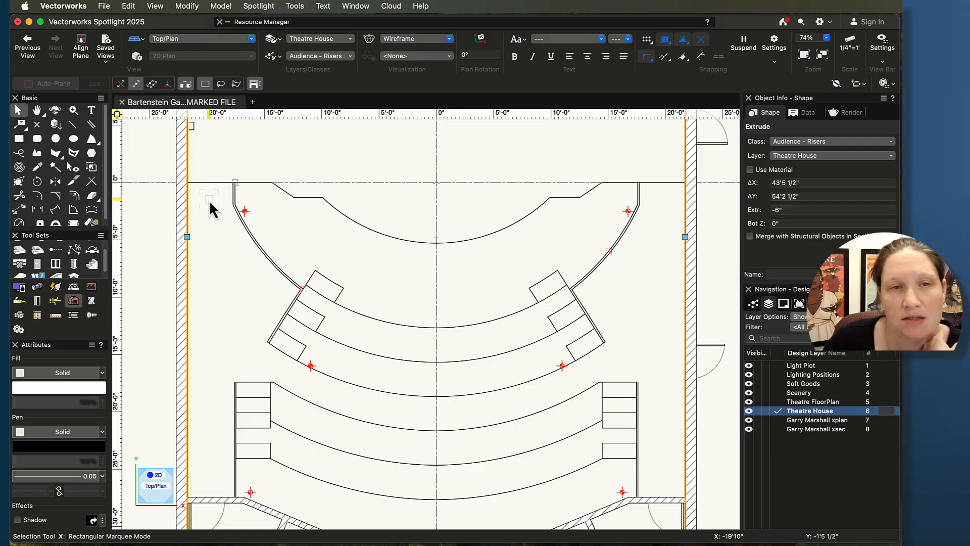
pyautogui.scroll(-2, 210, 207)
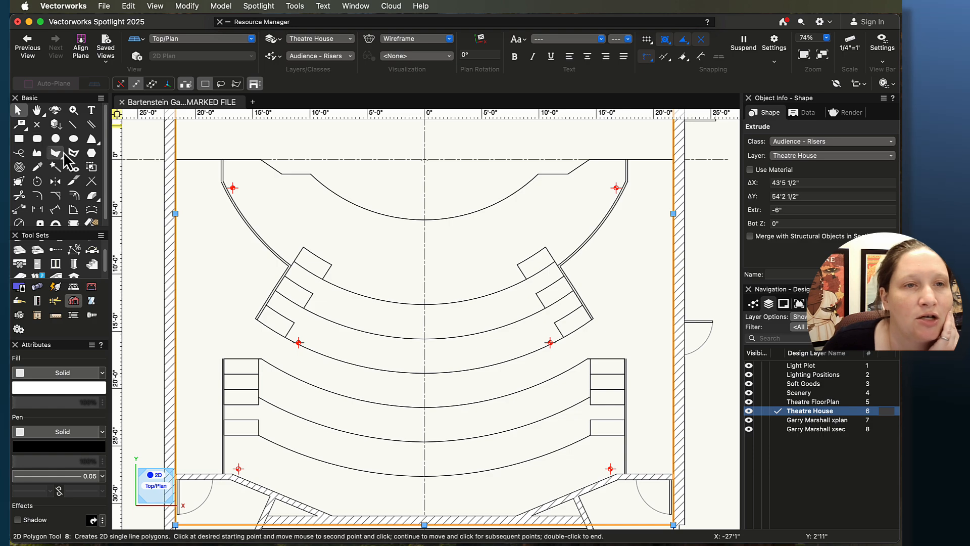
pyautogui.click(38, 154)
pyautogui.scroll(3, 291, 225)
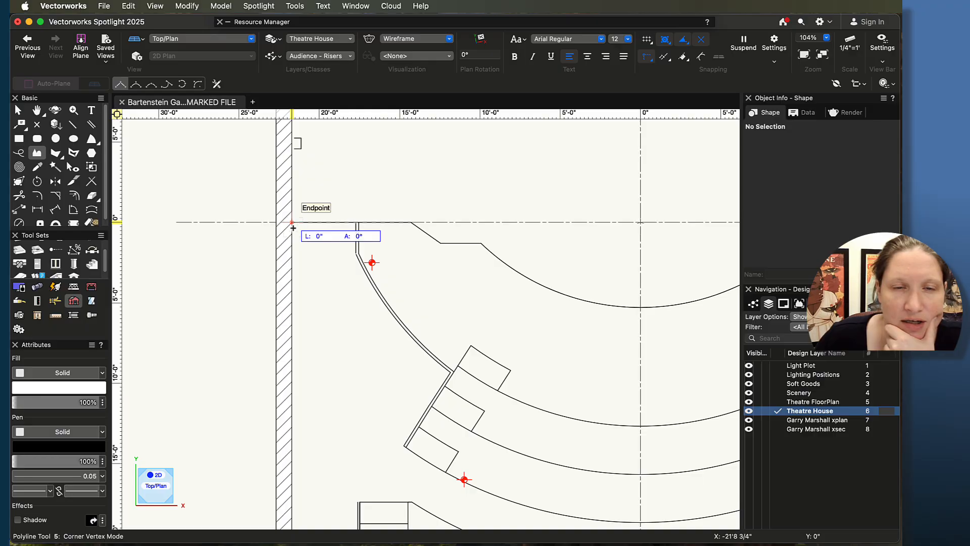
pyautogui.click(358, 222)
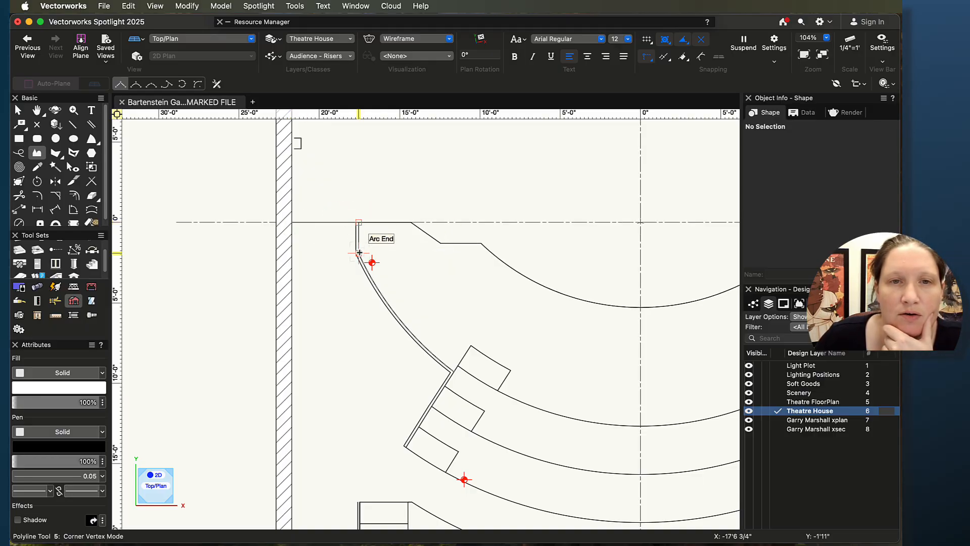
pyautogui.click(359, 253)
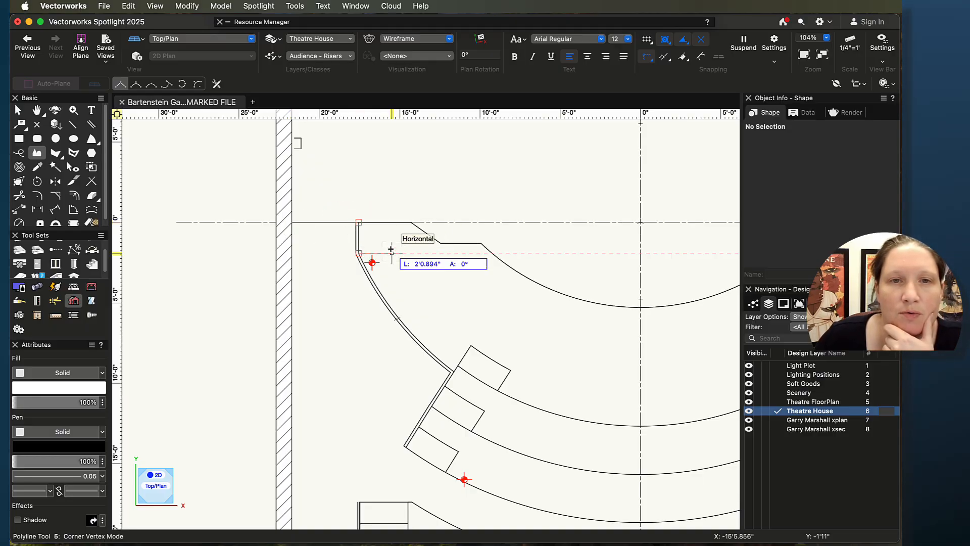
pyautogui.click(181, 84)
pyautogui.click(398, 319)
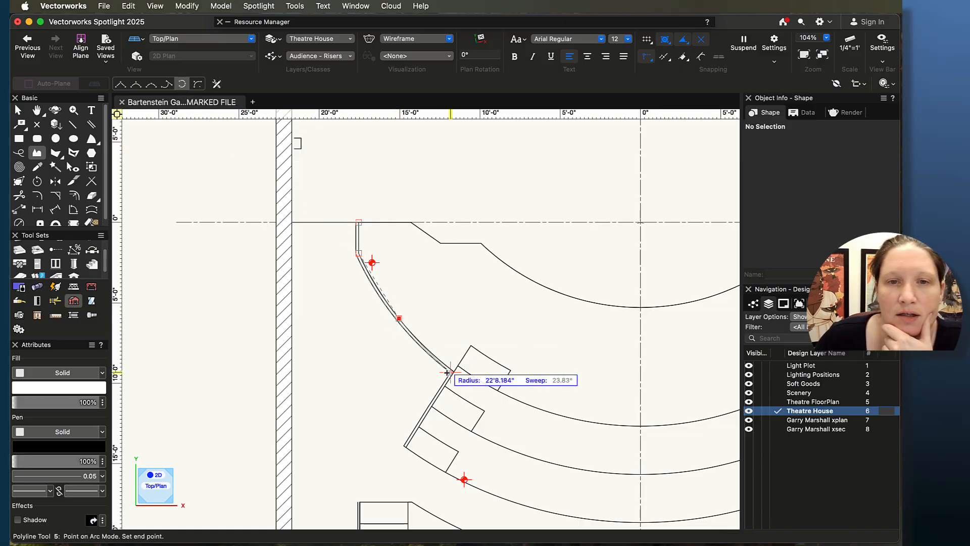
# Step: Continue the polyline along the straight riser ends and arc across the back of the curved risers to the opposite corner
pyautogui.click(120, 84)
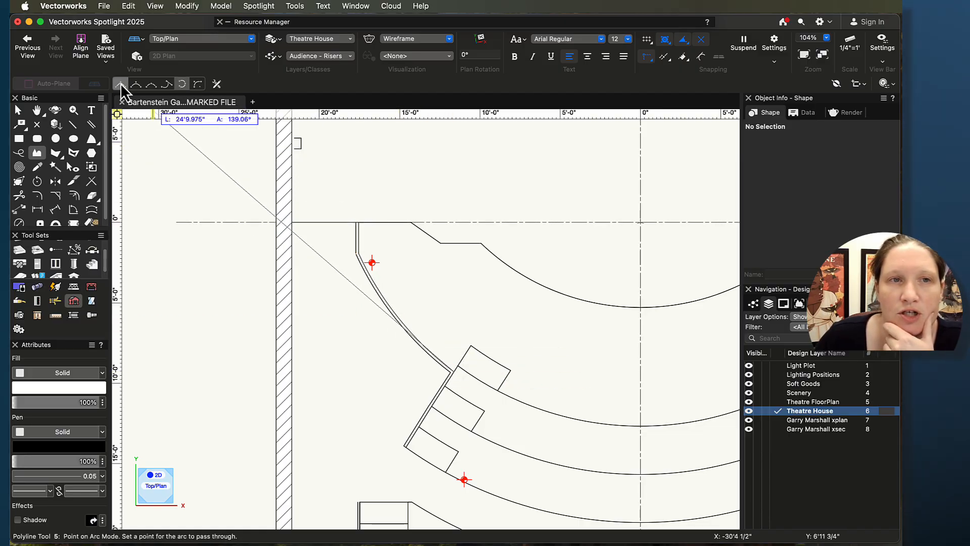
pyautogui.click(451, 372)
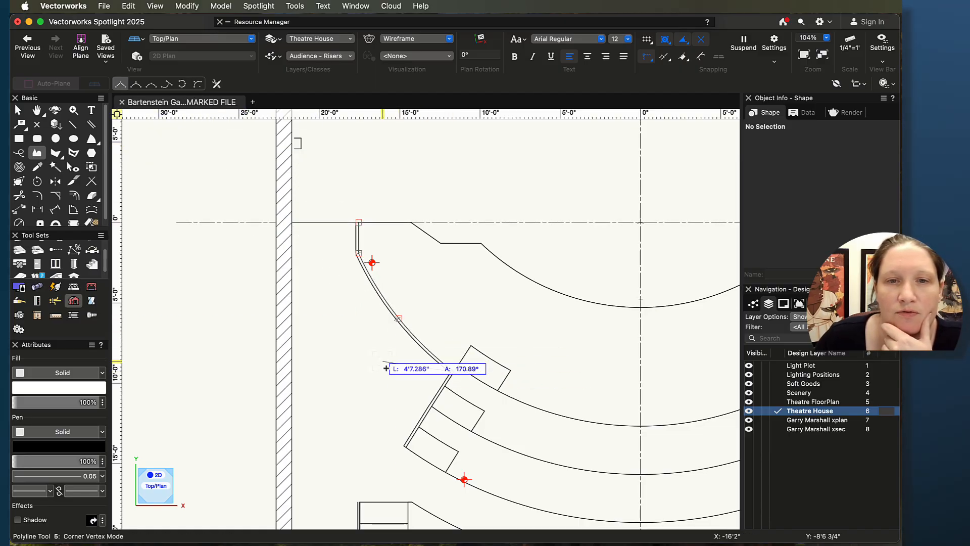
pyautogui.click(406, 446)
pyautogui.click(182, 84)
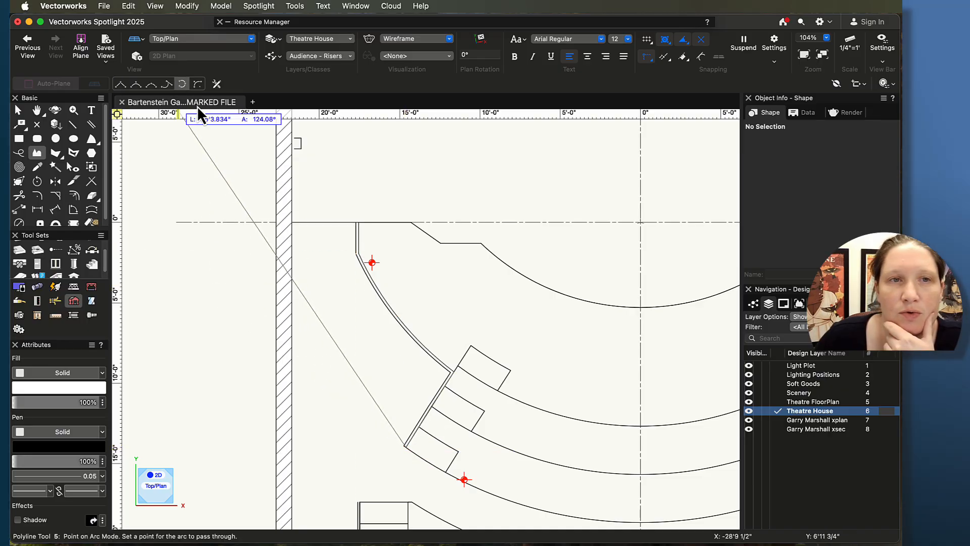
pyautogui.moveTo(626, 528); pyautogui.dragTo(477, 428, button='middle')
pyautogui.click(482, 412)
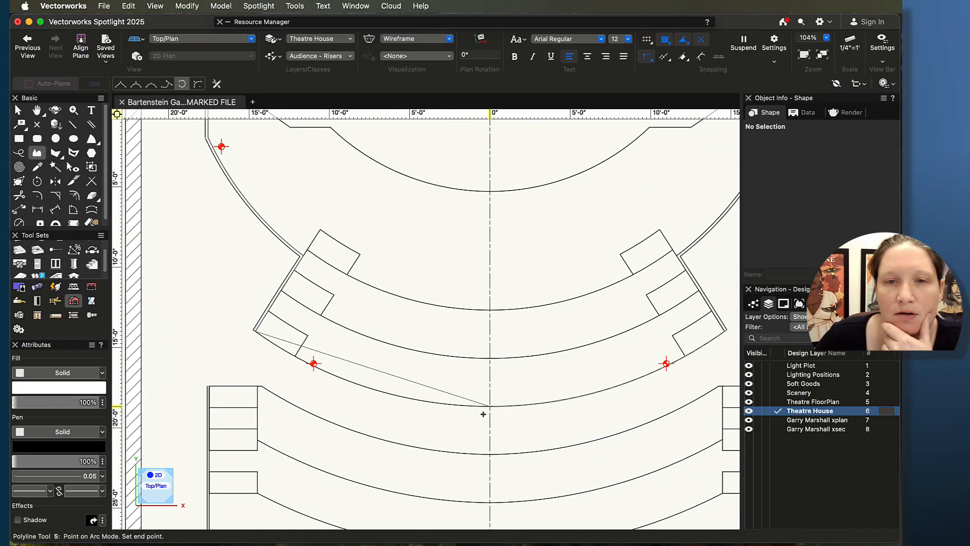
pyautogui.moveTo(732, 339); pyautogui.dragTo(497, 339, button='middle')
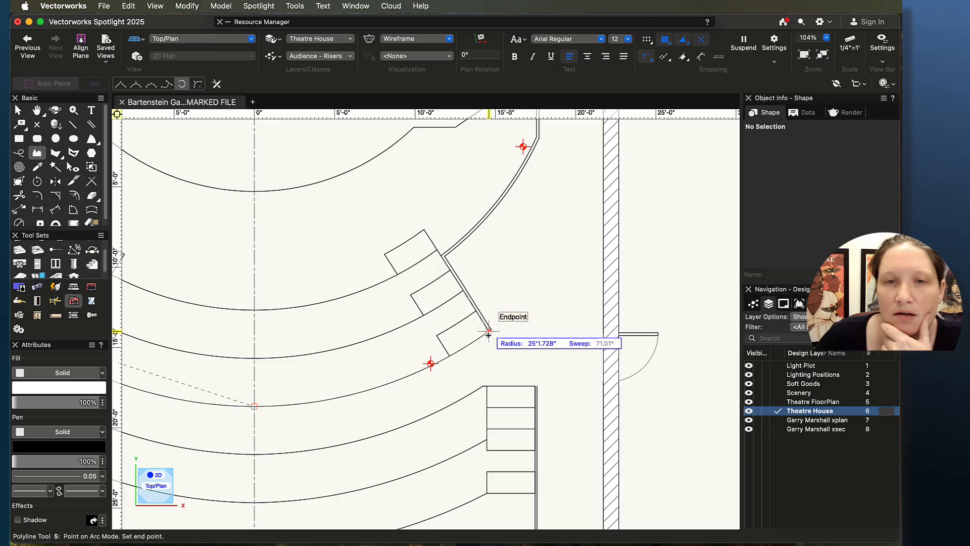
pyautogui.click(489, 334)
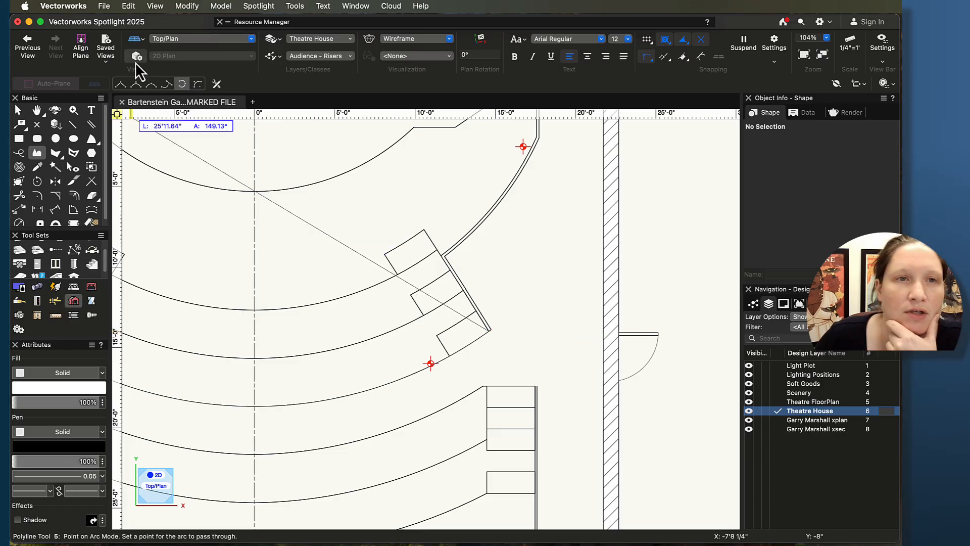
# Step: Trace the opposite straight riser edge and curved side up to the stage line, then extend the edge to the inner wall
pyautogui.click(122, 84)
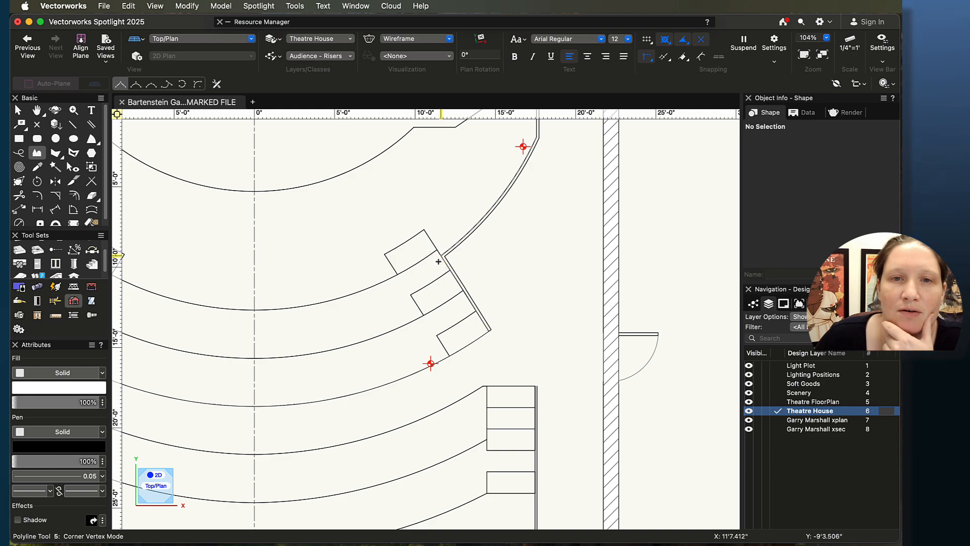
pyautogui.click(183, 84)
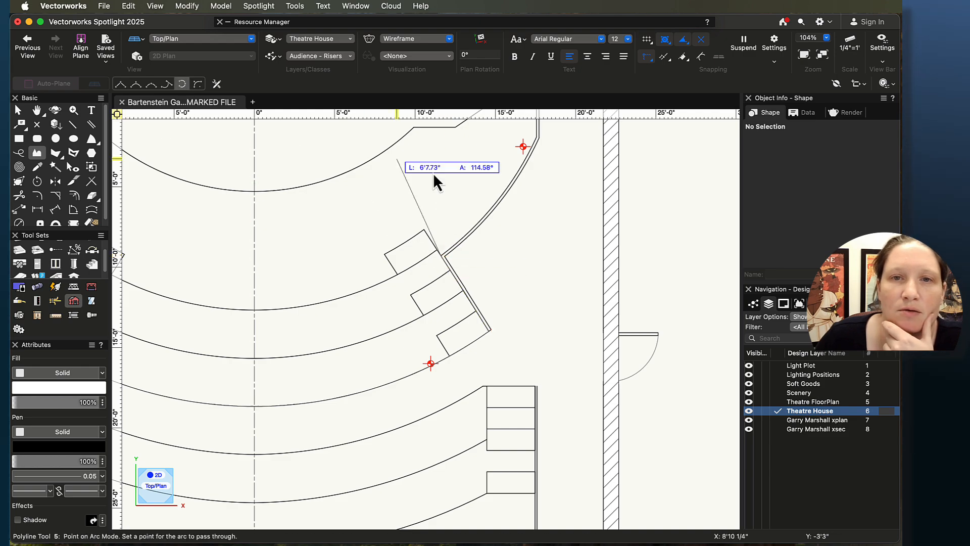
pyautogui.click(496, 201)
pyautogui.moveTo(521, 174)
pyautogui.mouseDown(button='middle')
pyautogui.moveTo(487, 173)
pyautogui.moveTo(411, 275)
pyautogui.mouseUp(button='middle')
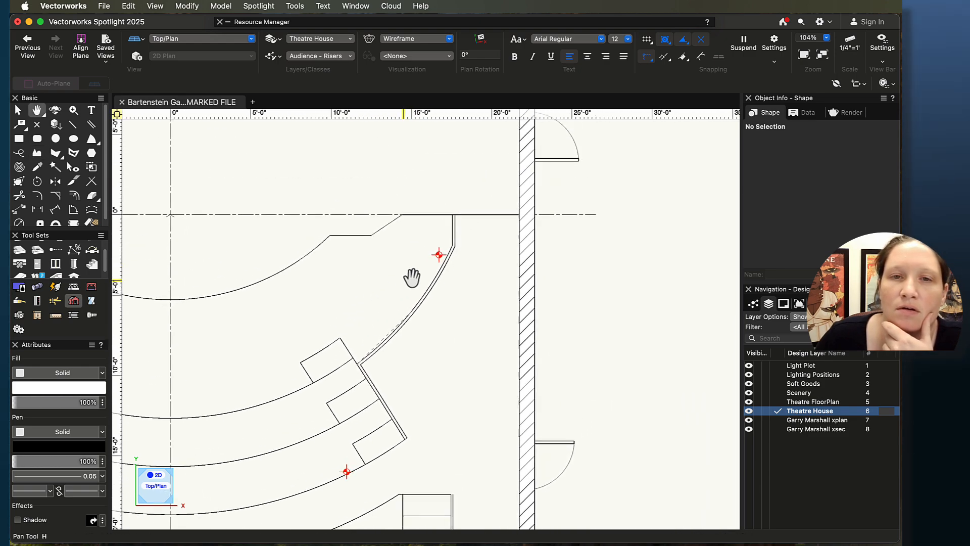
pyautogui.click(451, 247)
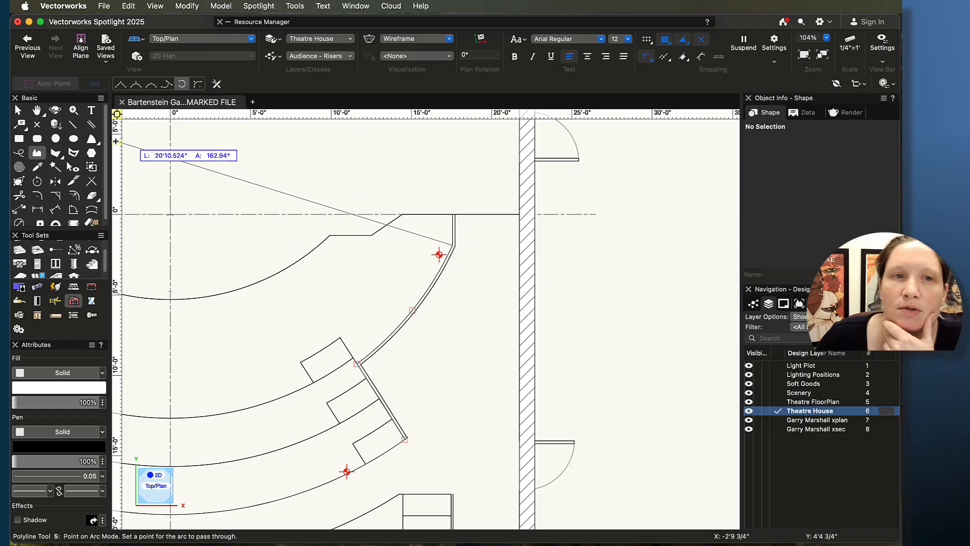
pyautogui.click(121, 84)
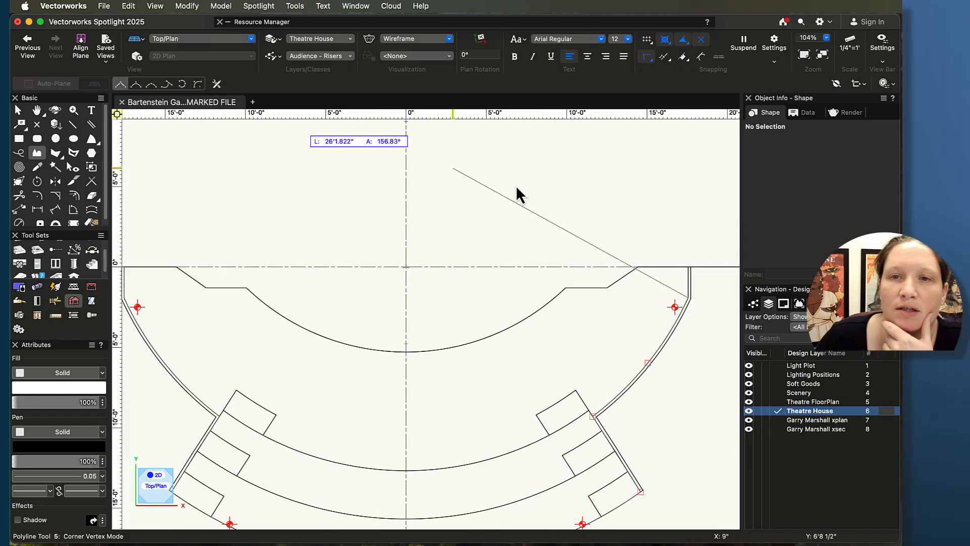
pyautogui.click(688, 267)
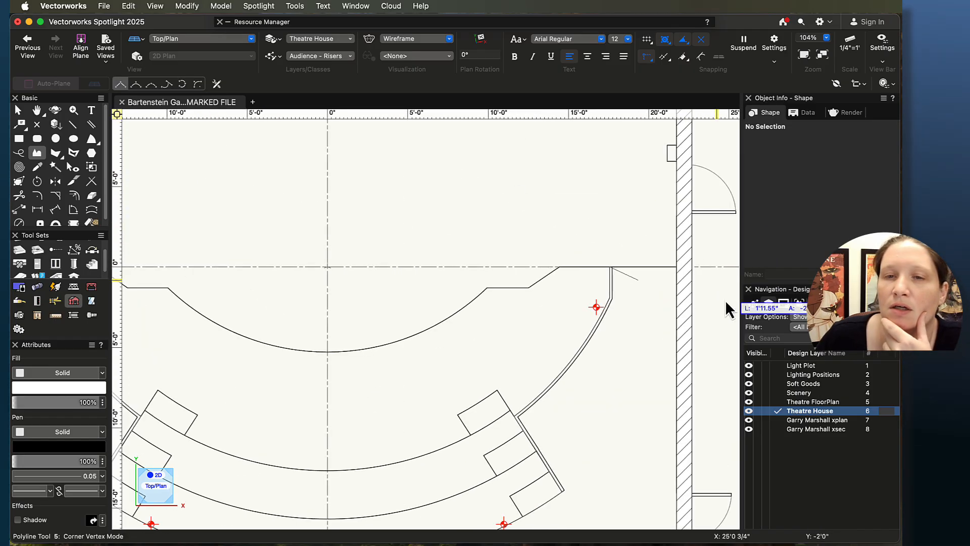
pyautogui.click(677, 266)
# Step: Continue the polyline down the inner wall and along the rear cross-aisle edge to the opposite wall
pyautogui.scroll(-1, 650, 404)
pyautogui.moveTo(643, 441); pyautogui.dragTo(579, 214, button='middle')
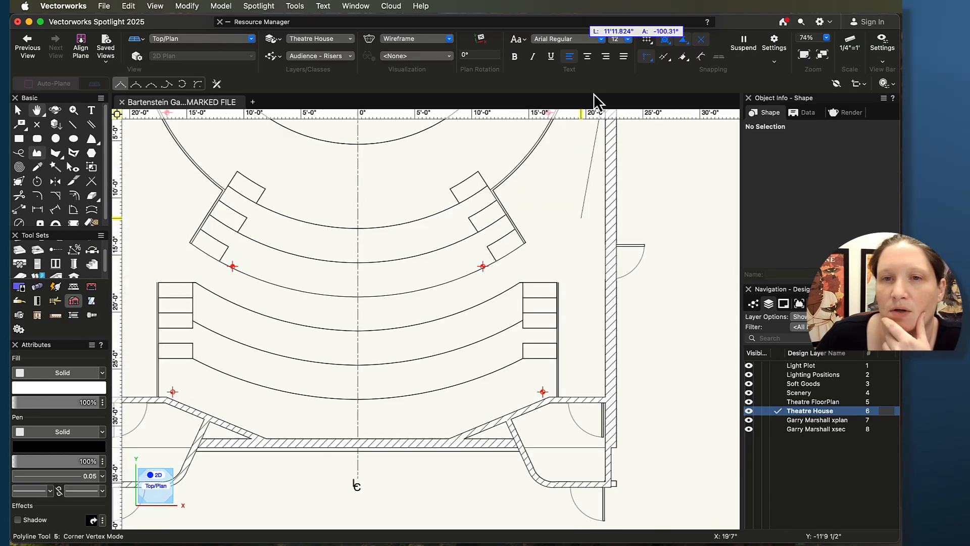
pyautogui.click(605, 396)
pyautogui.click(549, 396)
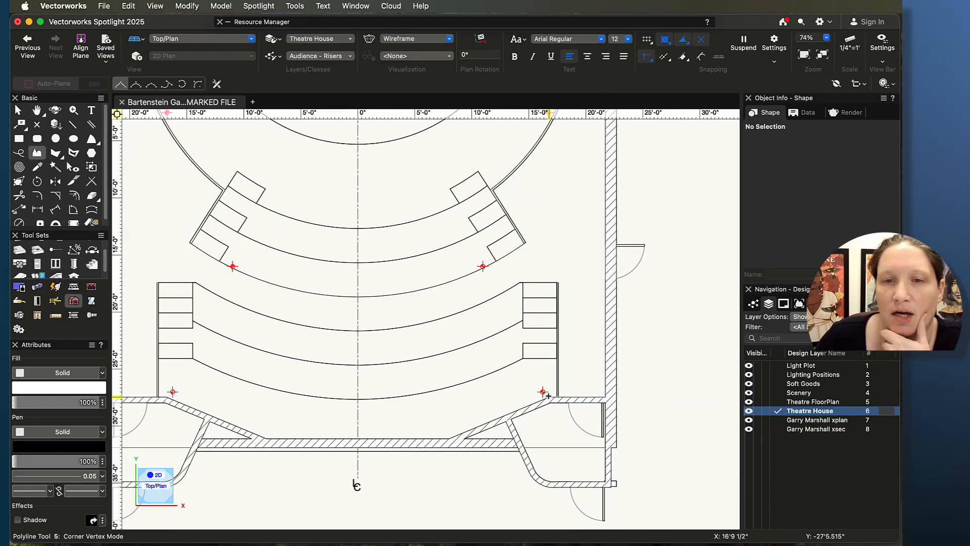
pyautogui.click(448, 438)
pyautogui.click(267, 438)
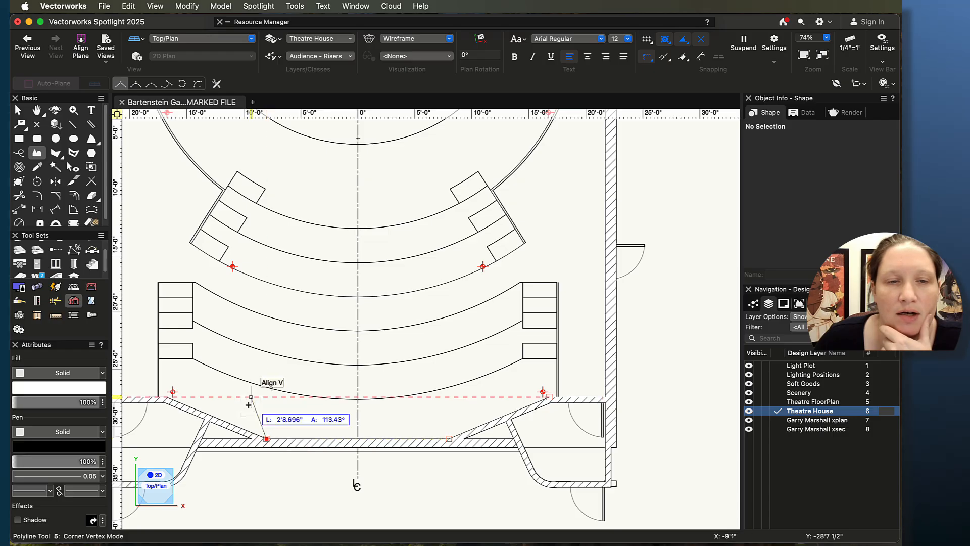
pyautogui.moveTo(249, 405); pyautogui.dragTo(457, 441, button='middle')
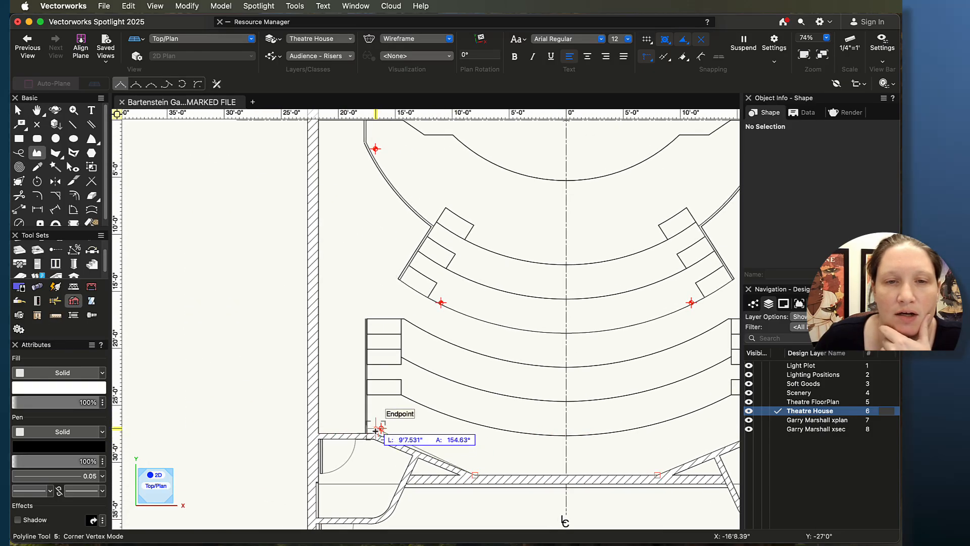
pyautogui.click(375, 429)
# Step: Close the polyline at its starting corner on the inner wall at the stage line
pyautogui.scroll(5, 383, 426)
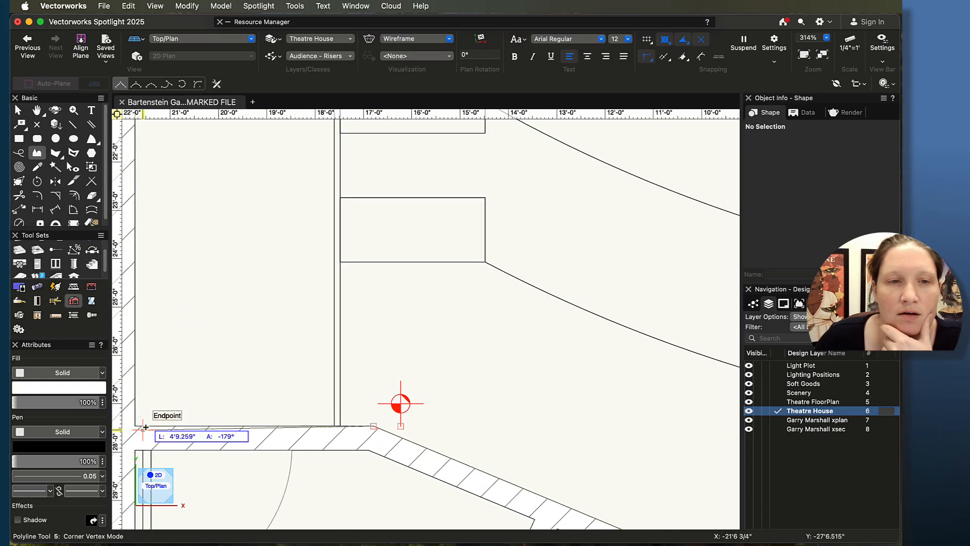
pyautogui.scroll(-5, 192, 333)
pyautogui.press('h')
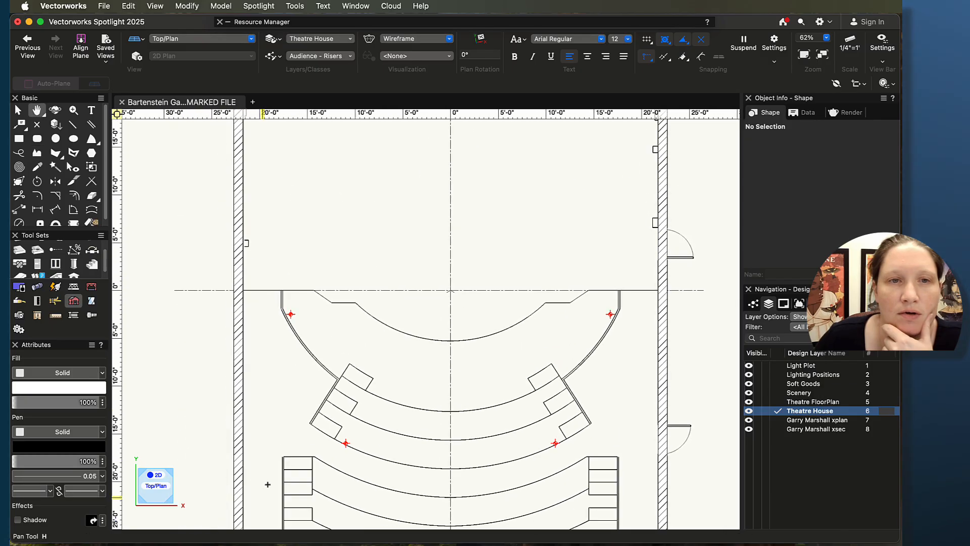
pyautogui.click(243, 291)
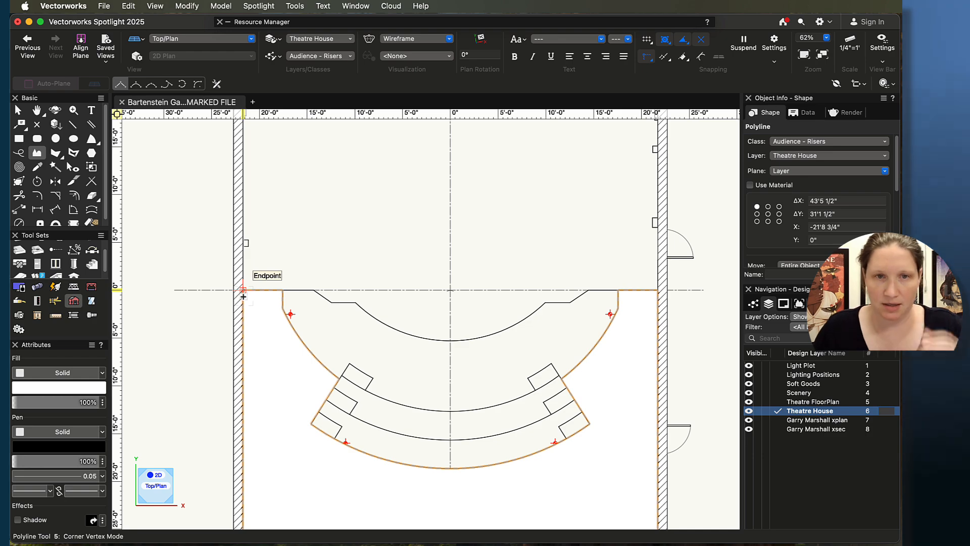
# Step: Extrude the closed polyline with an extrusion of 2'6"
pyautogui.press('super+e')
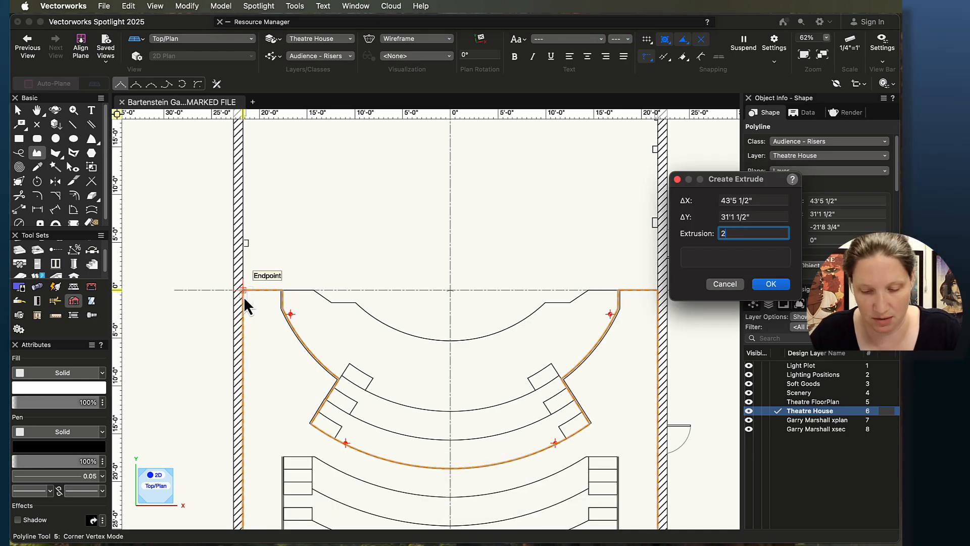
pyautogui.write('2\'6"')
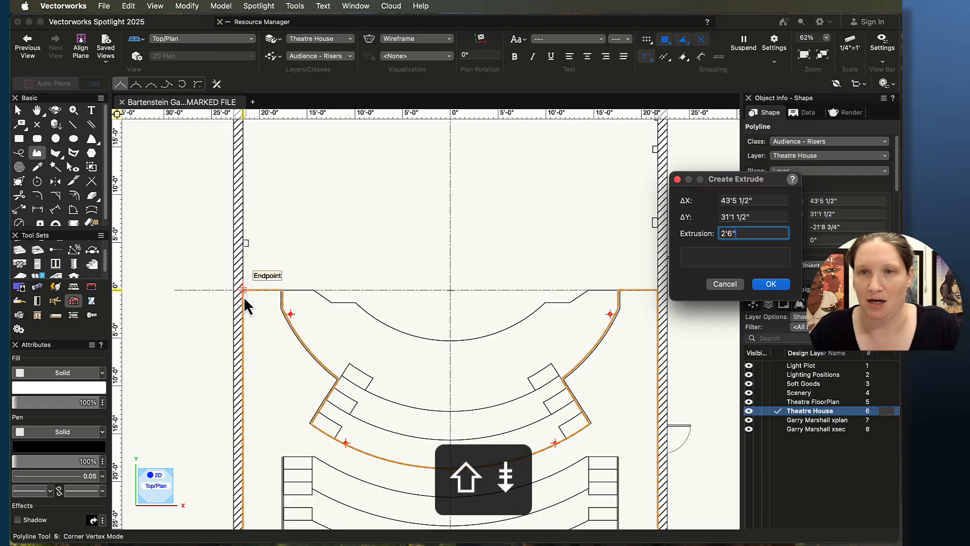
pyautogui.press('Return')
# Step: Fly around the extruded riser floor to inspect it in 3D, then return to Top/Plan view
pyautogui.hotkey('shift', 'c')
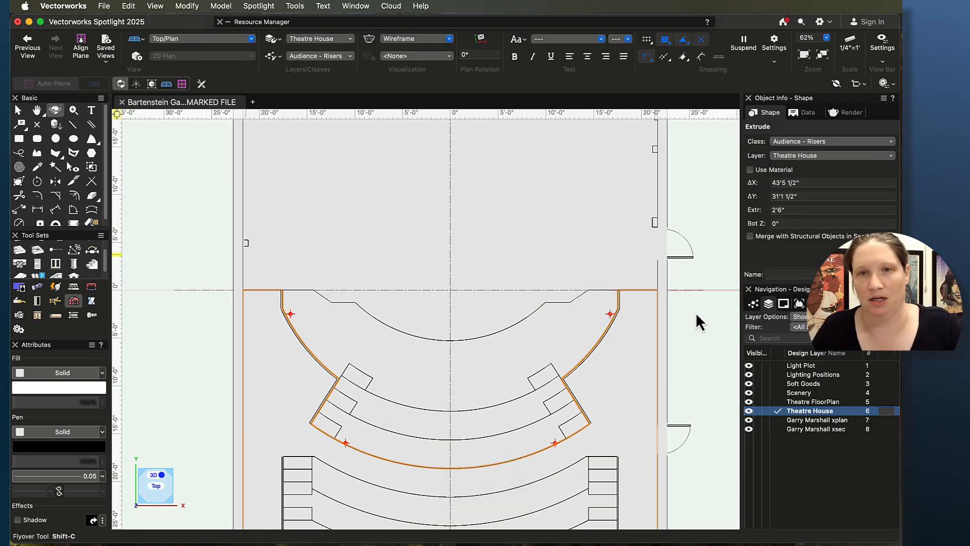
pyautogui.moveTo(480, 374)
pyautogui.mouseDown()
pyautogui.moveTo(440, 298)
pyautogui.moveTo(377, 288)
pyautogui.moveTo(340, 237)
pyautogui.mouseUp()
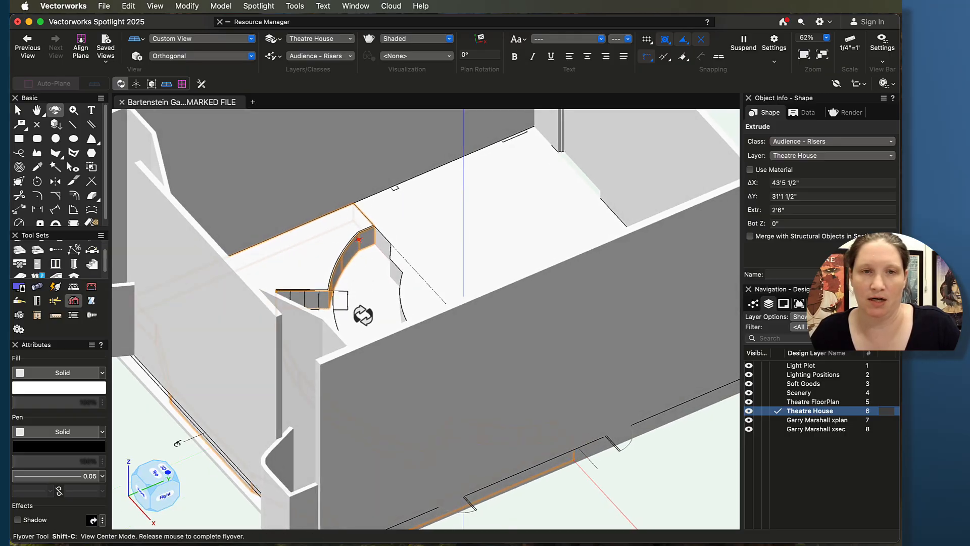
pyautogui.moveTo(363, 315)
pyautogui.mouseDown()
pyautogui.moveTo(481, 316)
pyautogui.moveTo(260, 401)
pyautogui.moveTo(342, 305)
pyautogui.moveTo(310, 267)
pyautogui.moveTo(435, 284)
pyautogui.moveTo(444, 290)
pyautogui.moveTo(437, 345)
pyautogui.mouseUp()
pyautogui.press('super+5')
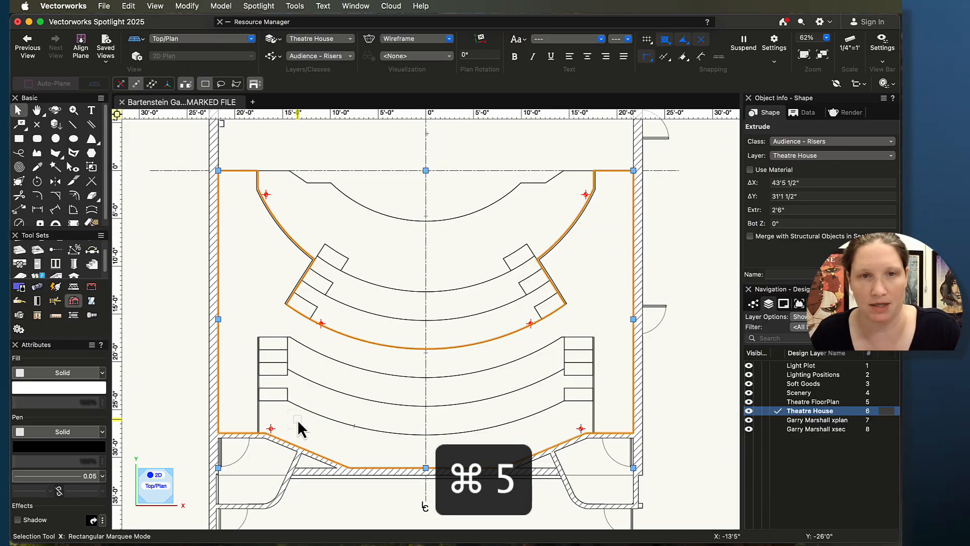
# Step: Dimension the height of the first riser step in the section drawing
pyautogui.click(451, 309)
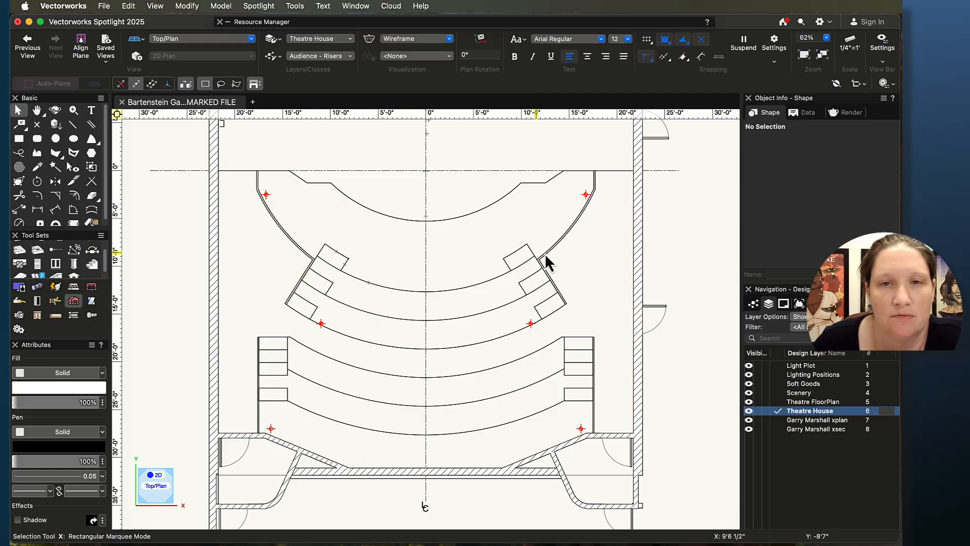
pyautogui.moveTo(662, 283); pyautogui.dragTo(549, 285, button='middle')
pyautogui.scroll(-5, 549, 285)
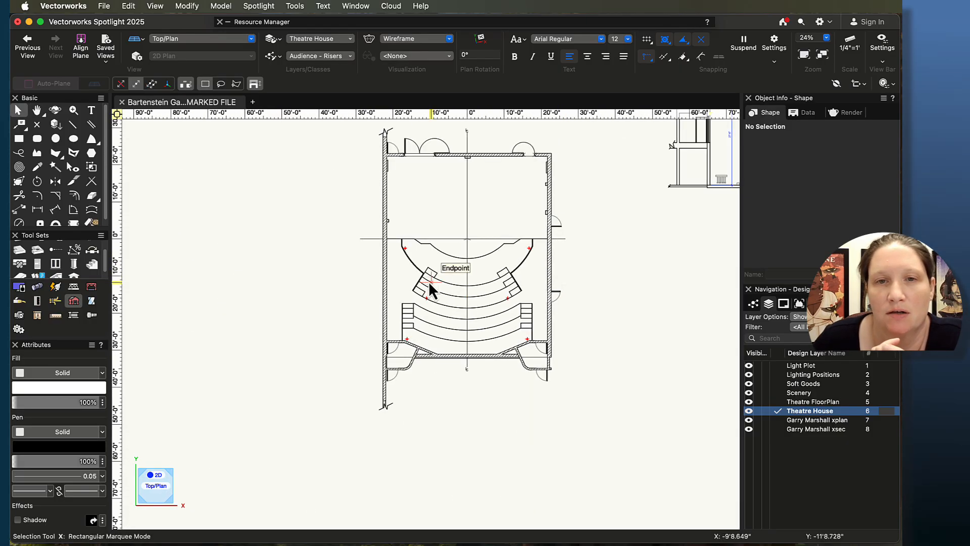
pyautogui.moveTo(648, 296)
pyautogui.mouseDown(button='middle')
pyautogui.moveTo(283, 329)
pyautogui.moveTo(214, 345)
pyautogui.mouseUp(button='middle')
pyautogui.scroll(7, 401, 221)
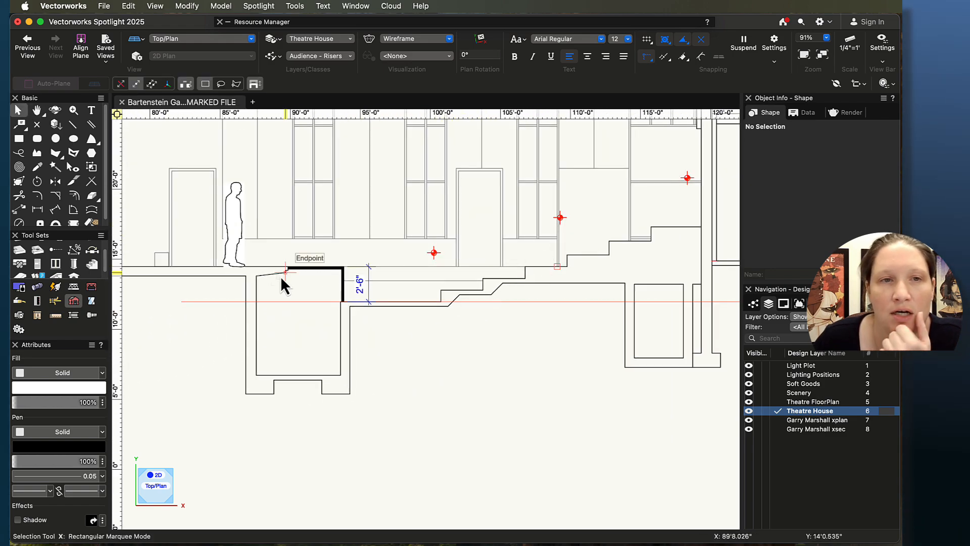
pyautogui.click(37, 209)
pyautogui.scroll(3, 482, 309)
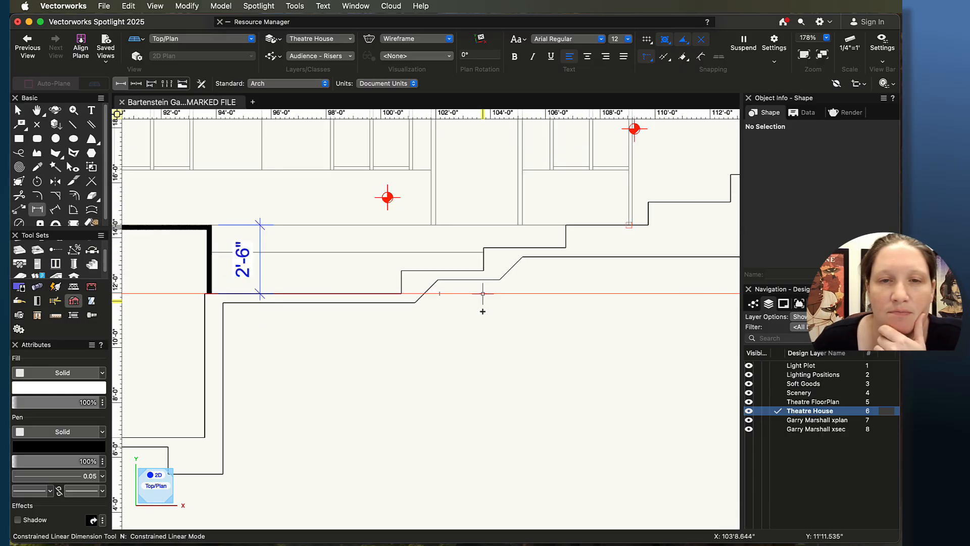
pyautogui.click(401, 293)
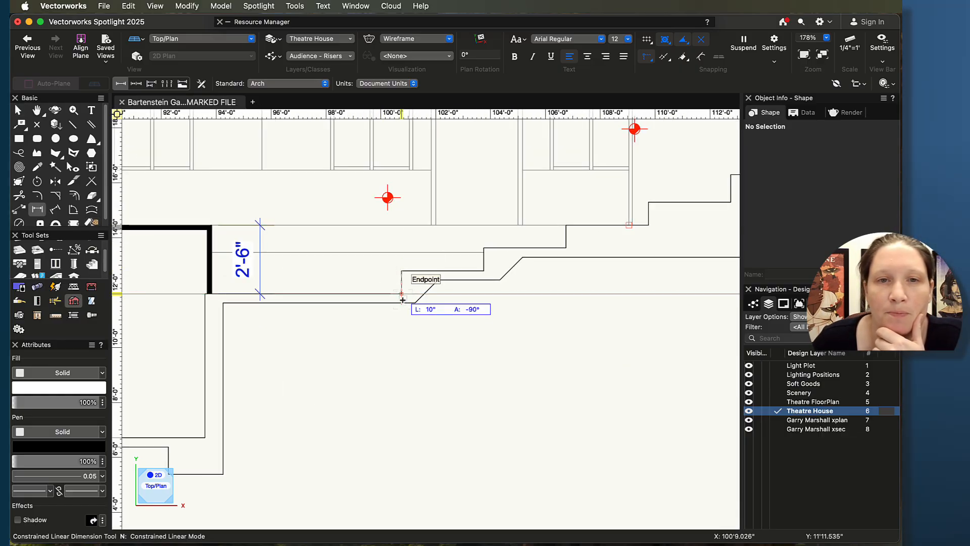
pyautogui.click(372, 296)
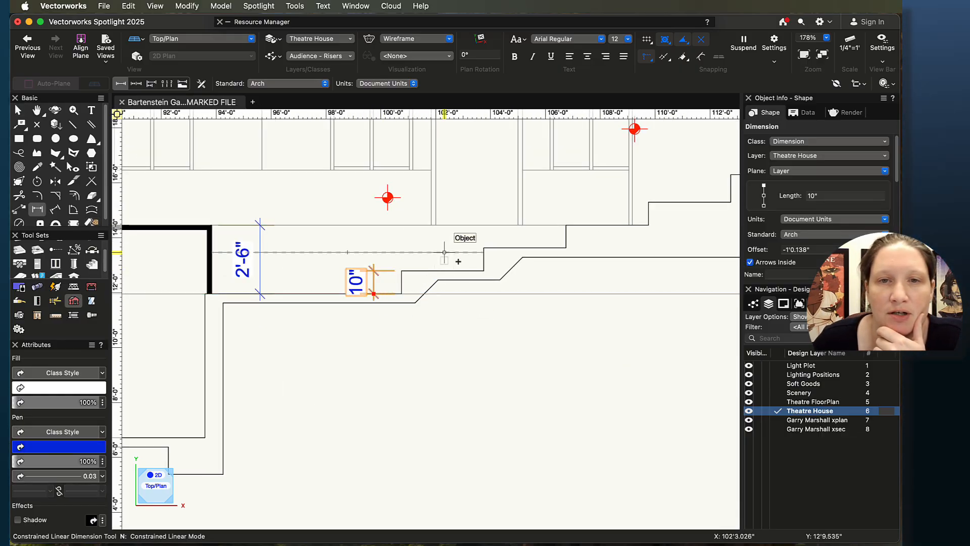
# Step: Dimension the heights of the second and third riser steps in the section
pyautogui.click(484, 248)
pyautogui.click(484, 271)
pyautogui.click(438, 279)
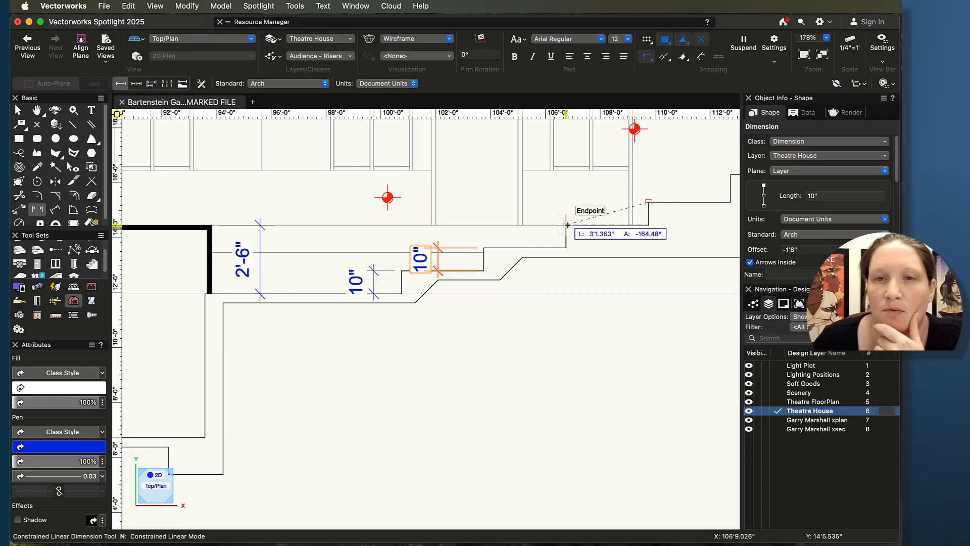
pyautogui.click(542, 220)
pyautogui.hscroll(5, 475, 217)
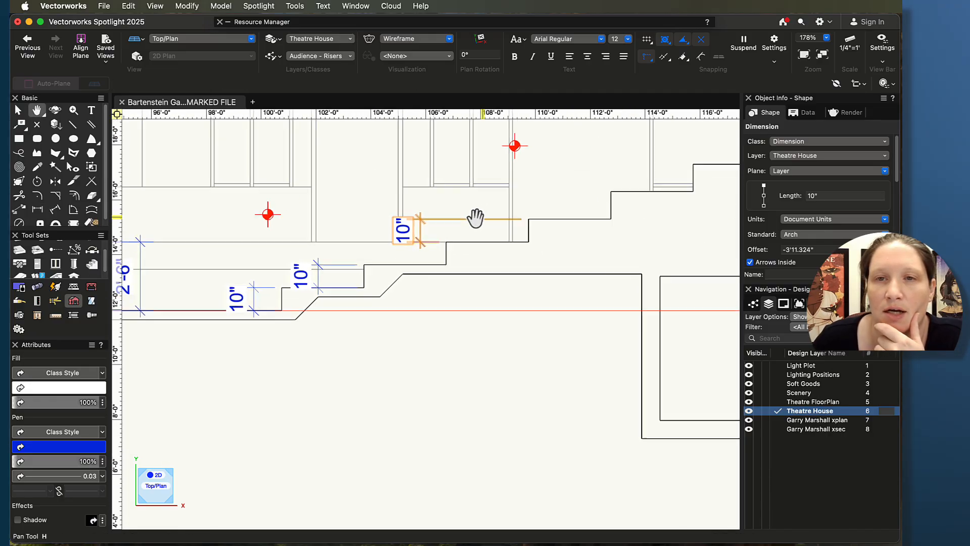
pyautogui.click(476, 228)
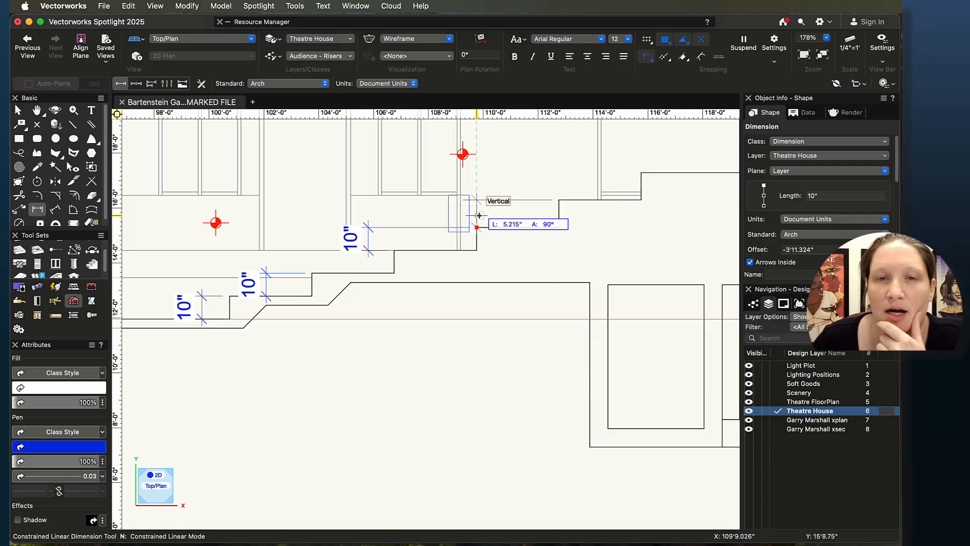
# Step: Dimension the height of the next riser step in the section
pyautogui.click(470, 212)
pyautogui.click(641, 172)
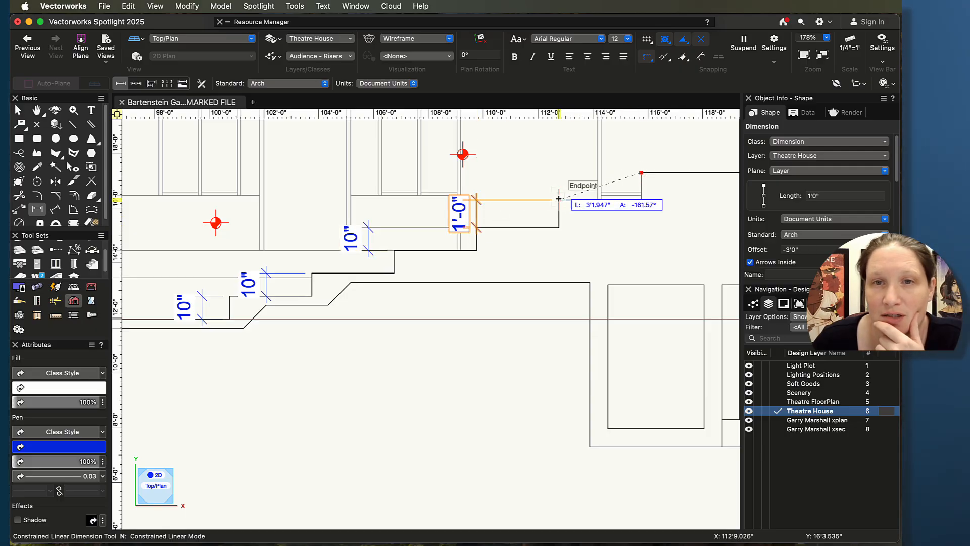
pyautogui.click(556, 200)
pyautogui.click(518, 186)
pyautogui.scroll(-5, 563, 186)
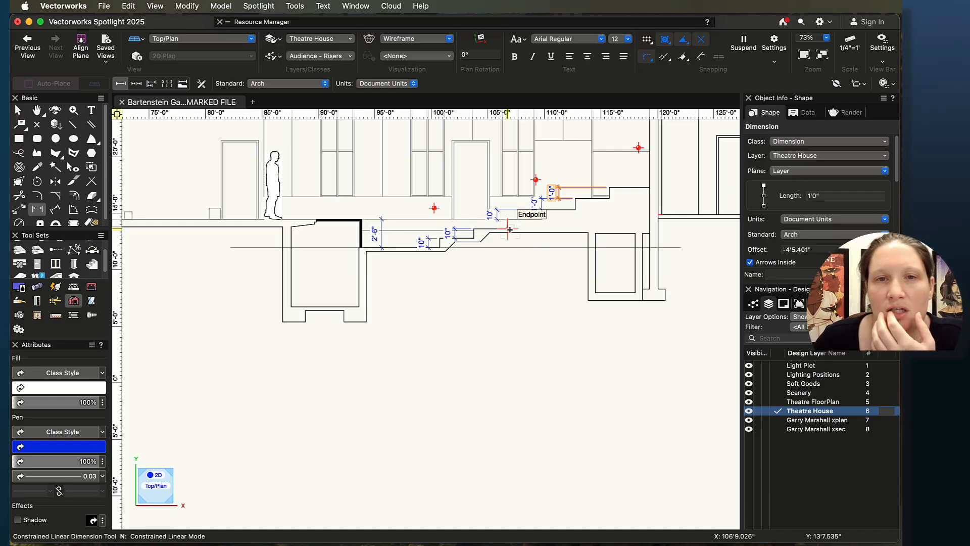
# Step: Dimension the height of the following riser step in the section drawing
pyautogui.scroll(5, 481, 241)
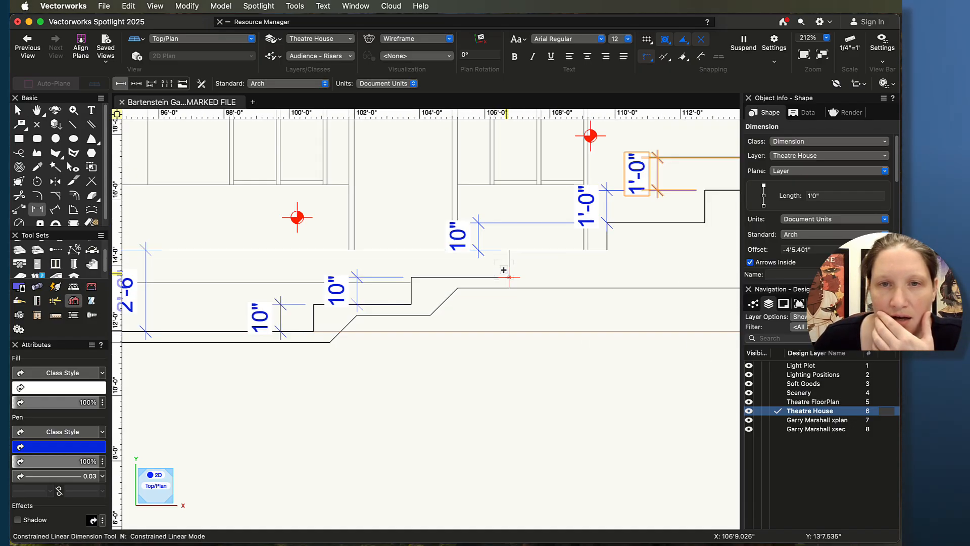
pyautogui.click(510, 250)
pyautogui.click(411, 277)
pyautogui.click(398, 263)
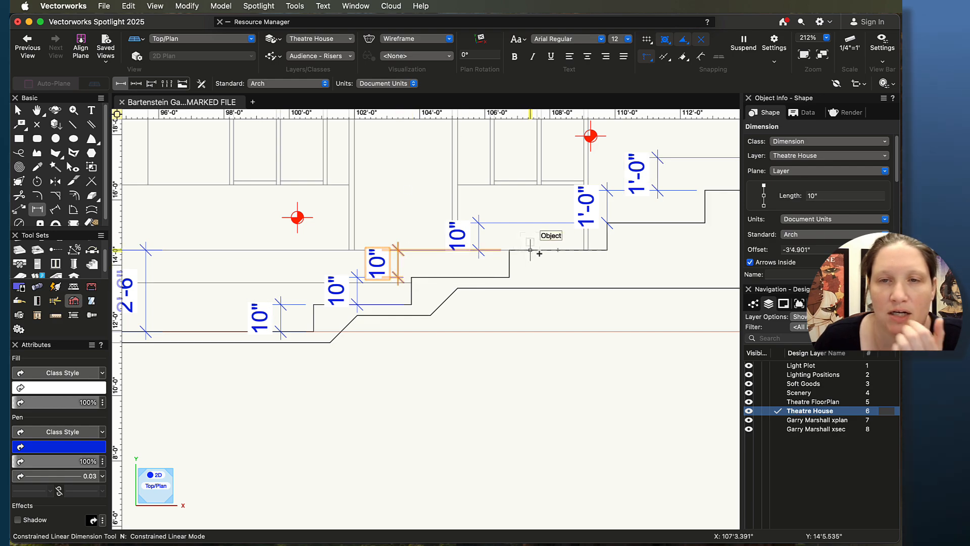
# Step: Stretch the riser step dimensions down to the lower floor line so each measures cumulative height from the floor
pyautogui.hscroll(3, 510, 255)
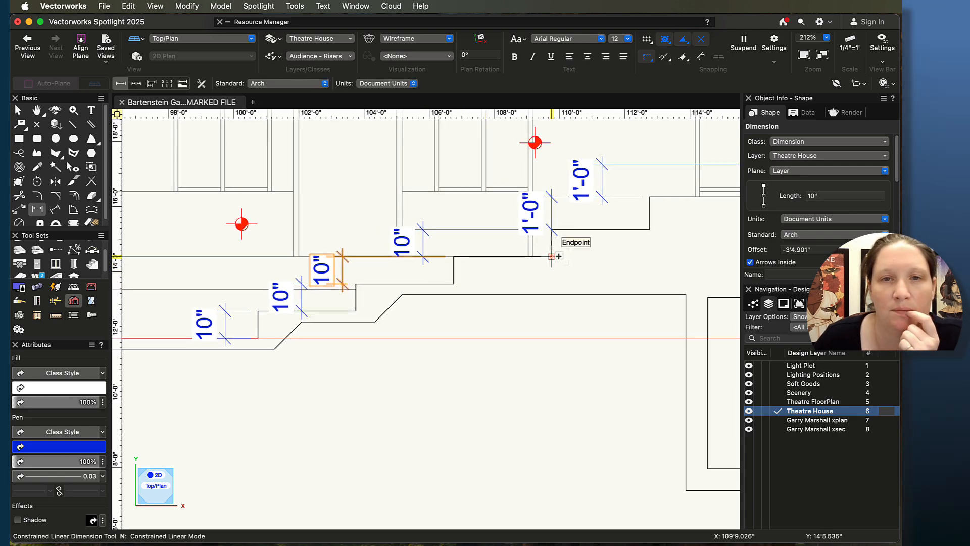
pyautogui.scroll(-2, 504, 259)
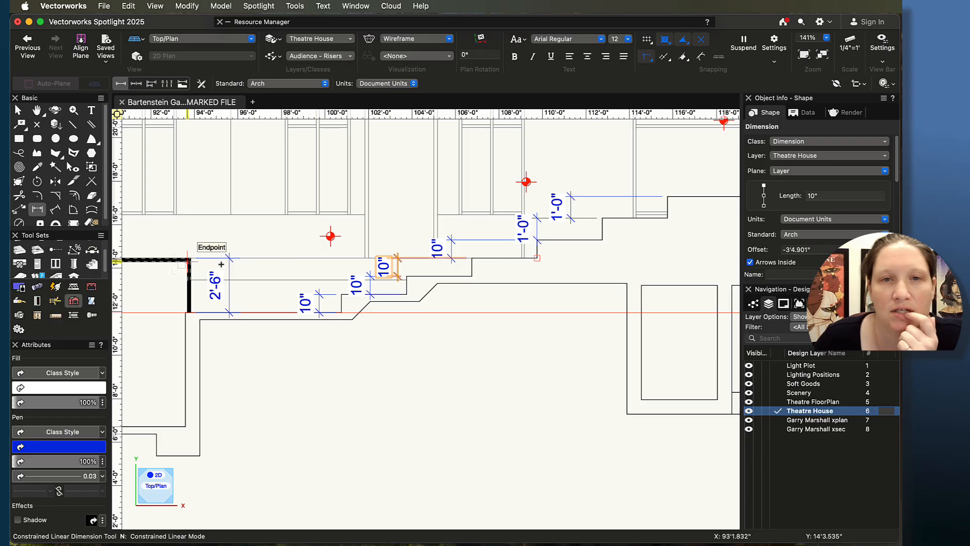
pyautogui.click(536, 257)
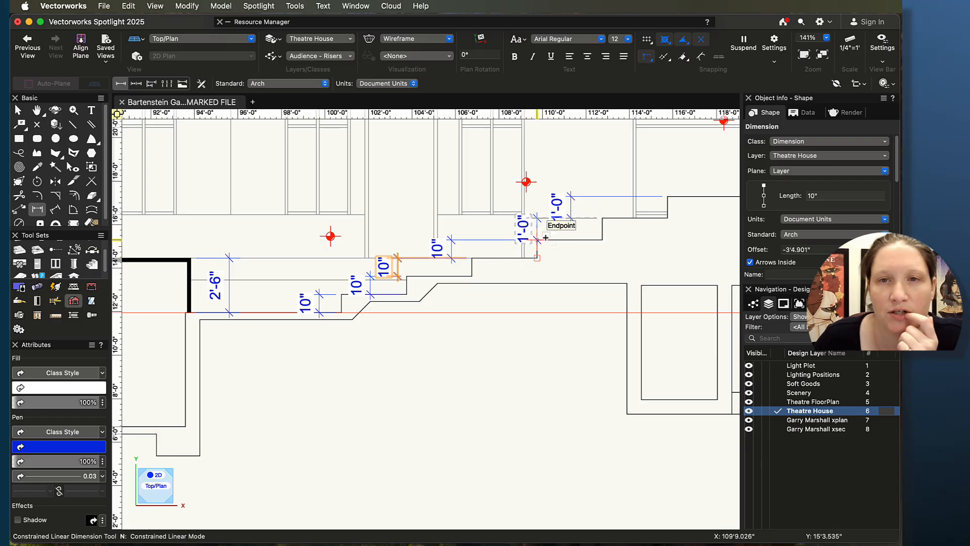
pyautogui.click(545, 243)
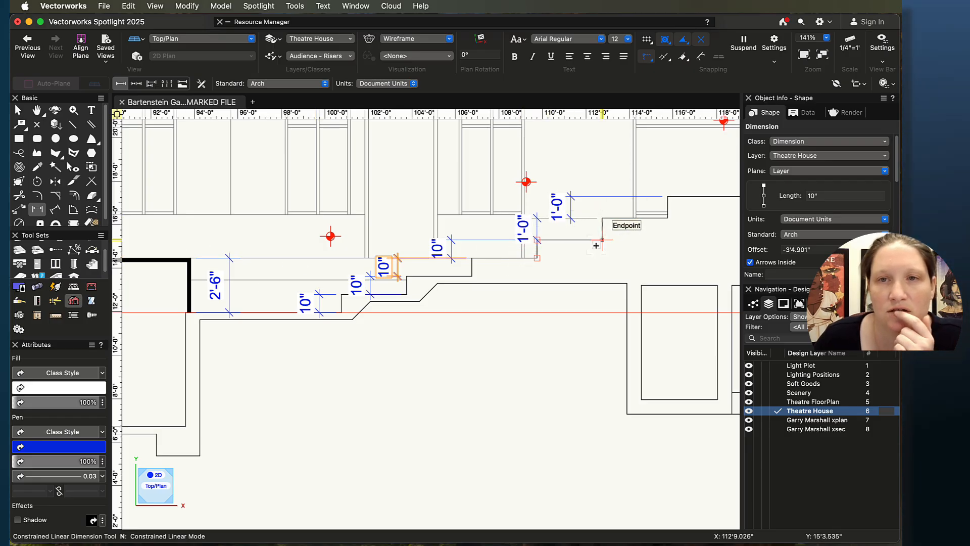
pyautogui.scroll(-2, 613, 240)
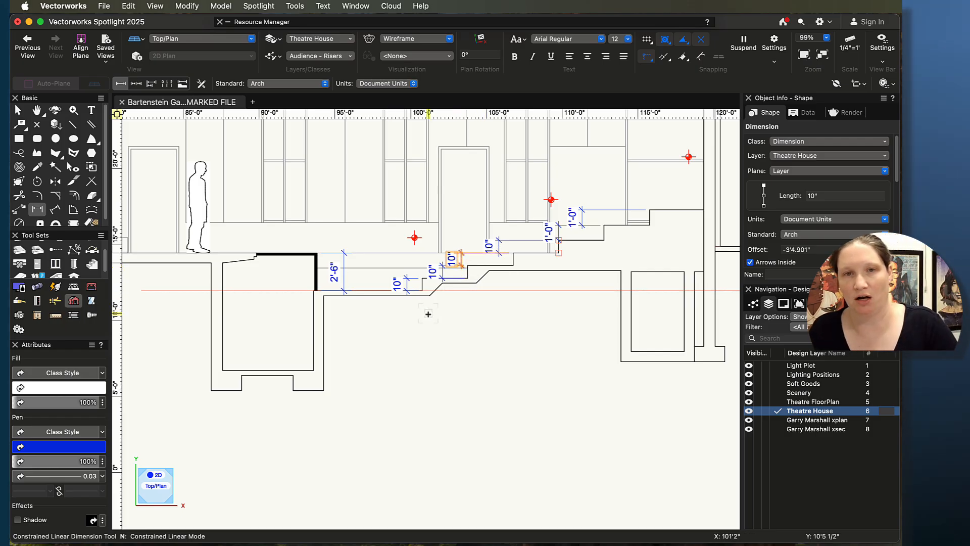
pyautogui.scroll(3, 437, 312)
pyautogui.moveTo(514, 346); pyautogui.dragTo(476, 411, button='middle')
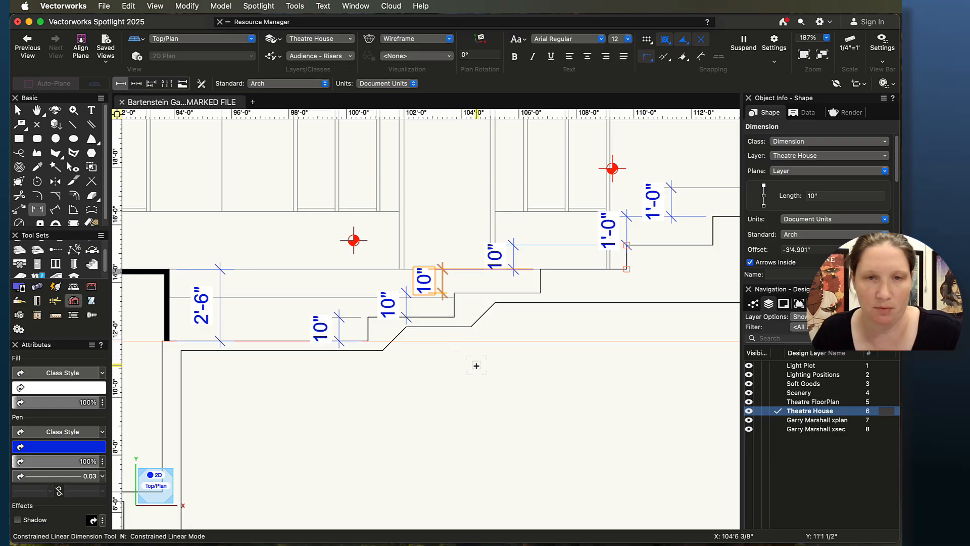
pyautogui.press('x')
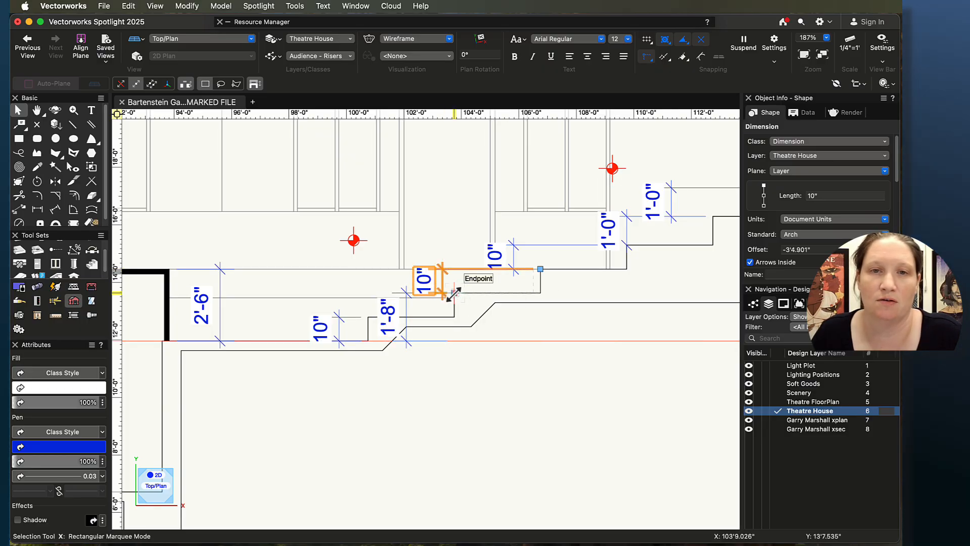
pyautogui.moveTo(453, 293); pyautogui.dragTo(500, 341)
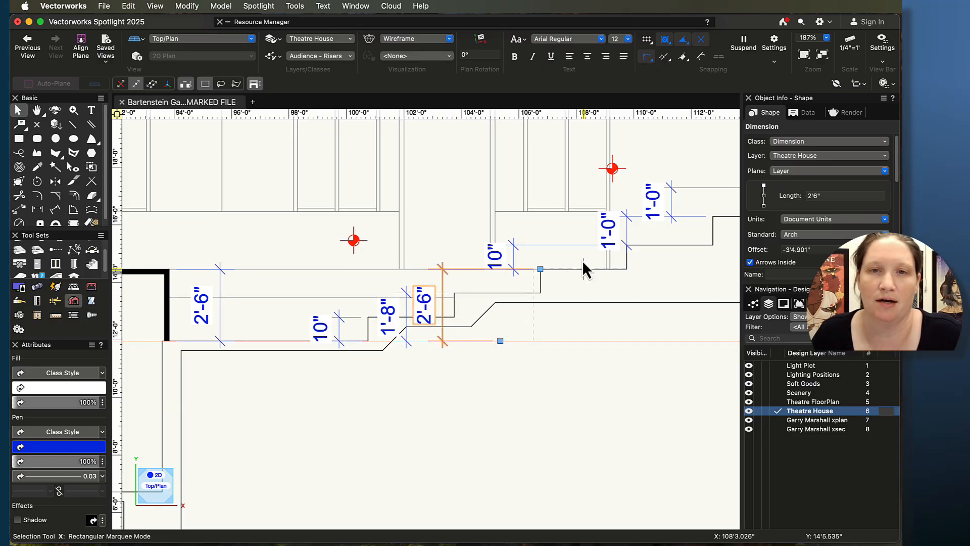
pyautogui.moveTo(507, 260); pyautogui.dragTo(541, 270)
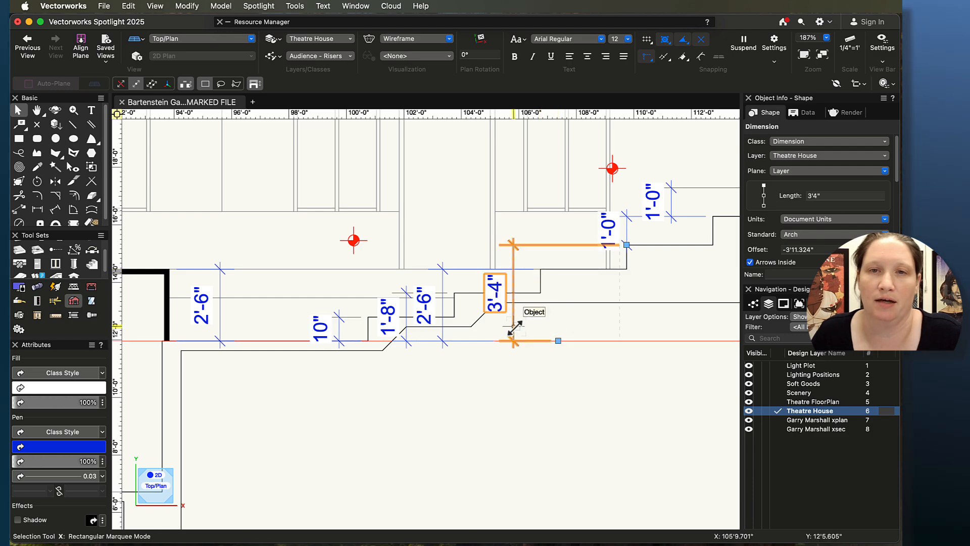
pyautogui.moveTo(515, 328); pyautogui.dragTo(561, 321)
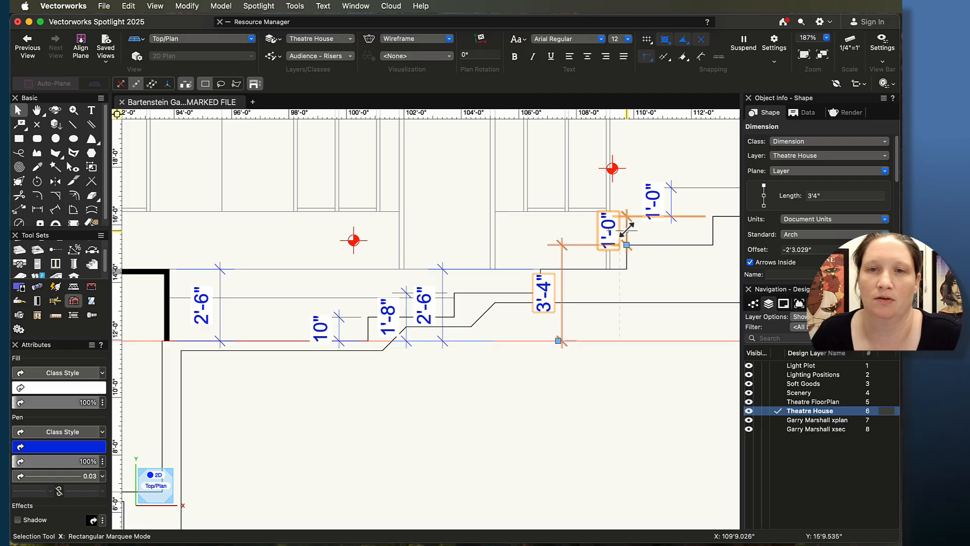
pyautogui.moveTo(626, 247); pyautogui.dragTo(633, 342)
pyautogui.moveTo(711, 217); pyautogui.dragTo(707, 329)
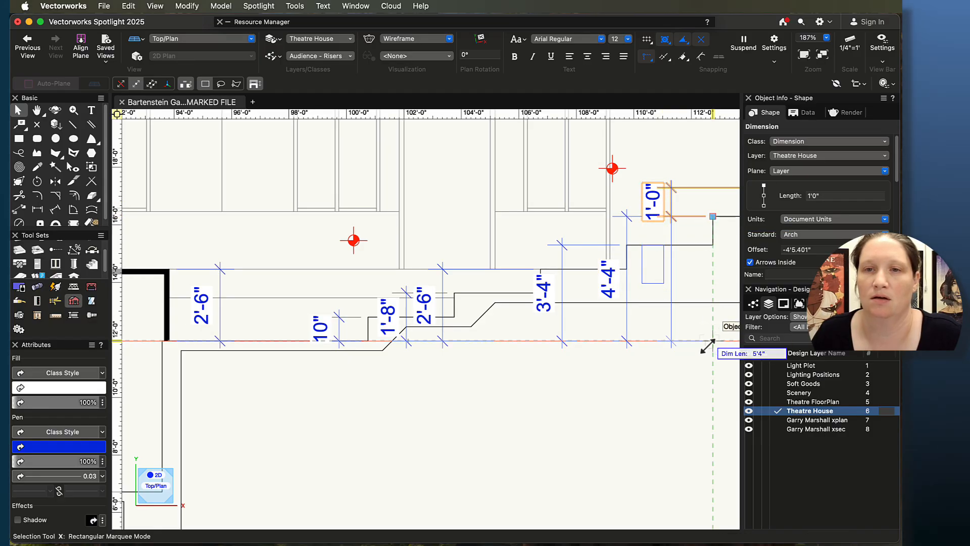
pyautogui.scroll(-5, 561, 410)
pyautogui.moveTo(529, 424); pyautogui.dragTo(667, 382, button='middle')
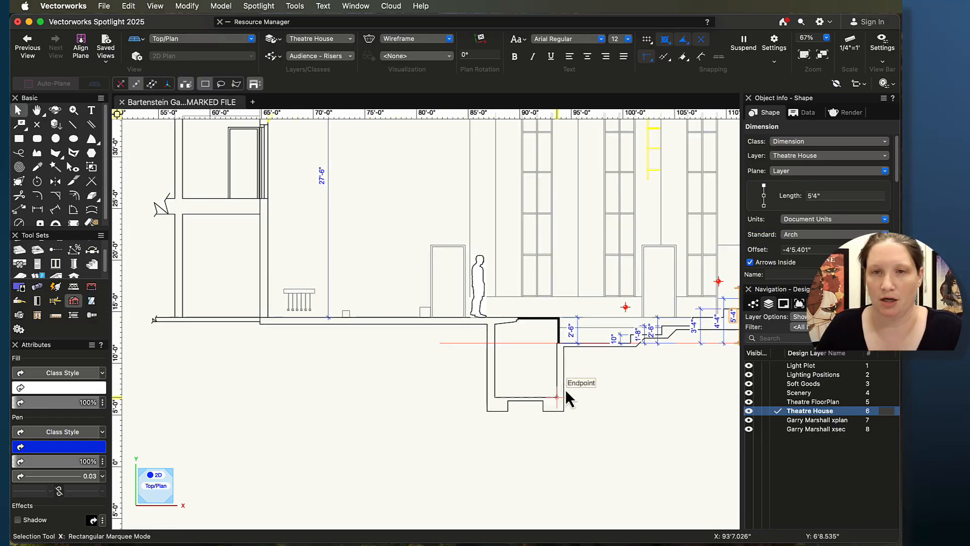
pyautogui.scroll(-4, 445, 379)
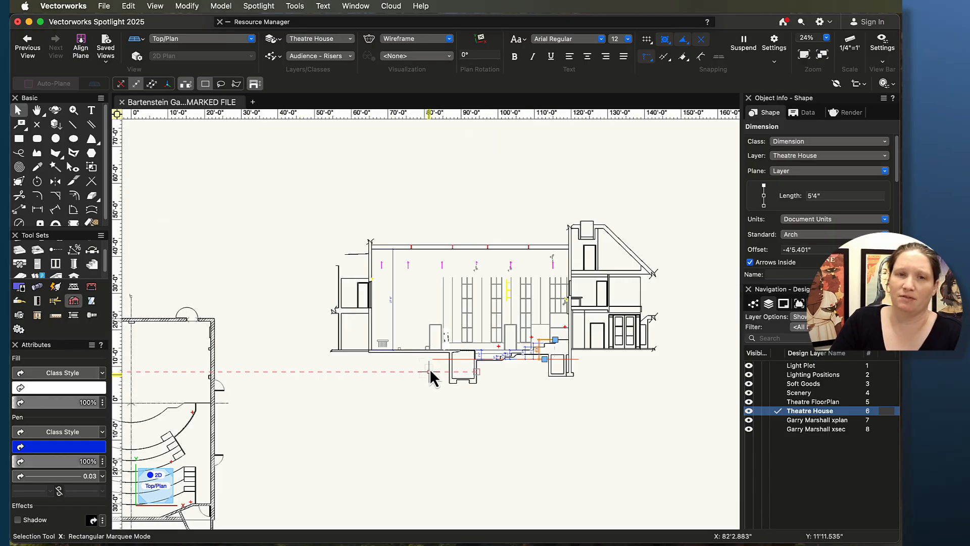
pyautogui.moveTo(431, 375); pyautogui.dragTo(451, 301, button='middle')
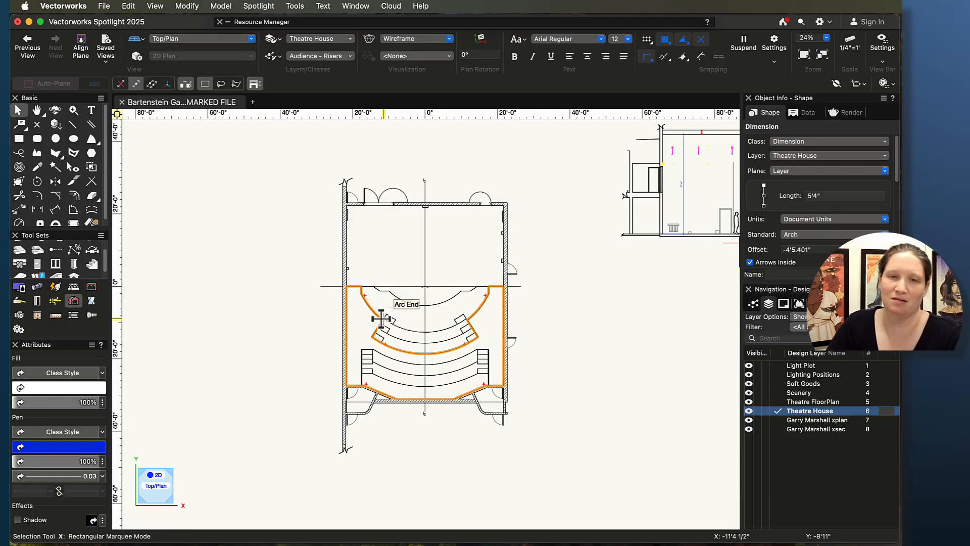
pyautogui.scroll(6, 509, 318)
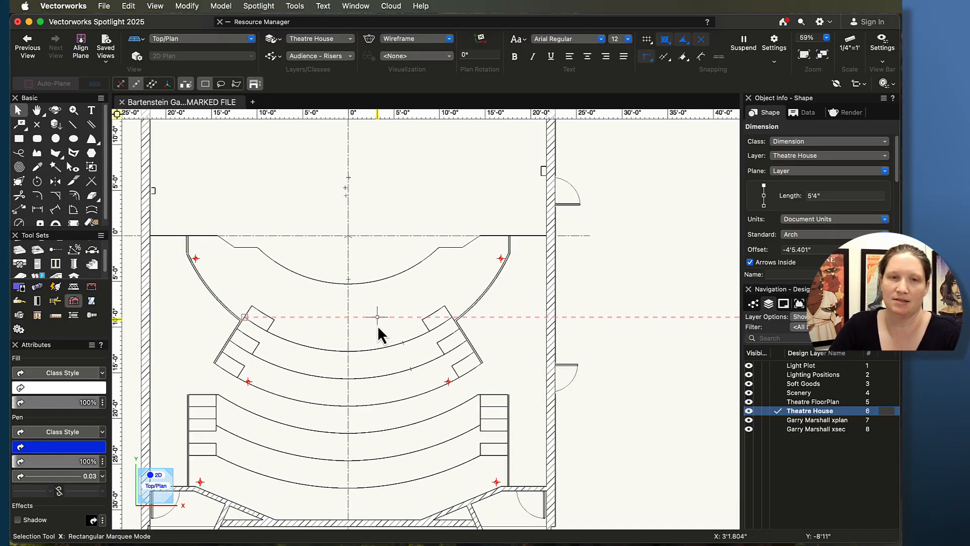
pyautogui.moveTo(329, 341); pyautogui.dragTo(455, 351, button='middle')
pyautogui.scroll(4, 455, 355)
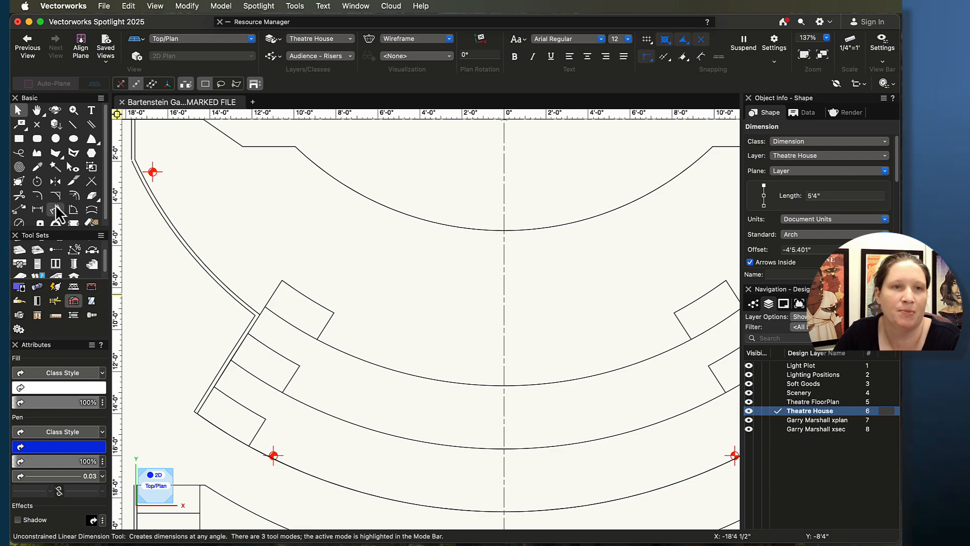
pyautogui.click(37, 153)
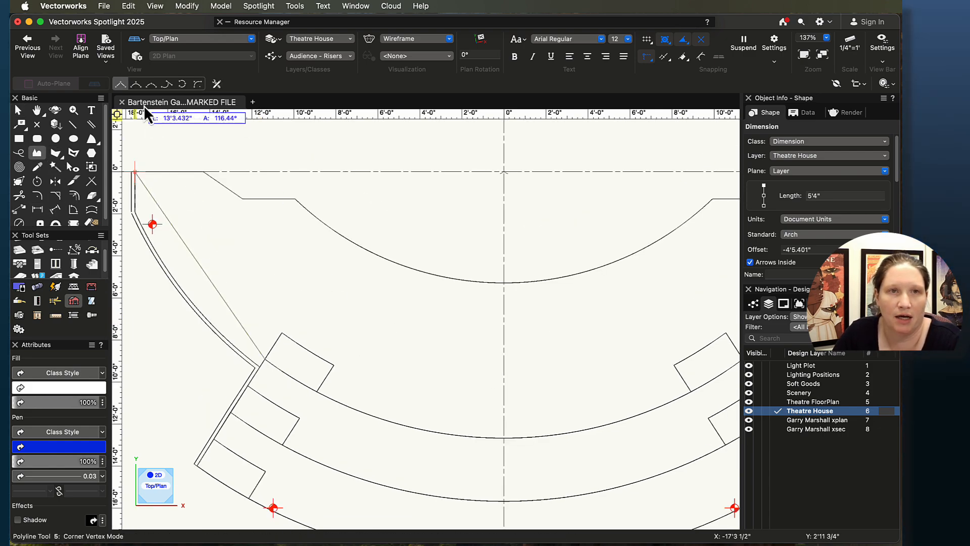
pyautogui.click(183, 85)
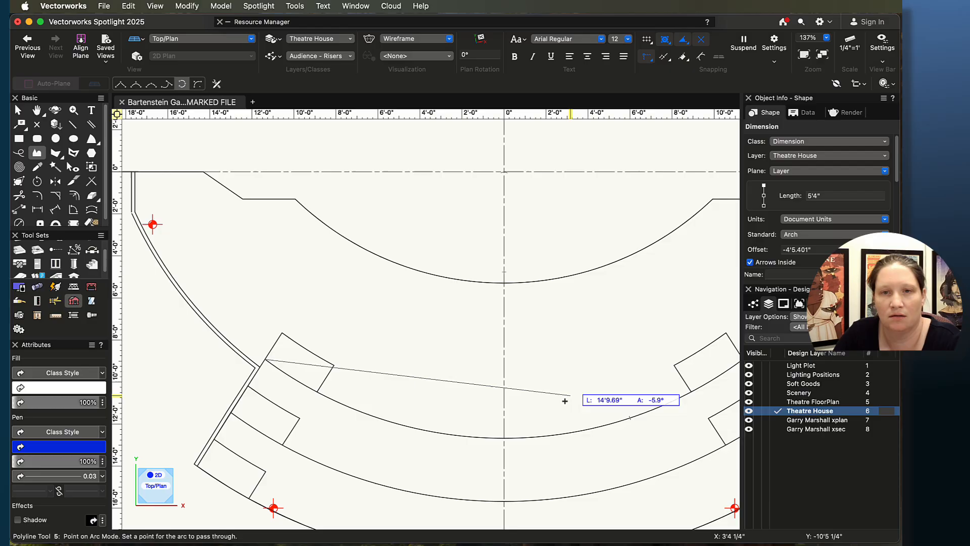
pyautogui.click(504, 438)
pyautogui.hscroll(5, 591, 399)
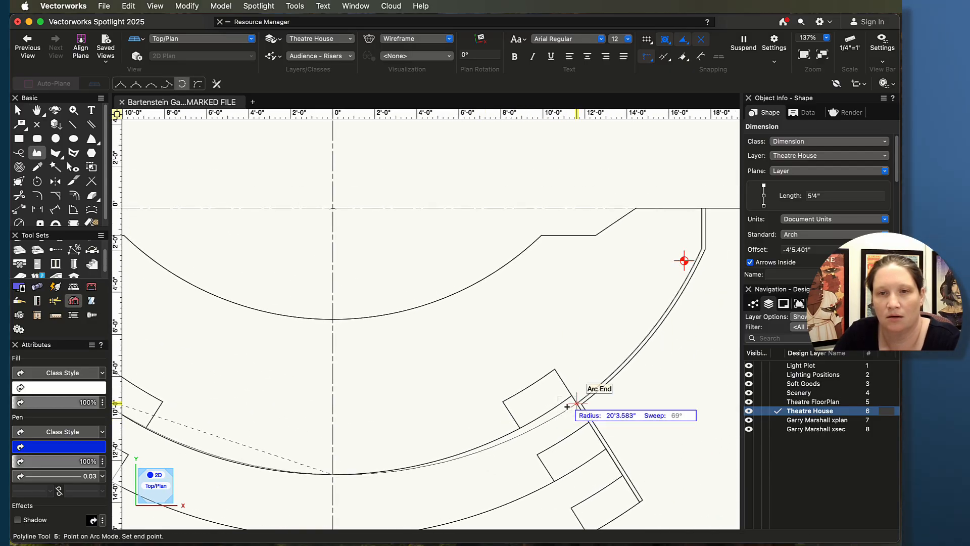
pyautogui.click(566, 405)
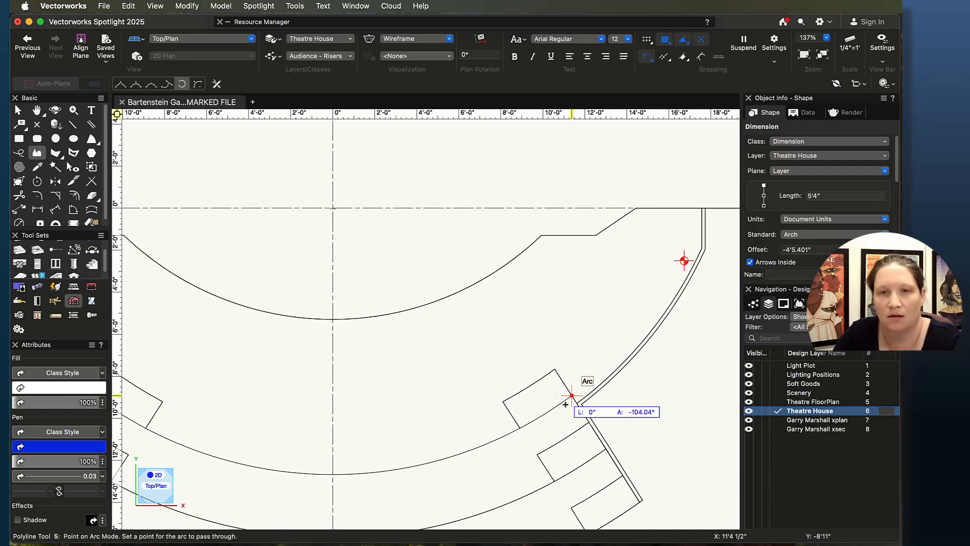
pyautogui.click(122, 84)
pyautogui.scroll(5, 697, 462)
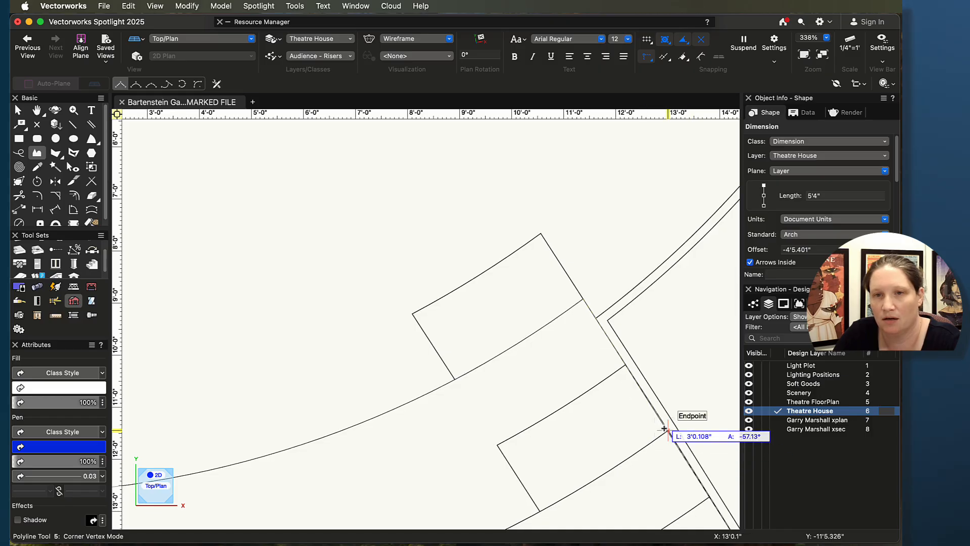
pyautogui.scroll(5, 678, 431)
pyautogui.scroll(-7, 680, 435)
pyautogui.press('BackSpace')
pyautogui.press('BackSpace')
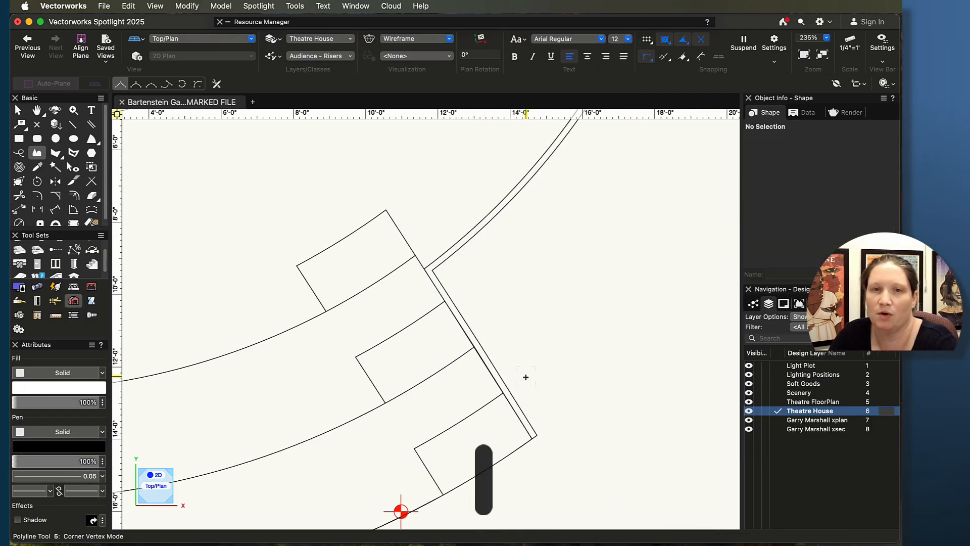
# Step: Select the riser extrude in the plan and examine its edge against the adjacent aisle line
pyautogui.scroll(10, 523, 376)
pyautogui.scroll(-4, 470, 299)
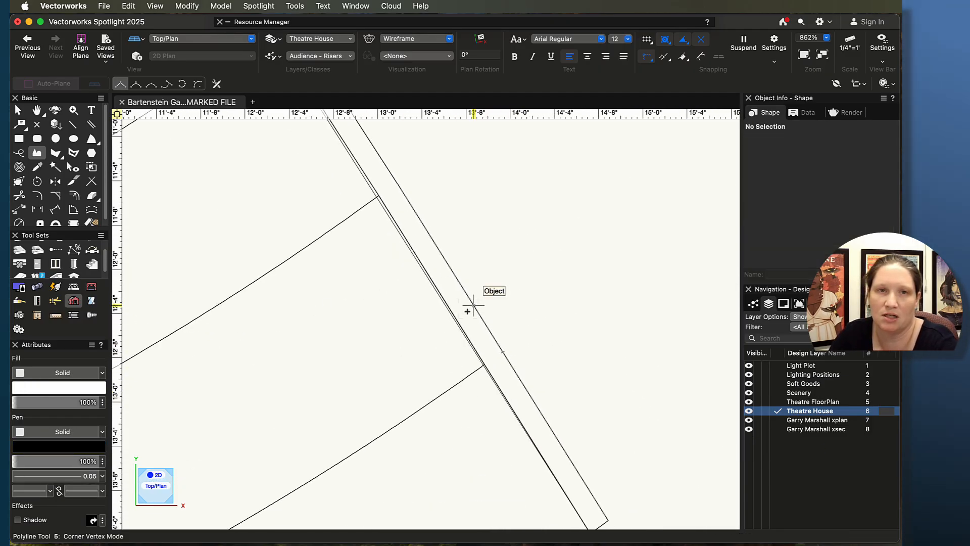
pyautogui.moveTo(468, 311); pyautogui.dragTo(564, 340, button='middle')
pyautogui.press('p')
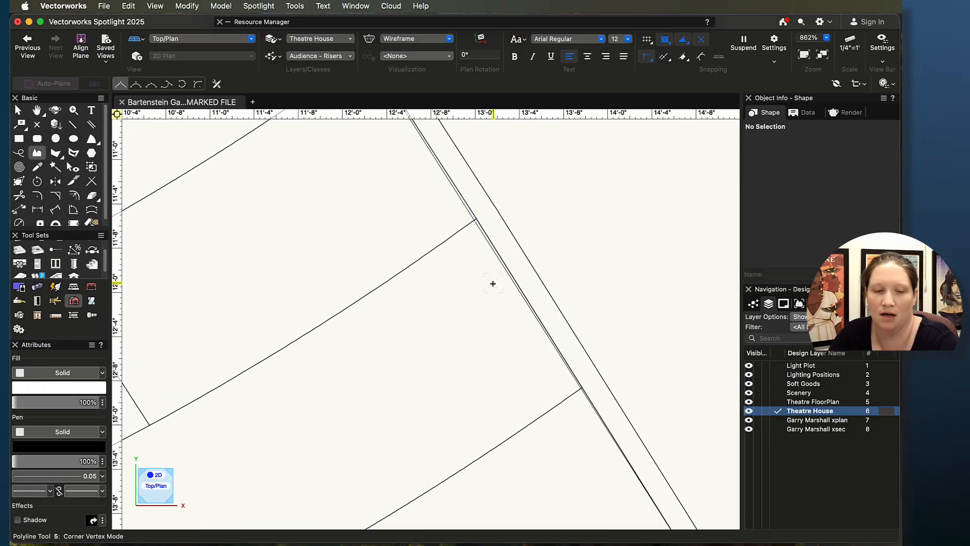
pyautogui.press('x')
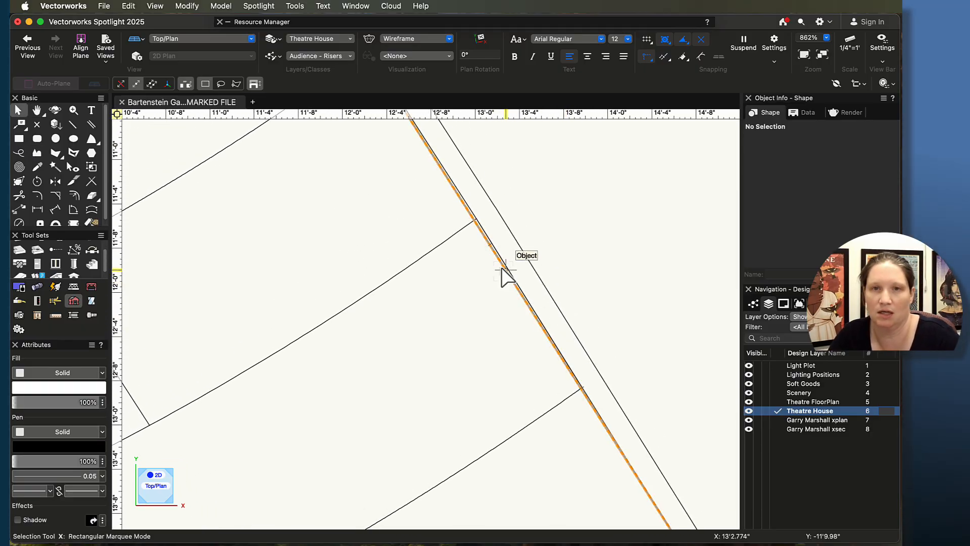
pyautogui.click(503, 269)
pyautogui.scroll(-5, 535, 277)
pyautogui.scroll(4, 481, 264)
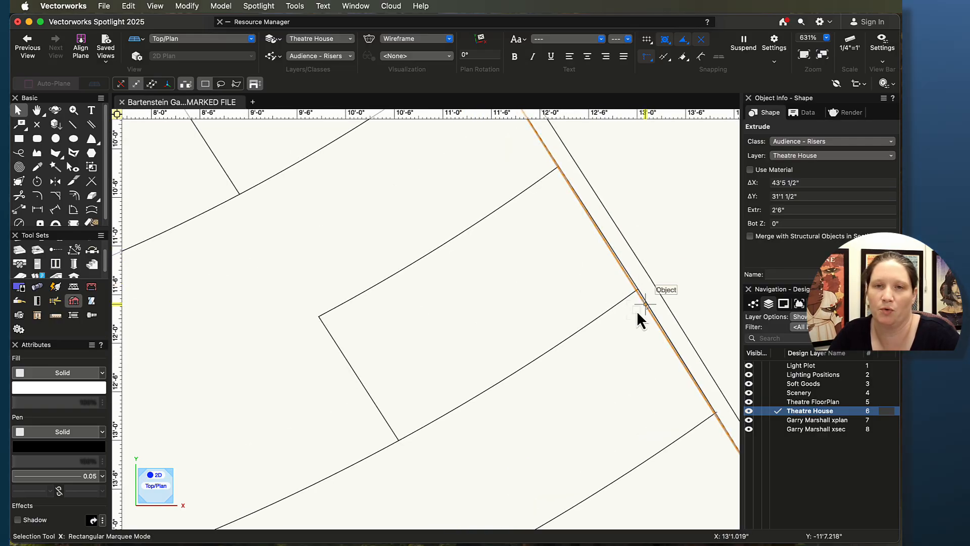
pyautogui.scroll(1, 645, 305)
pyautogui.moveTo(630, 316); pyautogui.dragTo(485, 387, button='middle')
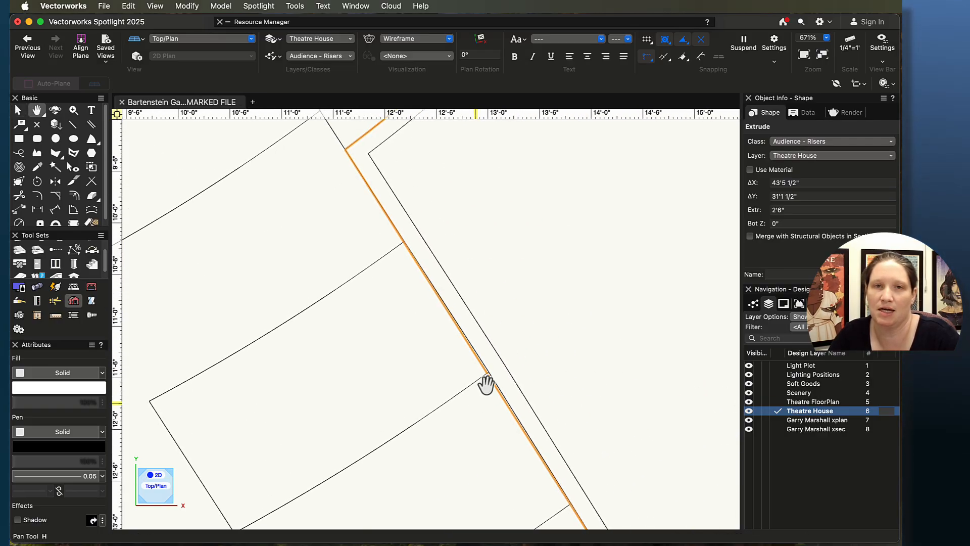
pyautogui.scroll(-5, 517, 303)
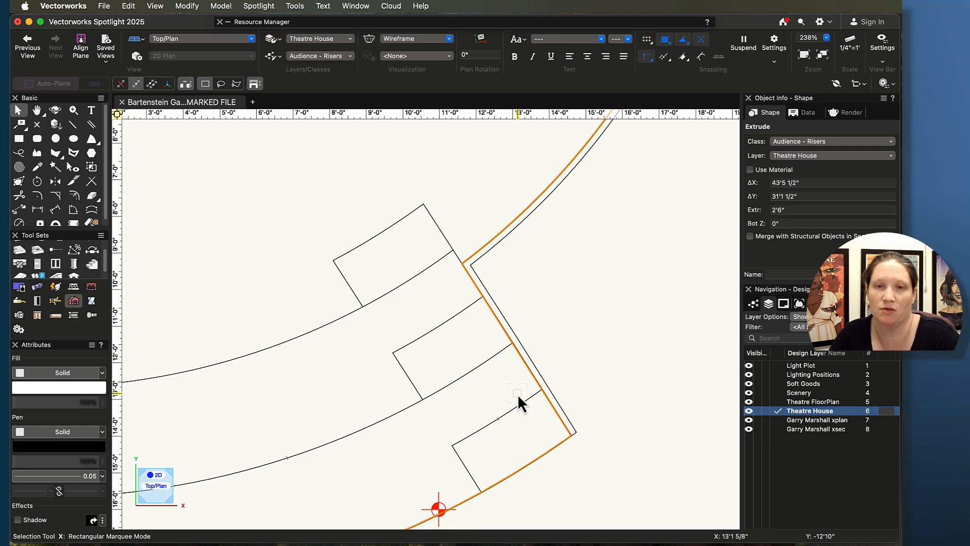
pyautogui.scroll(6, 525, 384)
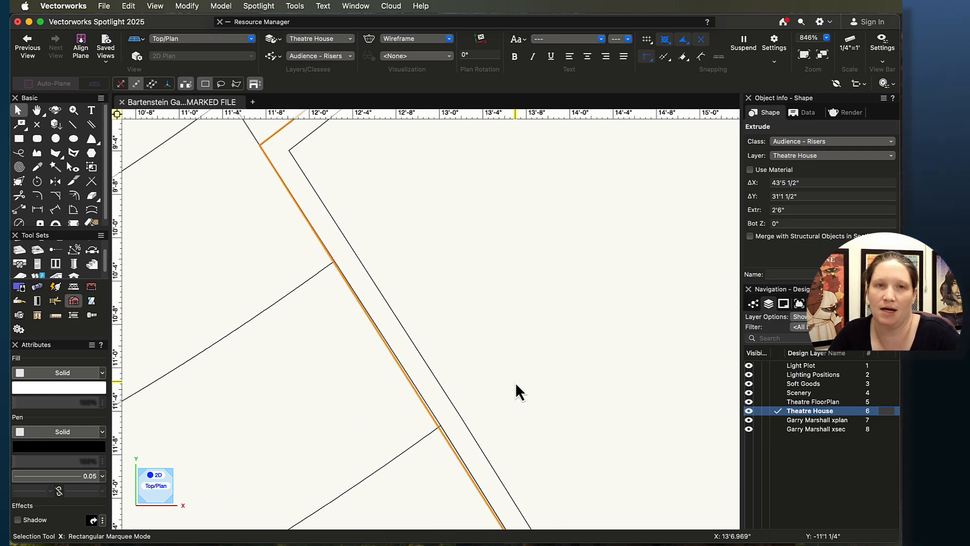
pyautogui.moveTo(558, 437); pyautogui.dragTo(479, 212, button='middle')
pyautogui.scroll(-2, 532, 347)
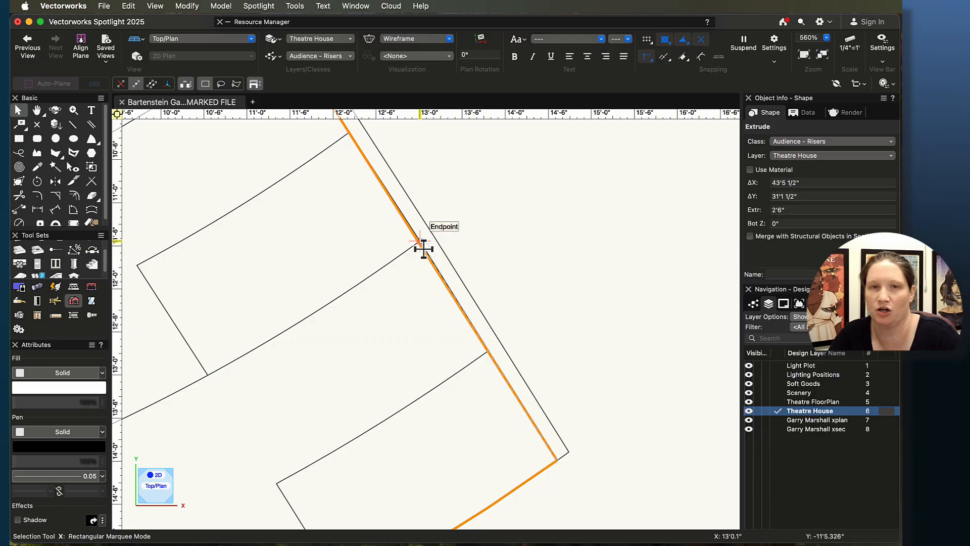
pyautogui.scroll(3, 453, 229)
pyautogui.moveTo(497, 293); pyautogui.dragTo(527, 347, button='middle')
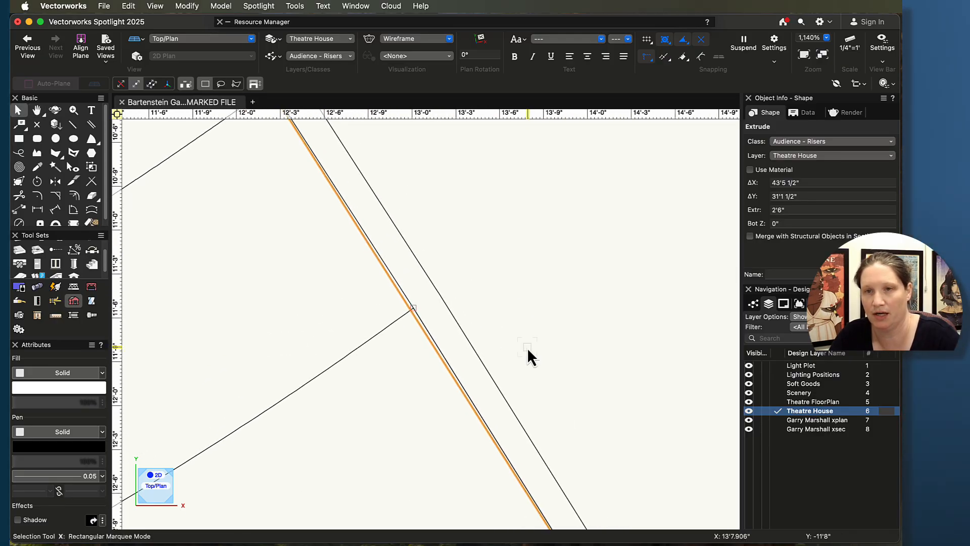
# Step: Make the Garry Marshall xplan layer active and select the aisle line beside the riser edge
pyautogui.click(778, 420)
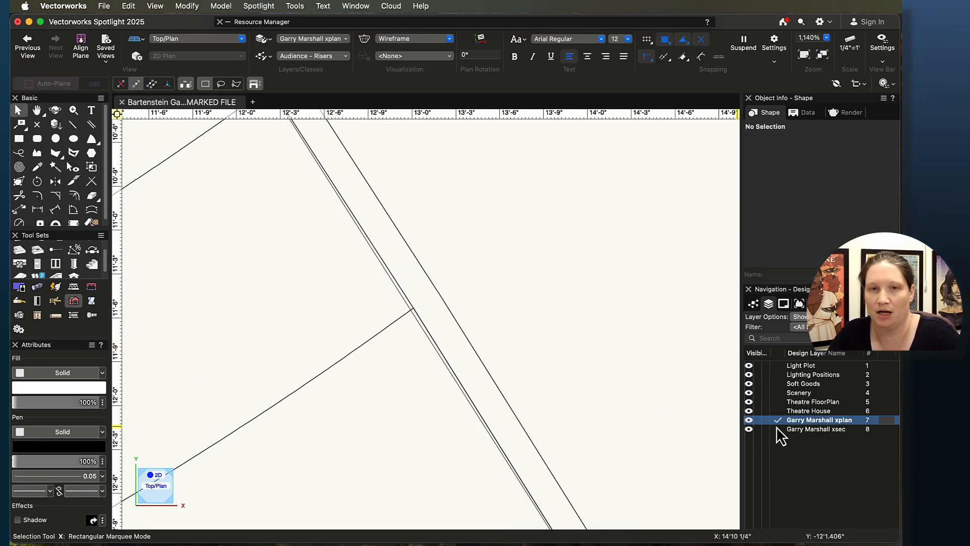
pyautogui.click(420, 324)
pyautogui.scroll(-1, 465, 331)
pyautogui.scroll(-3, 464, 331)
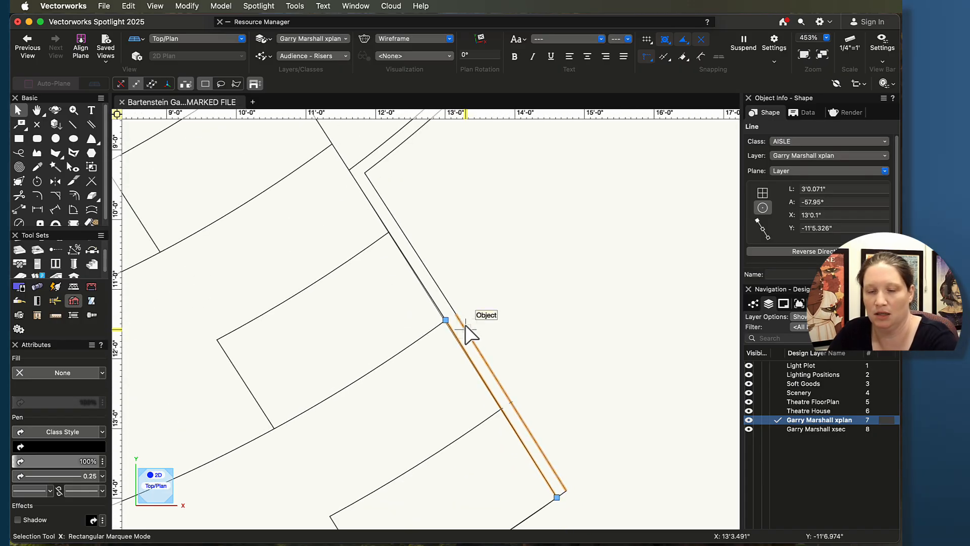
# Step: Delete the aisle line segments that overlap the riser edge near the front riser corner
pyautogui.click(463, 308)
pyautogui.click(439, 313)
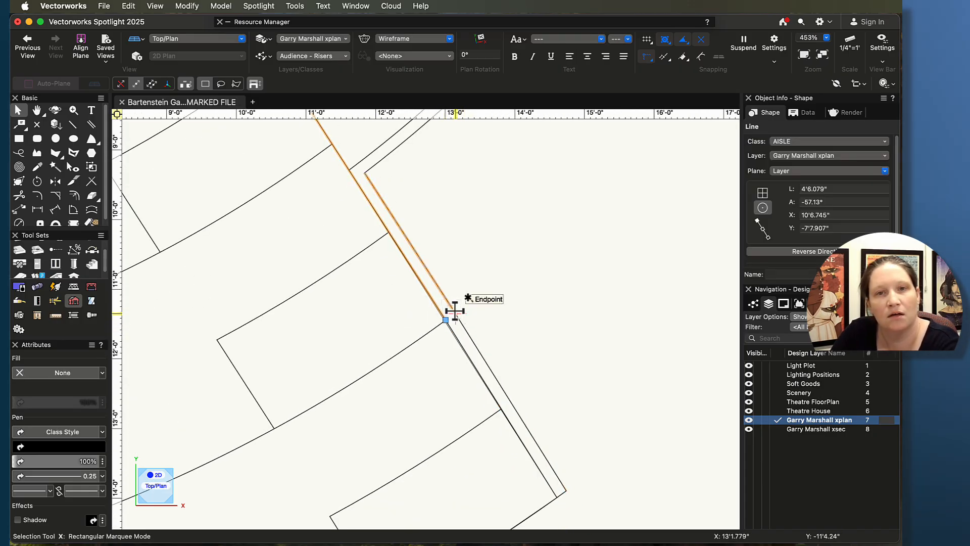
pyautogui.click(506, 292)
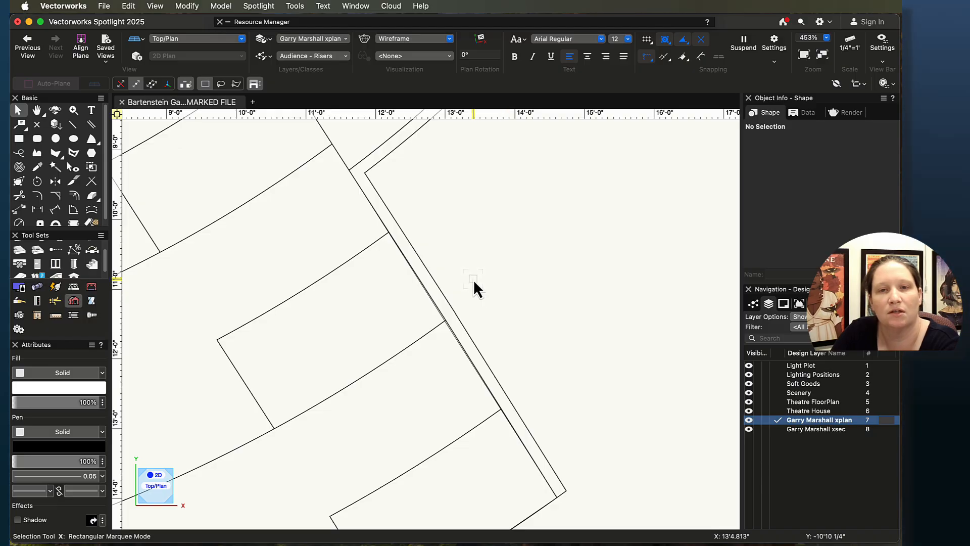
pyautogui.scroll(4, 475, 284)
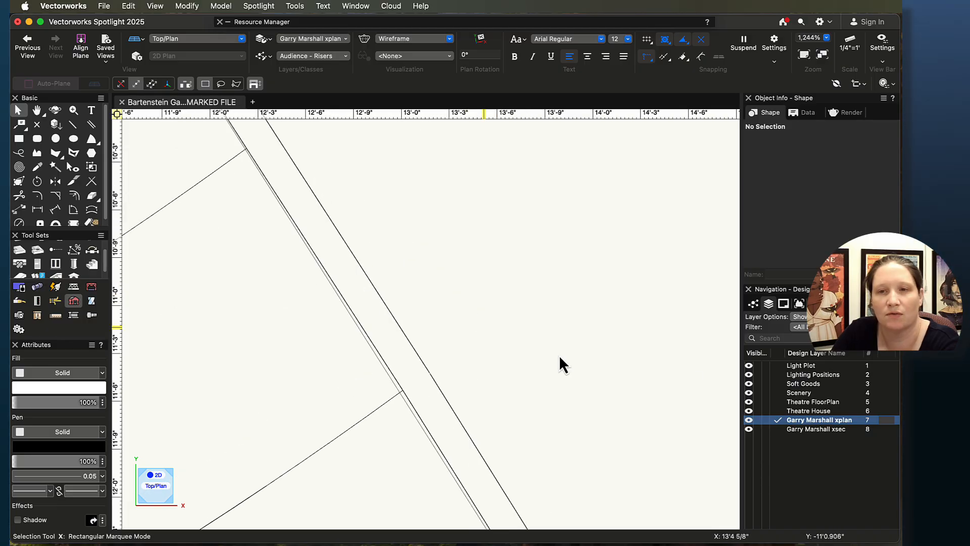
pyautogui.click(394, 385)
pyautogui.press('Delete')
pyautogui.click(427, 428)
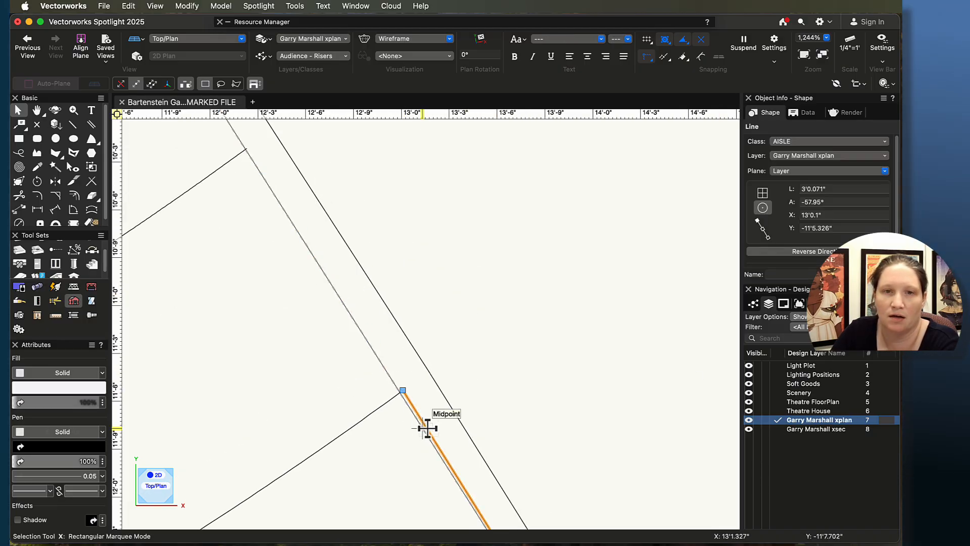
pyautogui.click(434, 414)
pyautogui.click(447, 398)
pyautogui.press('Delete')
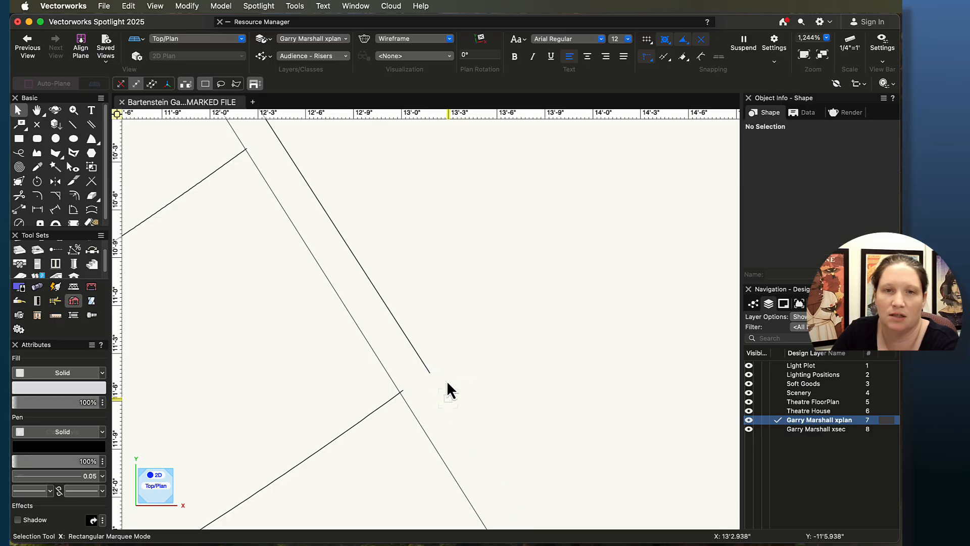
pyautogui.click(415, 349)
pyautogui.press('Delete')
# Step: Delete the aisle line segments running along the edge of the left-side risers
pyautogui.scroll(-8, 418, 351)
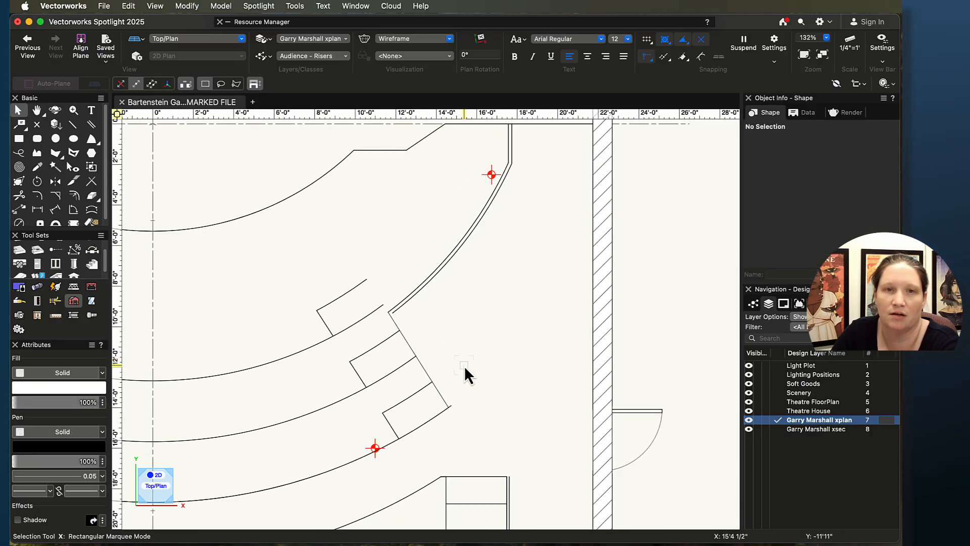
pyautogui.scroll(-5, 471, 365)
pyautogui.scroll(6, 293, 373)
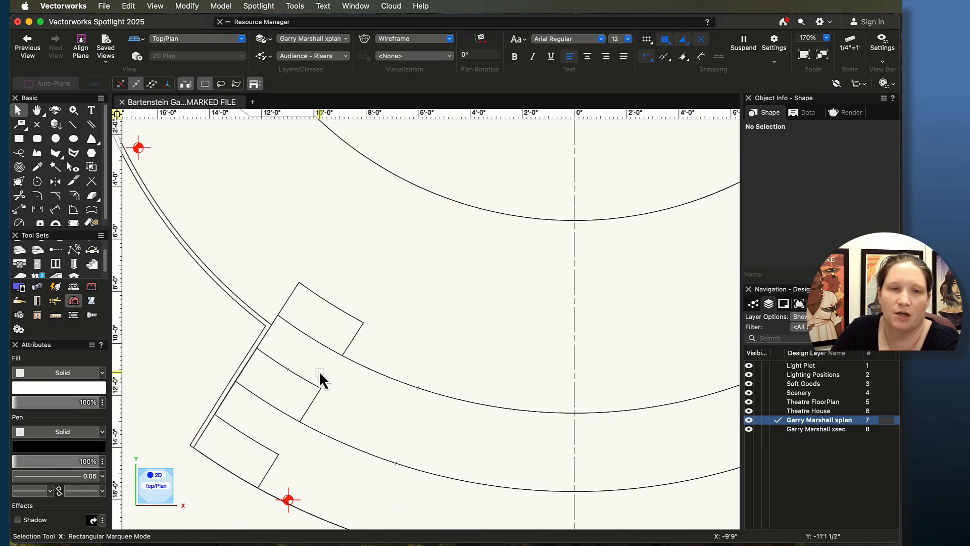
pyautogui.moveTo(320, 371); pyautogui.dragTo(512, 373, button='middle')
pyautogui.scroll(5, 442, 360)
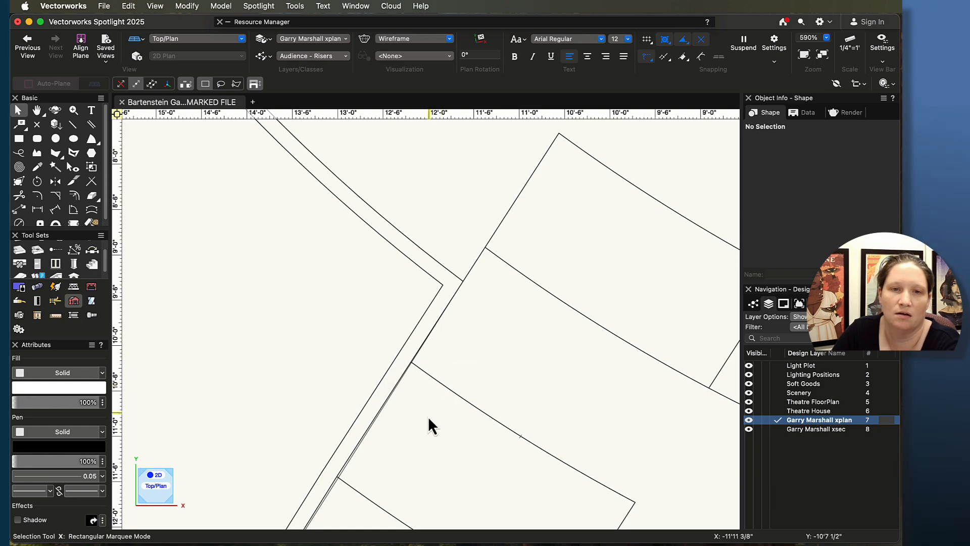
pyautogui.moveTo(421, 445); pyautogui.dragTo(531, 377, button='middle')
pyautogui.scroll(2, 531, 377)
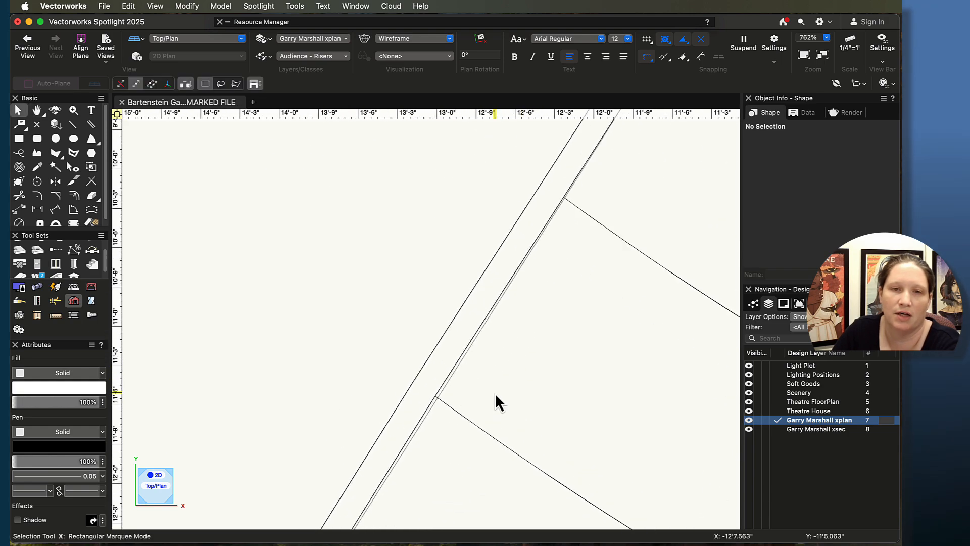
pyautogui.click(449, 365)
pyautogui.scroll(-3, 449, 366)
pyautogui.press('Delete')
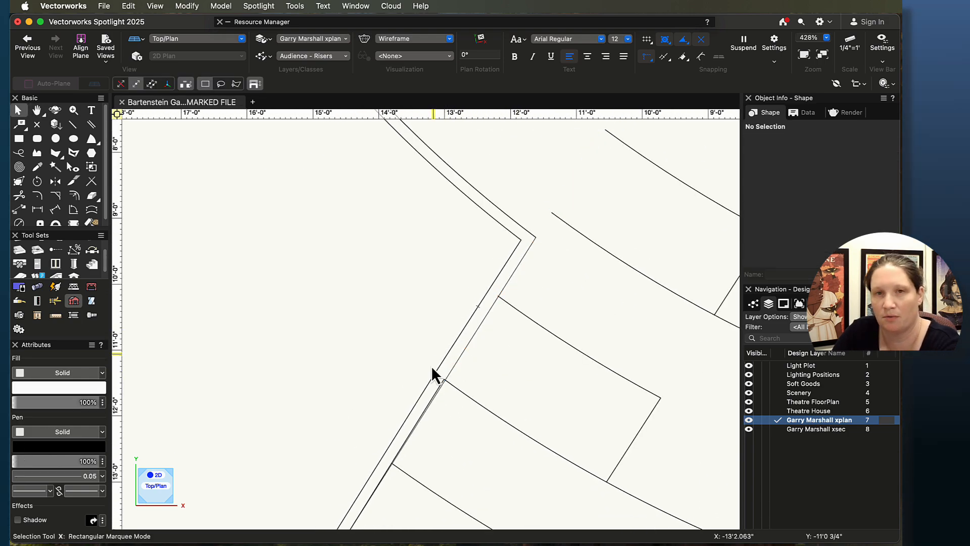
pyautogui.click(429, 402)
pyautogui.press('Delete')
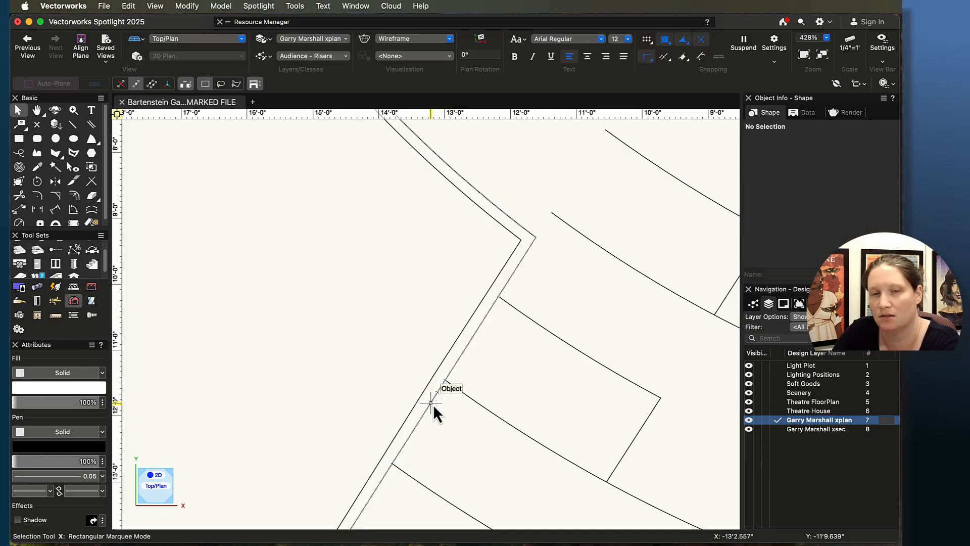
# Step: Delete the remaining aisle segment beside the upper riser and the doubled line along the stage-side curve
pyautogui.scroll(-3, 432, 404)
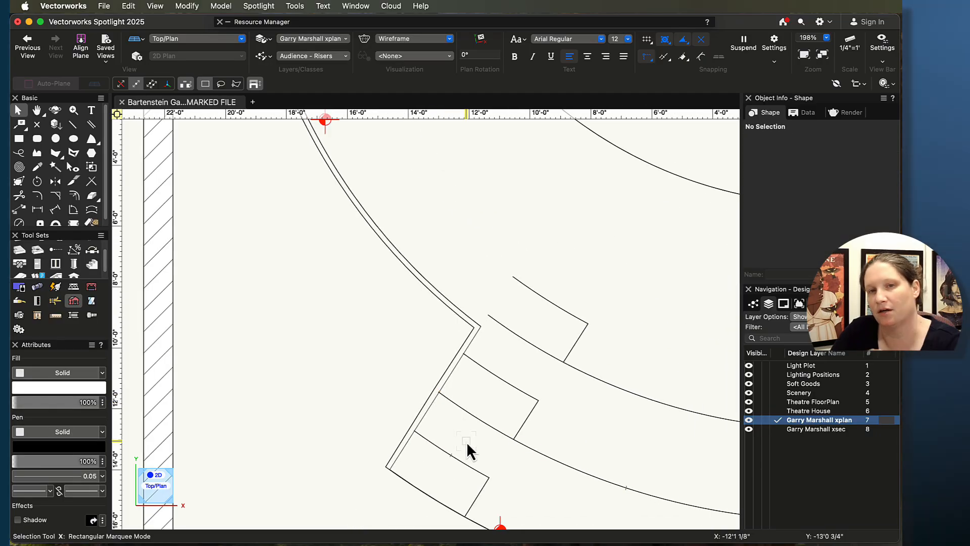
pyautogui.scroll(-1, 485, 409)
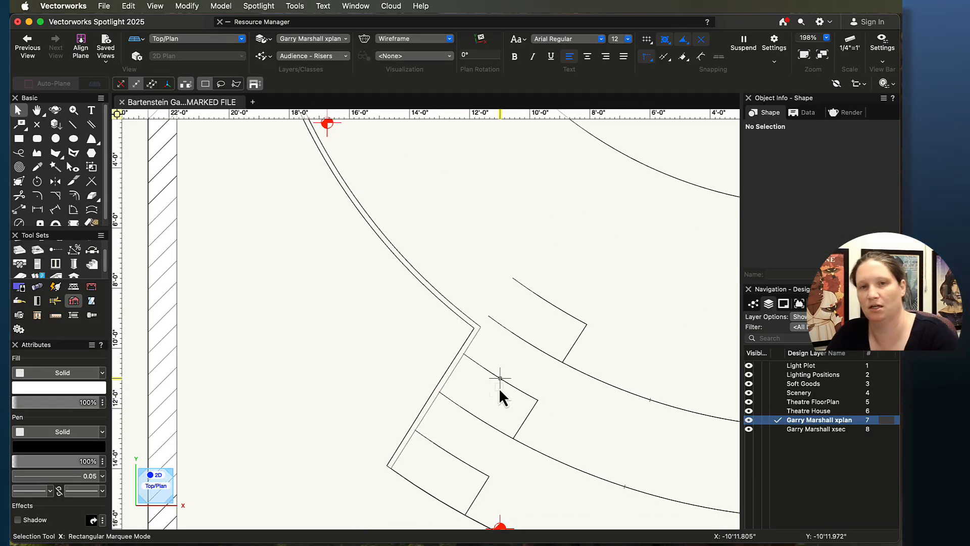
pyautogui.click(458, 346)
pyautogui.press('Delete')
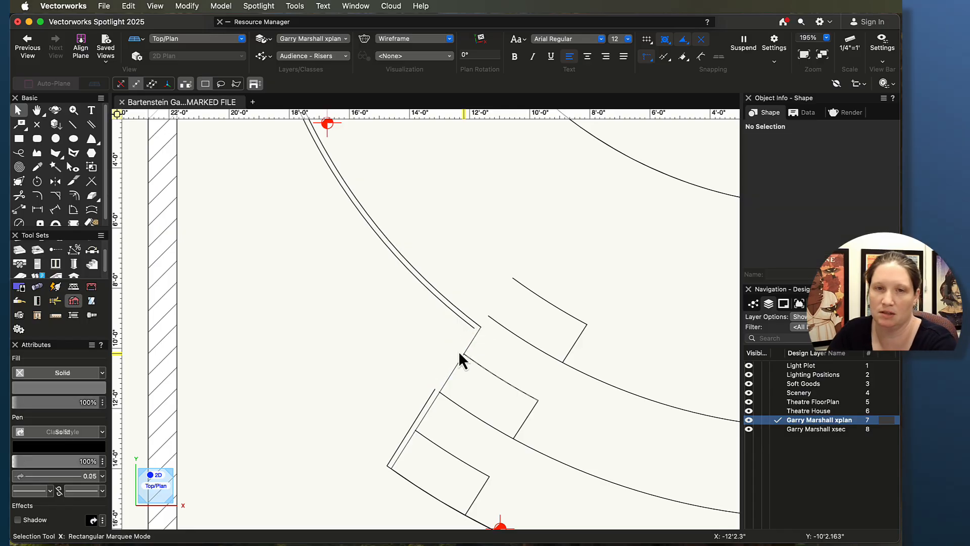
pyautogui.moveTo(433, 389); pyautogui.dragTo(464, 323)
pyautogui.scroll(-5, 442, 331)
pyautogui.scroll(3, 537, 342)
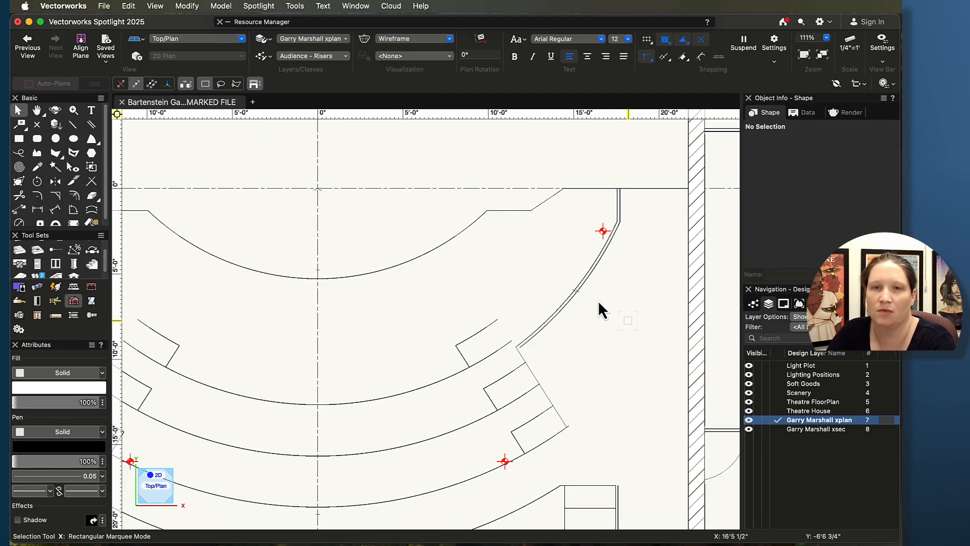
pyautogui.click(573, 295)
pyautogui.press('Delete')
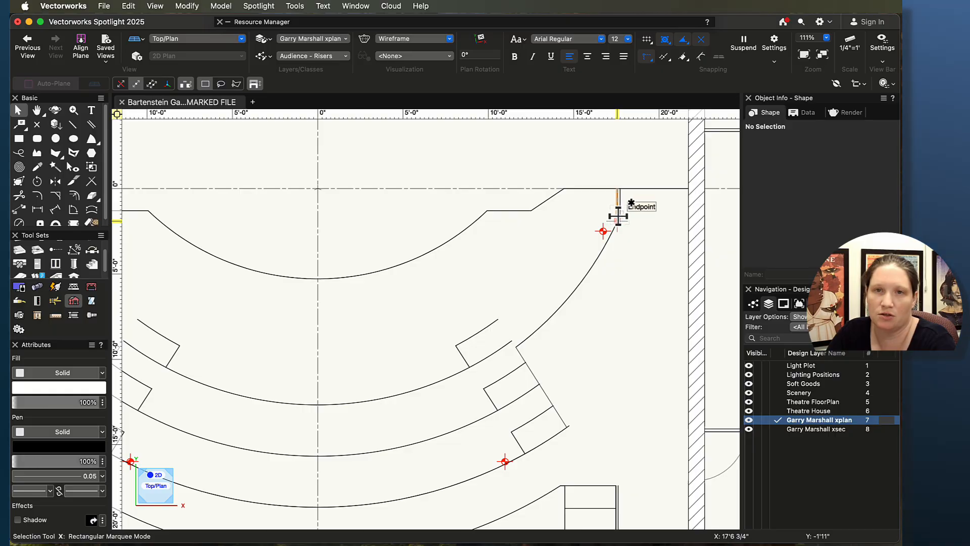
# Step: Make the Theatre House layer active and select the riser extrude in the plan
pyautogui.scroll(-1, 446, 286)
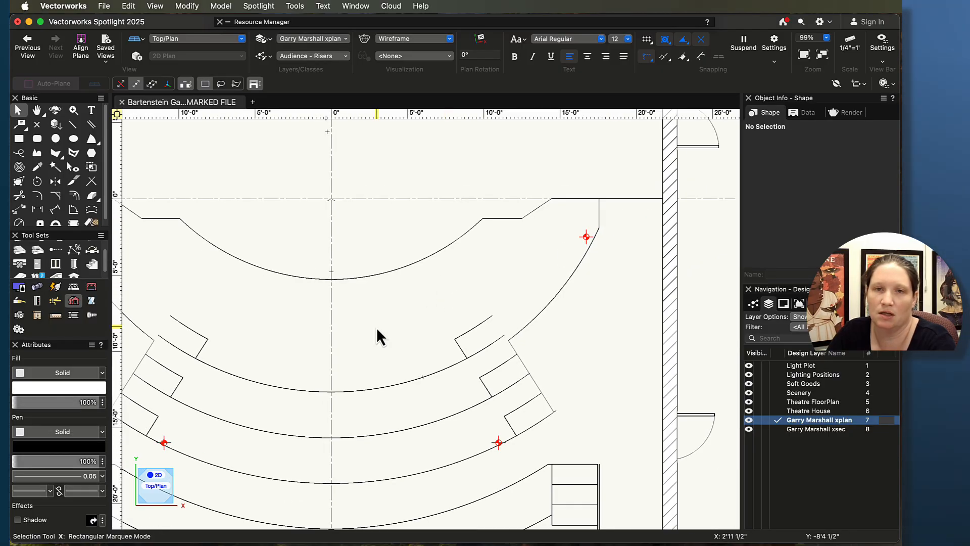
pyautogui.moveTo(376, 327); pyautogui.dragTo(760, 325, button='middle')
pyautogui.scroll(1, 445, 227)
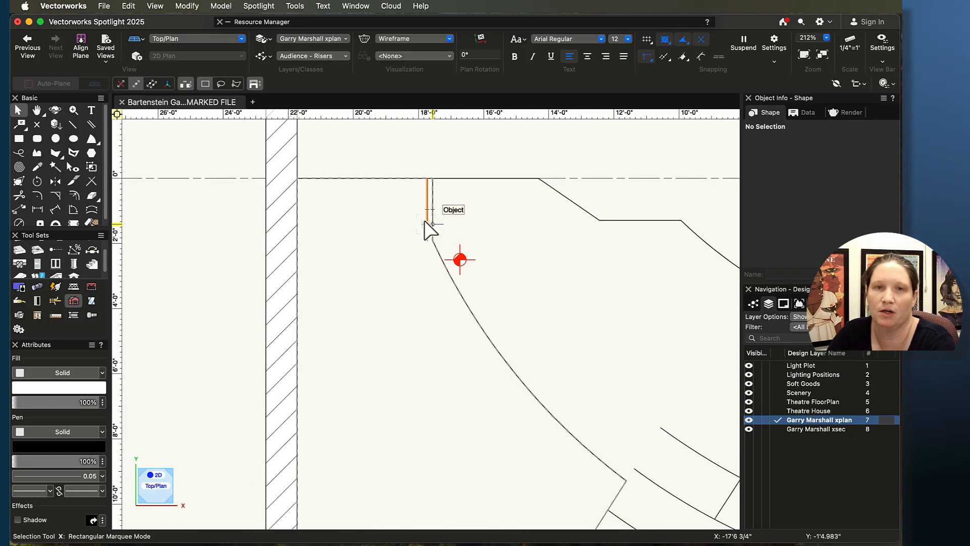
pyautogui.scroll(-4, 406, 319)
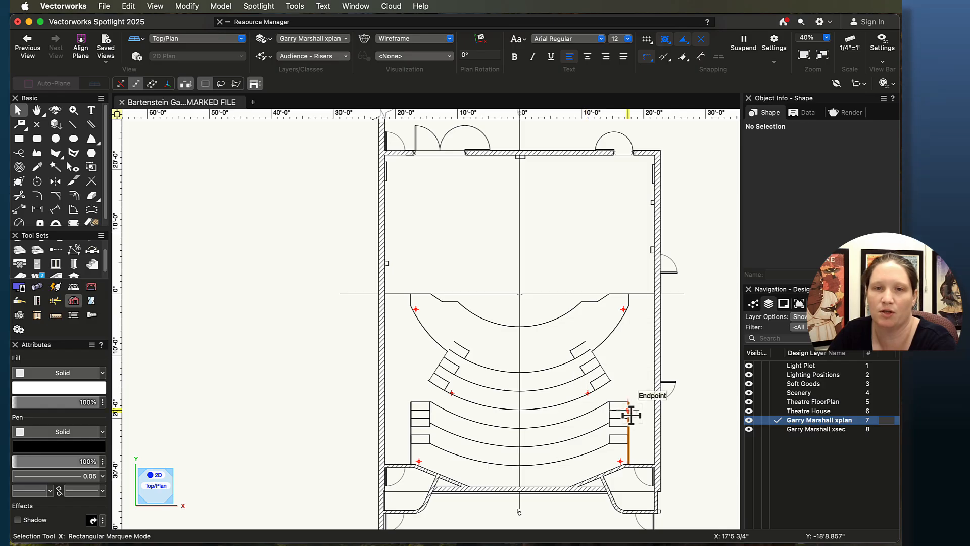
pyautogui.scroll(5, 477, 299)
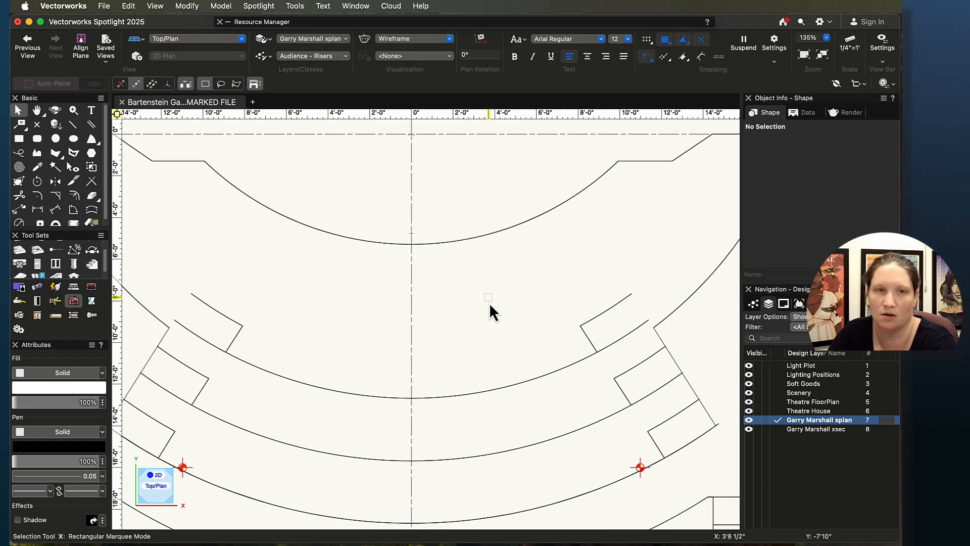
pyautogui.moveTo(489, 305); pyautogui.dragTo(517, 269, button='middle')
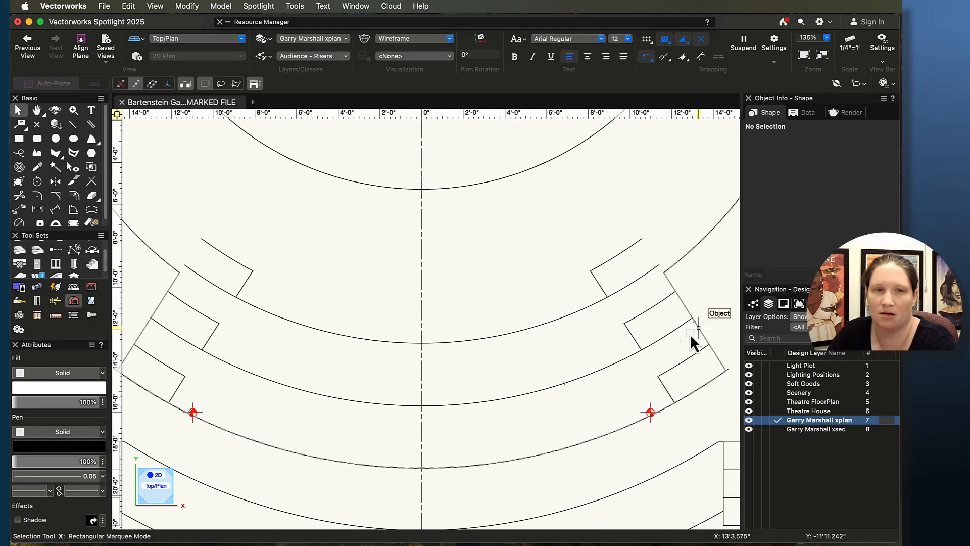
pyautogui.scroll(1, 373, 458)
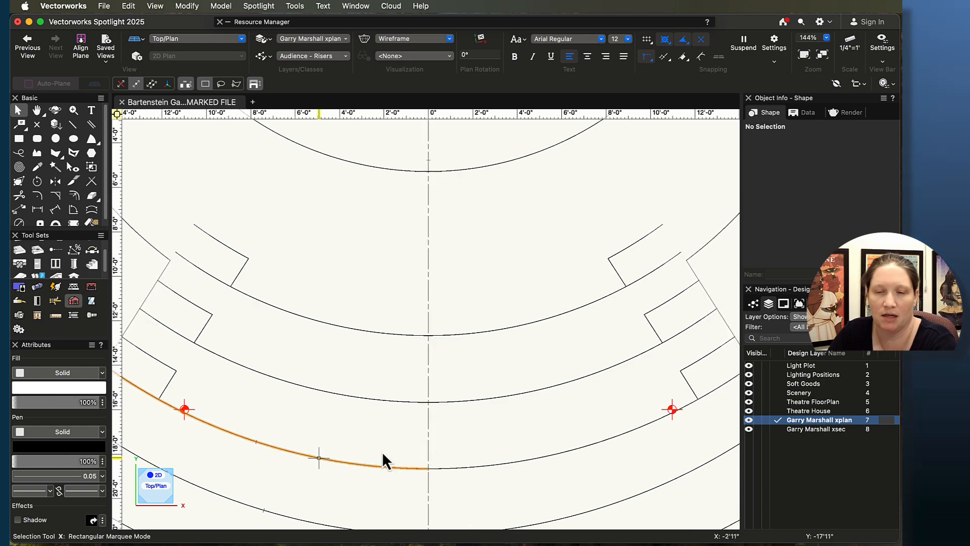
pyautogui.click(780, 411)
pyautogui.moveTo(613, 329); pyautogui.dragTo(573, 430, button='middle')
pyautogui.moveTo(430, 418)
pyautogui.mouseDown(button='middle')
pyautogui.moveTo(521, 379)
pyautogui.moveTo(536, 398)
pyautogui.mouseUp(button='middle')
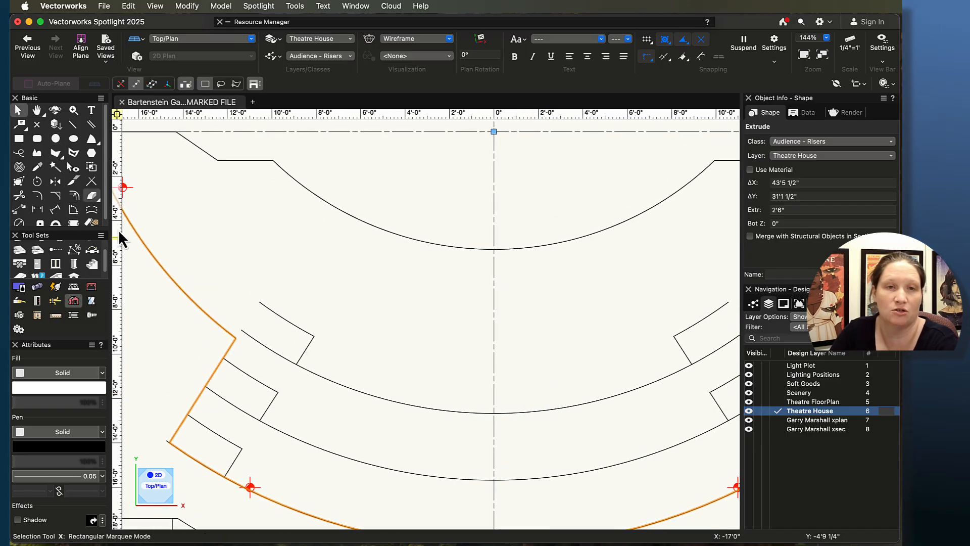
# Step: Start a polyline with the Polyline tool tracing the riser outline from the aisle corner
pyautogui.scroll(8, 199, 309)
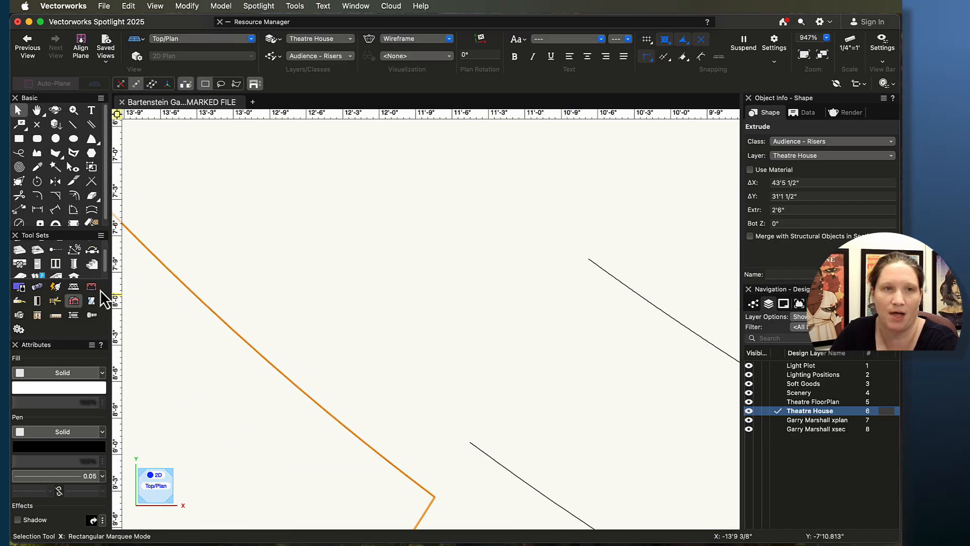
pyautogui.moveTo(372, 446); pyautogui.dragTo(372, 225, button='middle')
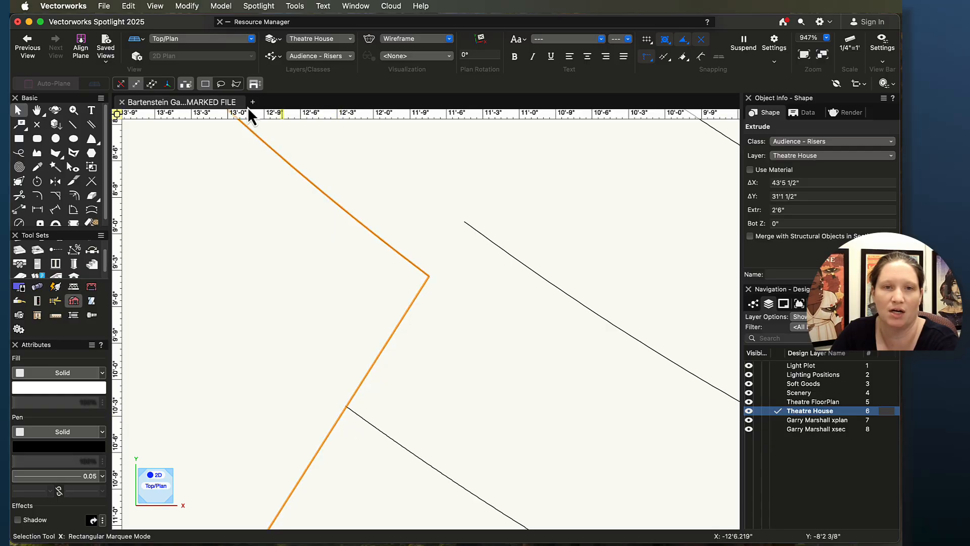
pyautogui.click(37, 152)
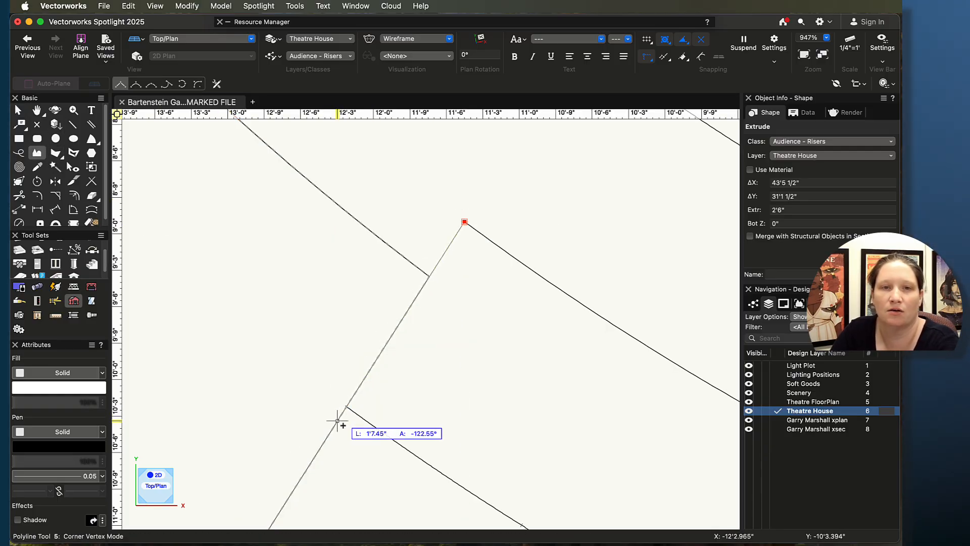
pyautogui.scroll(7, 363, 438)
pyautogui.scroll(-6, 315, 276)
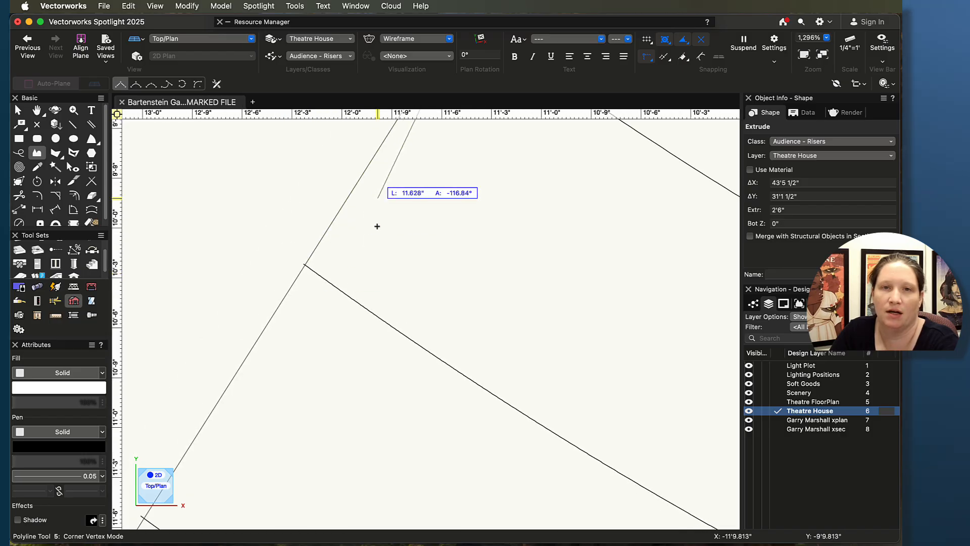
pyautogui.scroll(-4, 384, 304)
pyautogui.scroll(3, 354, 348)
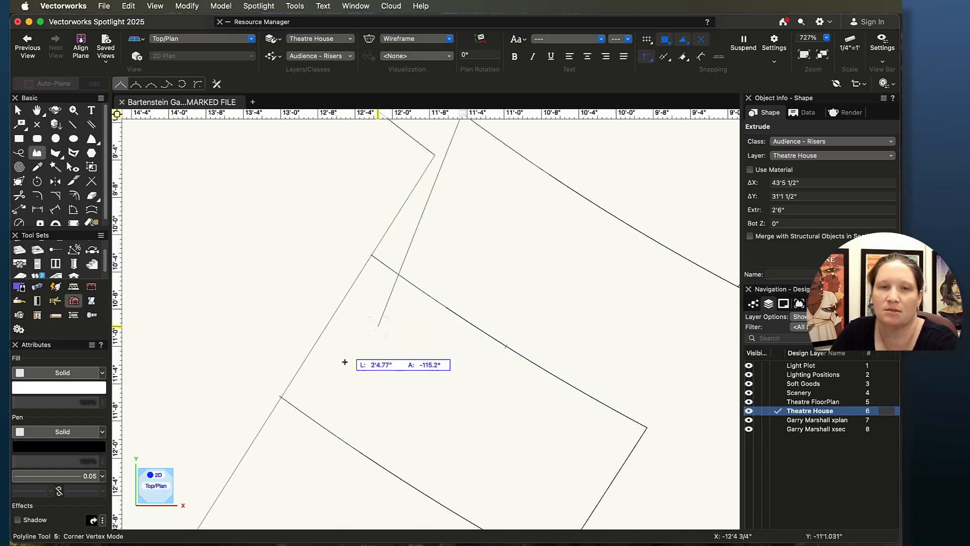
pyautogui.scroll(5, 282, 395)
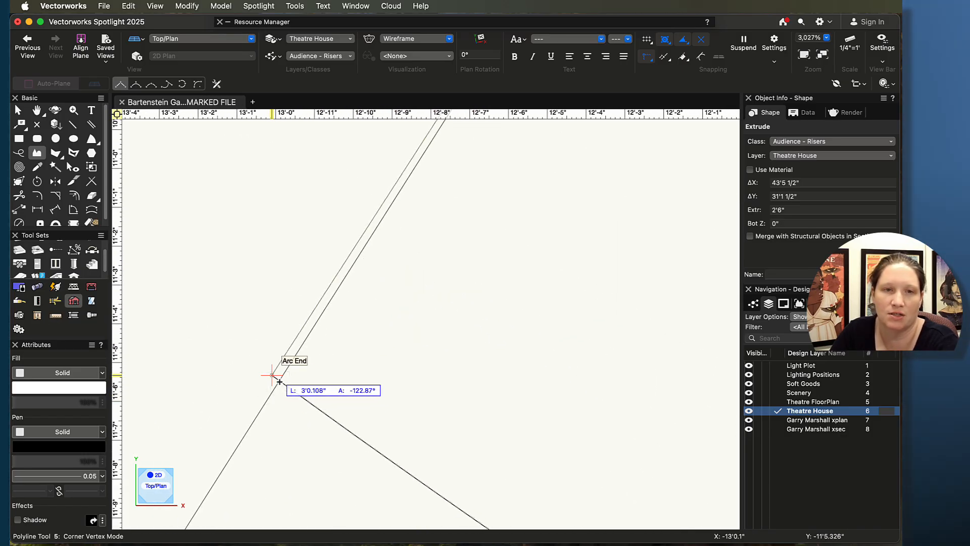
pyautogui.scroll(5, 279, 384)
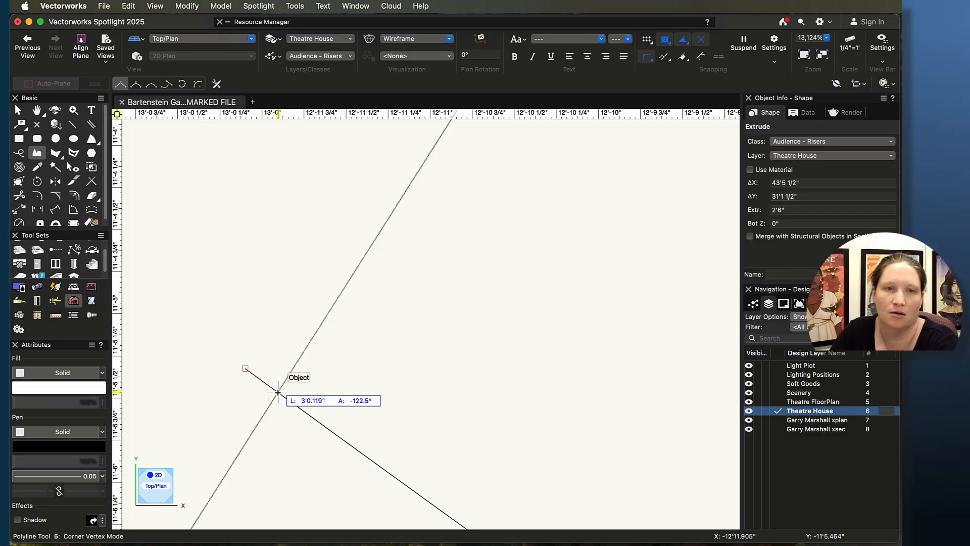
pyautogui.scroll(-5, 351, 407)
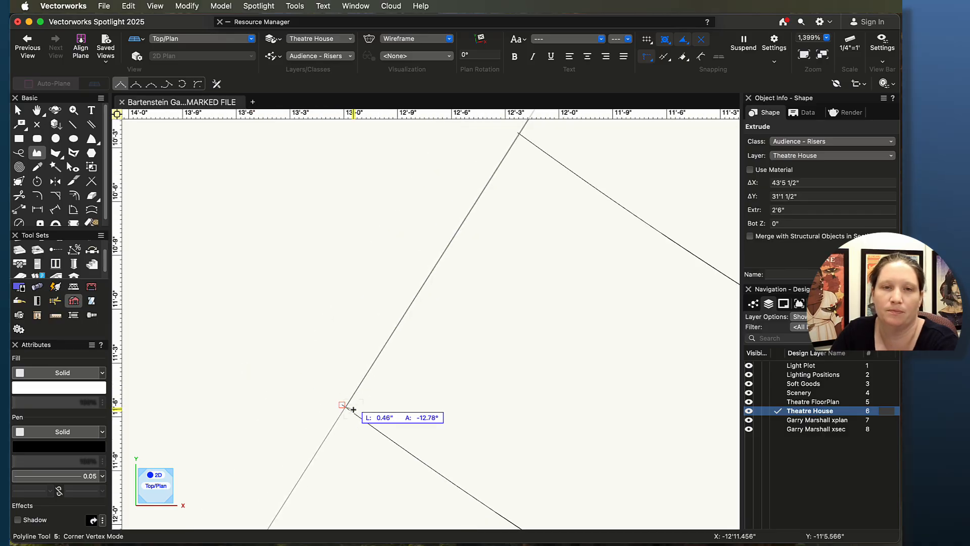
# Step: Continue the riser polyline with arc vertices along the curved riser edge to the far aisle corner
pyautogui.click(182, 84)
pyautogui.scroll(-10, 525, 365)
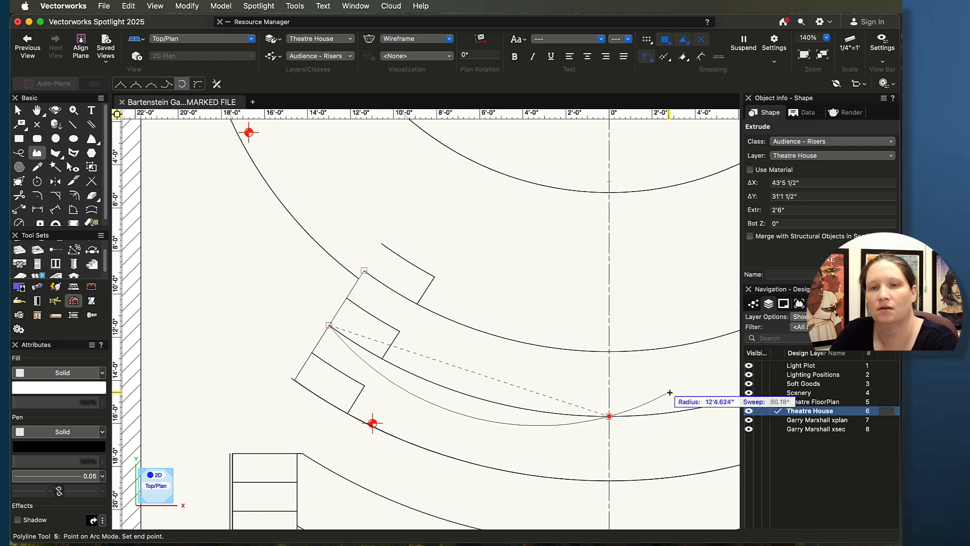
pyautogui.press('space')
pyautogui.moveTo(670, 388); pyautogui.dragTo(221, 407)
pyautogui.scroll(5, 449, 364)
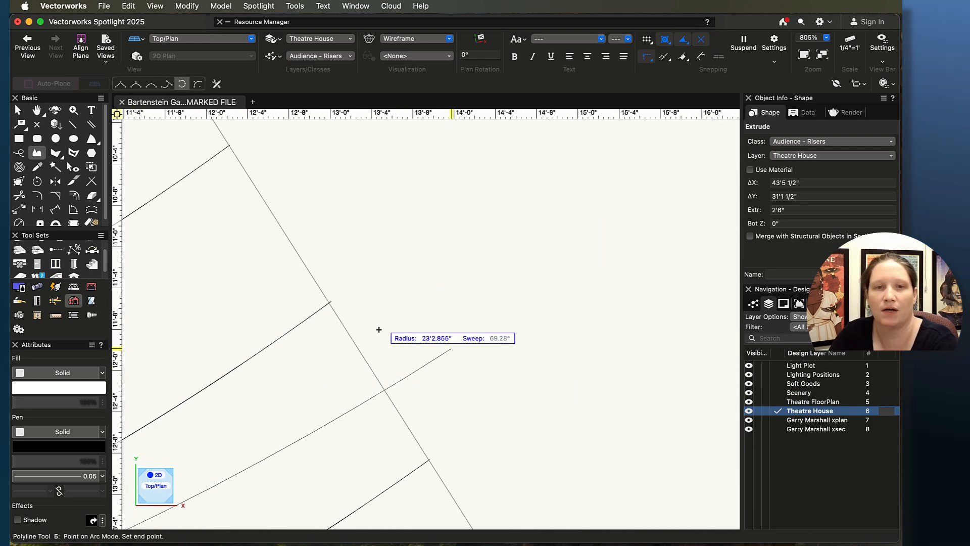
pyautogui.scroll(7, 304, 291)
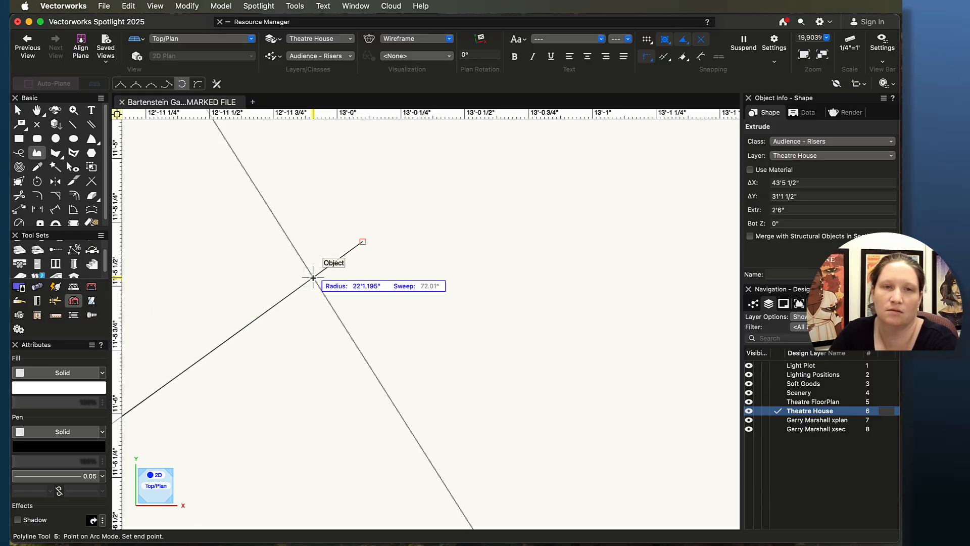
pyautogui.click(313, 277)
pyautogui.scroll(-3, 275, 242)
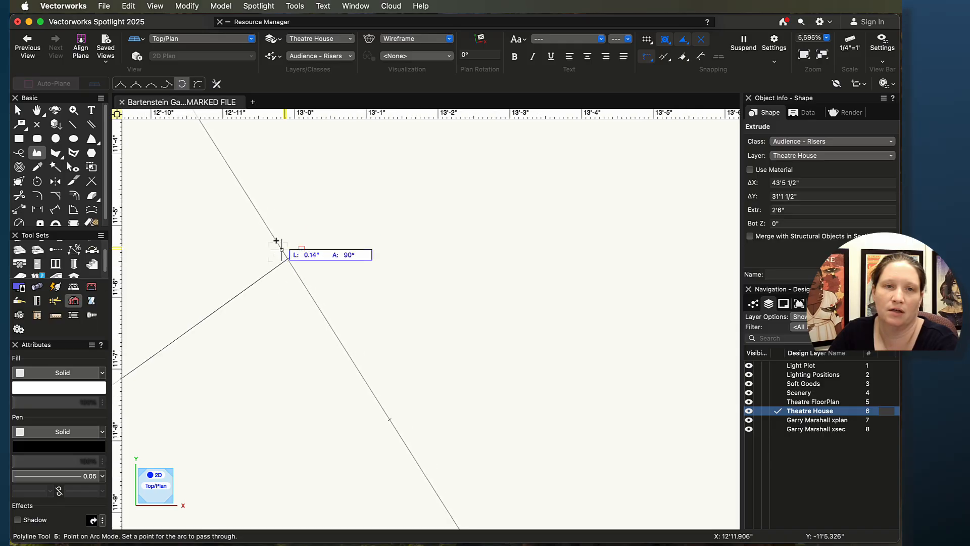
pyautogui.moveTo(264, 236); pyautogui.dragTo(407, 342, button='middle')
pyautogui.scroll(-10, 420, 364)
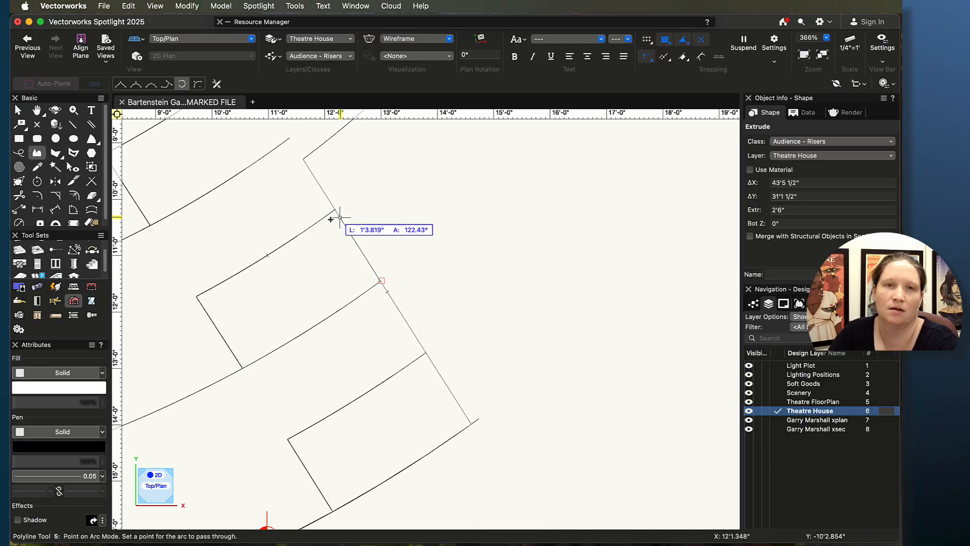
pyautogui.moveTo(360, 310); pyautogui.dragTo(424, 366, button='middle')
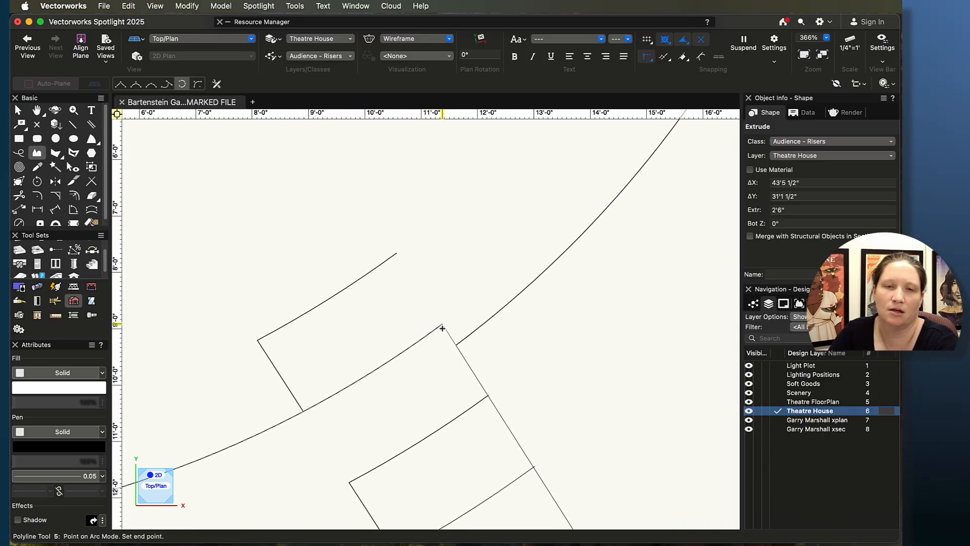
pyautogui.click(318, 398)
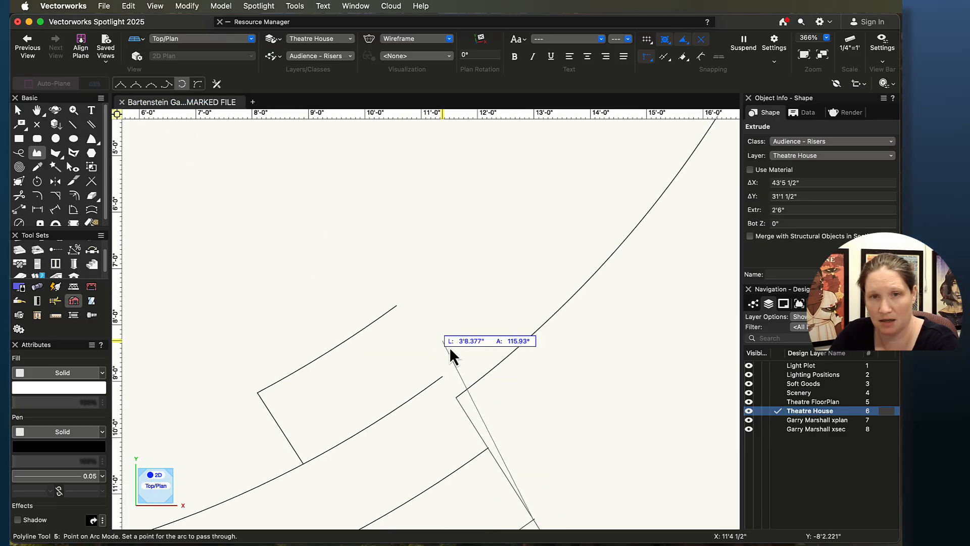
pyautogui.click(442, 376)
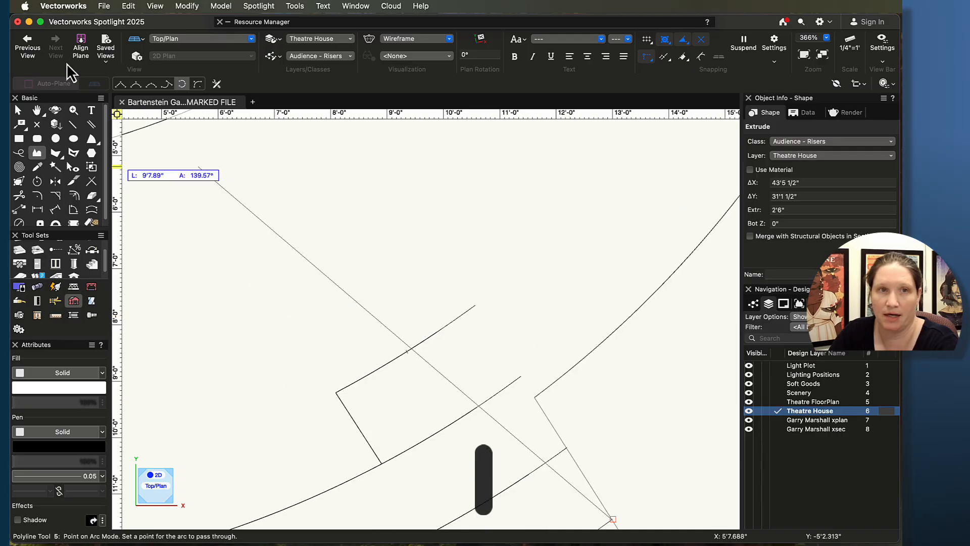
# Step: Finish the riser outline with a corner vertex and the inner arc back to the start, closing the polyline
pyautogui.click(121, 84)
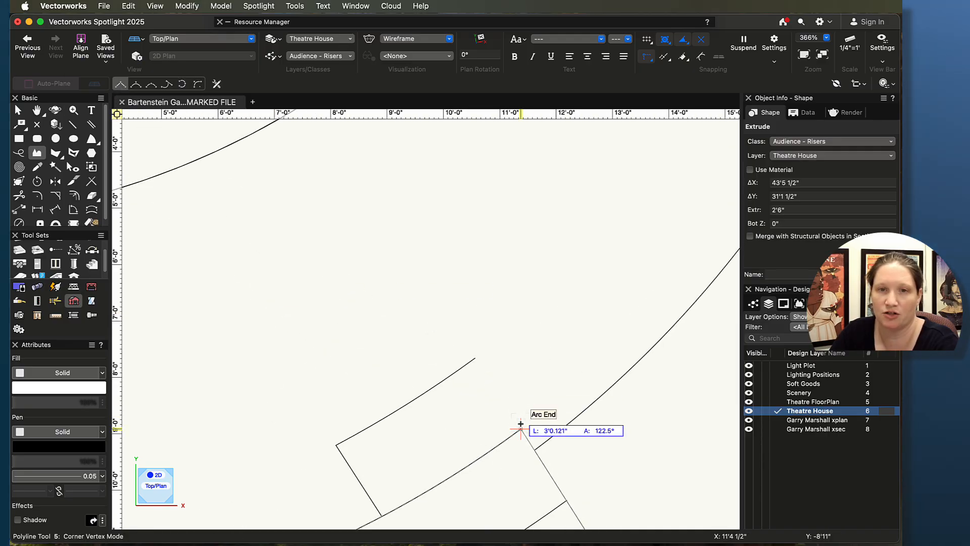
pyautogui.click(182, 85)
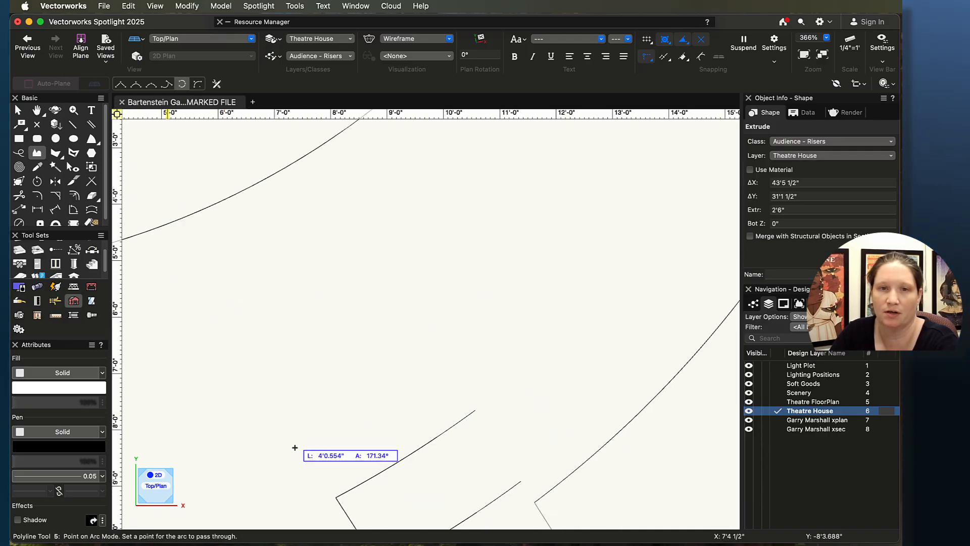
pyautogui.moveTo(295, 448); pyautogui.dragTo(497, 183, button='middle')
pyautogui.scroll(-2, 297, 359)
pyautogui.moveTo(241, 357); pyautogui.dragTo(557, 303, button='middle')
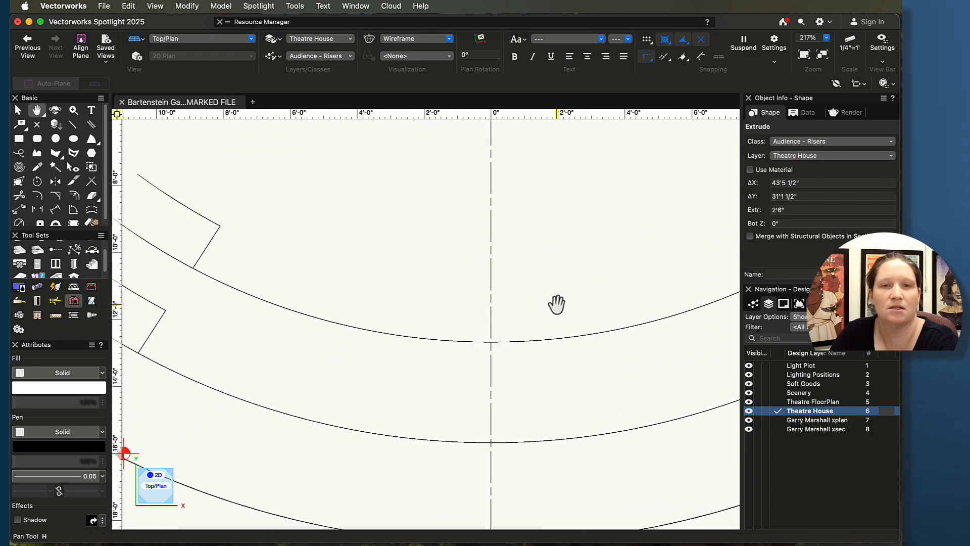
pyautogui.click(478, 348)
pyautogui.moveTo(303, 283); pyautogui.dragTo(513, 327, button='middle')
pyautogui.click(454, 312)
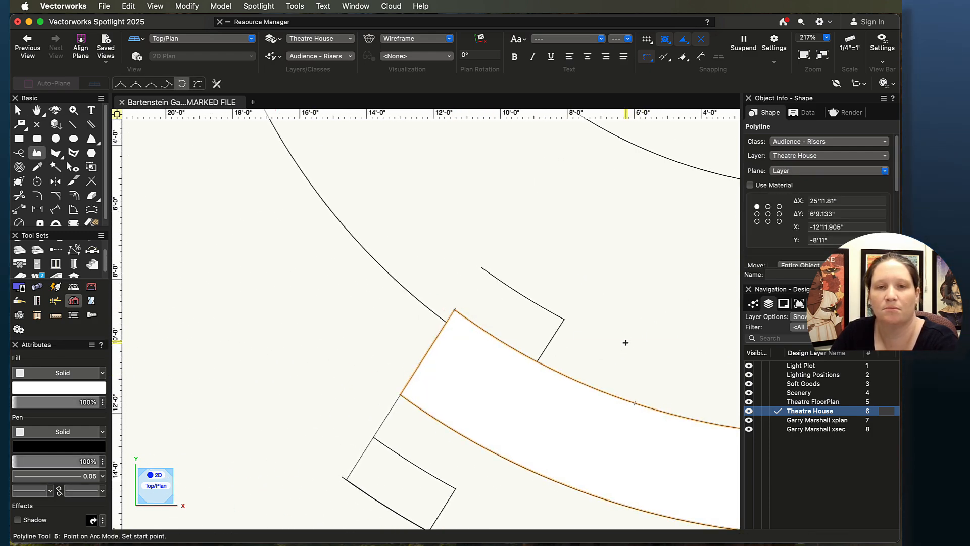
# Step: Extrude the closed riser polyline to a height of 10"
pyautogui.scroll(-4, 626, 342)
pyautogui.moveTo(625, 337); pyautogui.dragTo(258, 302, button='middle')
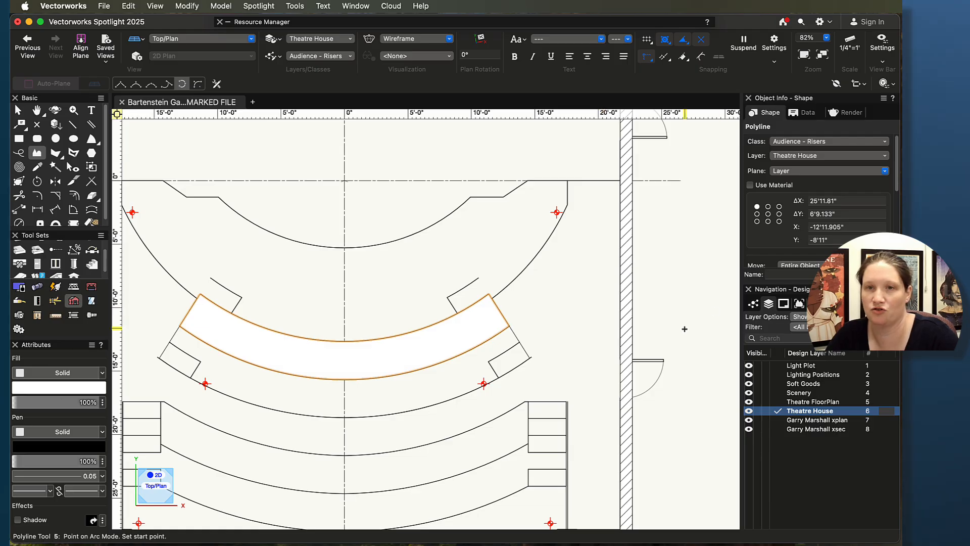
pyautogui.scroll(-4, 686, 323)
pyautogui.moveTo(697, 294); pyautogui.dragTo(438, 309, button='middle')
pyautogui.scroll(3, 556, 265)
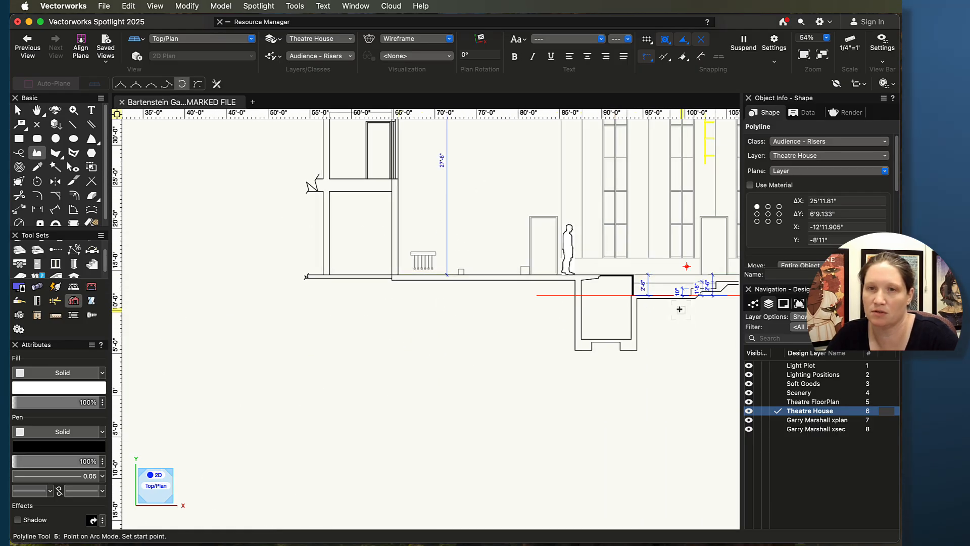
pyautogui.scroll(-1, 419, 344)
pyautogui.moveTo(316, 373); pyautogui.dragTo(722, 340, button='middle')
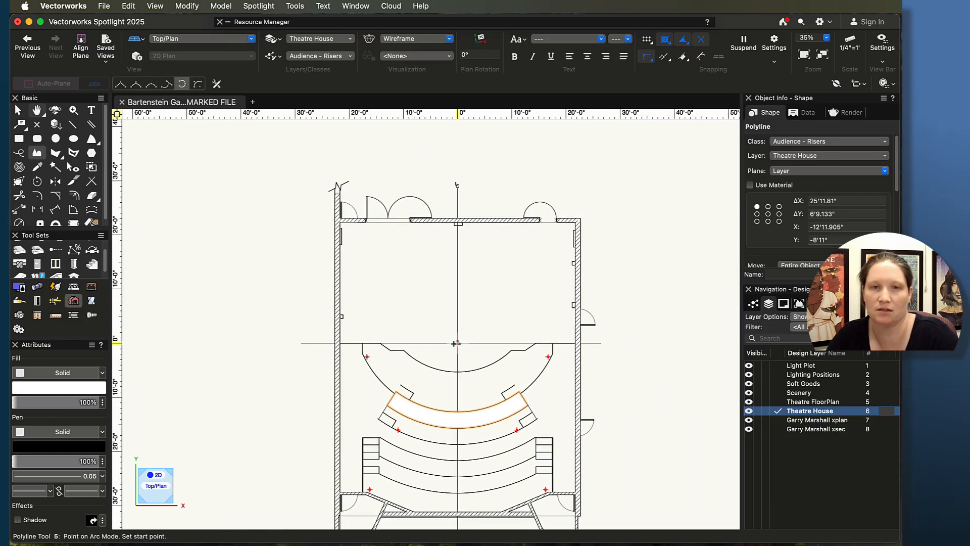
pyautogui.scroll(3, 578, 377)
pyautogui.press('super+e')
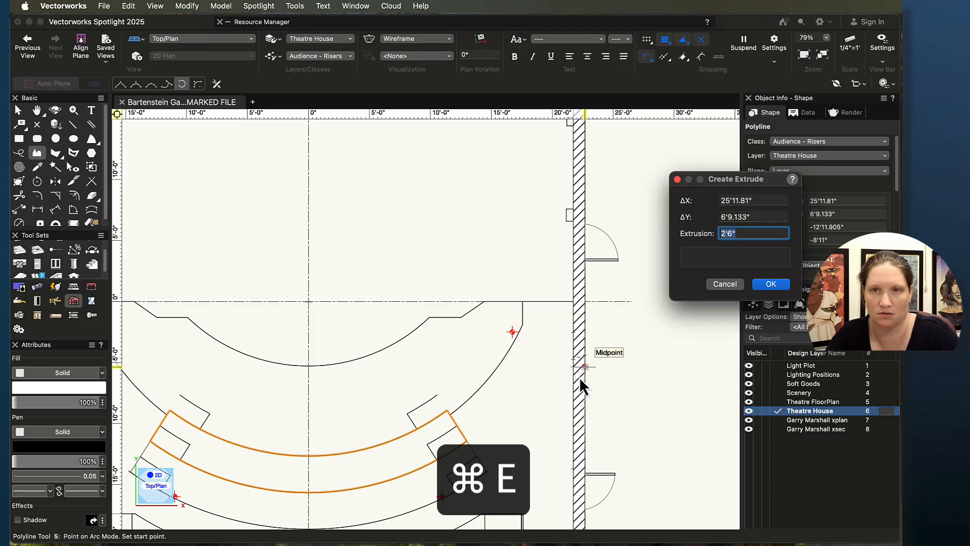
pyautogui.write('10"')
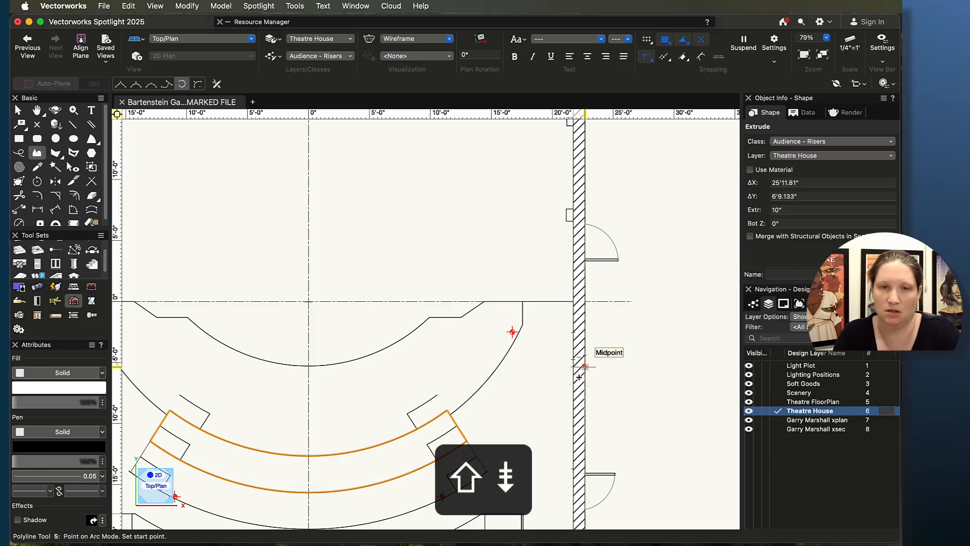
pyautogui.press('Return')
# Step: Make the Garry Marshall xplan layer active and delete the selected aisle line at the riser corner
pyautogui.moveTo(353, 489); pyautogui.dragTo(500, 374, button='middle')
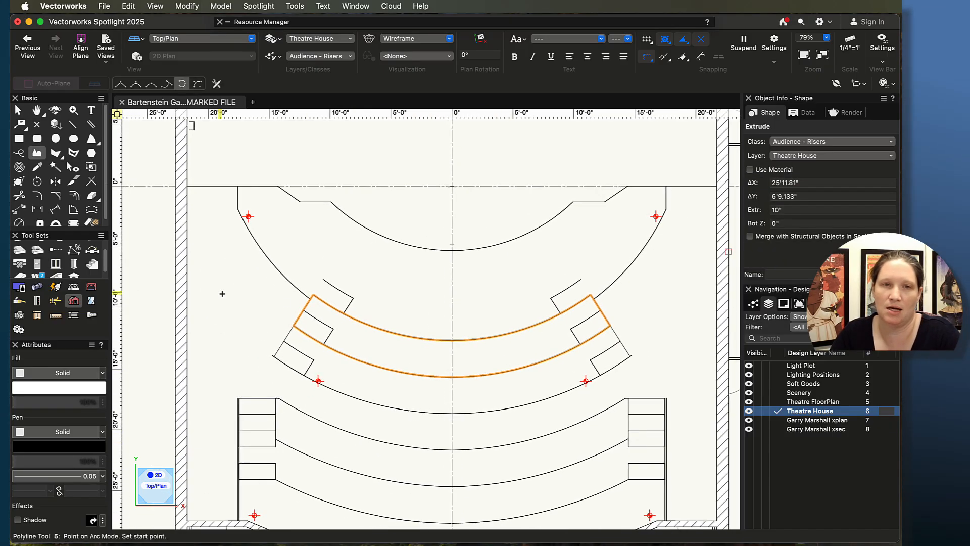
pyautogui.scroll(9, 301, 316)
pyautogui.press('x')
pyautogui.press('x')
pyautogui.moveTo(427, 168); pyautogui.dragTo(402, 366, button='middle')
pyautogui.scroll(2, 412, 361)
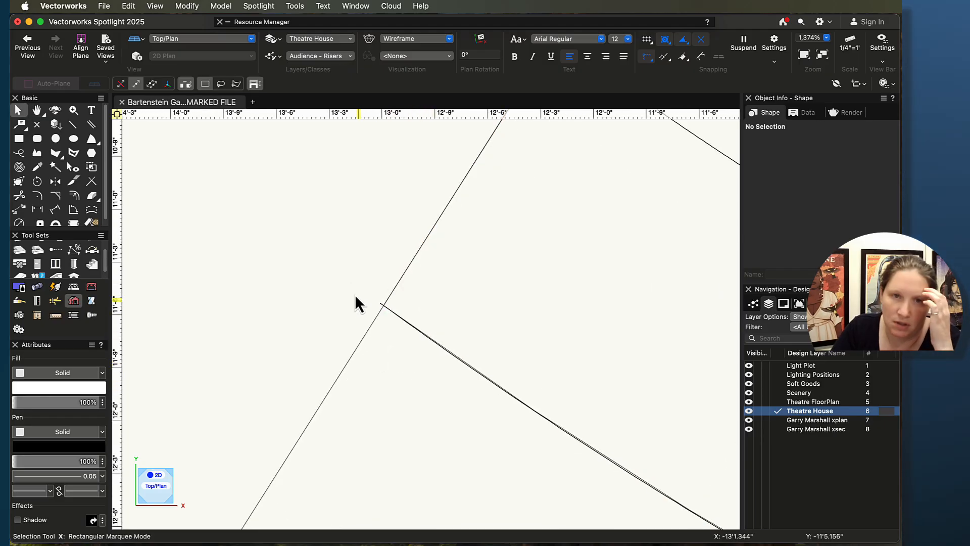
pyautogui.scroll(8, 388, 309)
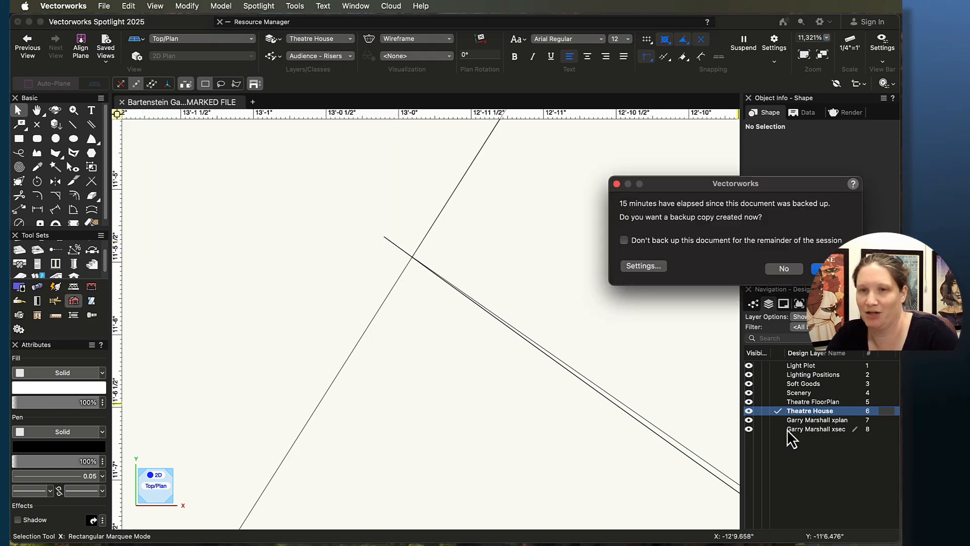
pyautogui.press('Return')
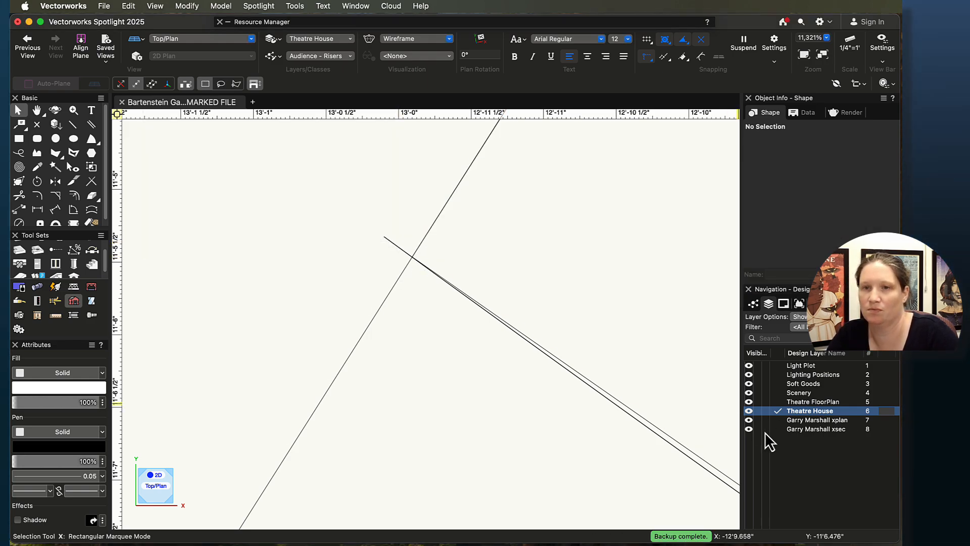
pyautogui.click(777, 420)
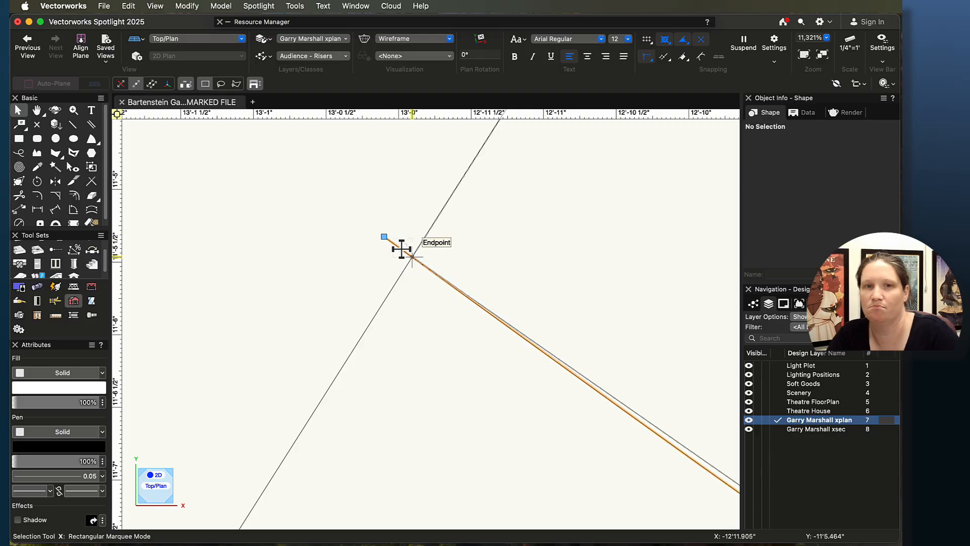
pyautogui.press('Delete')
# Step: Delete the angled line that meets the riser corner at the arc end
pyautogui.scroll(-3, 370, 352)
pyautogui.scroll(-4, 378, 442)
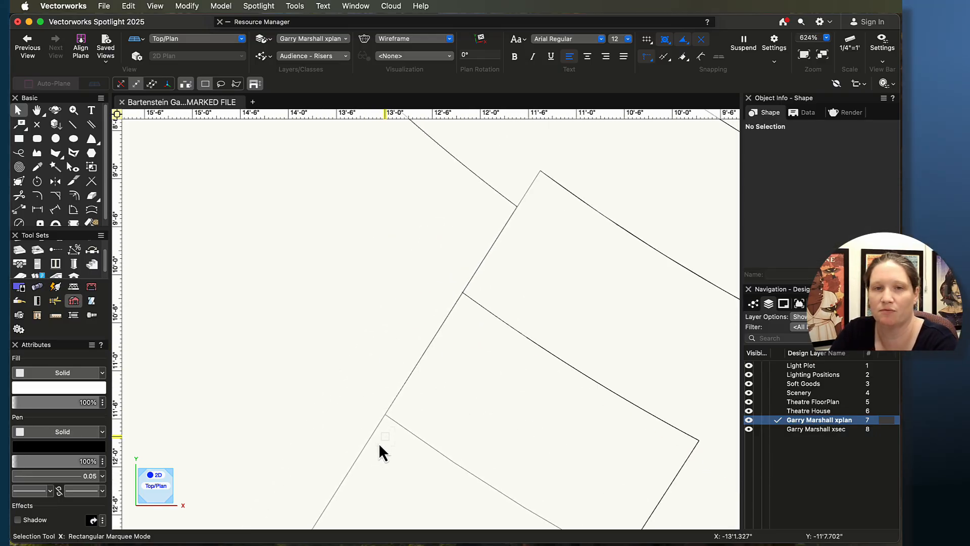
pyautogui.moveTo(378, 443); pyautogui.dragTo(388, 288, button='middle')
pyautogui.scroll(-2, 374, 308)
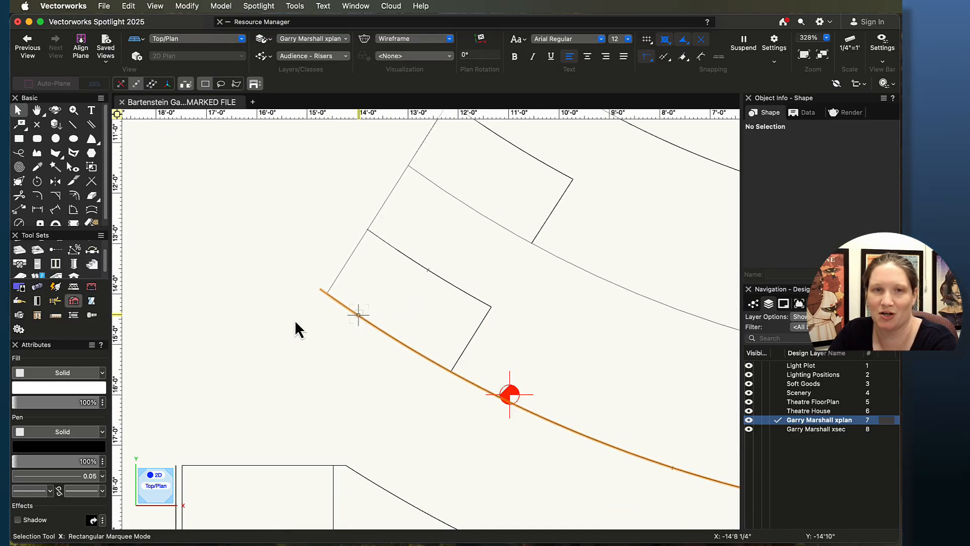
pyautogui.scroll(3, 295, 322)
pyautogui.scroll(-5, 388, 318)
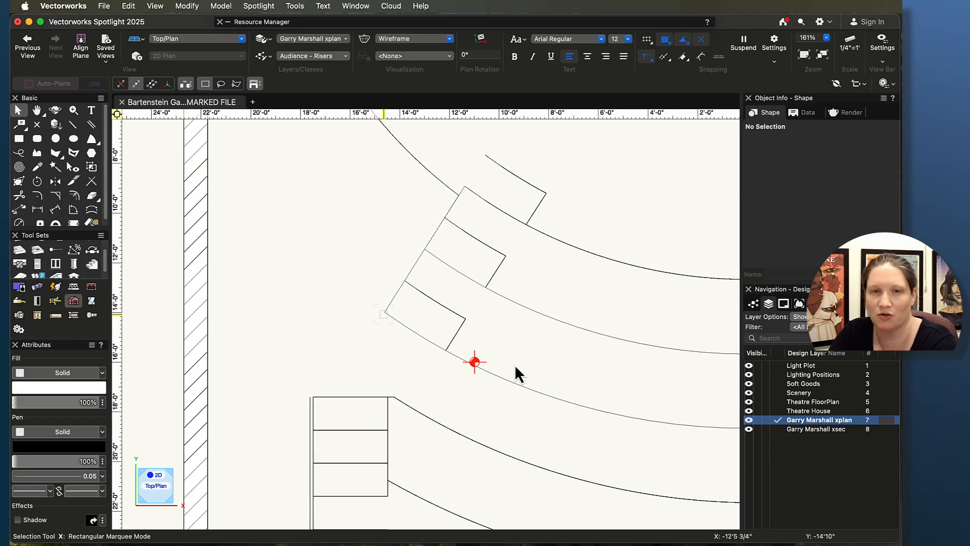
pyautogui.moveTo(580, 377); pyautogui.dragTo(65, 343, button='middle')
pyautogui.scroll(5, 571, 196)
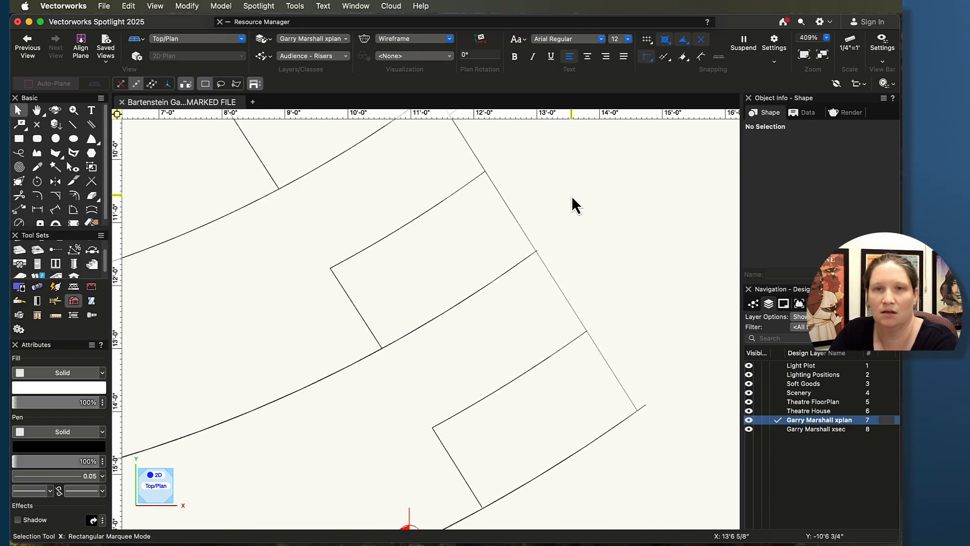
pyautogui.scroll(5, 530, 269)
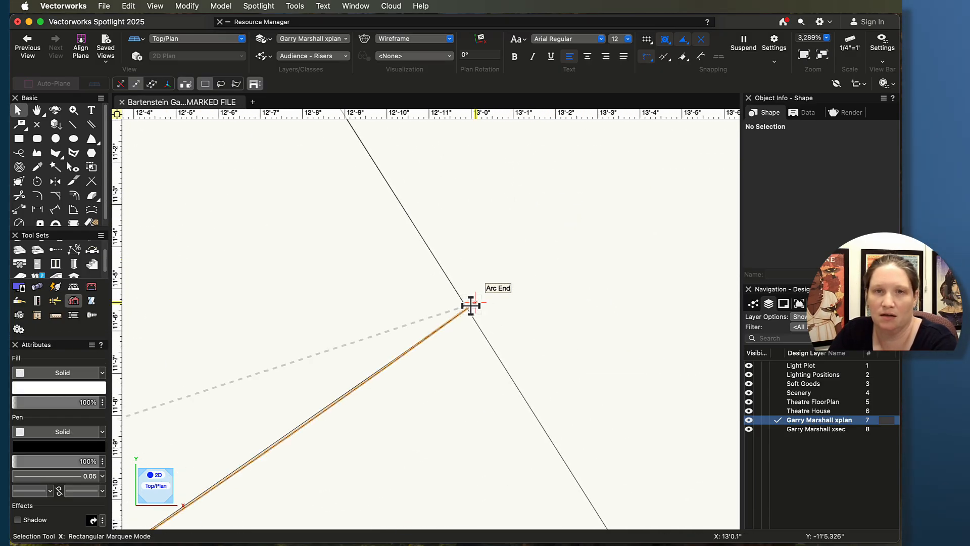
pyautogui.click(470, 306)
pyautogui.press('Delete')
# Step: Delete the short line extending past the lower riser corner
pyautogui.scroll(-5, 569, 401)
pyautogui.moveTo(661, 493); pyautogui.dragTo(539, 278, button='middle')
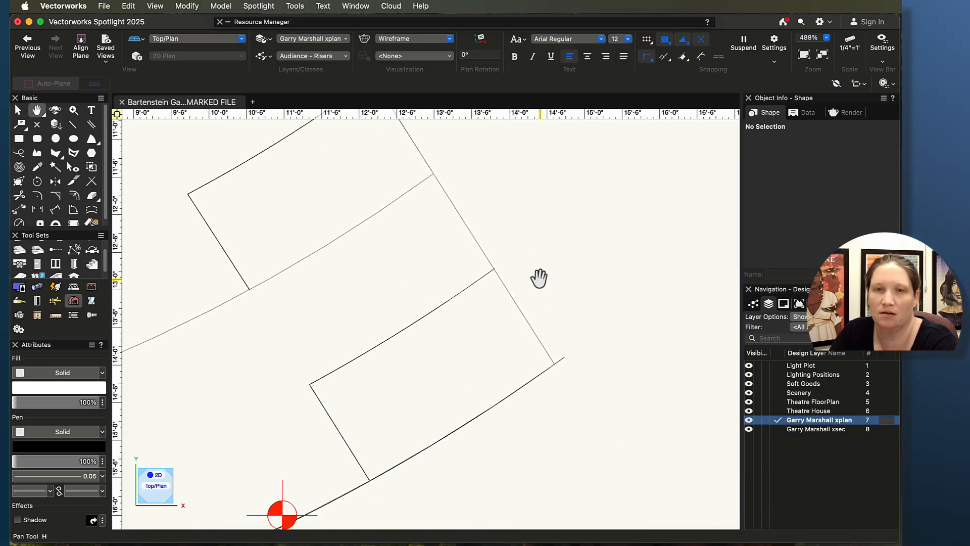
pyautogui.scroll(1, 549, 314)
pyautogui.click(565, 380)
pyautogui.press('Delete')
# Step: Try to adjust the dividing line inside the lower-left riser box
pyautogui.scroll(-5, 566, 365)
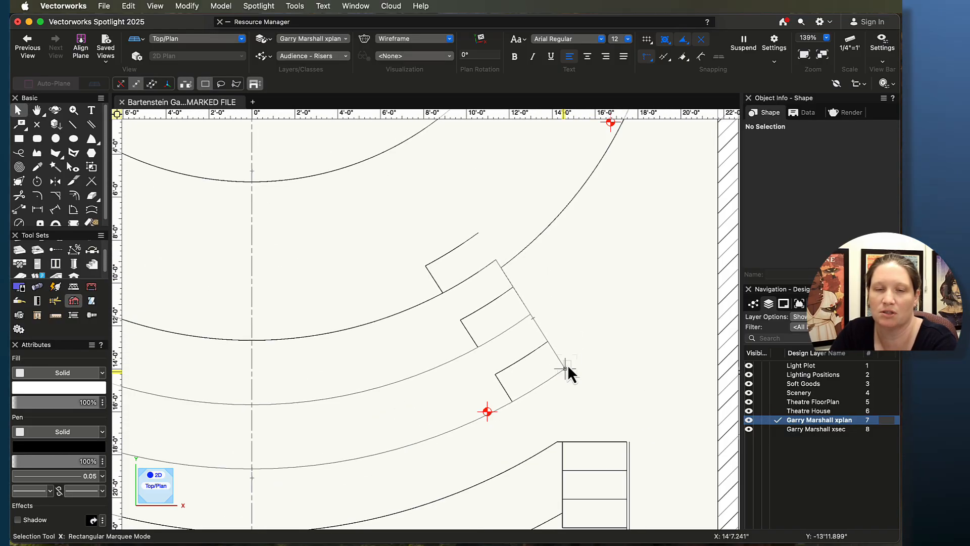
pyautogui.moveTo(433, 313); pyautogui.dragTo(665, 268, button='middle')
pyautogui.scroll(2, 395, 268)
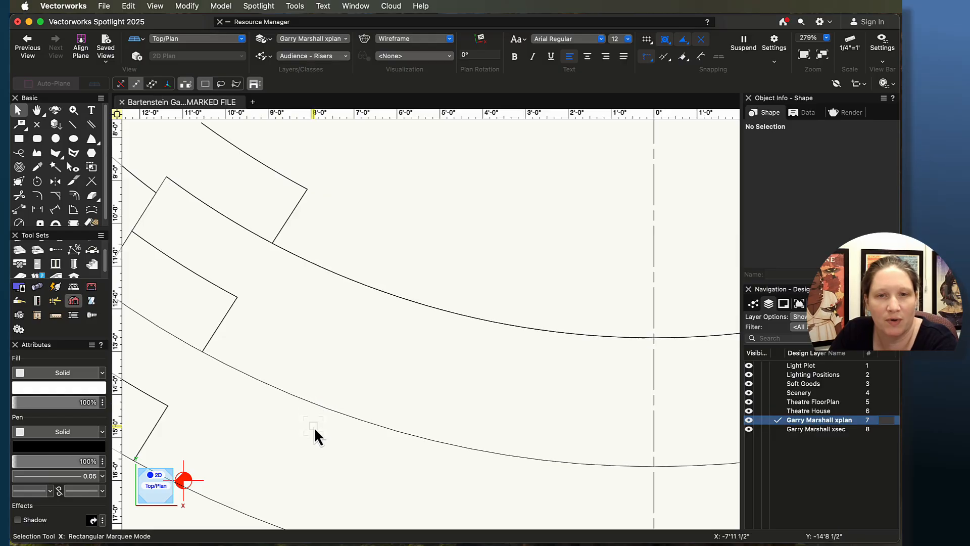
pyautogui.scroll(-5, 315, 434)
pyautogui.scroll(4, 277, 432)
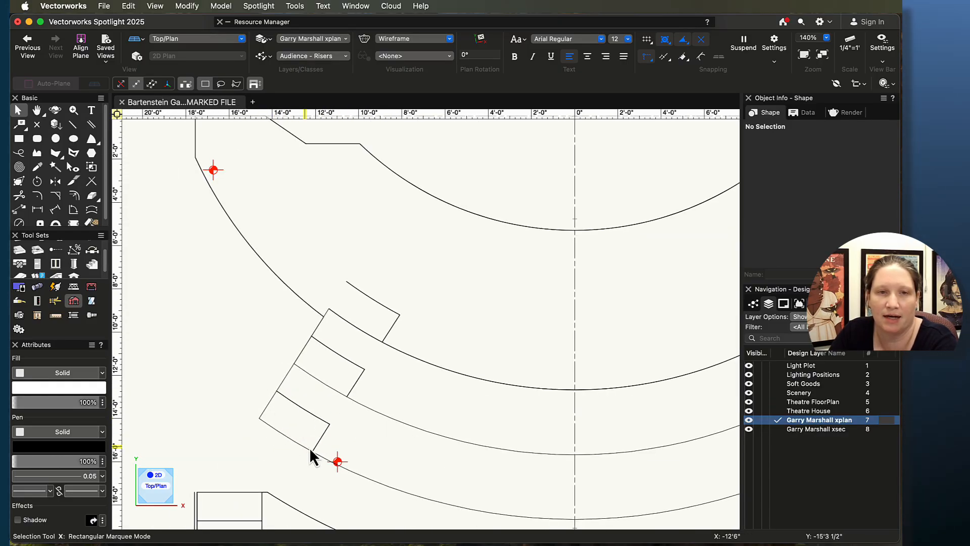
pyautogui.scroll(-3, 234, 351)
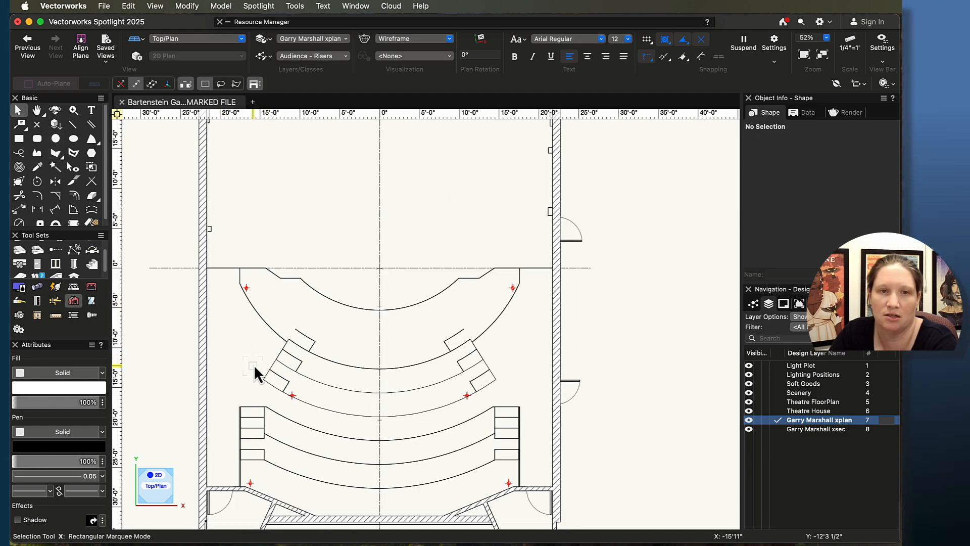
pyautogui.moveTo(255, 361); pyautogui.dragTo(354, 412)
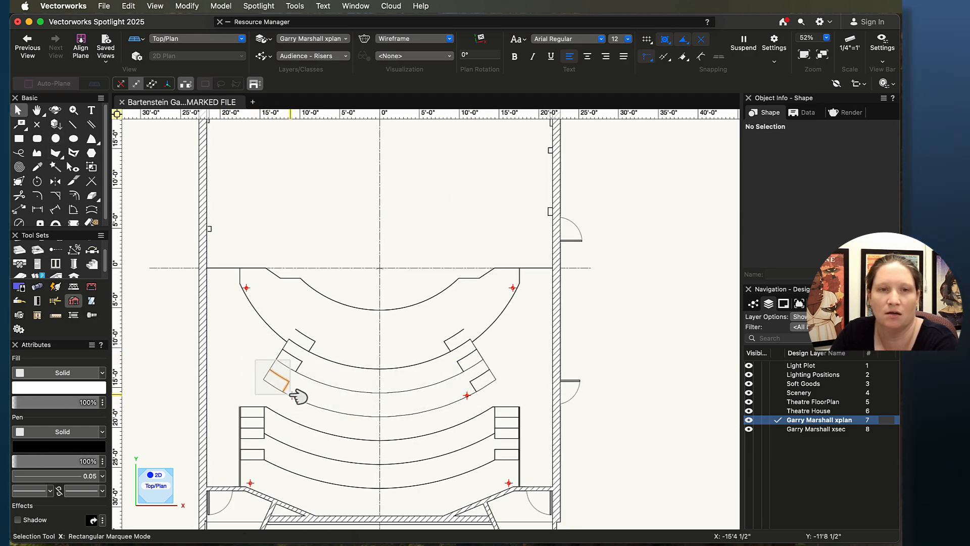
pyautogui.moveTo(291, 394); pyautogui.dragTo(292, 398)
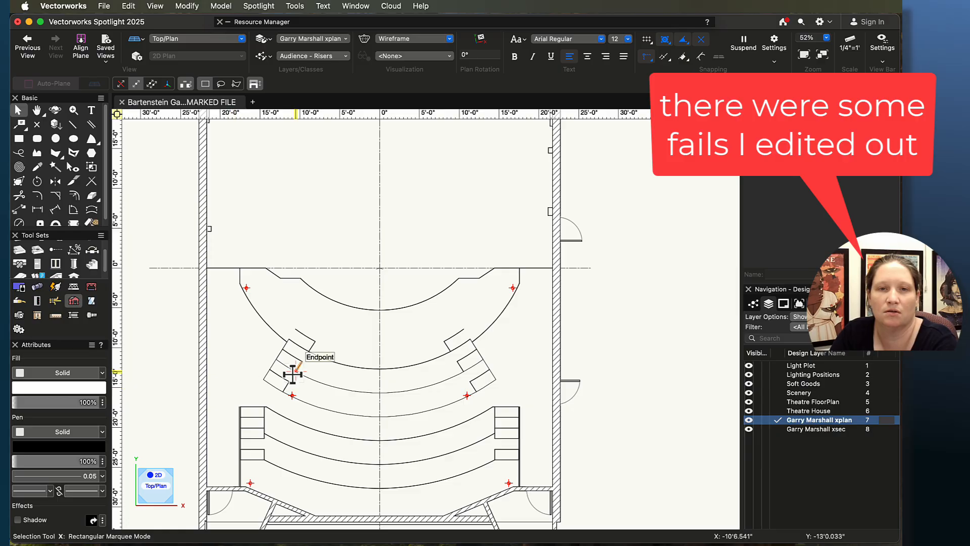
pyautogui.scroll(5, 295, 382)
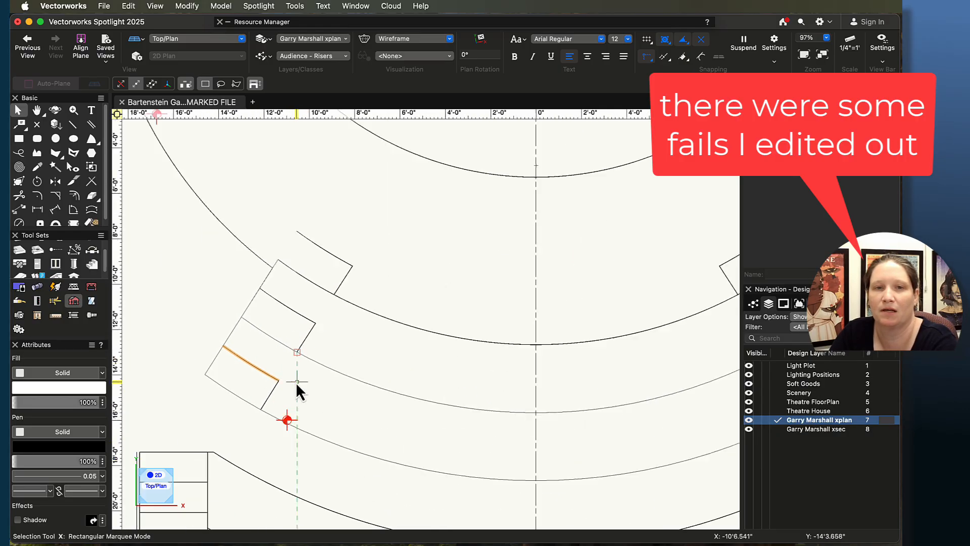
pyautogui.moveTo(547, 445); pyautogui.dragTo(426, 320, button='middle')
pyautogui.scroll(-3, 435, 320)
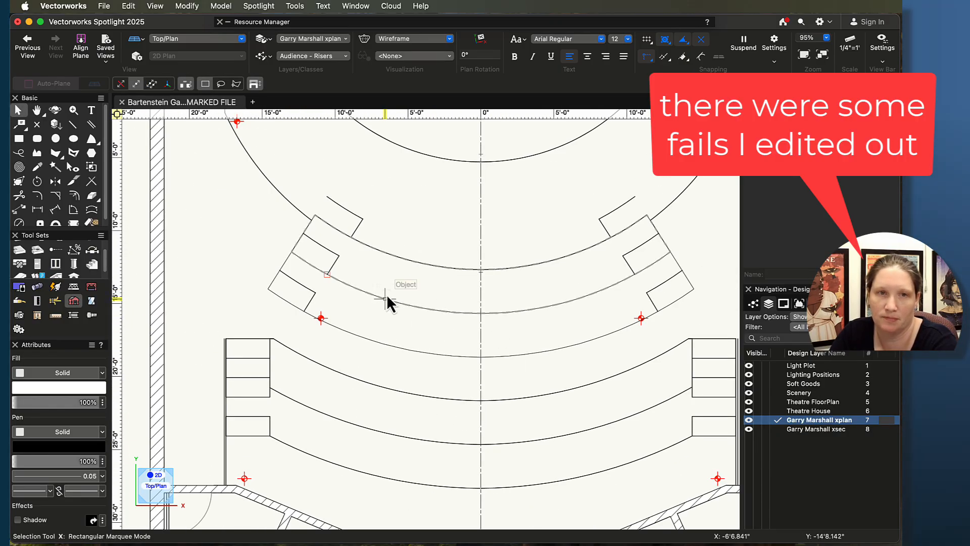
# Step: Start a polyline along the second riser, arcing through the centreline midpoint to the right riser corner
pyautogui.click(41, 156)
pyautogui.scroll(5, 292, 252)
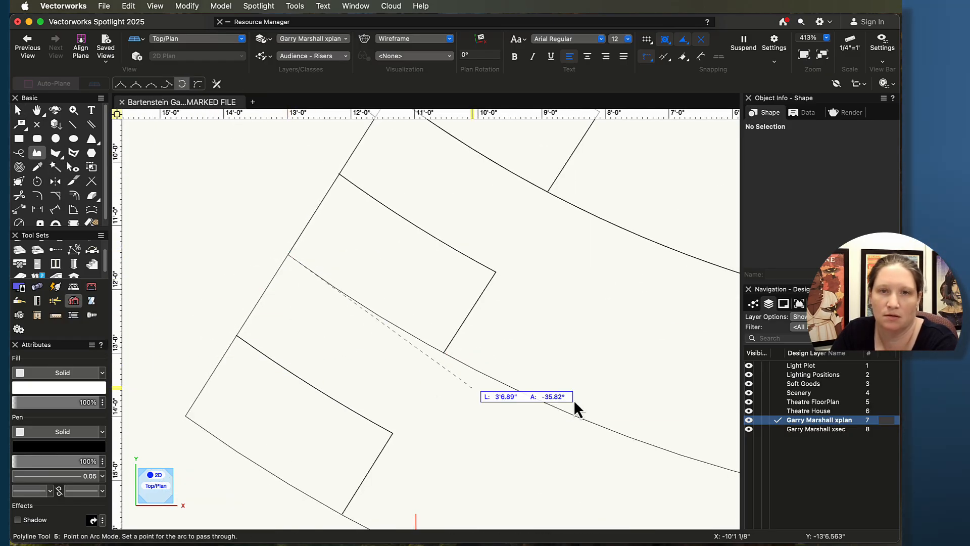
pyautogui.scroll(-6, 576, 409)
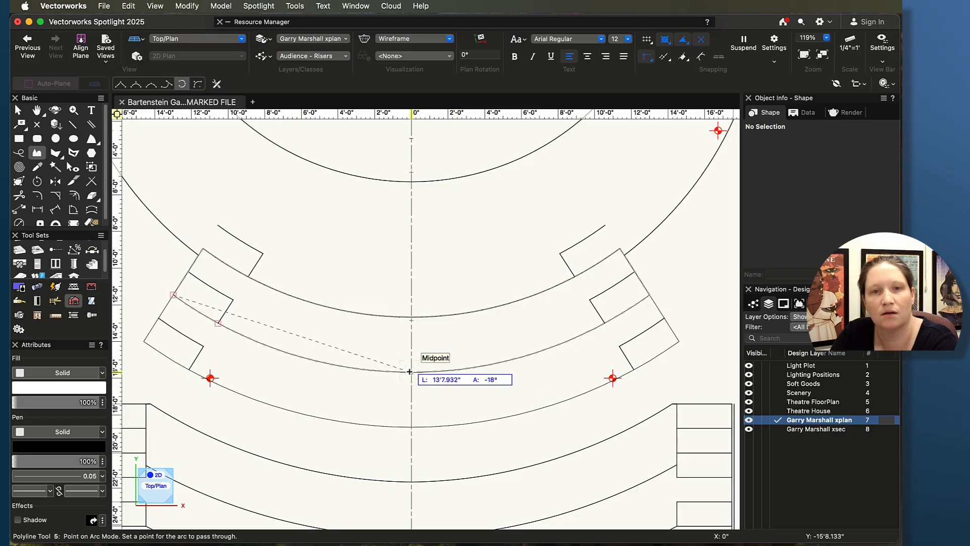
pyautogui.click(410, 372)
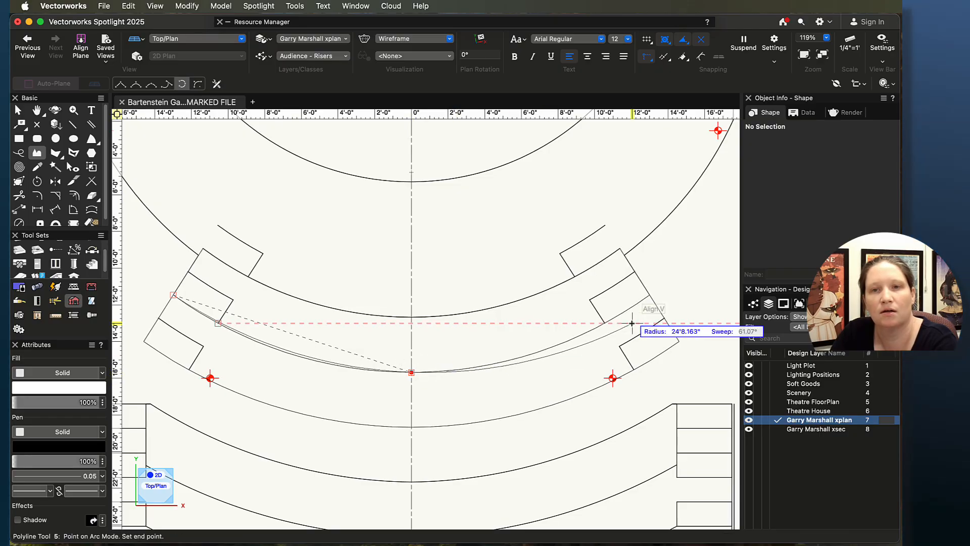
pyautogui.click(648, 293)
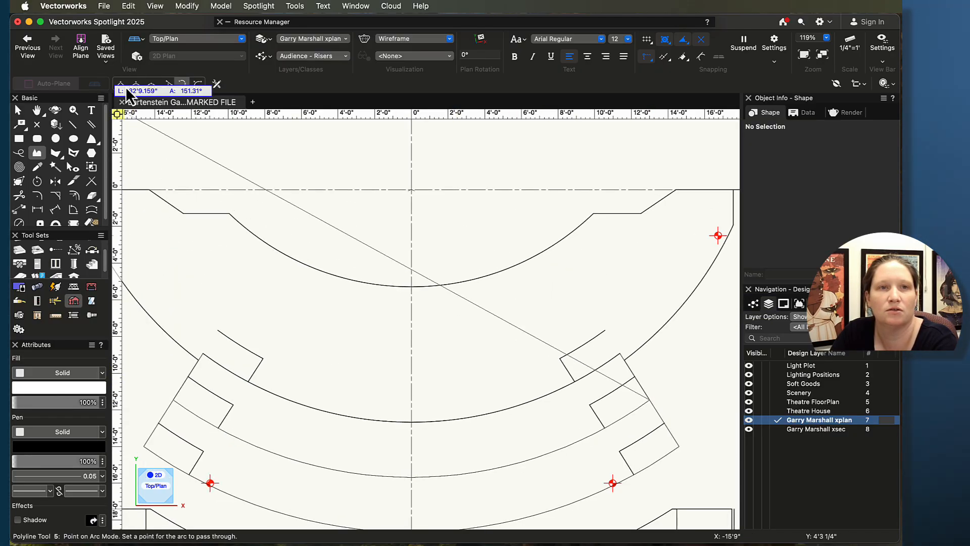
pyautogui.click(679, 446)
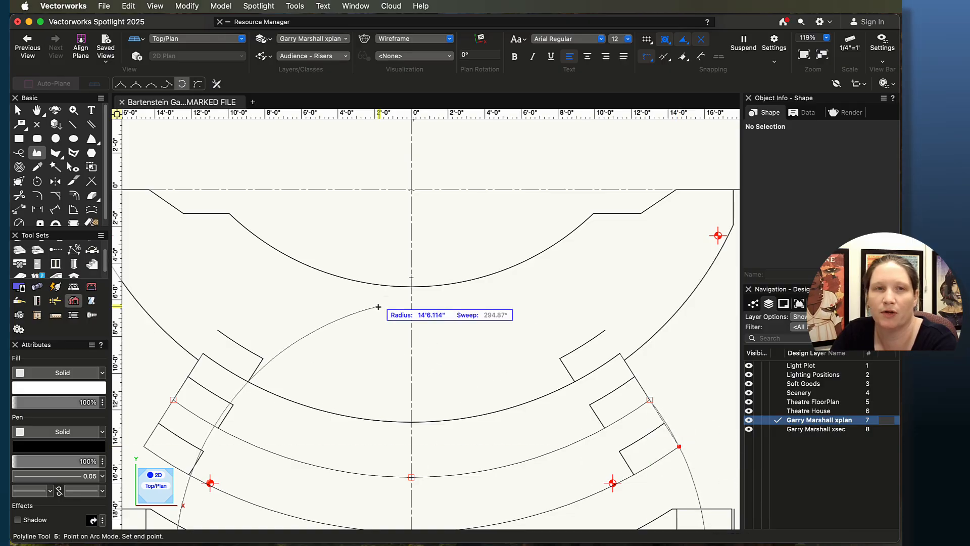
pyautogui.press('BackSpace')
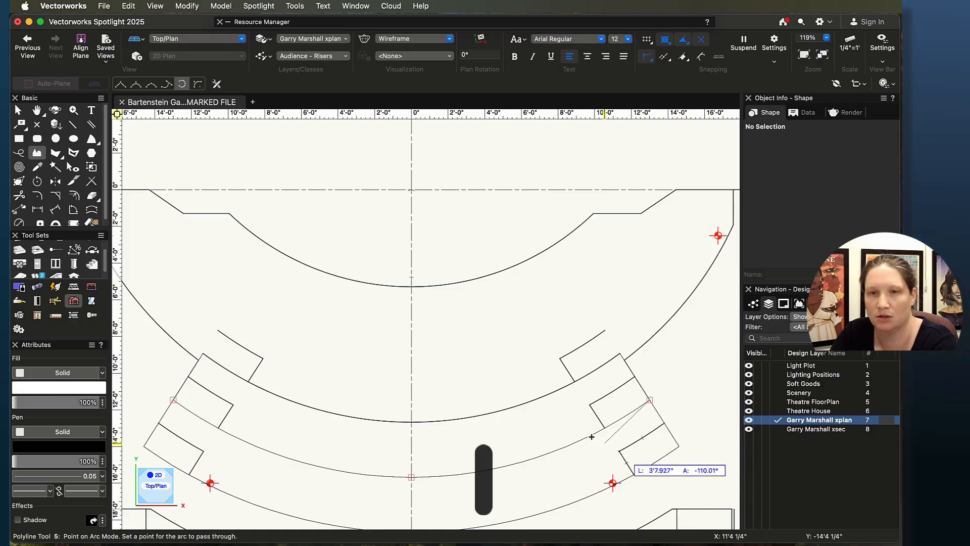
# Step: Finish the polyline down the right riser edge, arc back through the lower centreline midpoint, and close it at the start
pyautogui.click(121, 84)
pyautogui.hscroll(3, 657, 485)
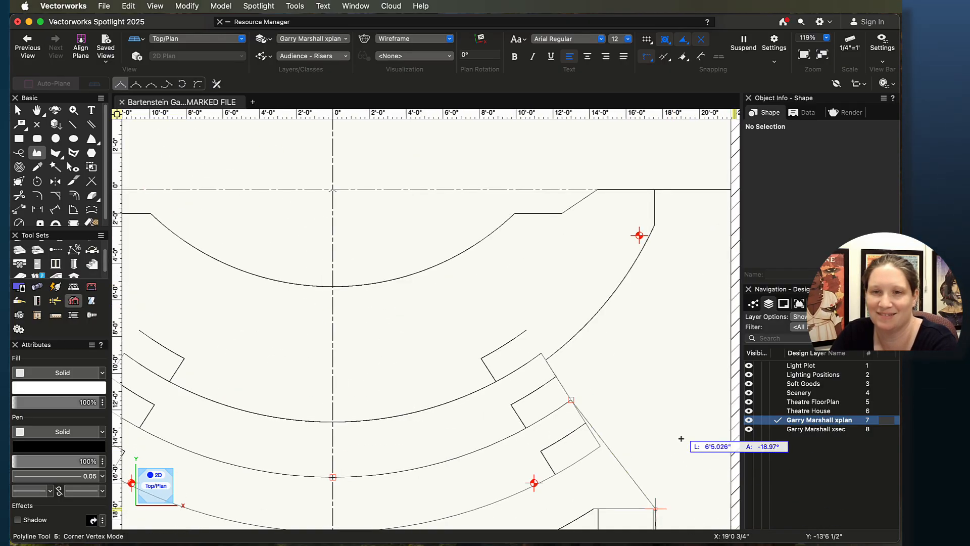
pyautogui.click(601, 446)
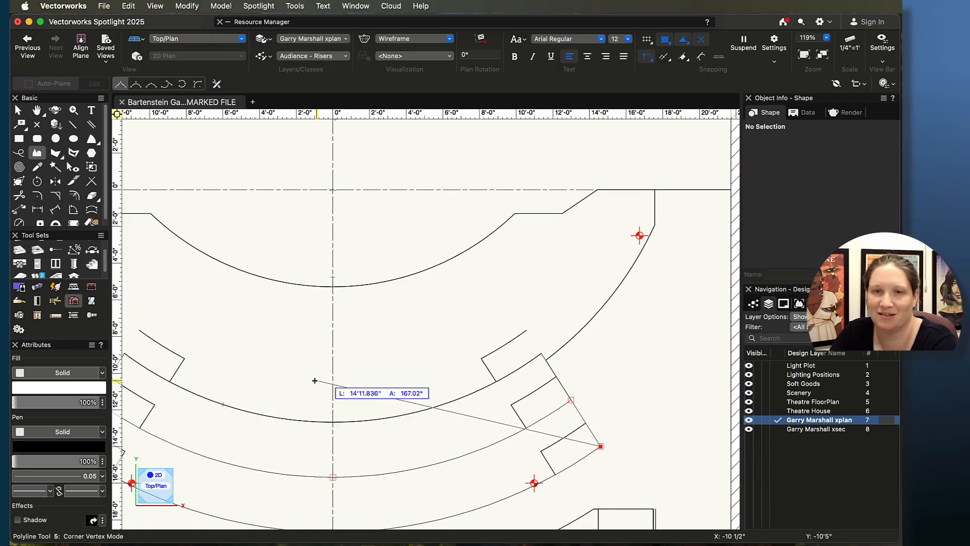
pyautogui.click(169, 85)
pyautogui.scroll(2, 227, 230)
pyautogui.moveTo(347, 495); pyautogui.dragTo(468, 304, button='middle')
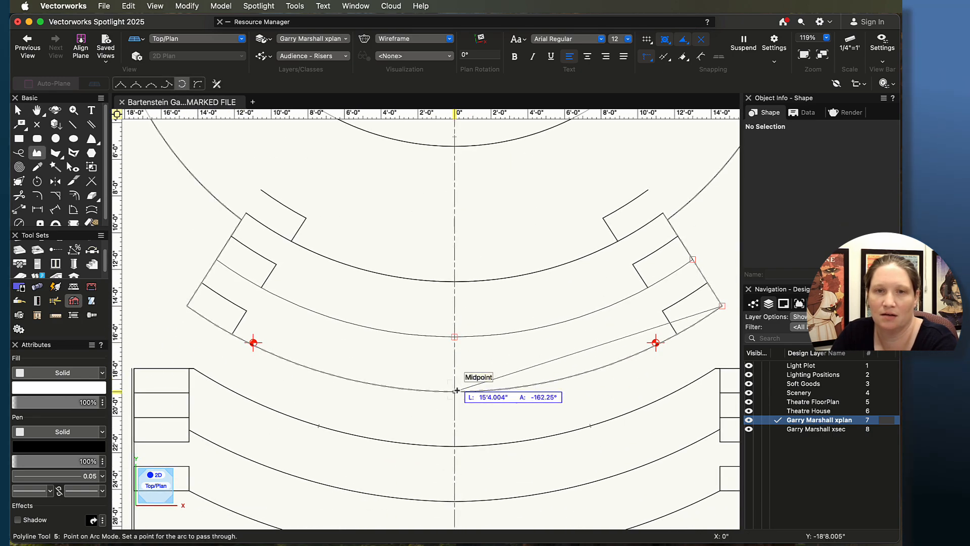
pyautogui.click(453, 391)
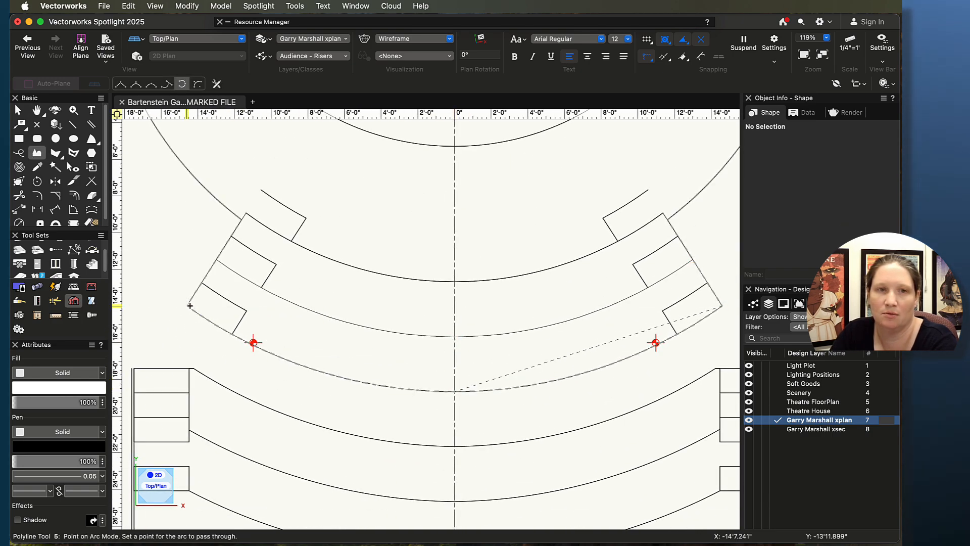
pyautogui.click(116, 85)
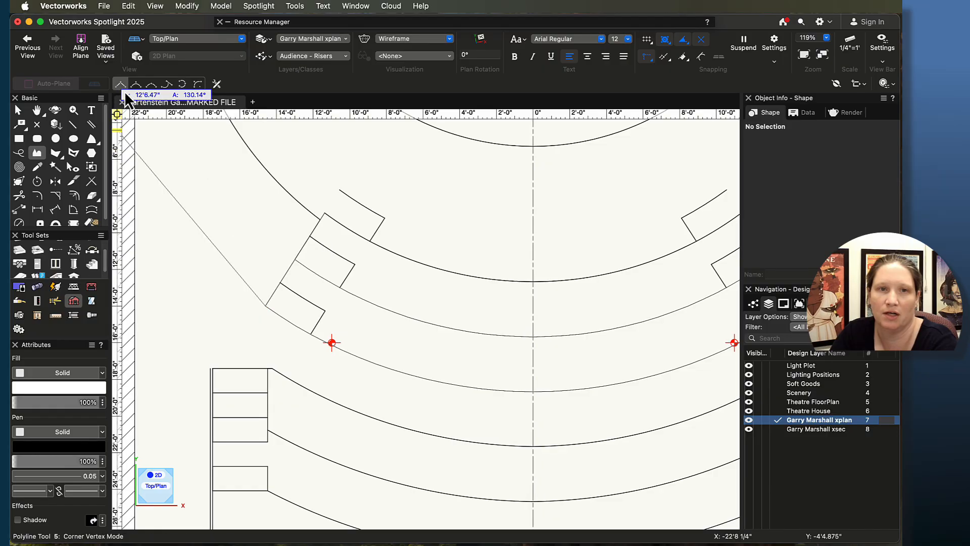
pyautogui.click(291, 259)
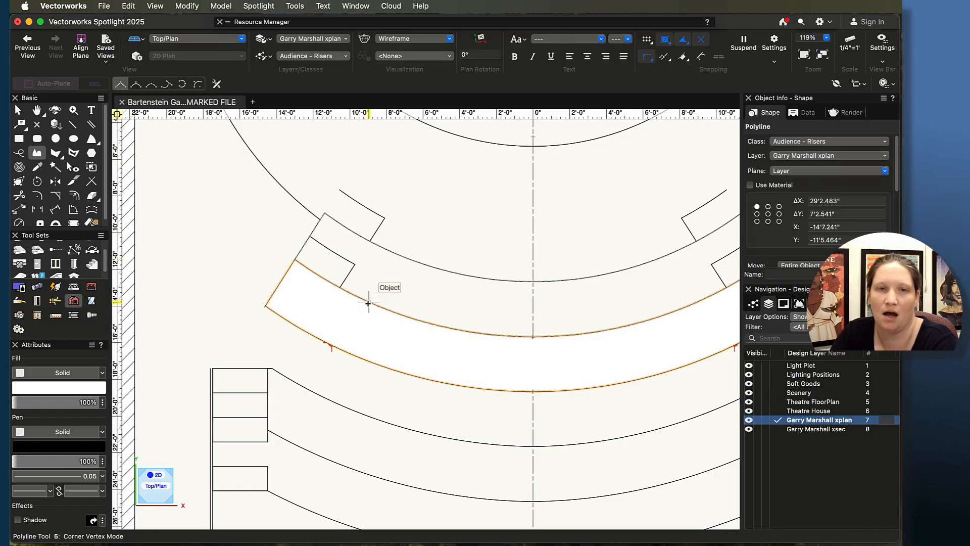
# Step: Extrude the closed riser polyline to a height of 20"
pyautogui.press('super+e')
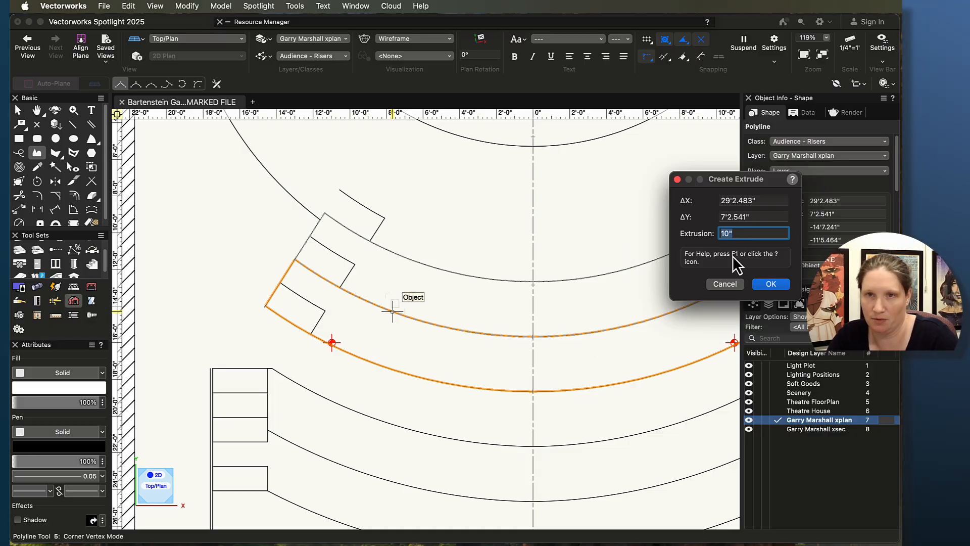
pyautogui.press('Right')
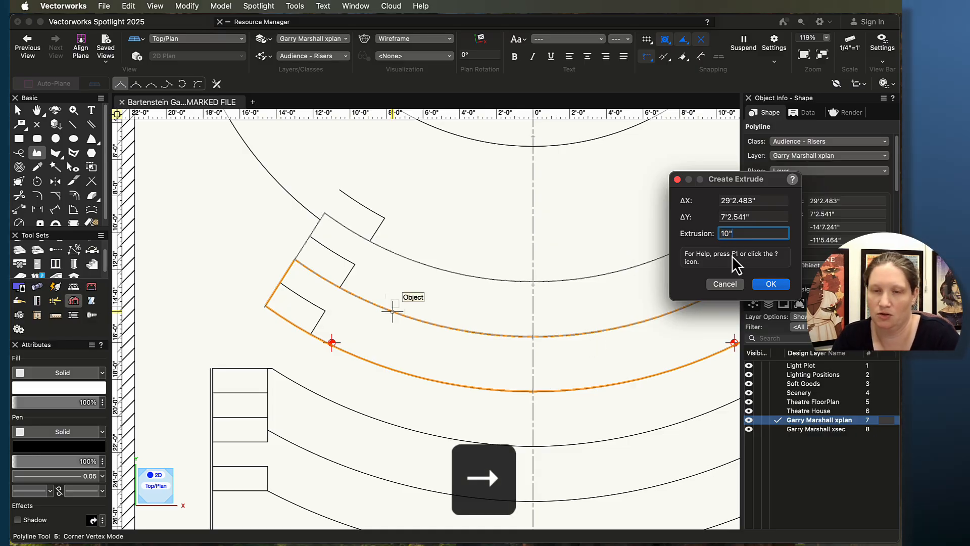
pyautogui.press('BackSpace')
pyautogui.press('BackSpace')
pyautogui.press('BackSpace')
pyautogui.write('2')
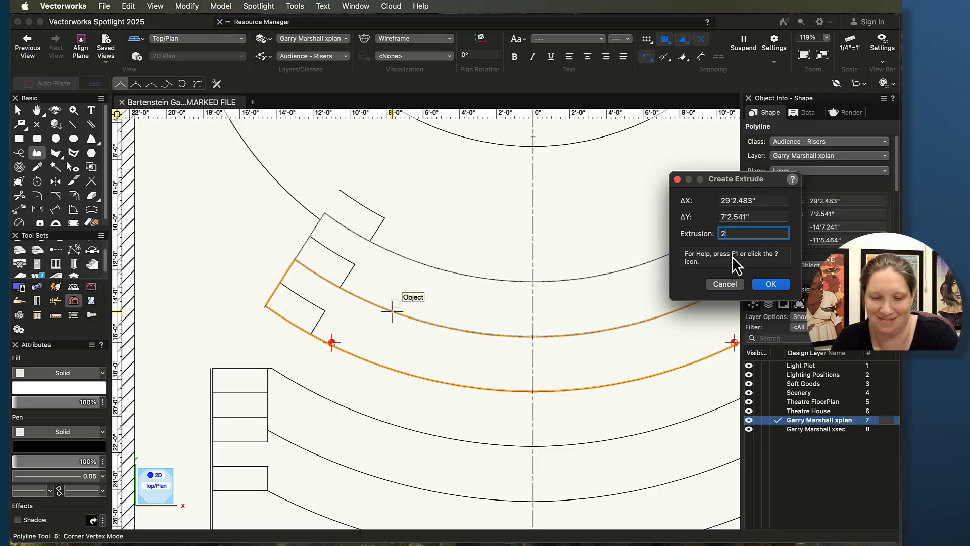
pyautogui.write('0')
pyautogui.press('Return')
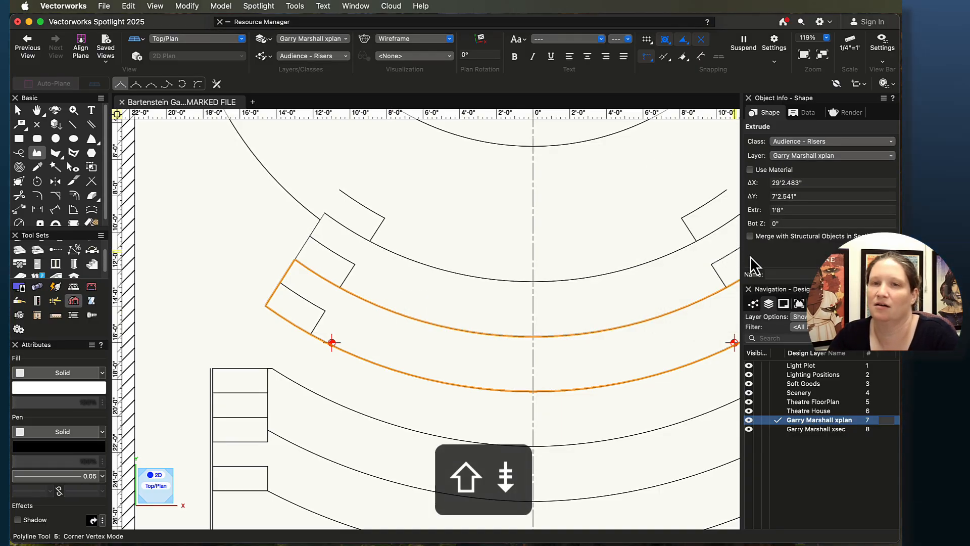
# Step: Check the riser heights in the section drawing
pyautogui.scroll(-3, 664, 323)
pyautogui.moveTo(675, 332)
pyautogui.mouseDown(button='middle')
pyautogui.moveTo(447, 339)
pyautogui.moveTo(333, 365)
pyautogui.mouseUp(button='middle')
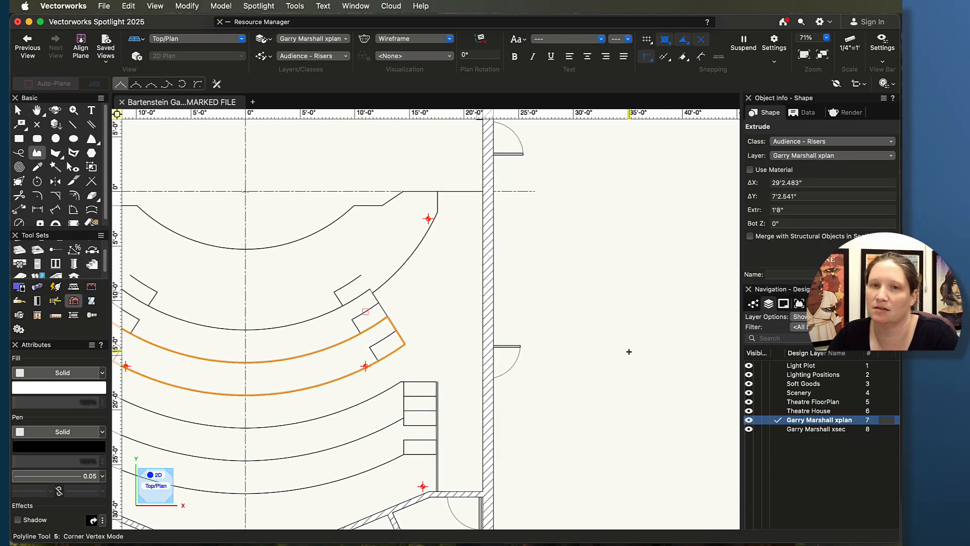
pyautogui.scroll(-10, 629, 351)
pyautogui.moveTo(661, 329); pyautogui.dragTo(378, 350, button='middle')
pyautogui.scroll(14, 488, 311)
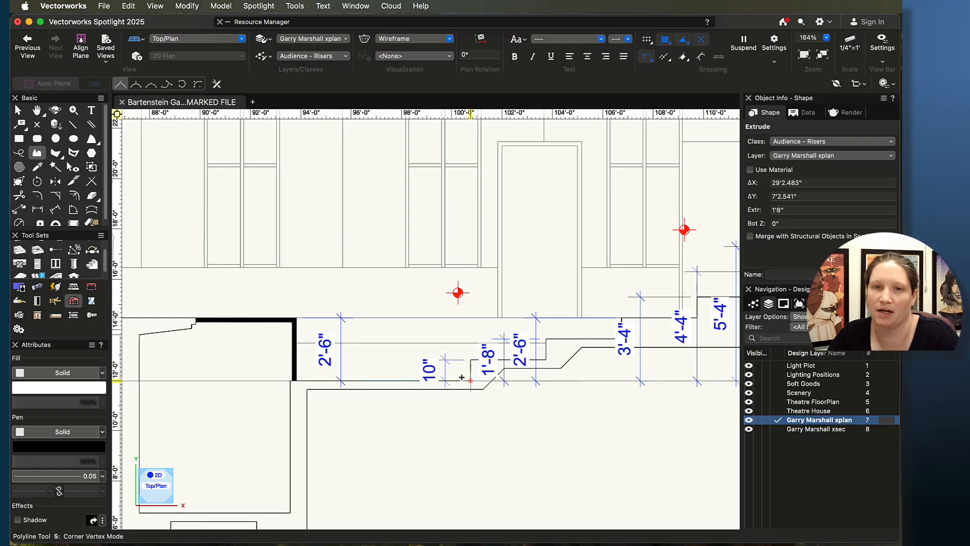
pyautogui.scroll(-12, 462, 377)
pyautogui.moveTo(265, 423); pyautogui.dragTo(640, 407, button='middle')
pyautogui.scroll(8, 419, 409)
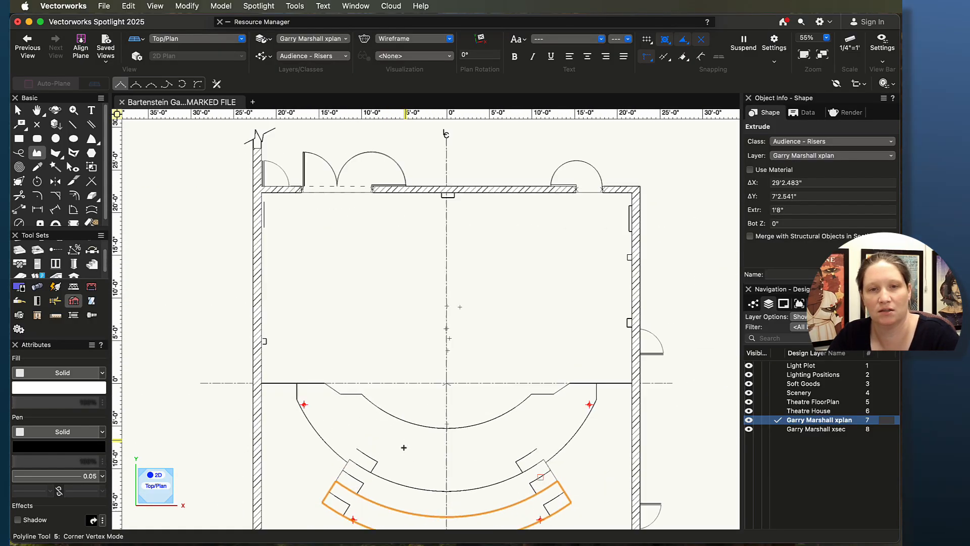
pyautogui.moveTo(403, 447); pyautogui.dragTo(412, 296, button='middle')
# Step: Orbit around the extruded risers in 3D with the Flyover tool, then return to Top/Plan view
pyautogui.hotkey('shift', 'c')
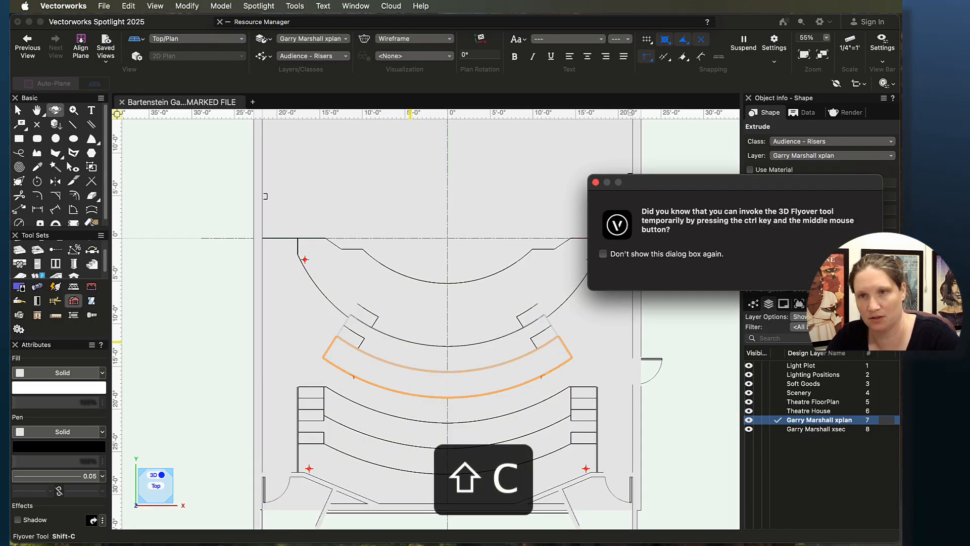
pyautogui.moveTo(468, 352)
pyautogui.mouseDown()
pyautogui.moveTo(387, 353)
pyautogui.moveTo(309, 257)
pyautogui.moveTo(256, 301)
pyautogui.moveTo(258, 321)
pyautogui.mouseUp()
pyautogui.scroll(7, 431, 305)
pyautogui.moveTo(435, 307); pyautogui.dragTo(383, 342)
pyautogui.scroll(-1, 387, 298)
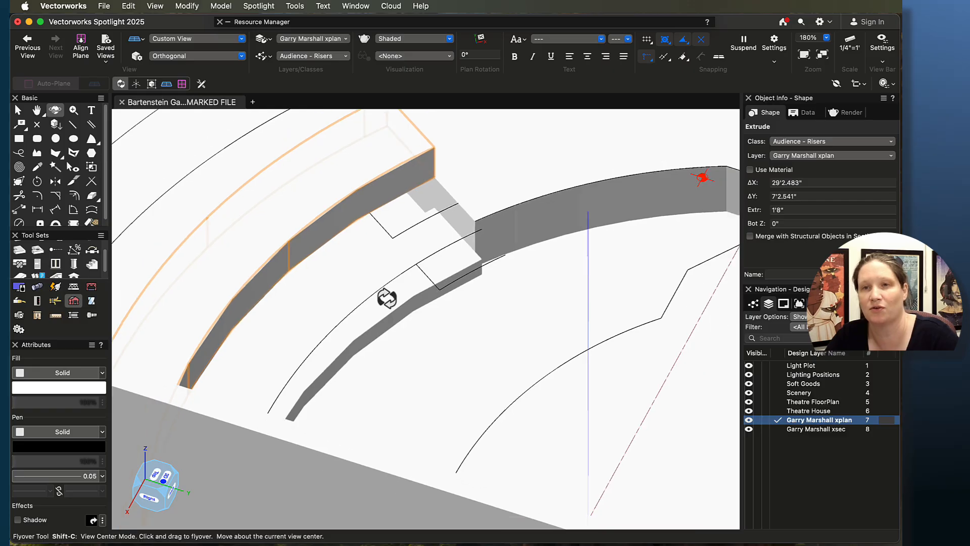
pyautogui.scroll(-5, 387, 298)
pyautogui.scroll(4, 365, 288)
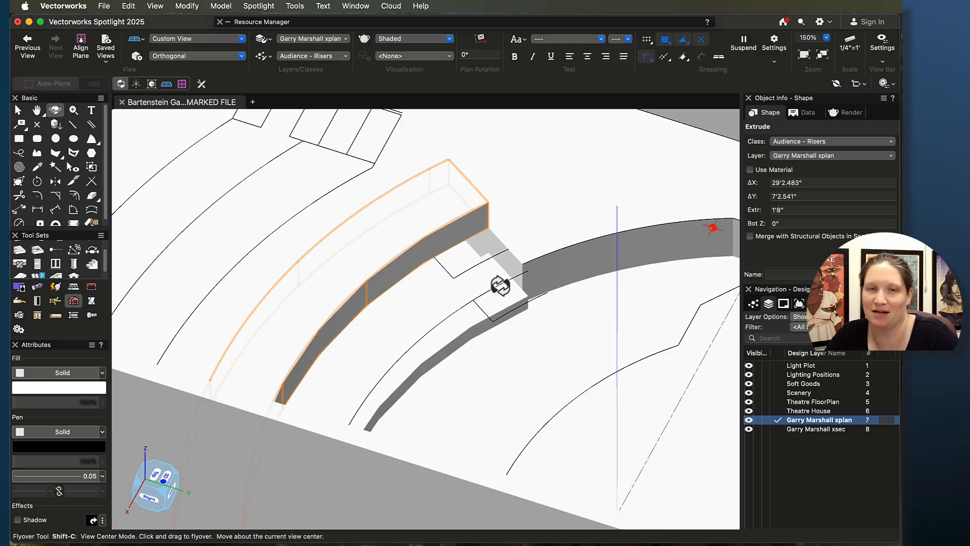
pyautogui.press('super+5')
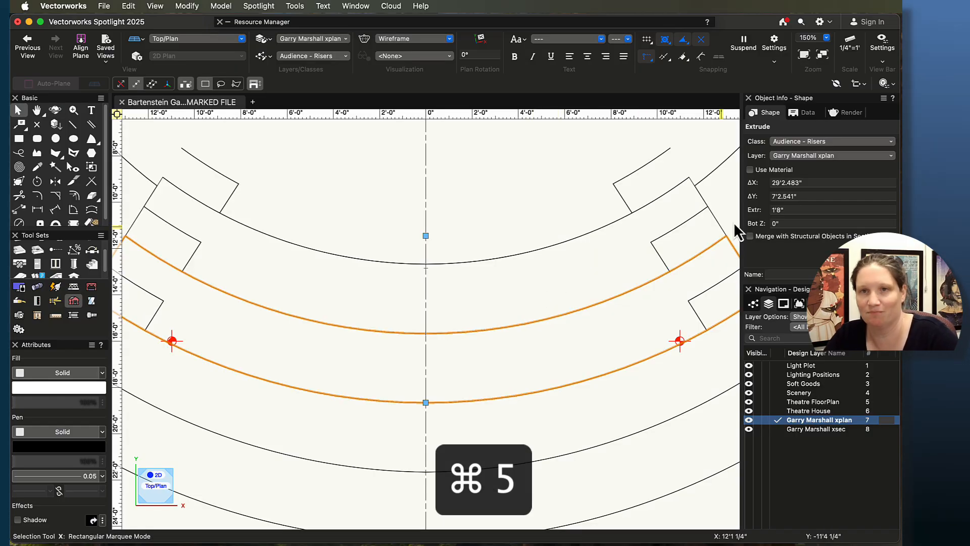
# Step: Move the selected riser extrude to the Theatre House layer and orbit the 3D view to check it
pyautogui.click(808, 155)
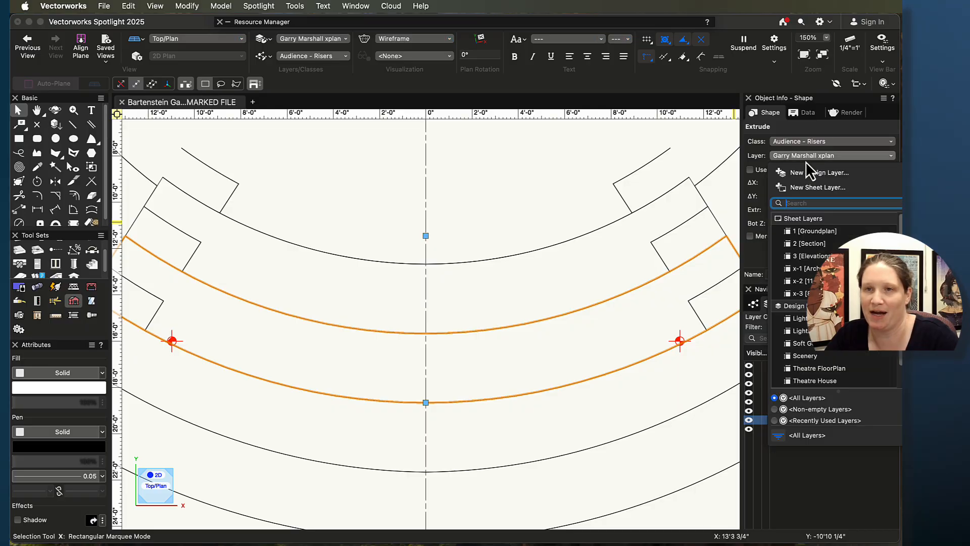
pyautogui.click(778, 383)
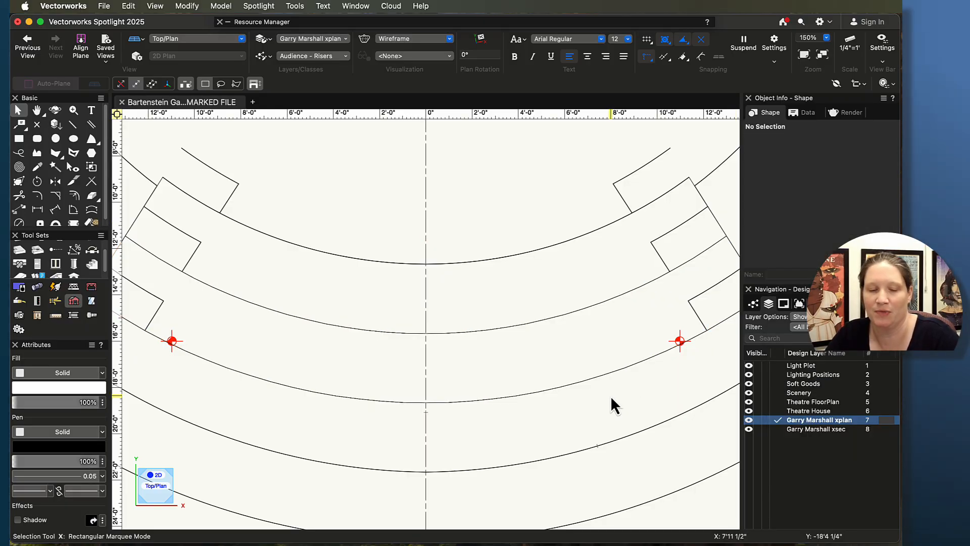
pyautogui.hotkey('shift', 'c')
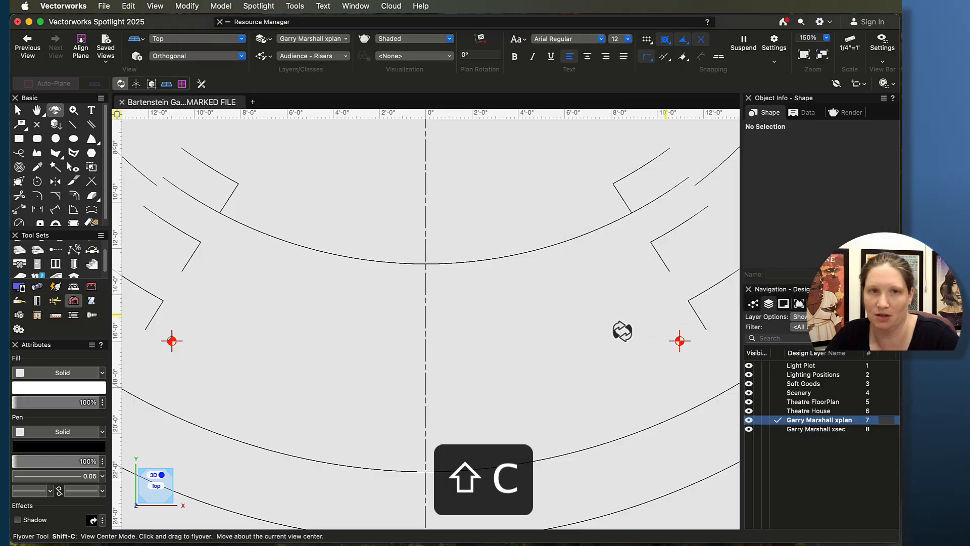
pyautogui.moveTo(555, 374); pyautogui.dragTo(432, 292)
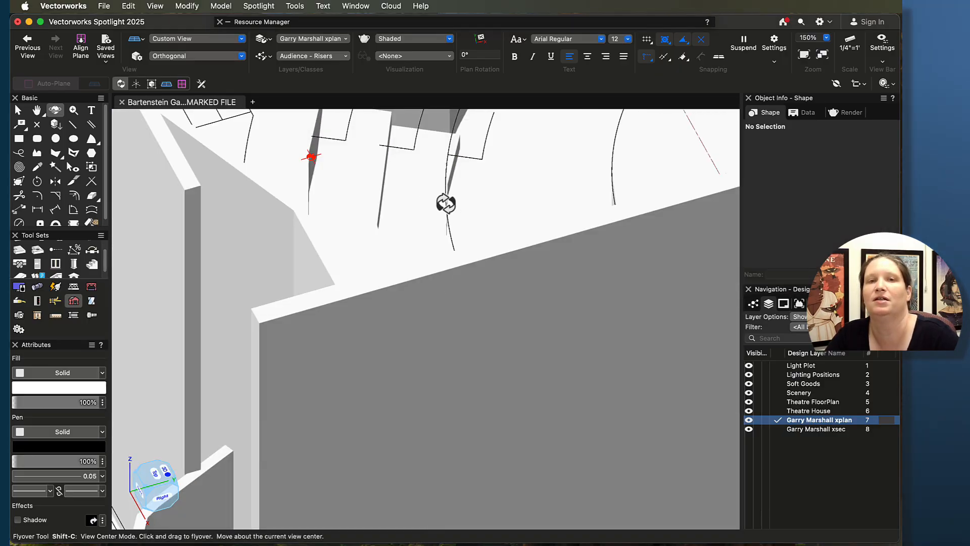
# Step: Hide the Theatre walls class and orbit the 3D view to check the extruded risers
pyautogui.moveTo(446, 204); pyautogui.dragTo(442, 220)
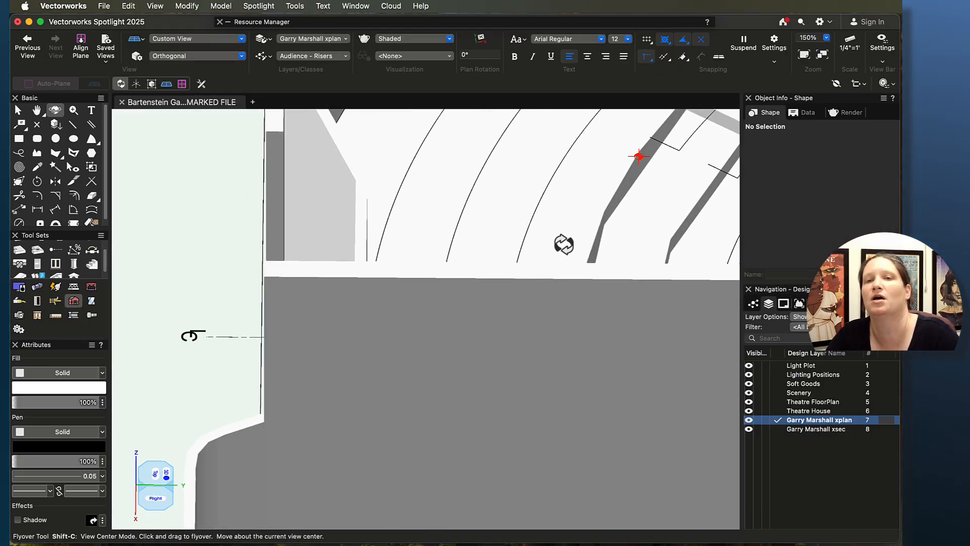
pyautogui.moveTo(564, 244); pyautogui.dragTo(442, 283)
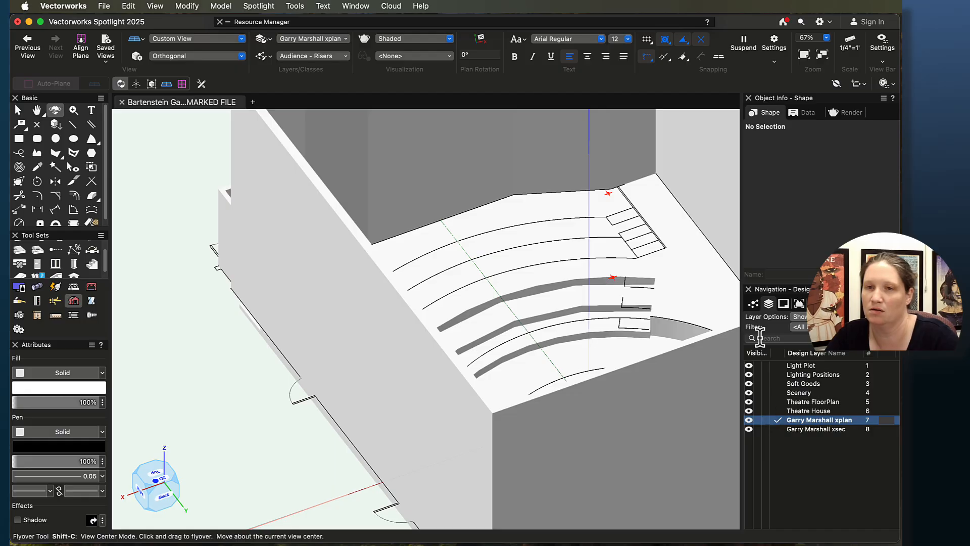
pyautogui.click(753, 305)
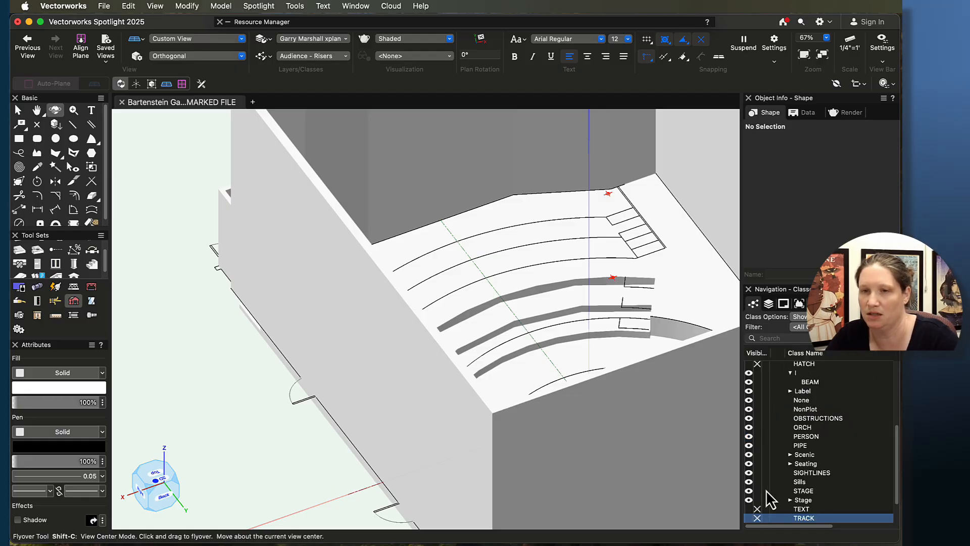
pyautogui.scroll(-2, 757, 470)
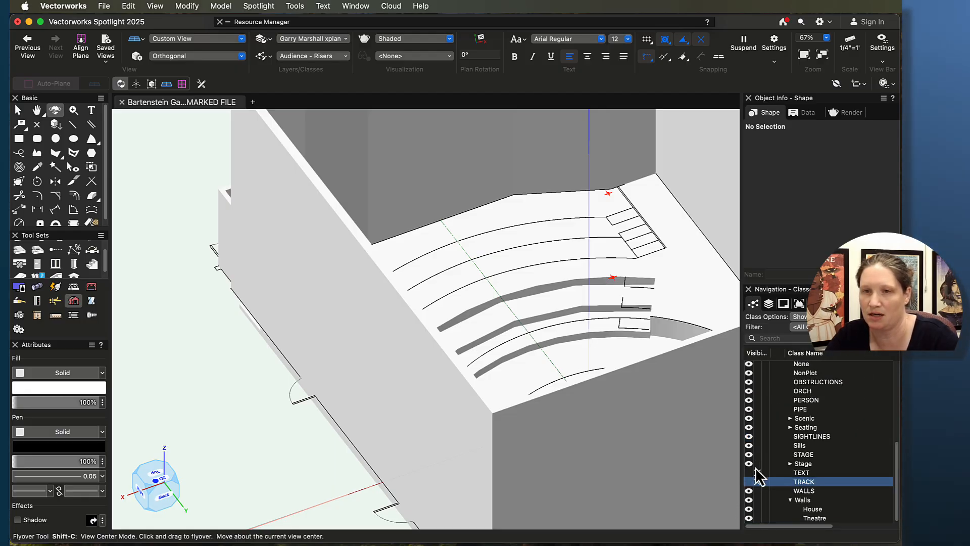
pyautogui.click(764, 519)
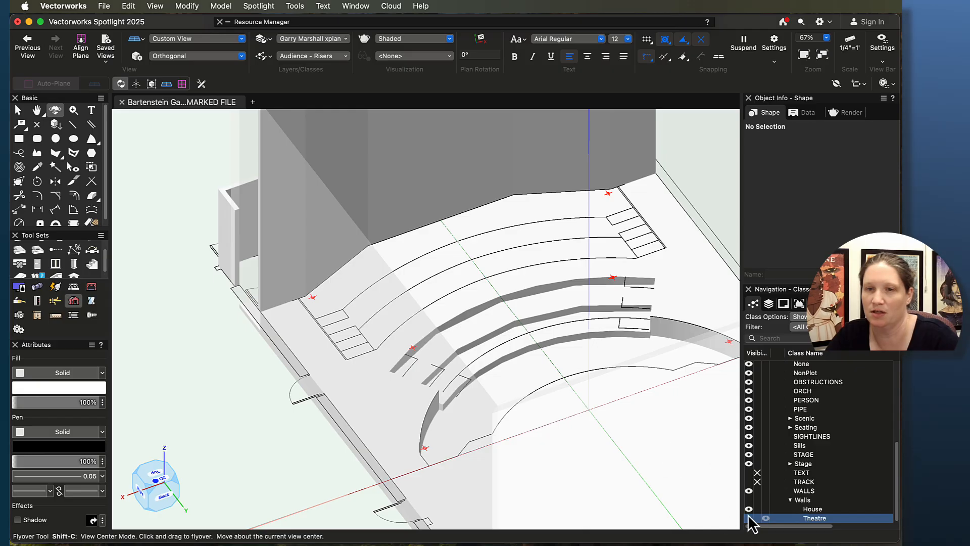
pyautogui.click(757, 518)
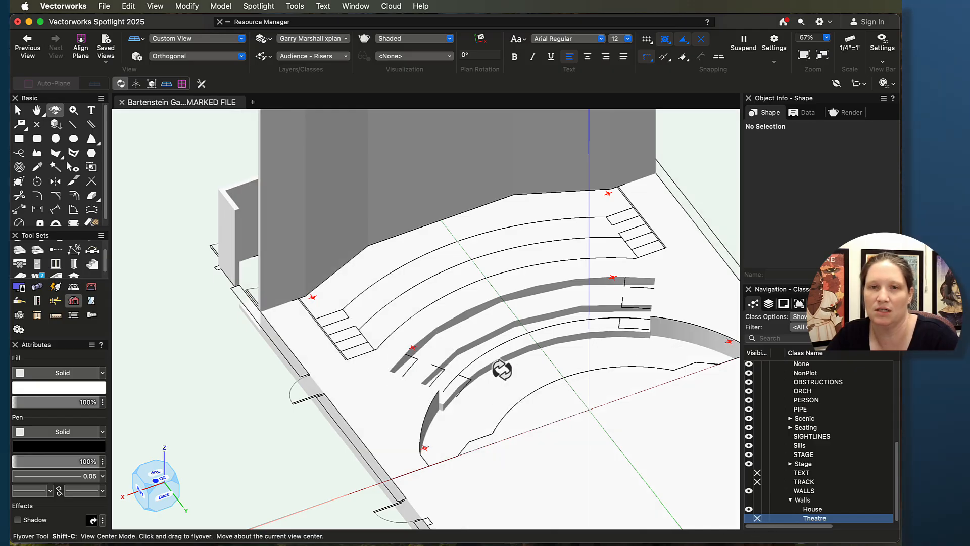
pyautogui.moveTo(502, 370); pyautogui.dragTo(333, 339)
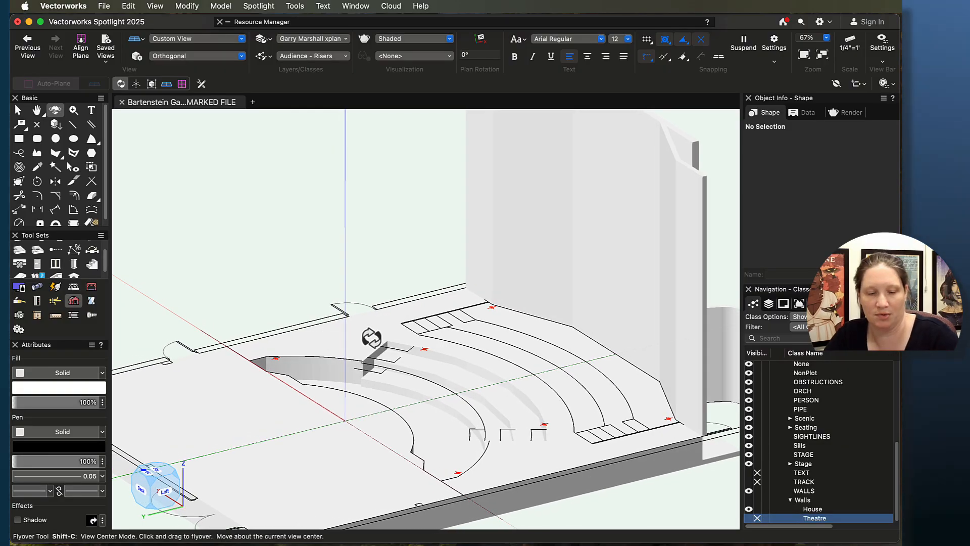
# Step: In Top/Plan view, zoom into the left aisle steps beside the risers and start the Rectangle tool to trace them
pyautogui.press('super+5')
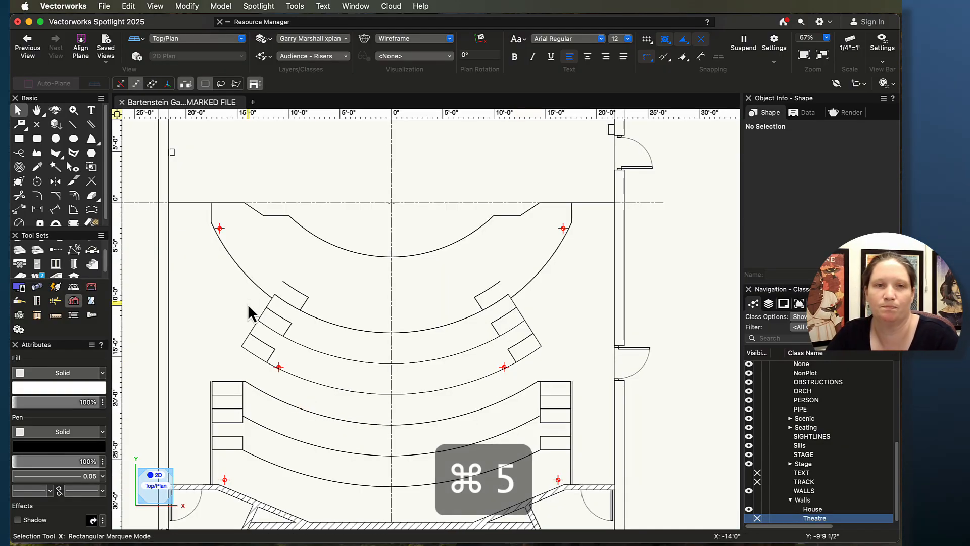
pyautogui.moveTo(249, 314); pyautogui.dragTo(360, 321, button='middle')
pyautogui.scroll(3, 418, 308)
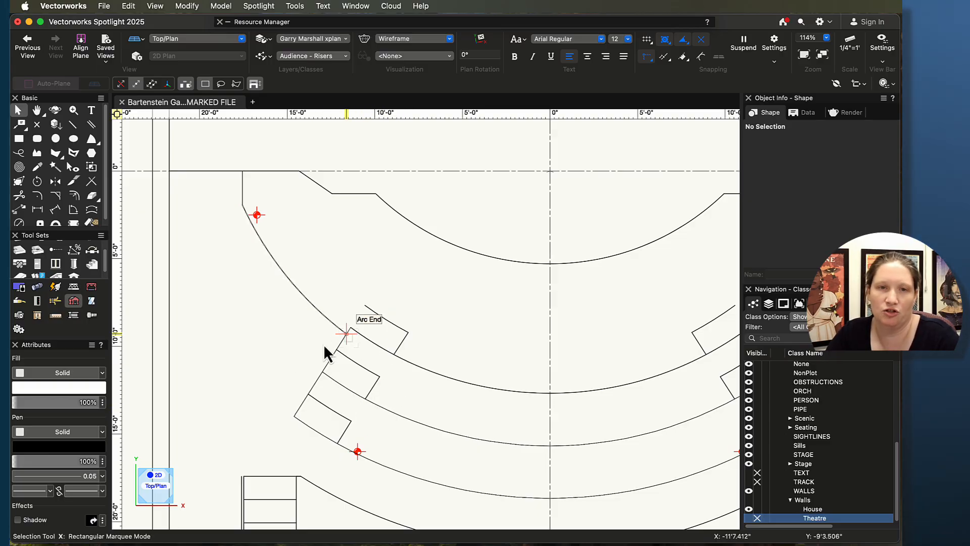
pyautogui.scroll(5, 331, 347)
pyautogui.moveTo(454, 425); pyautogui.dragTo(491, 349, button='middle')
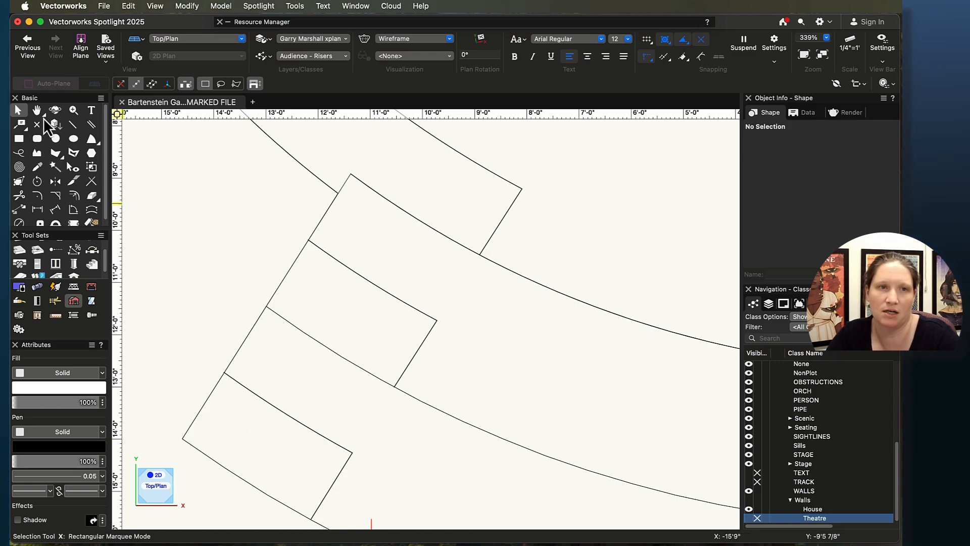
pyautogui.click(18, 142)
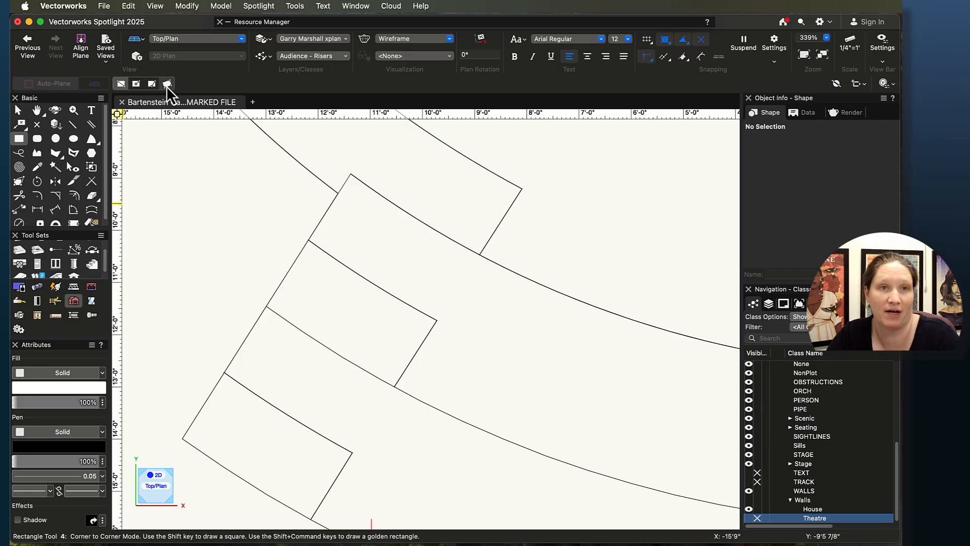
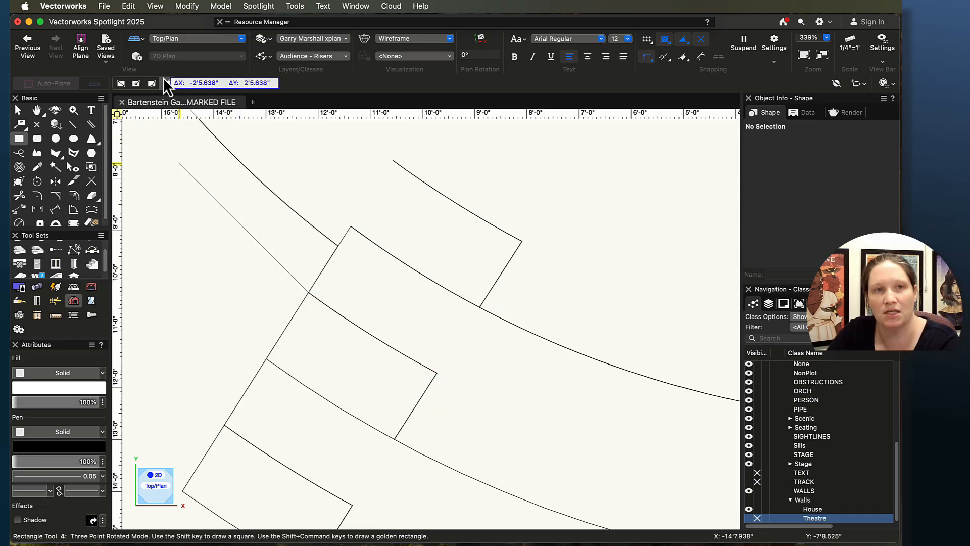
# Step: Trace a rotated rectangle over the left aisle step, about 2'11" by 1'7", snapping to its corners
pyautogui.click(424, 383)
pyautogui.scroll(3, 383, 449)
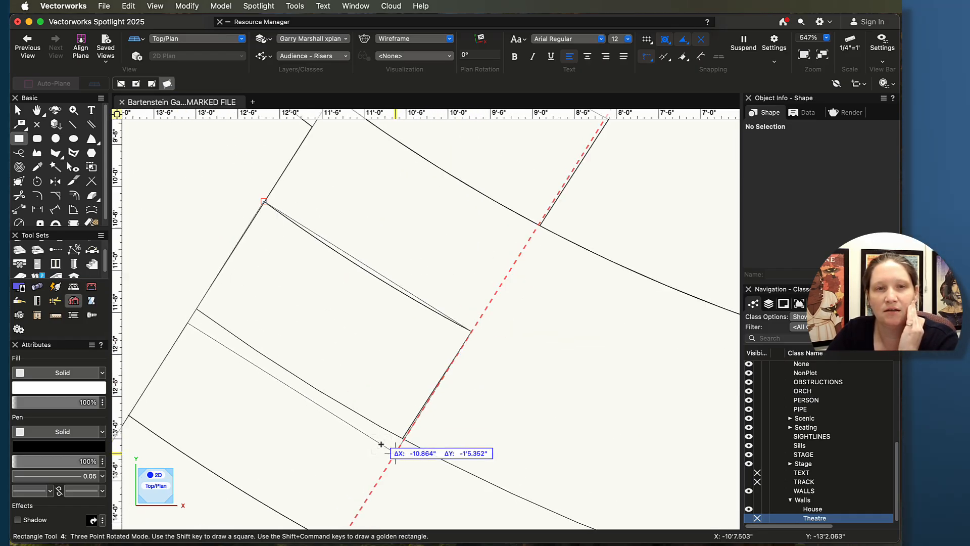
pyautogui.scroll(4, 381, 444)
pyautogui.click(387, 431)
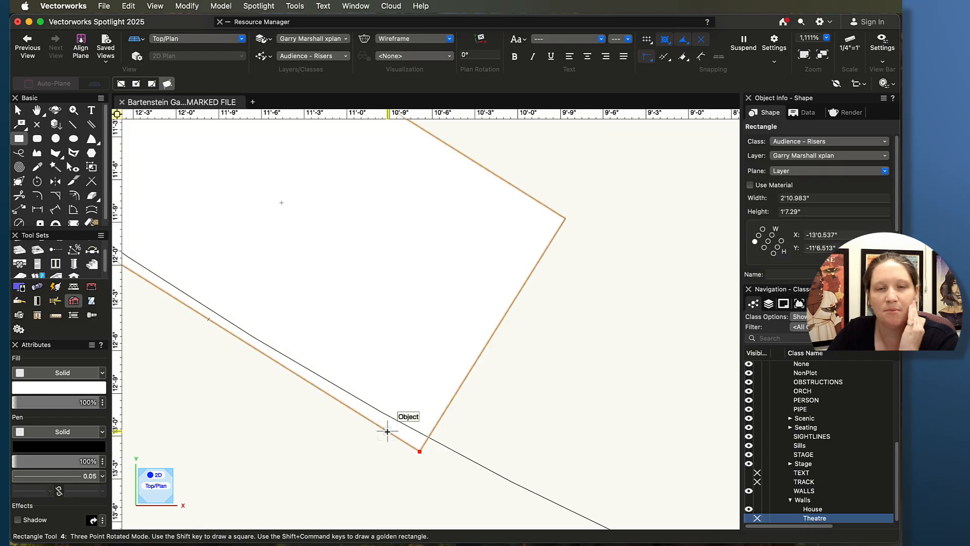
pyautogui.scroll(-6, 389, 432)
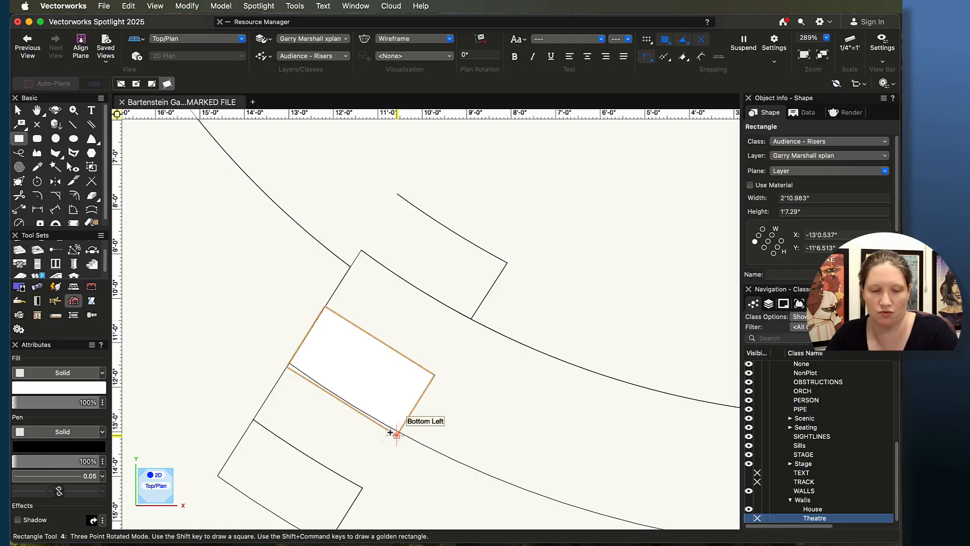
# Step: Extrude the rectangle 5" high and set its bottom Z to 5"
pyautogui.press('super+e')
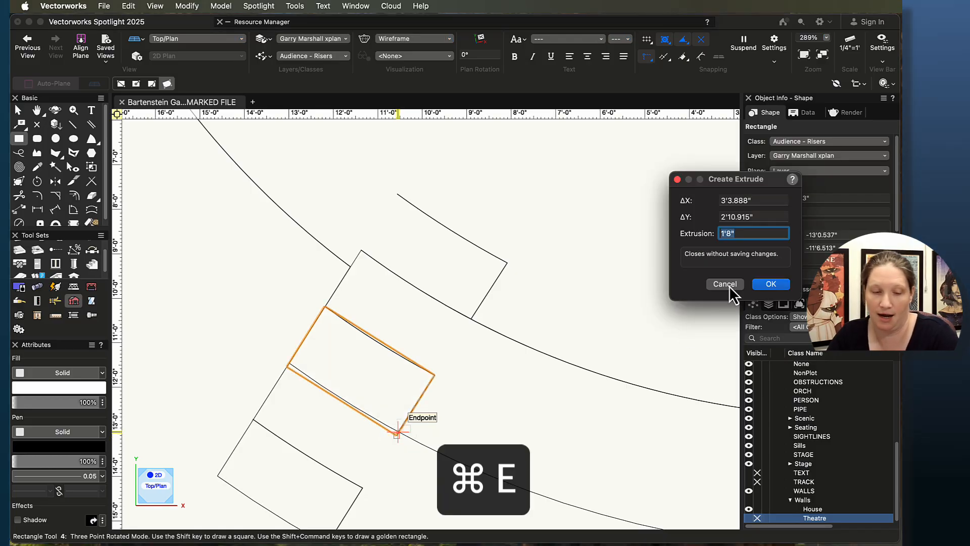
pyautogui.write('5')
pyautogui.hotkey('shift', 'Return')
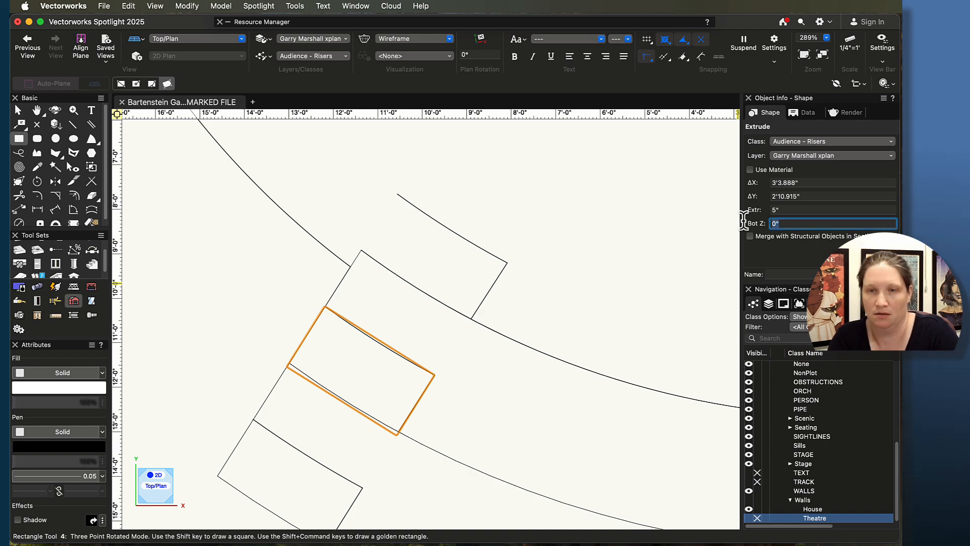
pyautogui.write('5')
pyautogui.press('Return')
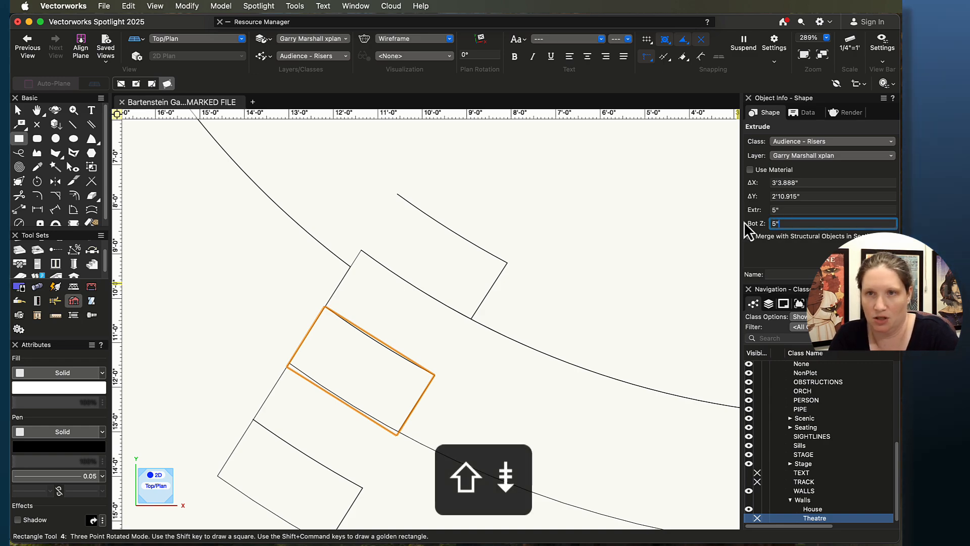
# Step: Move the step extrude to the Theatre House layer and make Theatre House the active layer
pyautogui.click(804, 156)
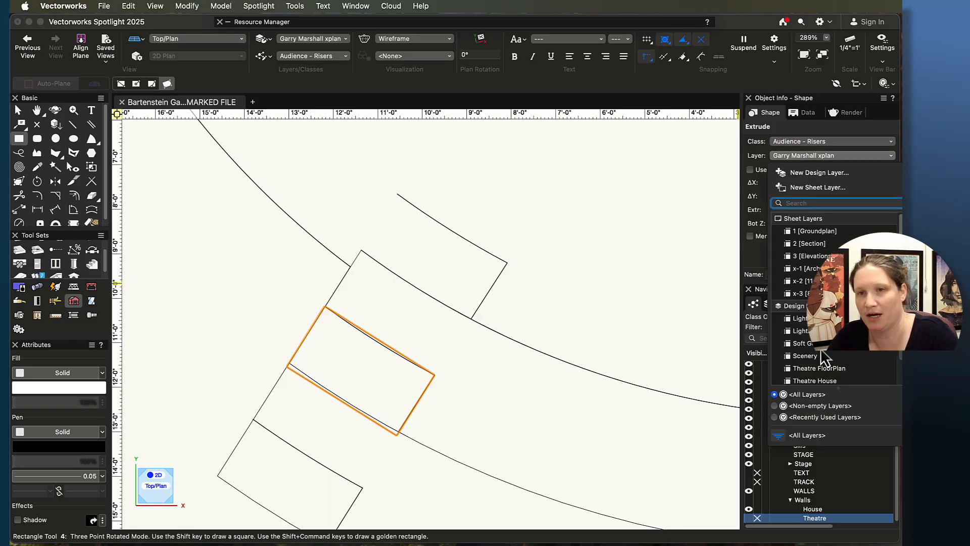
pyautogui.click(774, 356)
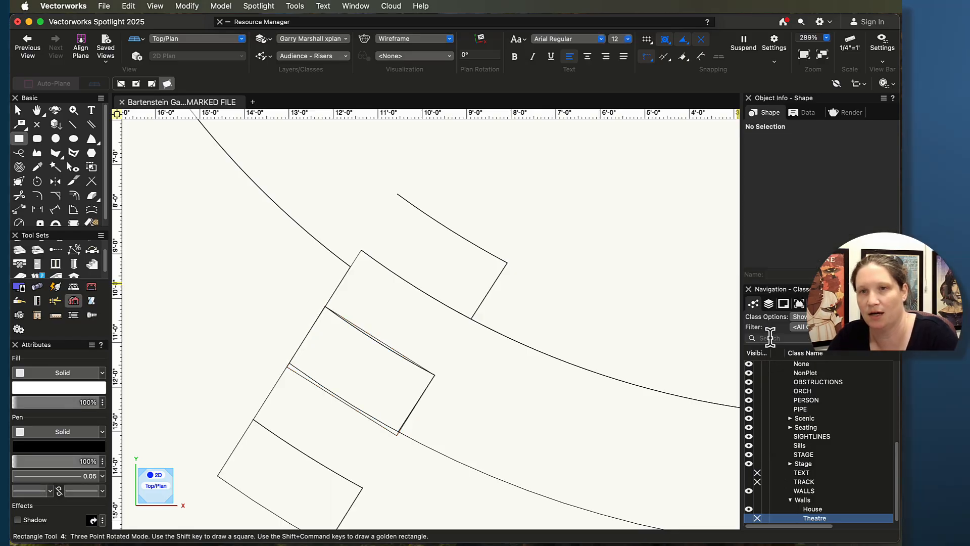
pyautogui.click(310, 38)
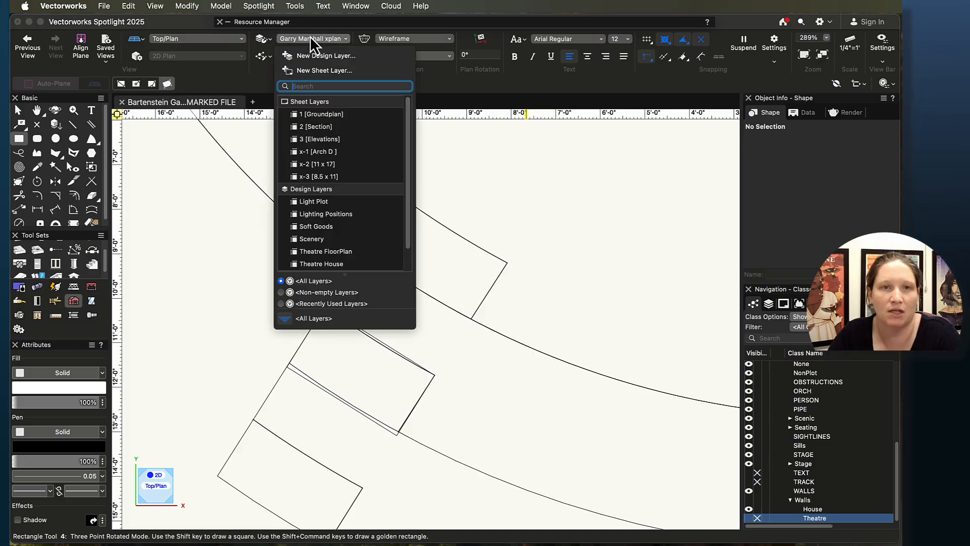
pyautogui.scroll(-2, 326, 187)
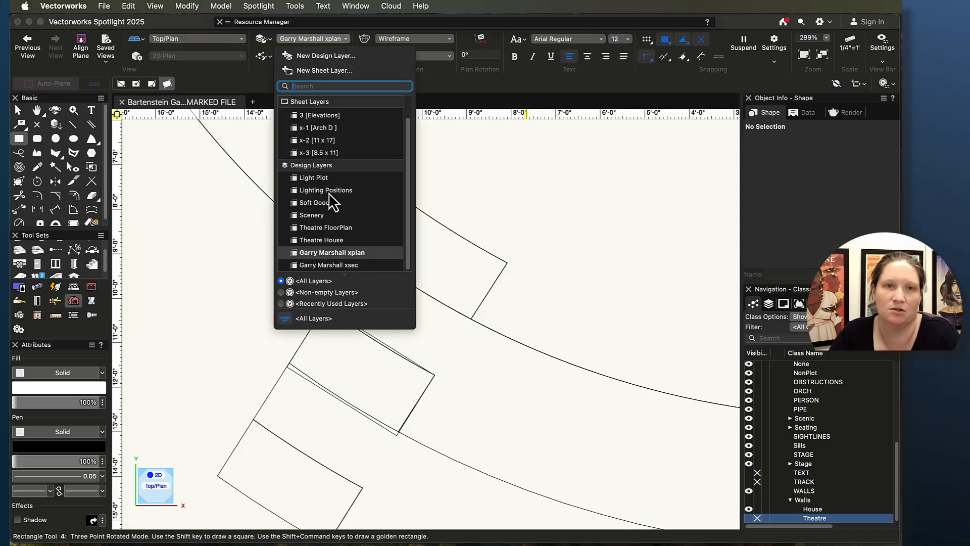
pyautogui.click(286, 241)
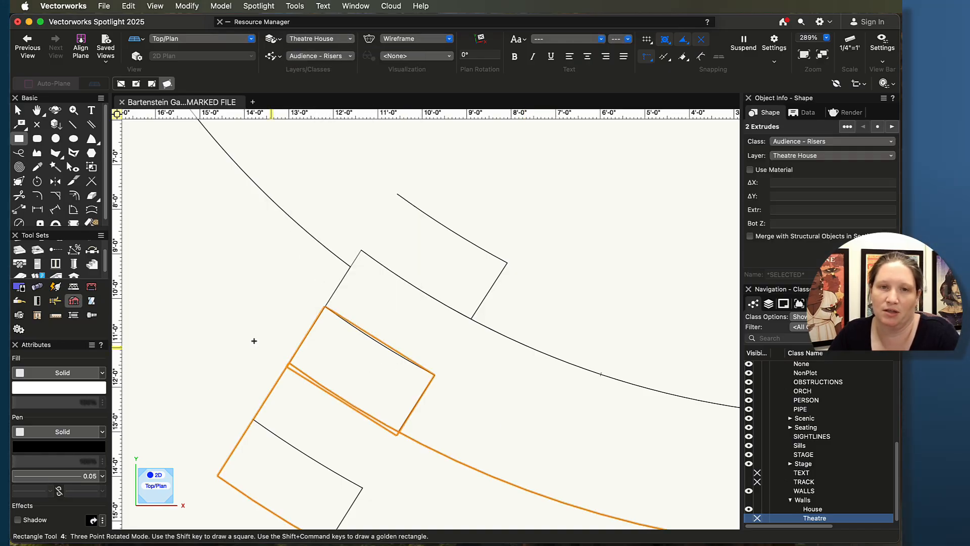
# Step: Select the step extrude, raise its bottom Z to 10", and orbit with the Flyover tool to check it
pyautogui.click(18, 109)
pyautogui.click(232, 368)
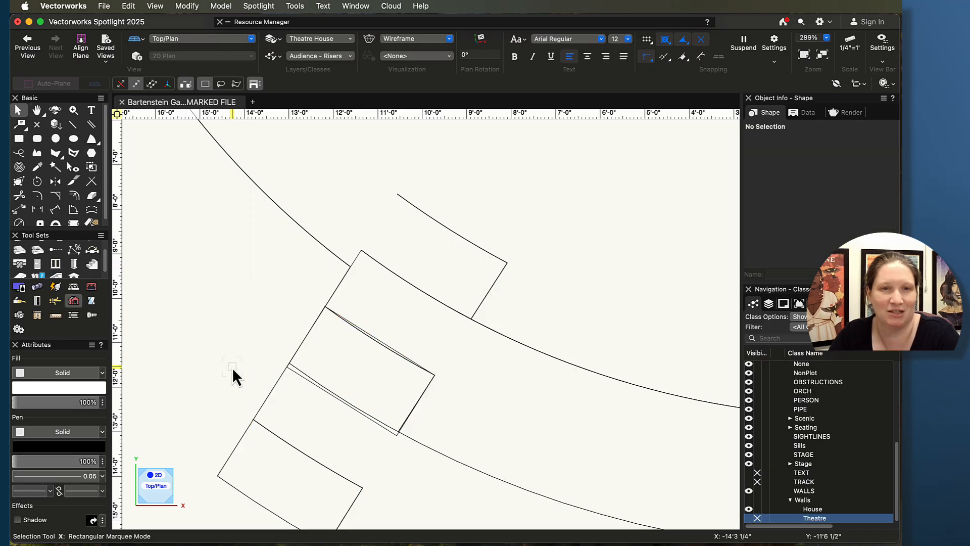
pyautogui.click(430, 384)
pyautogui.moveTo(412, 480); pyautogui.dragTo(420, 377, button='middle')
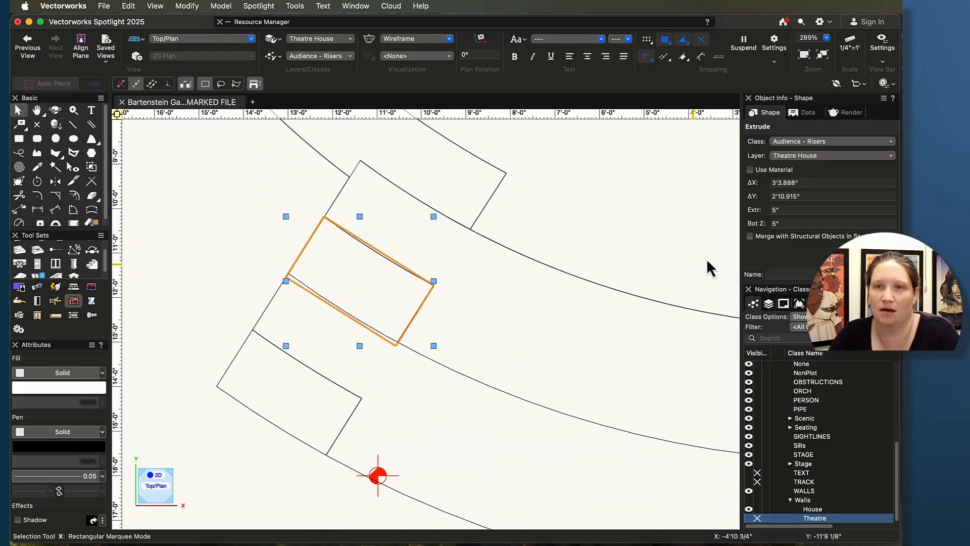
pyautogui.hotkey('shift', 'c')
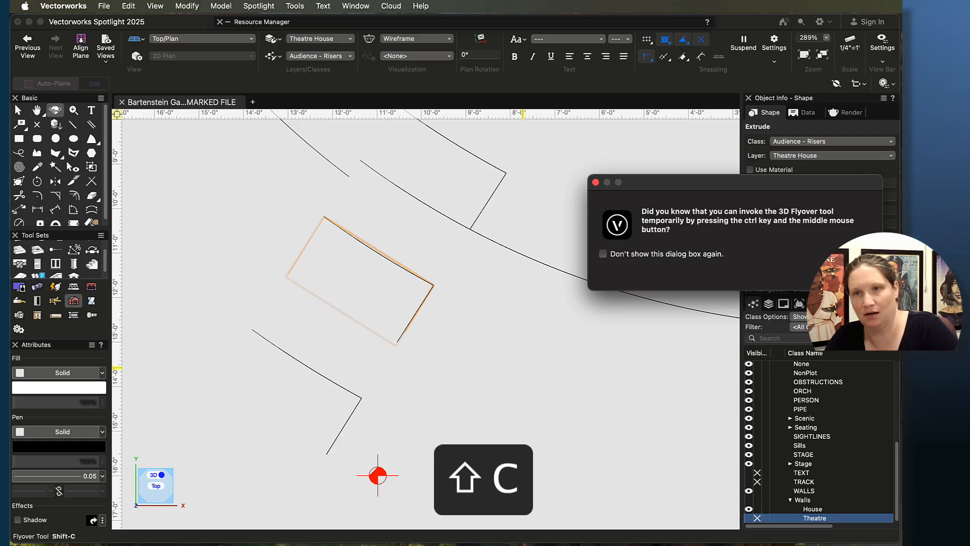
pyautogui.moveTo(557, 359)
pyautogui.mouseDown()
pyautogui.moveTo(514, 374)
pyautogui.moveTo(373, 270)
pyautogui.moveTo(461, 318)
pyautogui.moveTo(599, 285)
pyautogui.mouseUp()
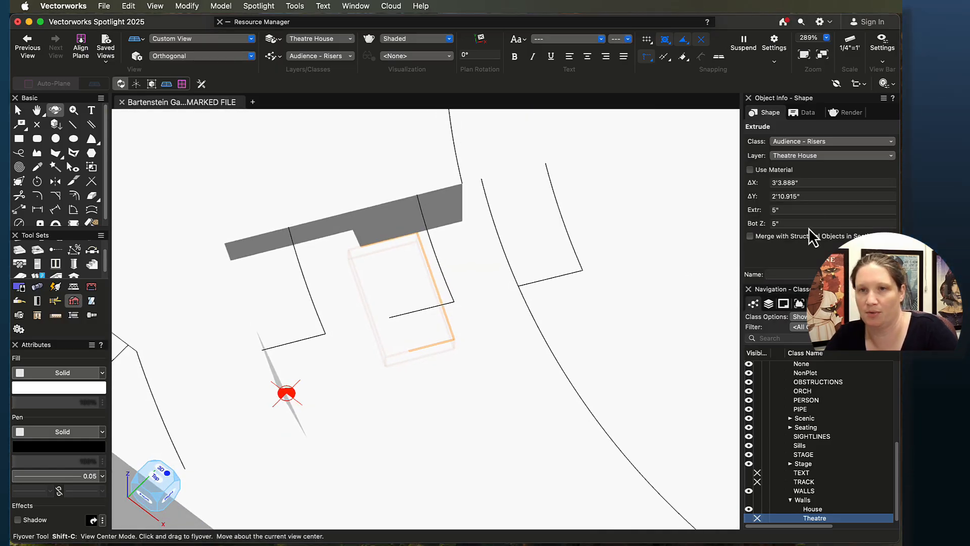
pyautogui.write('10')
pyautogui.press('Return')
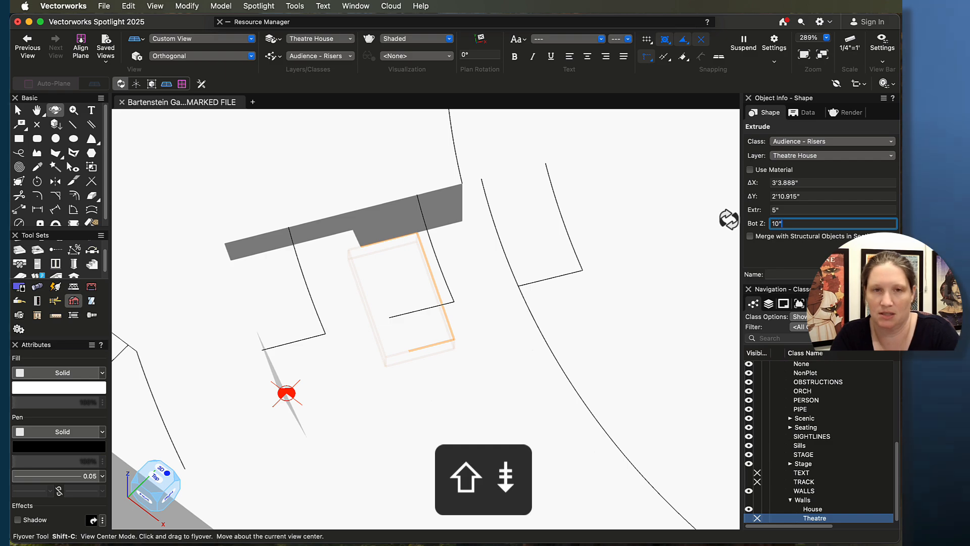
pyautogui.moveTo(621, 286); pyautogui.dragTo(461, 281)
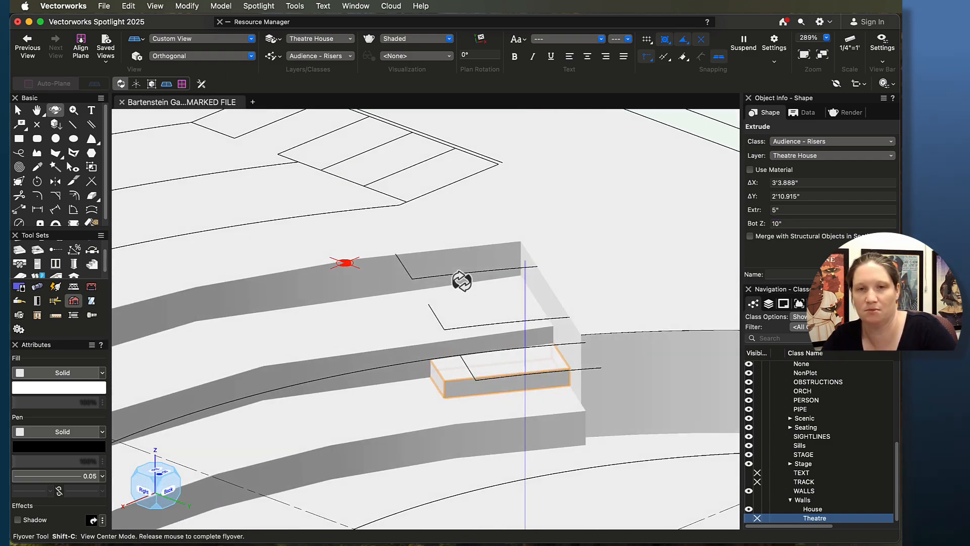
# Step: In Top/Plan view, duplicate the step, snap the copy onto the aisle step nearest the stage, and set its bottom Z to 0"
pyautogui.press('super+5')
pyautogui.press('super+d')
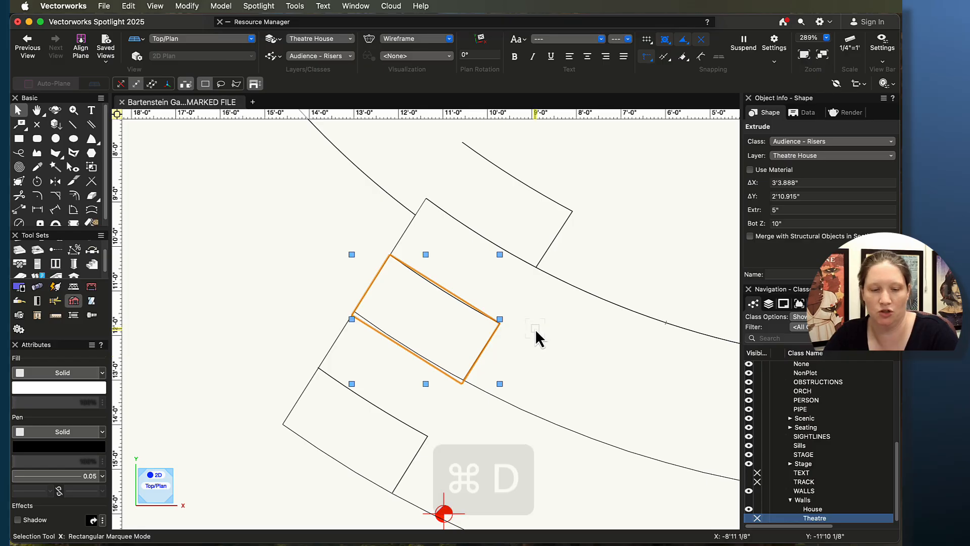
pyautogui.scroll(2, 433, 326)
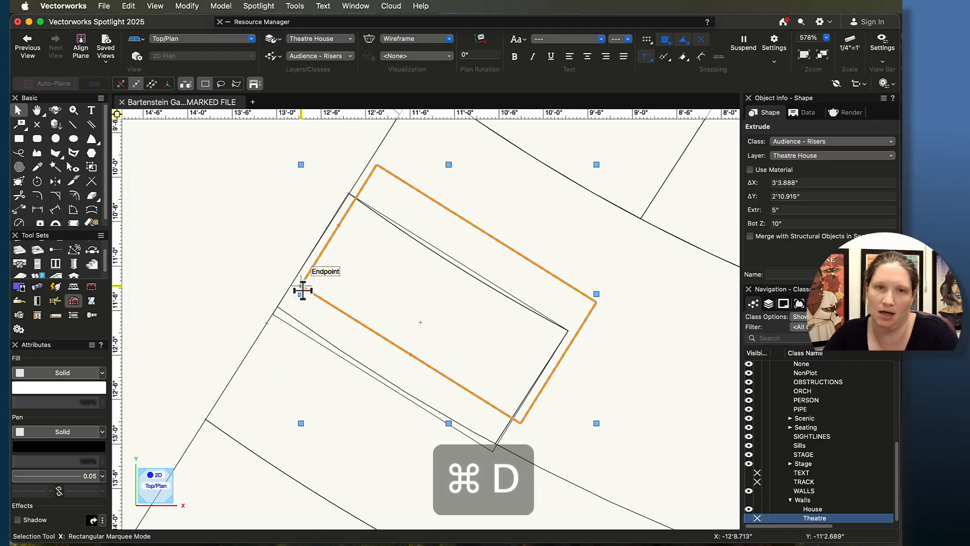
pyautogui.moveTo(302, 286); pyautogui.dragTo(530, 286)
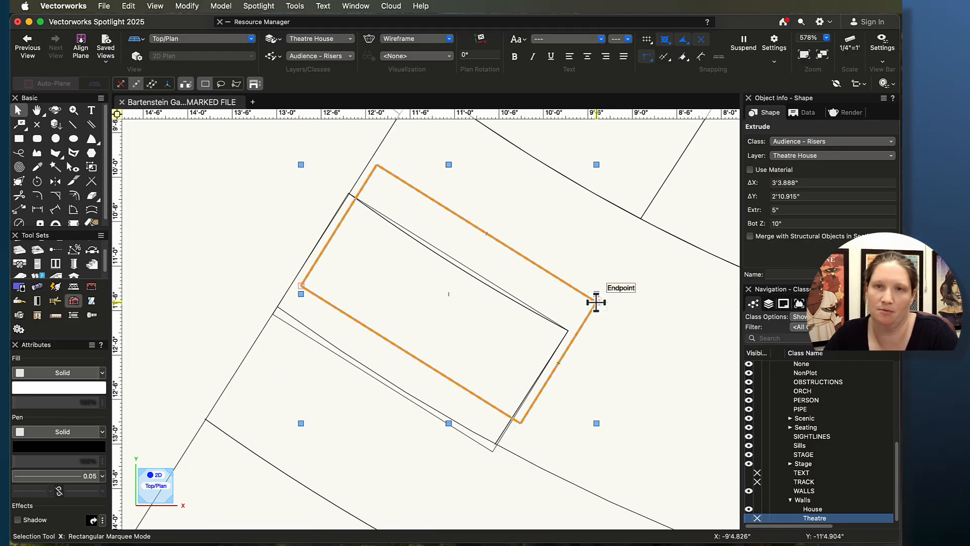
pyautogui.moveTo(597, 302); pyautogui.dragTo(642, 292)
pyautogui.press('space')
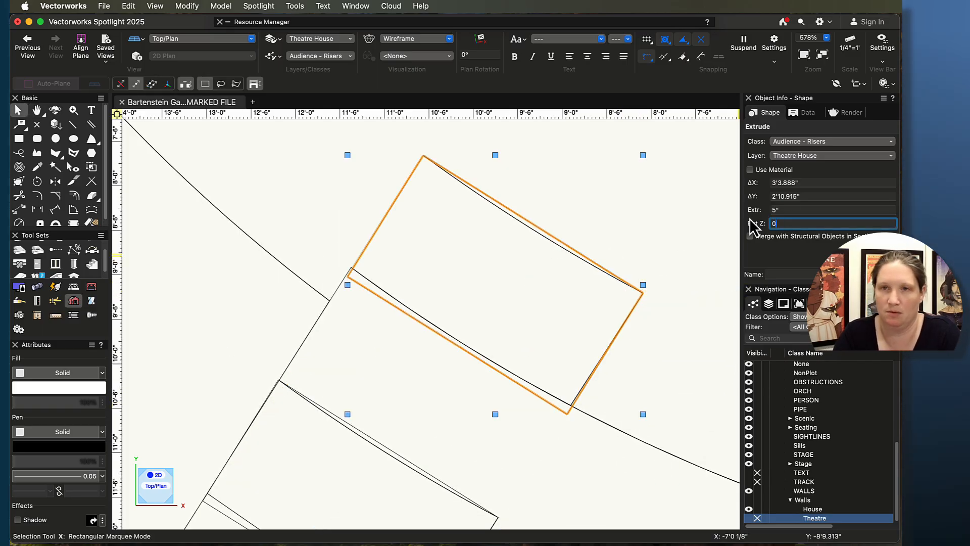
pyautogui.write('0')
pyautogui.press('Return')
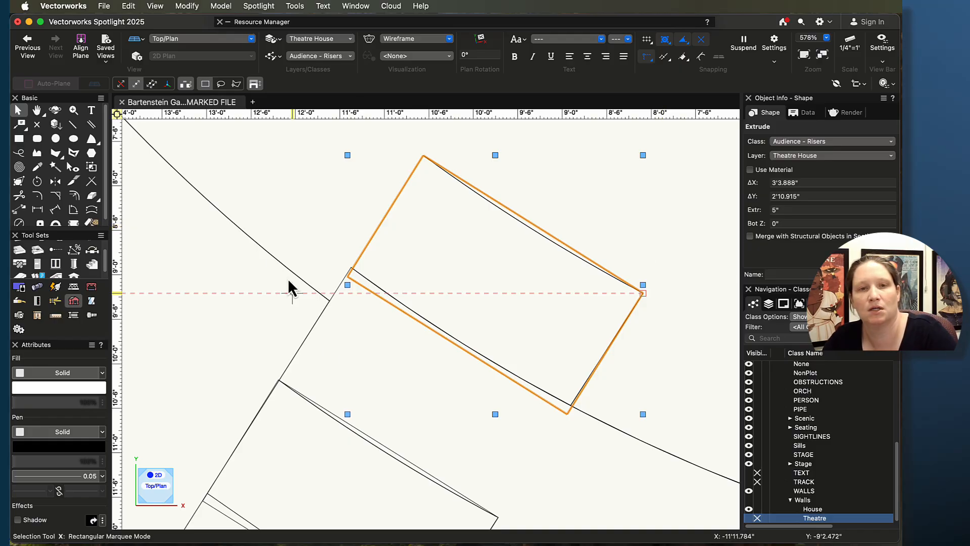
pyautogui.scroll(5, 287, 278)
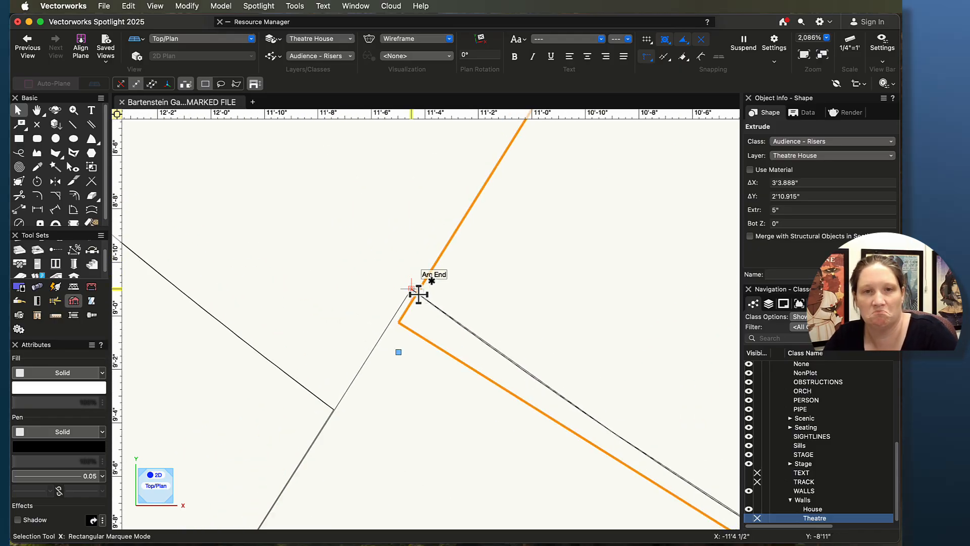
pyautogui.click(409, 290)
pyautogui.scroll(5, 418, 290)
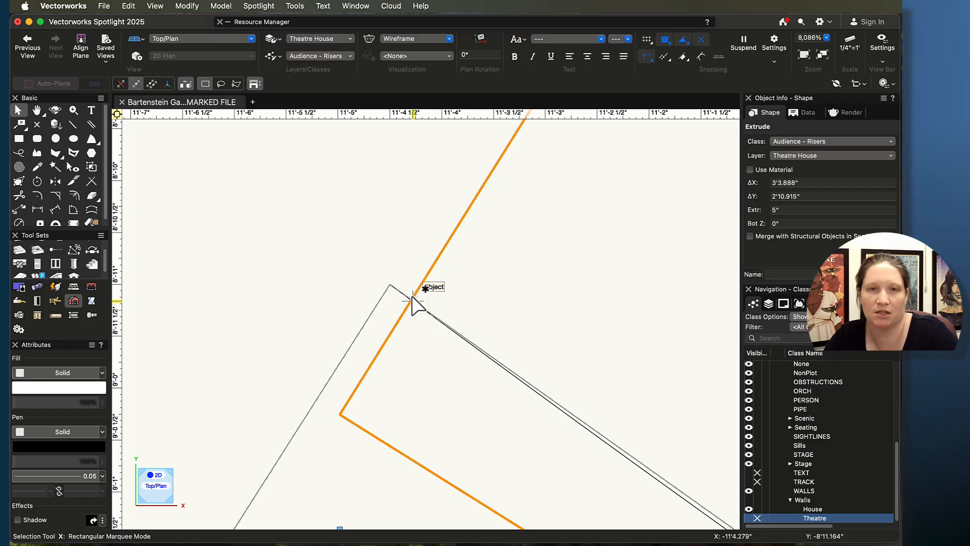
pyautogui.scroll(-10, 413, 302)
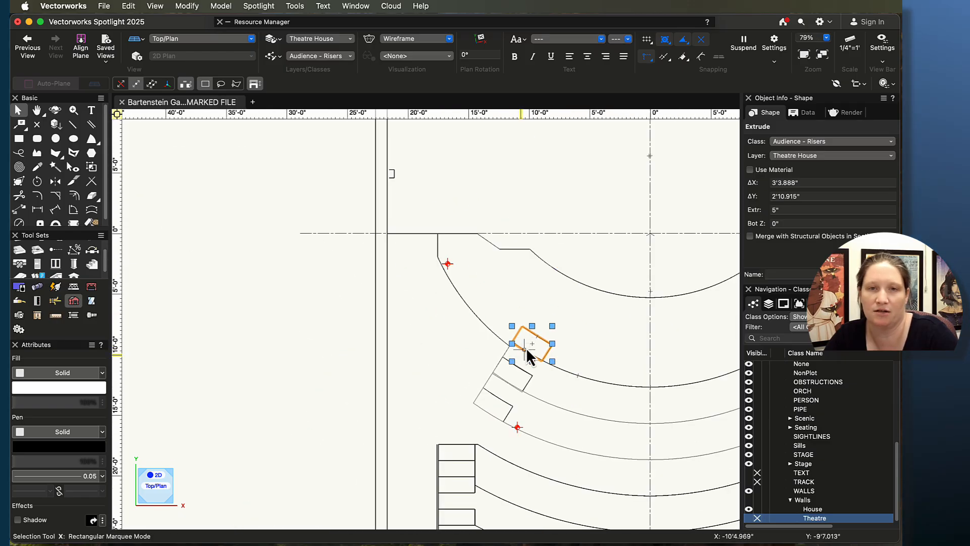
pyautogui.scroll(5, 542, 411)
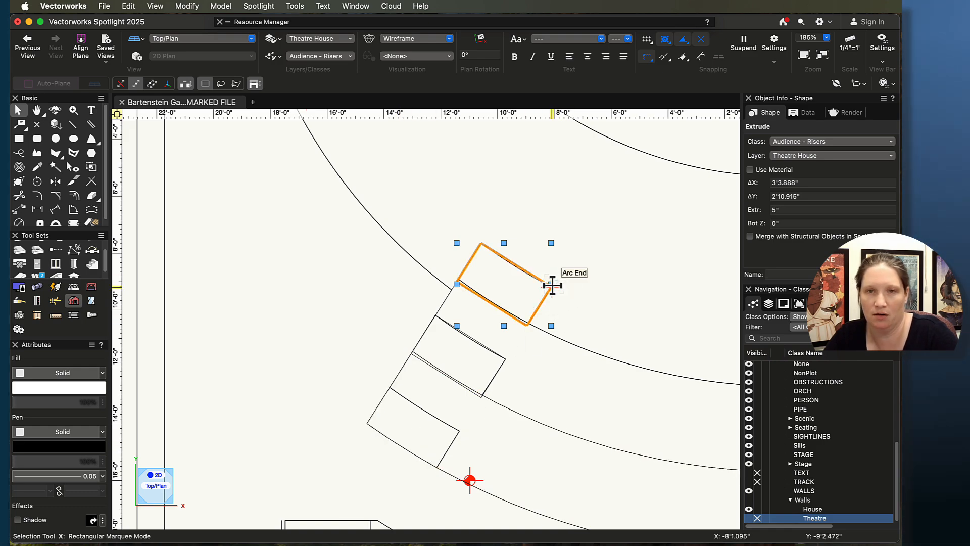
# Step: Copy and paste the step extrude and move the pasted copy onto the lowest left aisle step
pyautogui.press('super+c')
pyautogui.press('super+v')
pyautogui.moveTo(542, 295); pyautogui.dragTo(424, 413)
pyautogui.scroll(5, 468, 440)
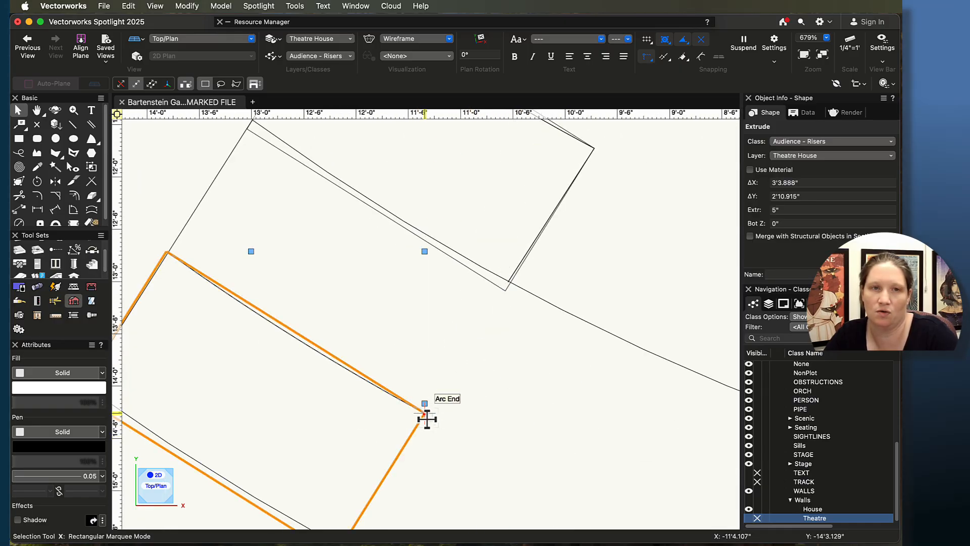
pyautogui.scroll(-4, 426, 416)
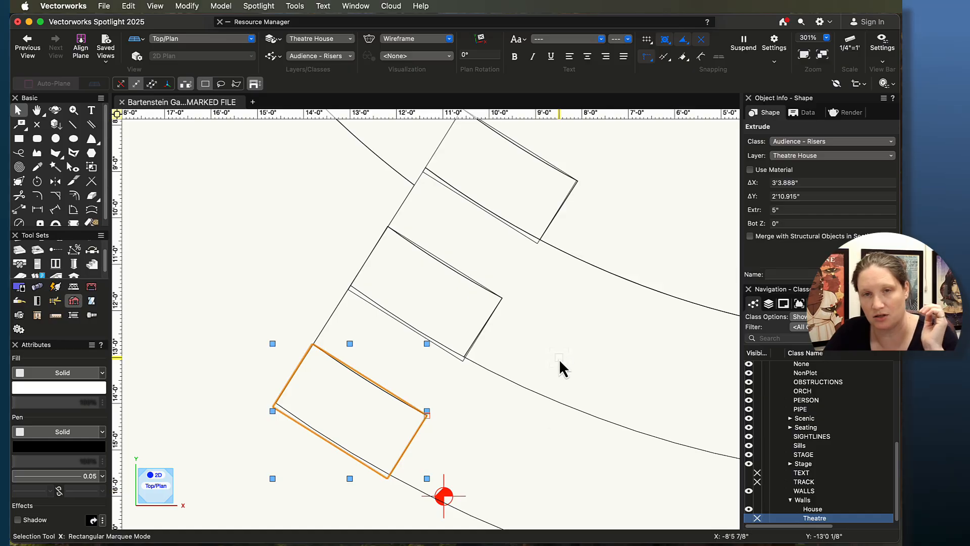
pyautogui.scroll(-8, 667, 397)
# Step: Select the lowest aisle step extrude and set its bottom Z to 20"
pyautogui.moveTo(672, 399); pyautogui.dragTo(444, 353, button='middle')
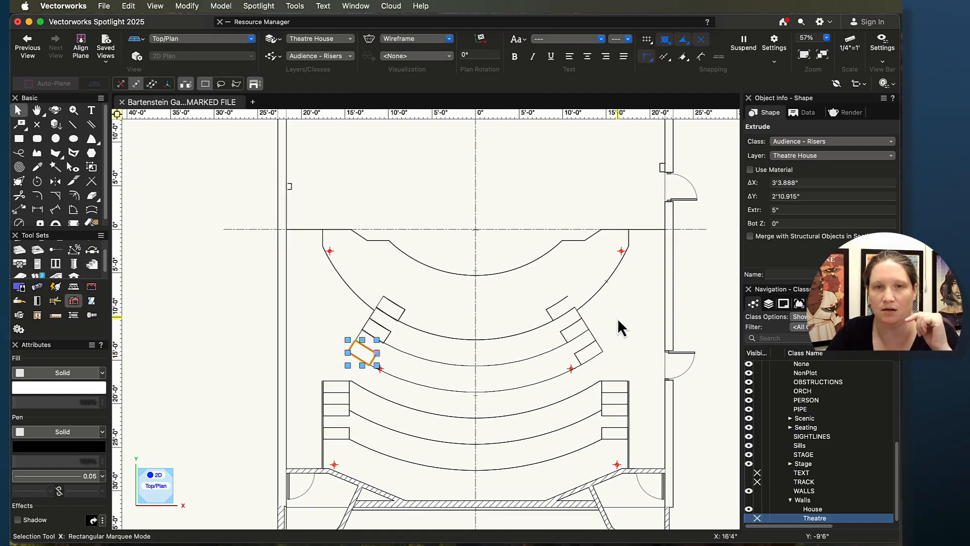
pyautogui.moveTo(423, 295); pyautogui.dragTo(423, 319)
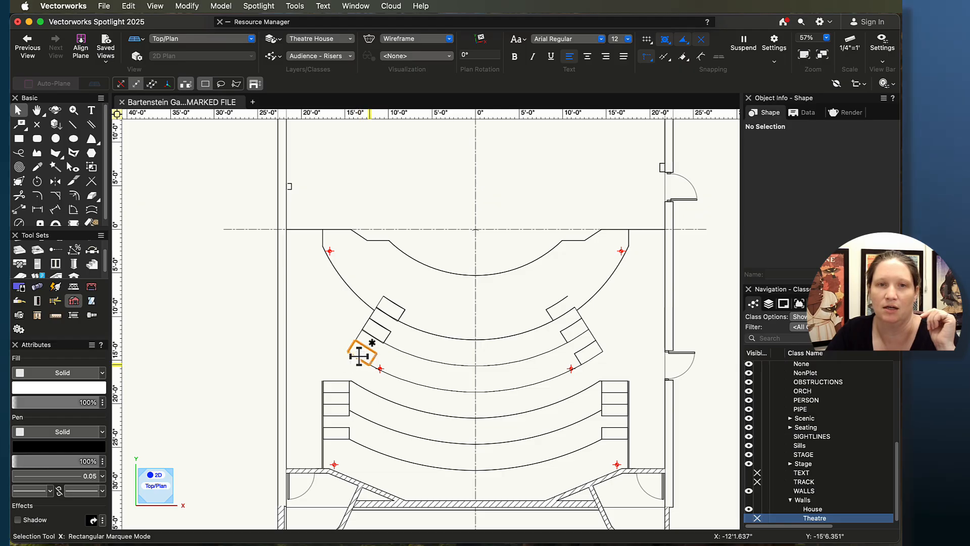
pyautogui.click(359, 356)
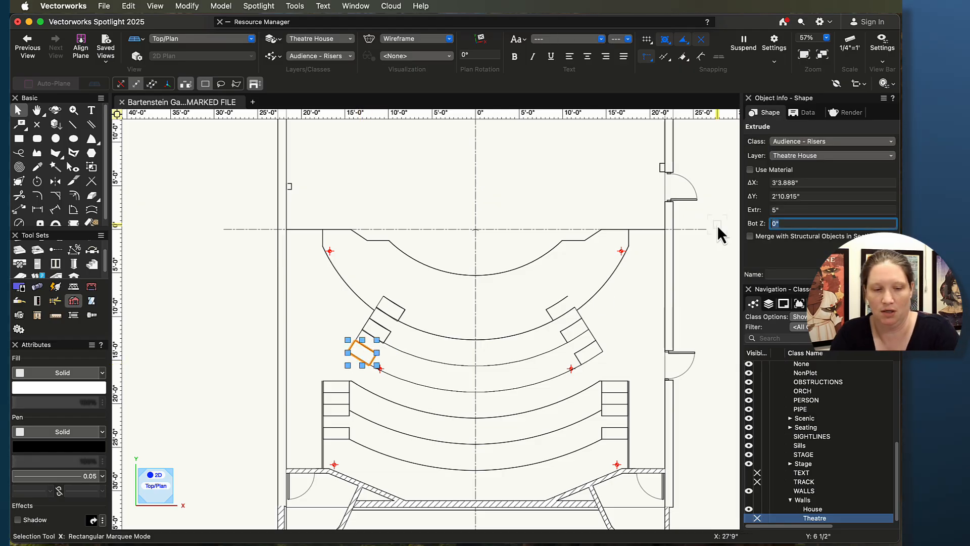
pyautogui.write('20')
pyautogui.press('Return')
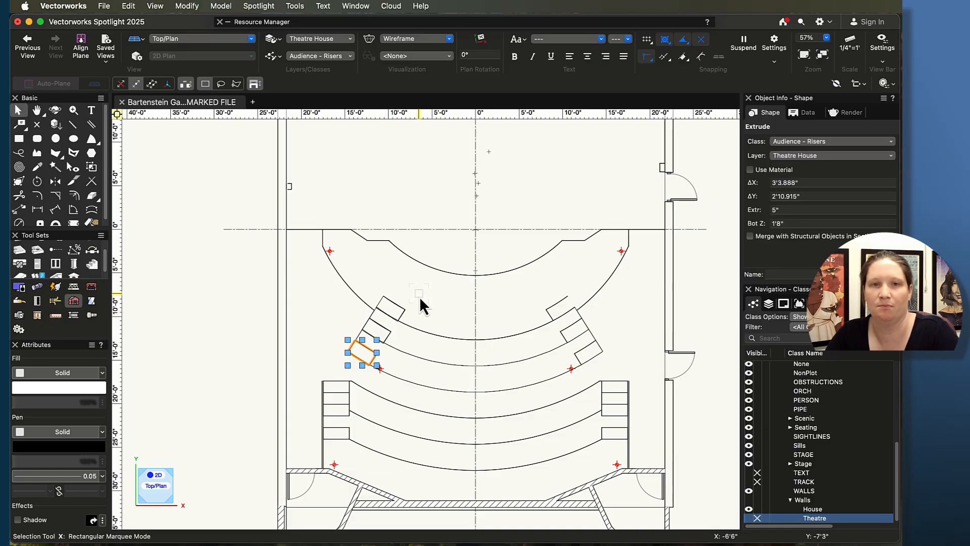
# Step: Select the three left aisle step extrudes and mirror a duplicate of them across the centre line to the right aisle
pyautogui.moveTo(362, 274); pyautogui.dragTo(407, 371)
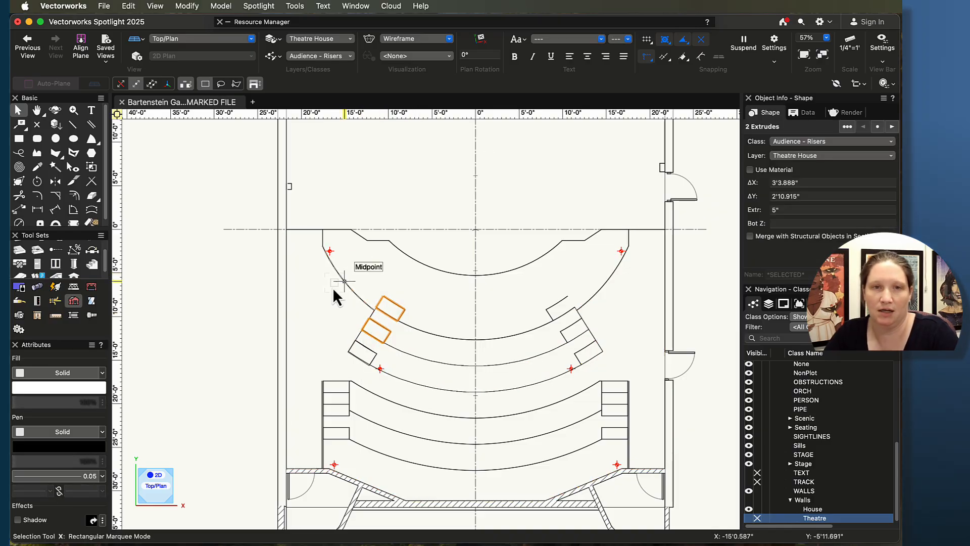
pyautogui.moveTo(427, 292); pyautogui.dragTo(338, 390)
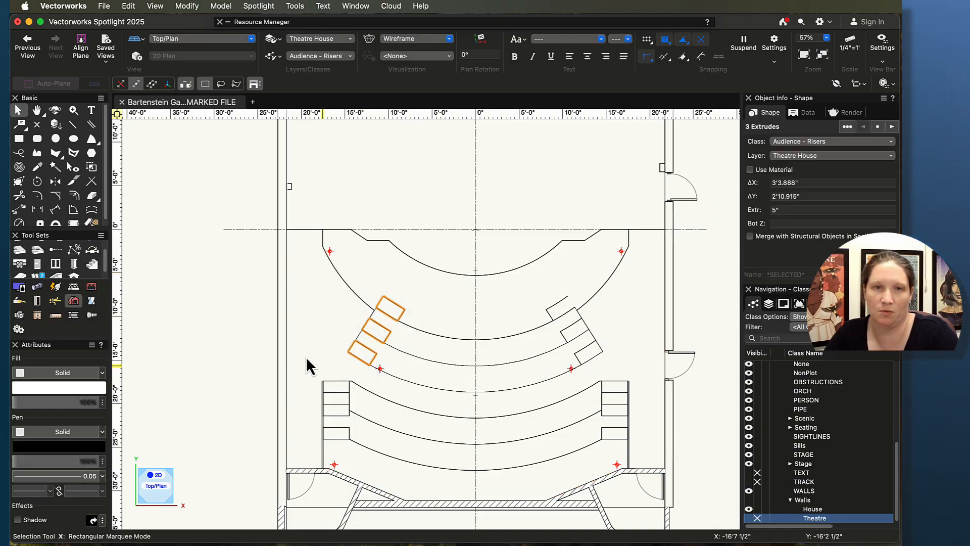
pyautogui.click(56, 181)
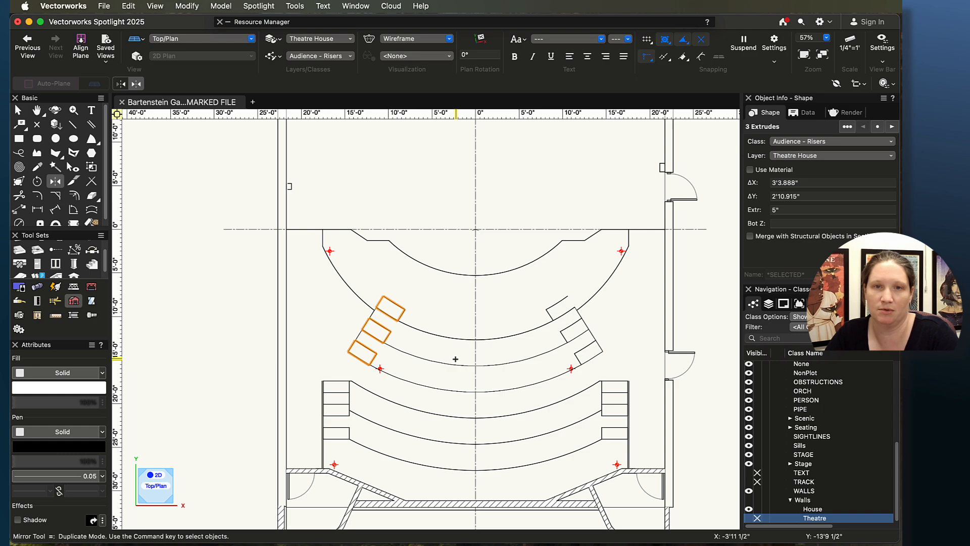
pyautogui.click(475, 380)
pyautogui.click(475, 316)
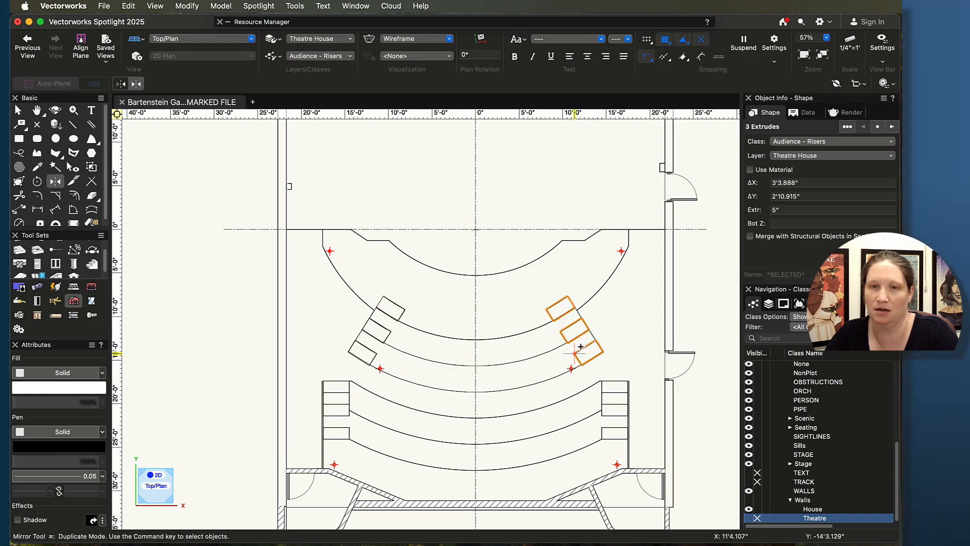
# Step: Zoom in to inspect how the mirrored steps sit against the right aisle riser lines
pyautogui.scroll(10, 581, 346)
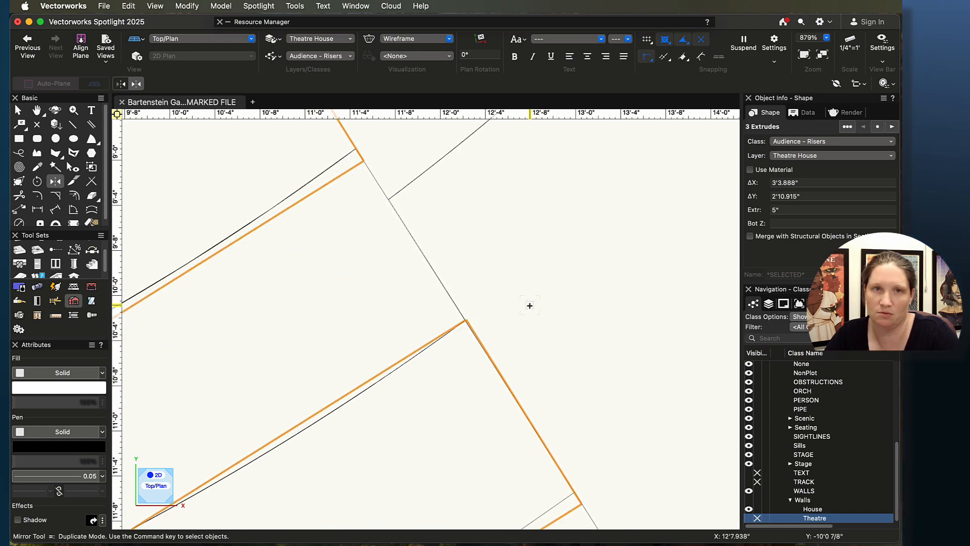
pyautogui.scroll(-6, 530, 305)
pyautogui.scroll(4, 558, 386)
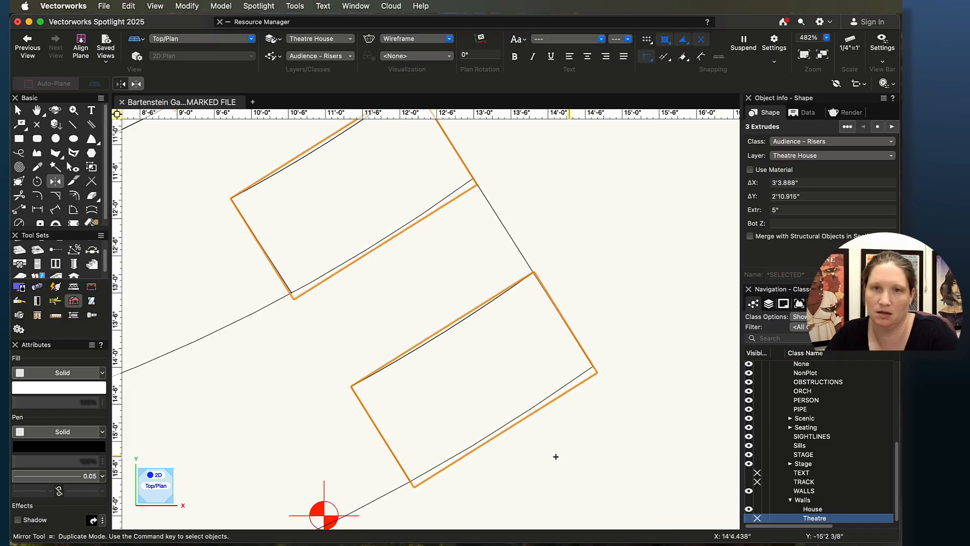
pyautogui.scroll(-6, 545, 448)
pyautogui.moveTo(410, 435); pyautogui.dragTo(512, 315, button='middle')
pyautogui.scroll(1, 339, 423)
pyautogui.press('x')
pyautogui.press('x')
pyautogui.scroll(-1, 347, 424)
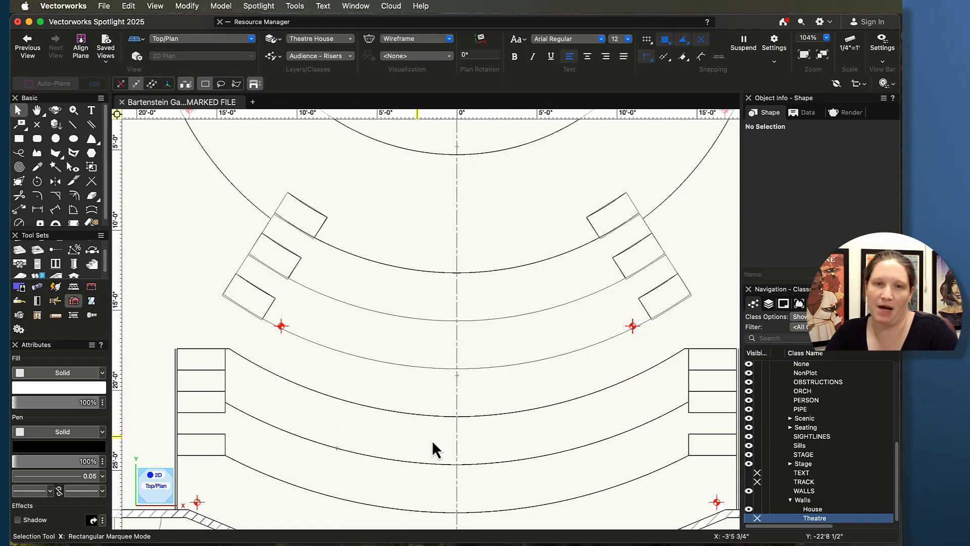
# Step: Make Garry Marshall xplan the active layer and delete the stray line beside the lower right aisle steps
pyautogui.moveTo(501, 442)
pyautogui.mouseDown(button='middle')
pyautogui.moveTo(459, 333)
pyautogui.moveTo(464, 351)
pyautogui.mouseUp(button='middle')
pyautogui.scroll(-1, 462, 341)
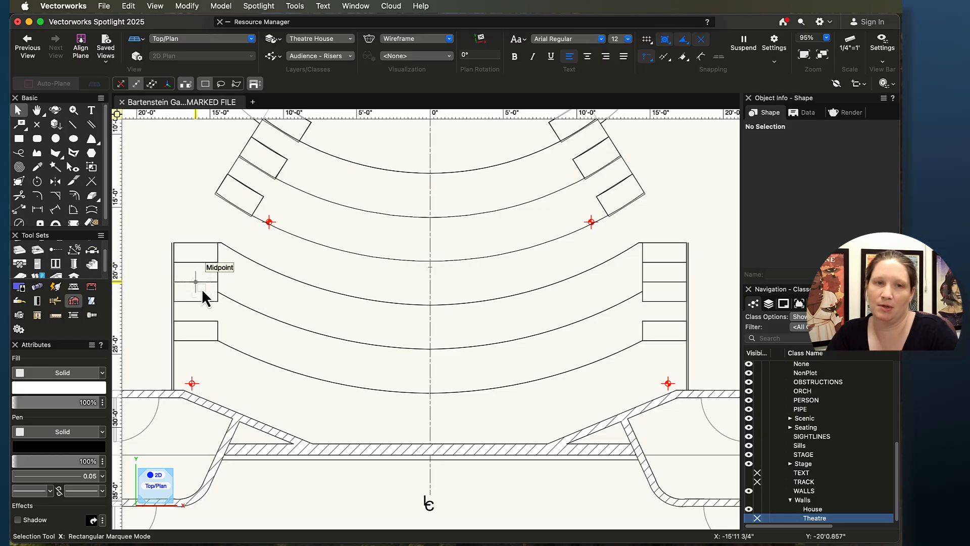
pyautogui.scroll(5, 197, 268)
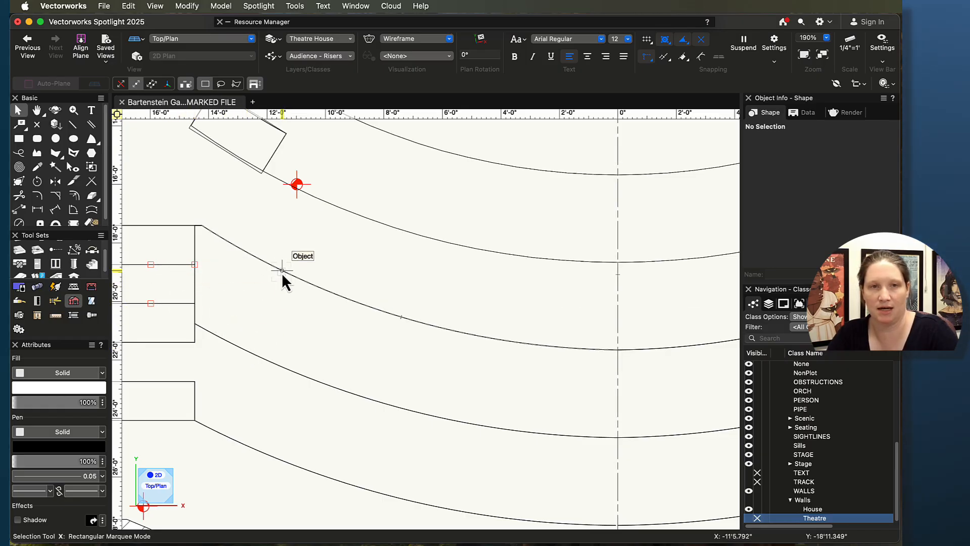
pyautogui.scroll(-3, 282, 272)
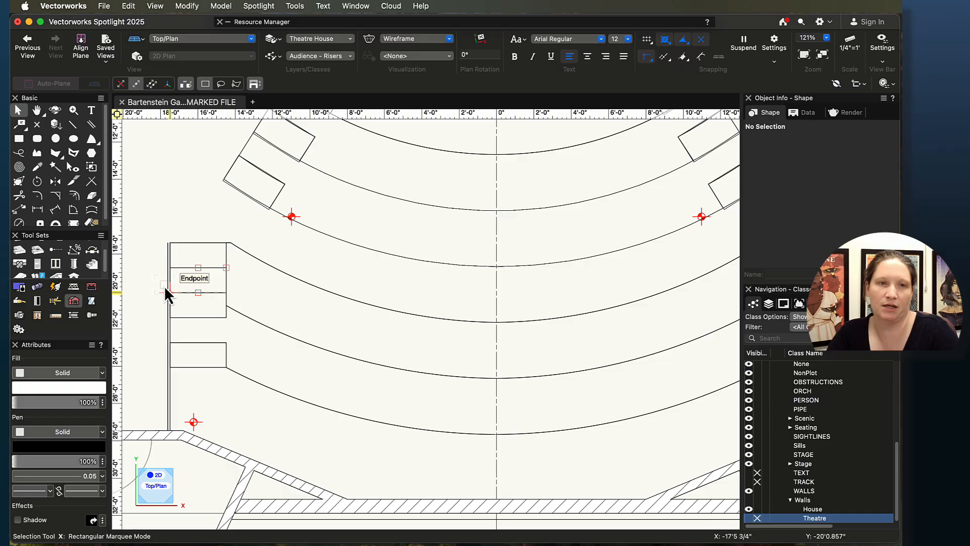
pyautogui.scroll(-4, 464, 399)
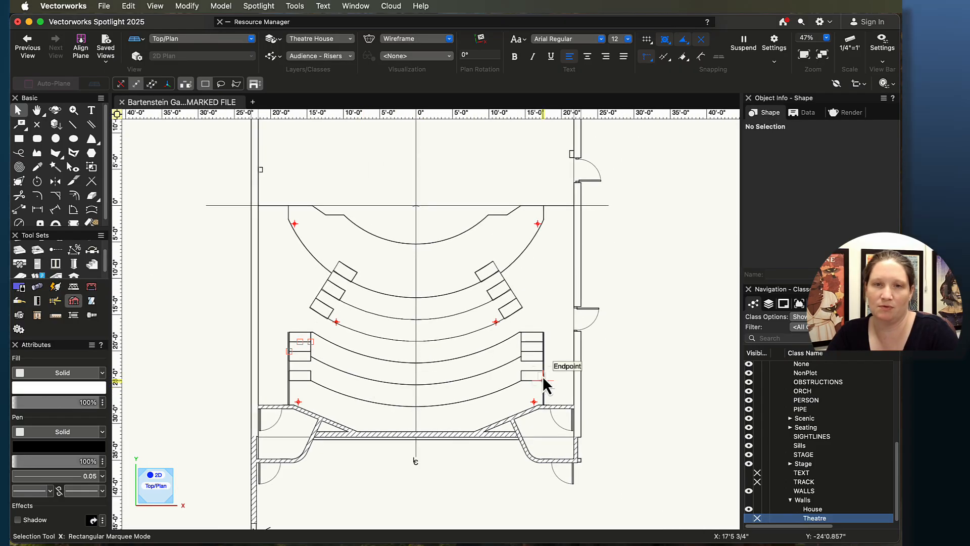
pyautogui.scroll(4, 542, 375)
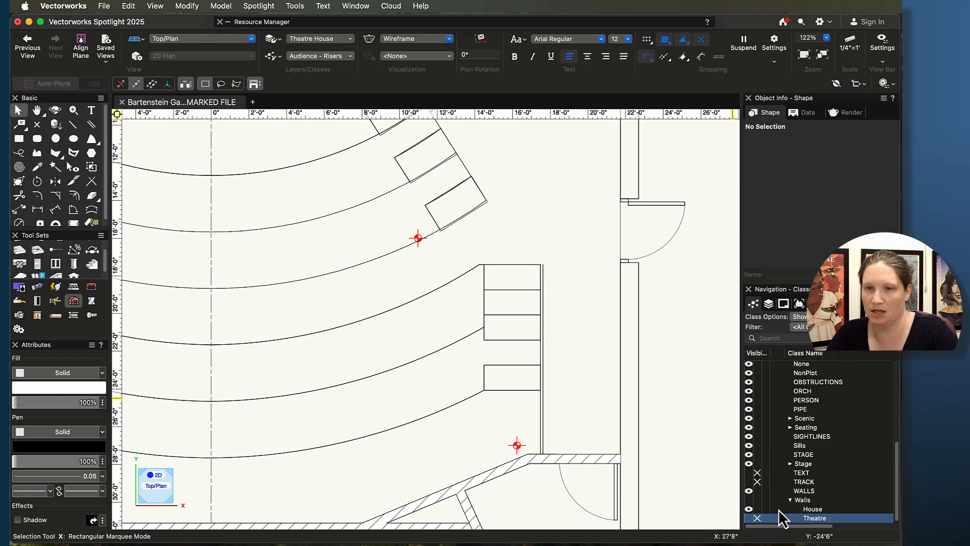
pyautogui.click(779, 304)
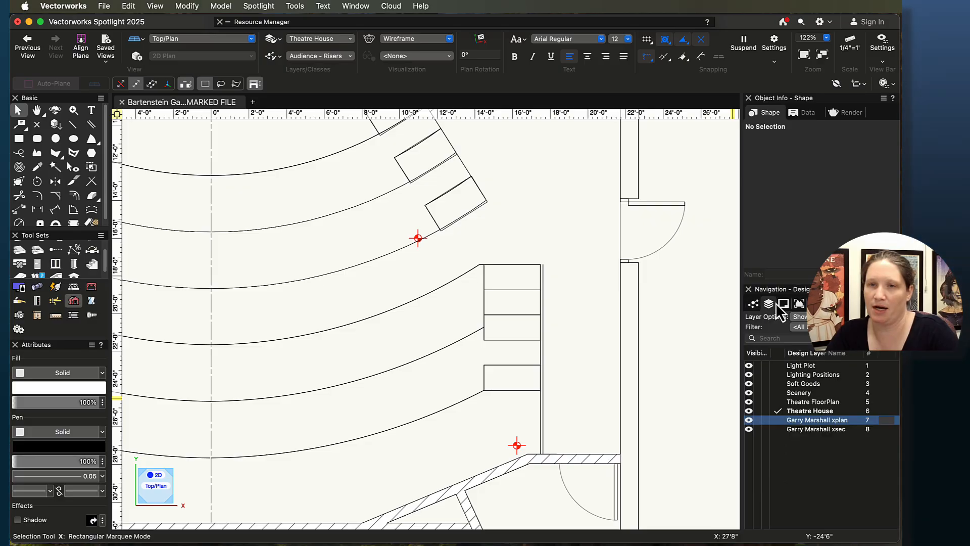
pyautogui.click(778, 419)
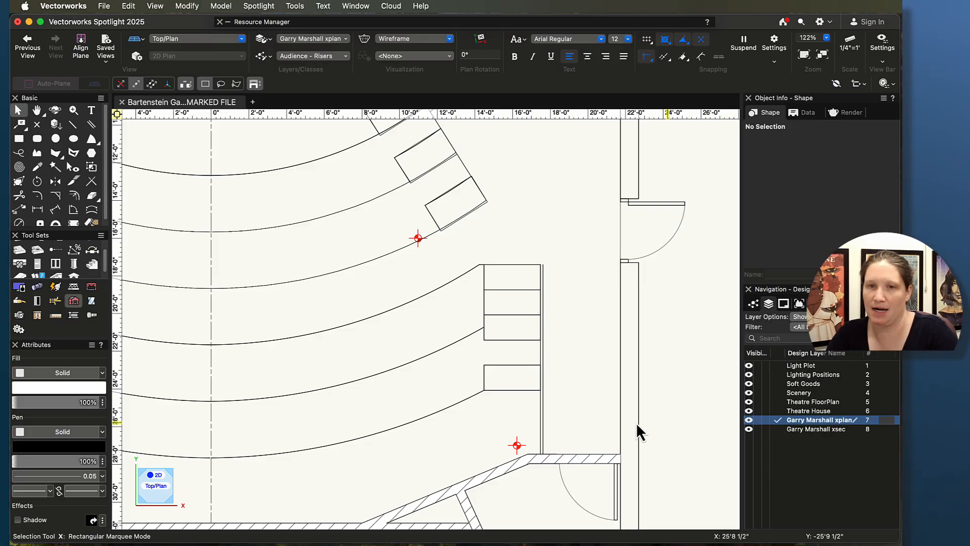
pyautogui.click(542, 421)
pyautogui.press('Delete')
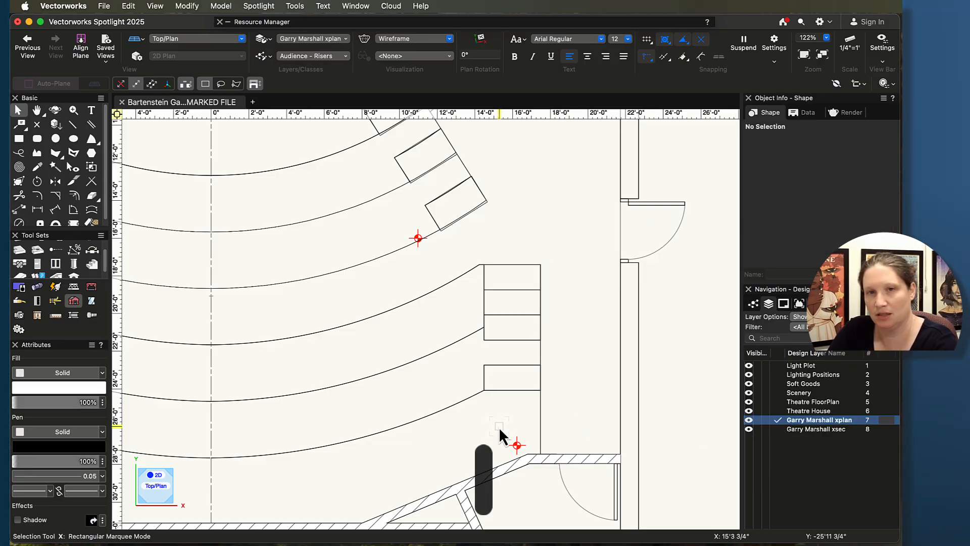
# Step: Delete a second stray line across the lower right aisle steps and make Theatre House the active layer again
pyautogui.scroll(-3, 498, 427)
pyautogui.moveTo(501, 420); pyautogui.dragTo(780, 390, button='middle')
pyautogui.scroll(10, 423, 357)
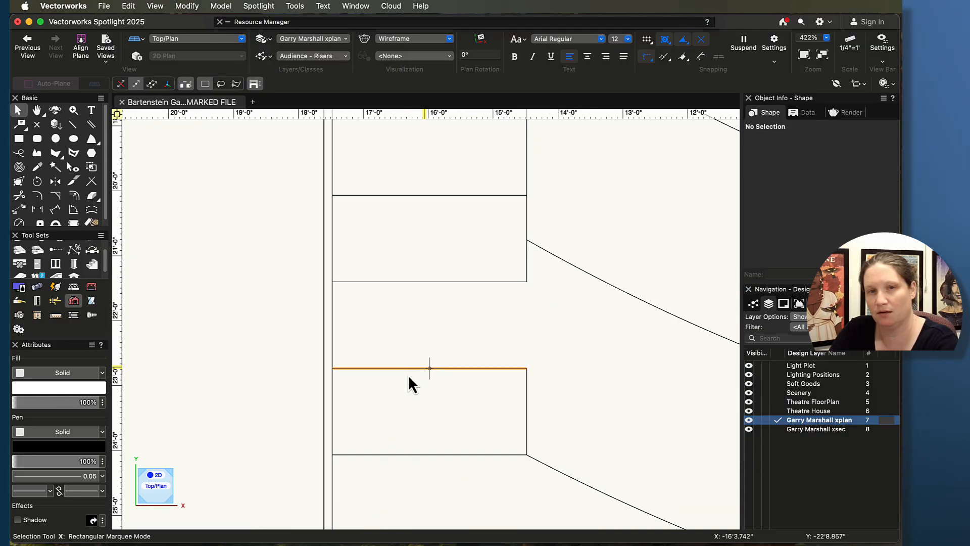
pyautogui.click(322, 378)
pyautogui.press('Delete')
pyautogui.scroll(-8, 444, 375)
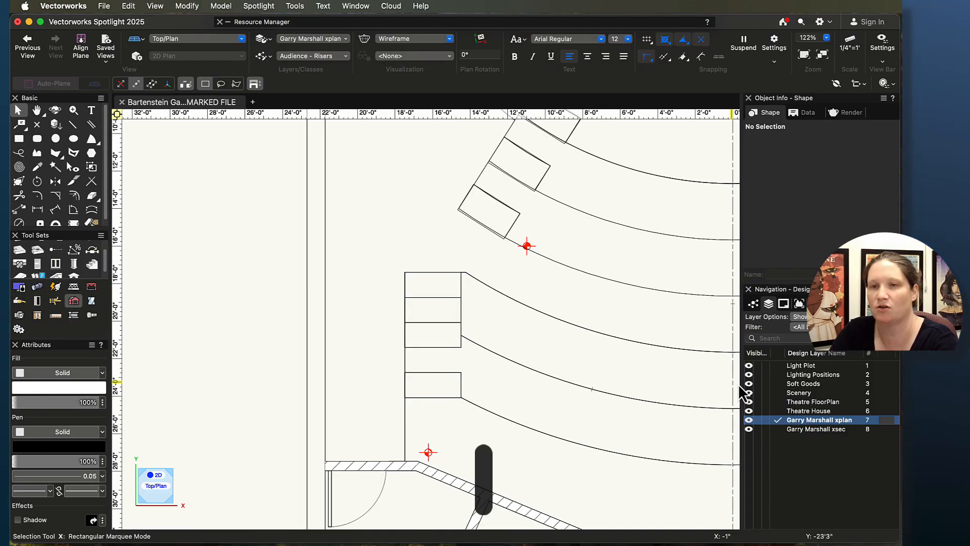
pyautogui.click(778, 412)
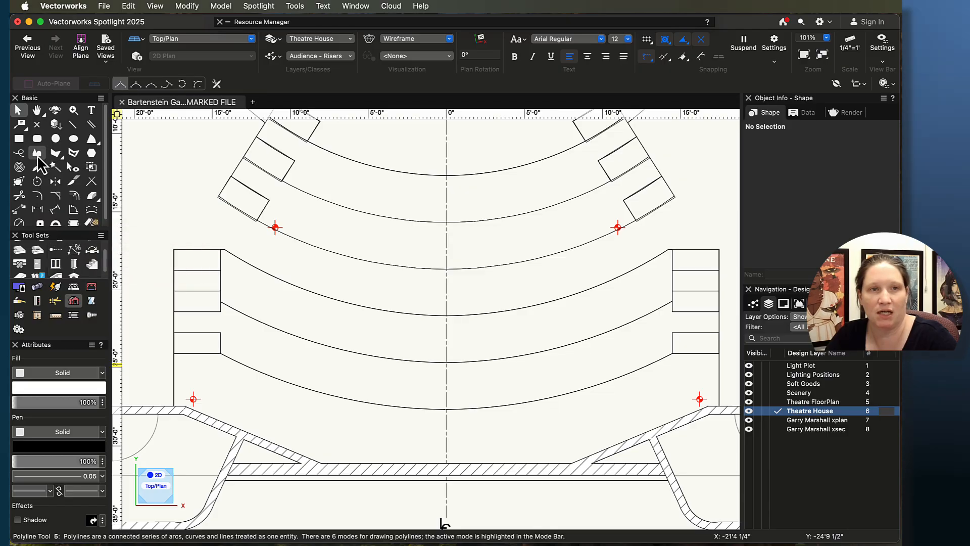
# Step: With the Polyline tool, trace the house floor outline from the left aisle steps along the front wall to the right side
pyautogui.click(37, 152)
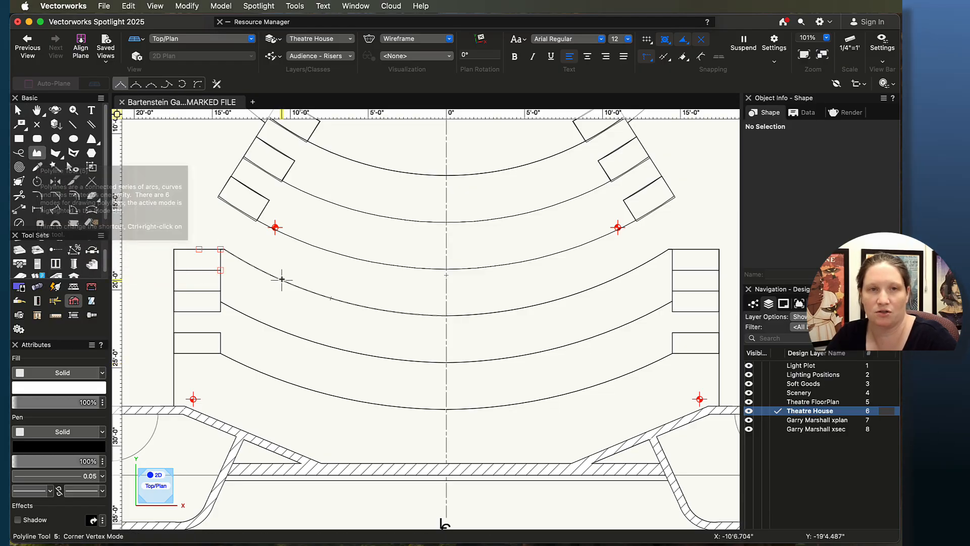
pyautogui.scroll(3, 282, 277)
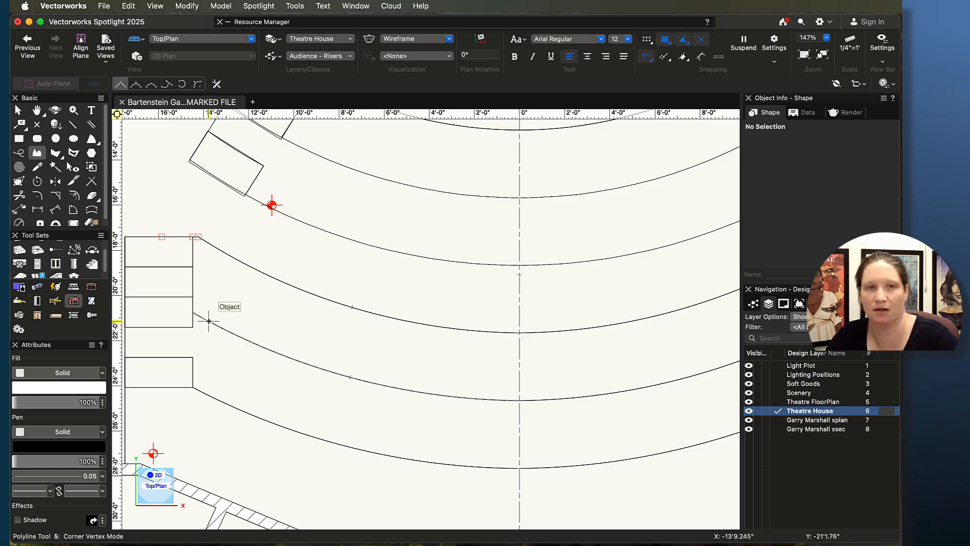
pyautogui.scroll(3, 162, 235)
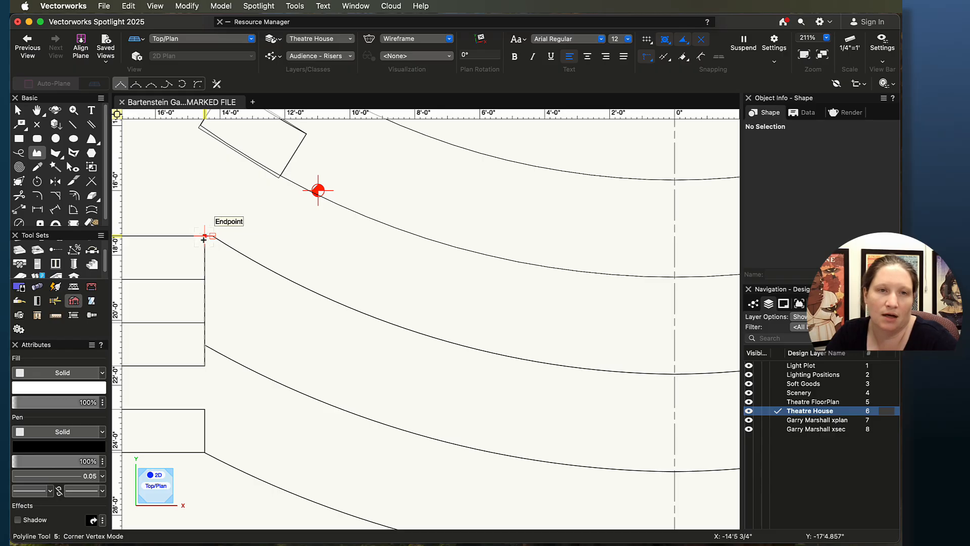
pyautogui.moveTo(149, 288); pyautogui.dragTo(298, 305, button='middle')
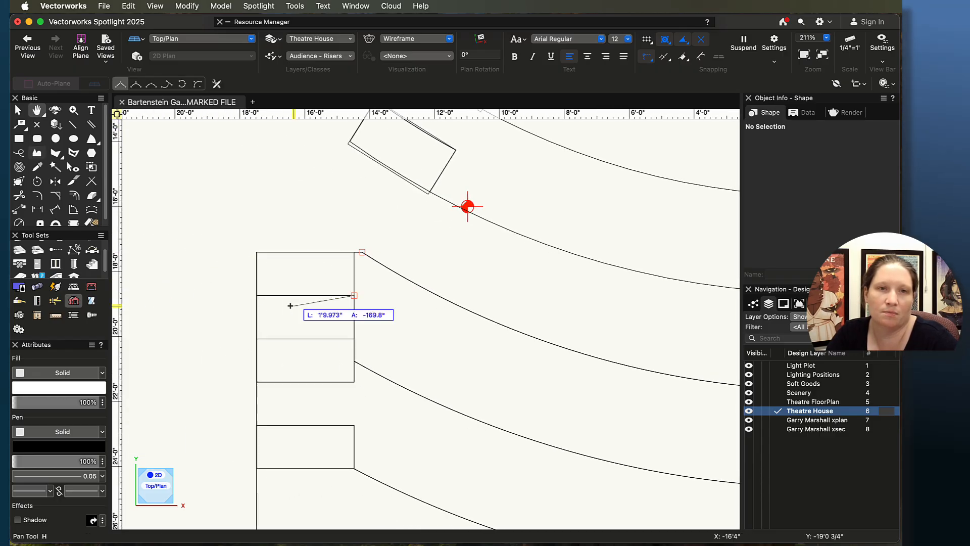
pyautogui.moveTo(269, 450); pyautogui.dragTo(277, 242, button='middle')
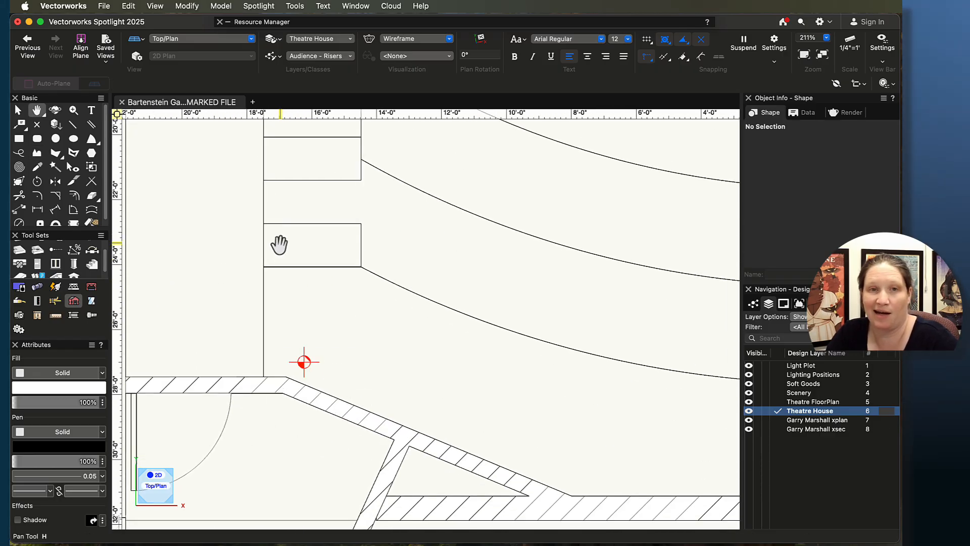
pyautogui.scroll(-3, 281, 283)
pyautogui.click(267, 335)
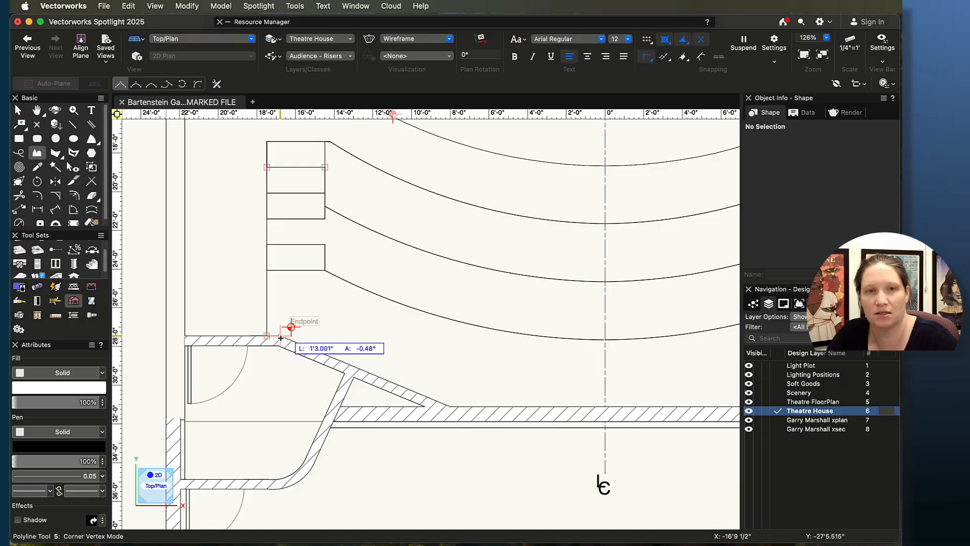
pyautogui.click(451, 406)
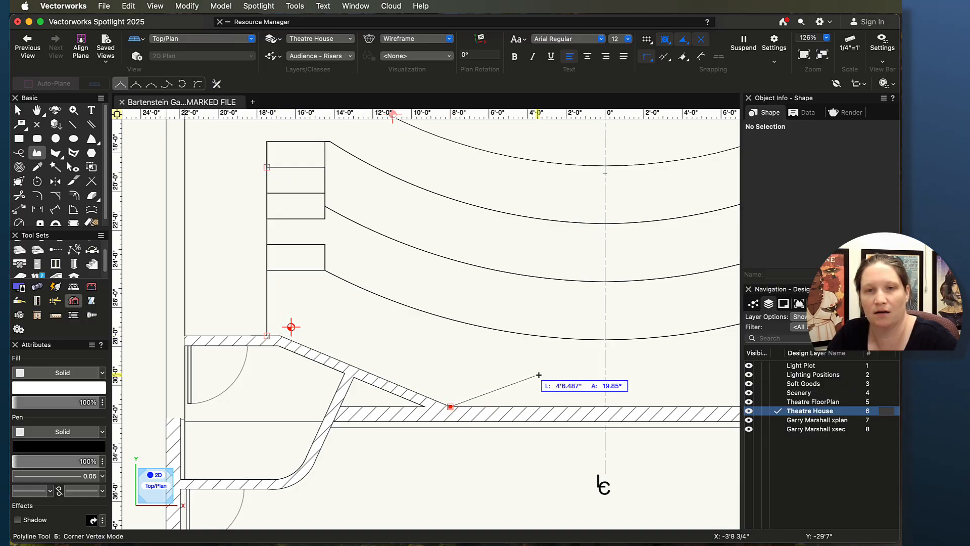
pyautogui.moveTo(537, 376); pyautogui.dragTo(62, 372, button='middle')
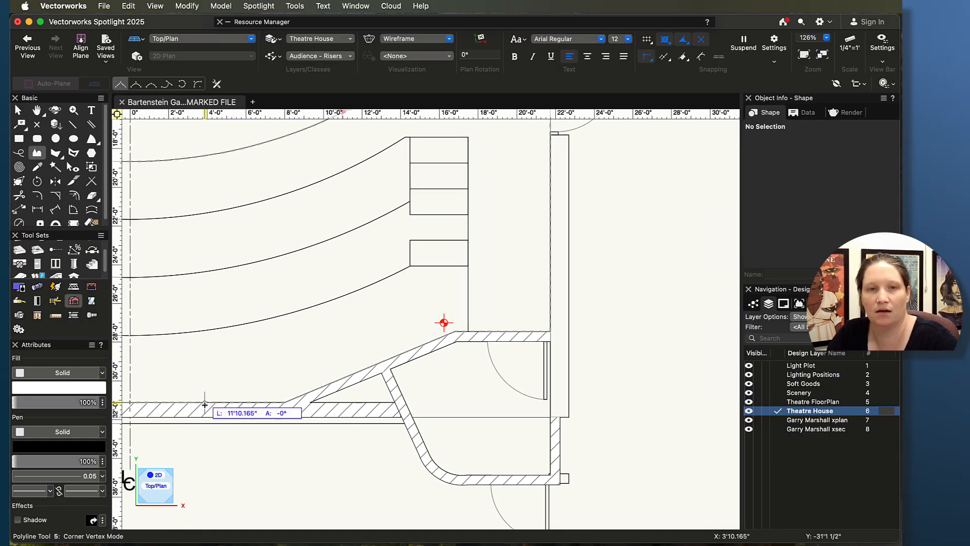
pyautogui.click(280, 399)
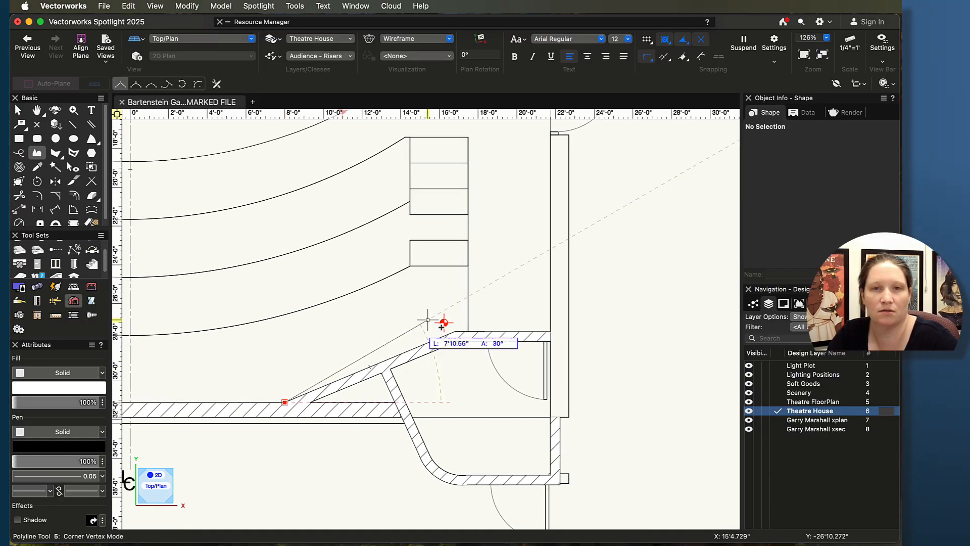
pyautogui.click(467, 330)
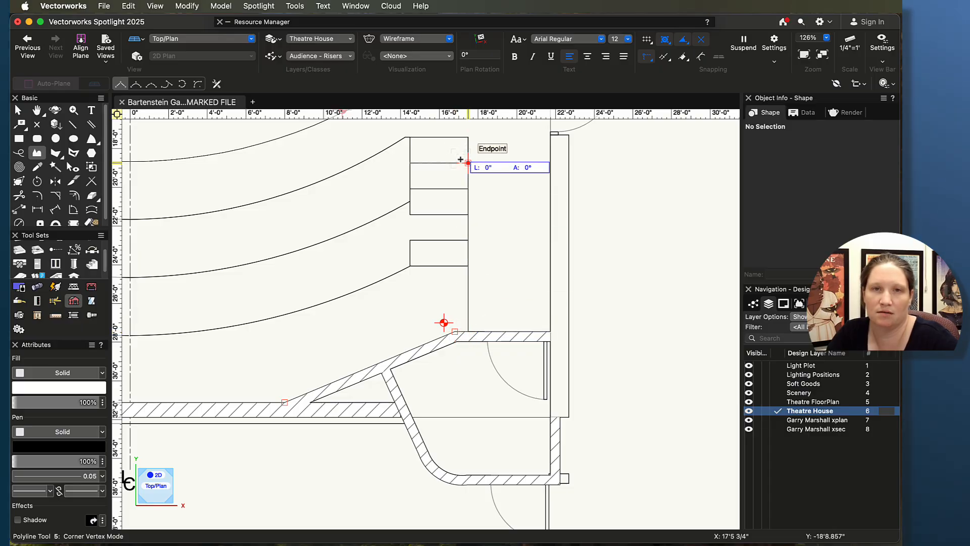
# Step: Finish the floor polyline up the right steps, tracing the curved riser edge through its centre point back to the start
pyautogui.click(411, 137)
pyautogui.click(405, 136)
pyautogui.moveTo(294, 227); pyautogui.dragTo(652, 300, button='middle')
pyautogui.click(181, 84)
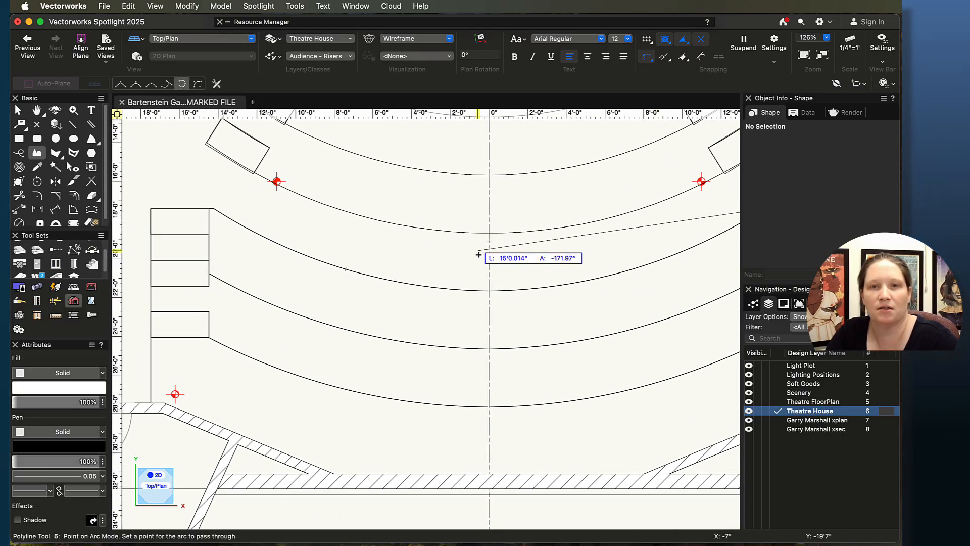
pyautogui.click(489, 290)
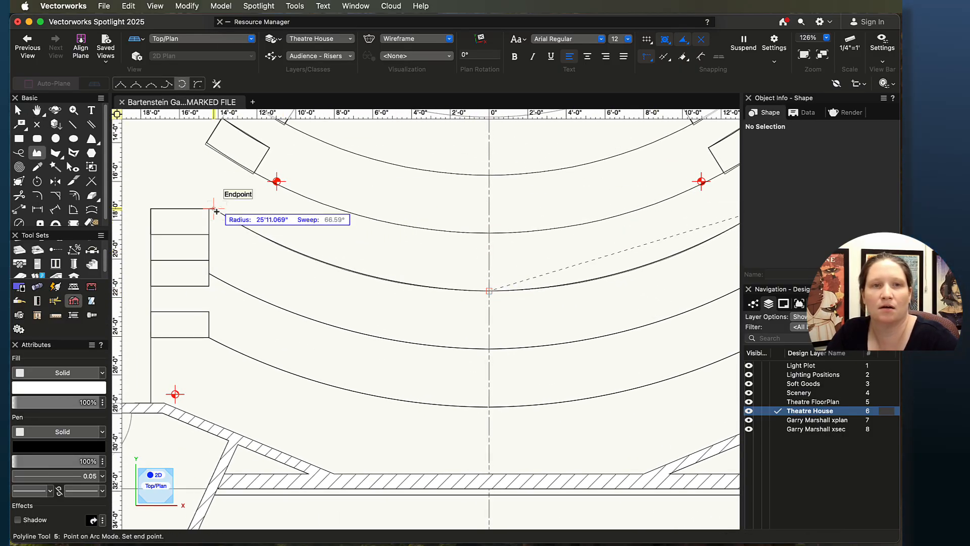
pyautogui.click(122, 82)
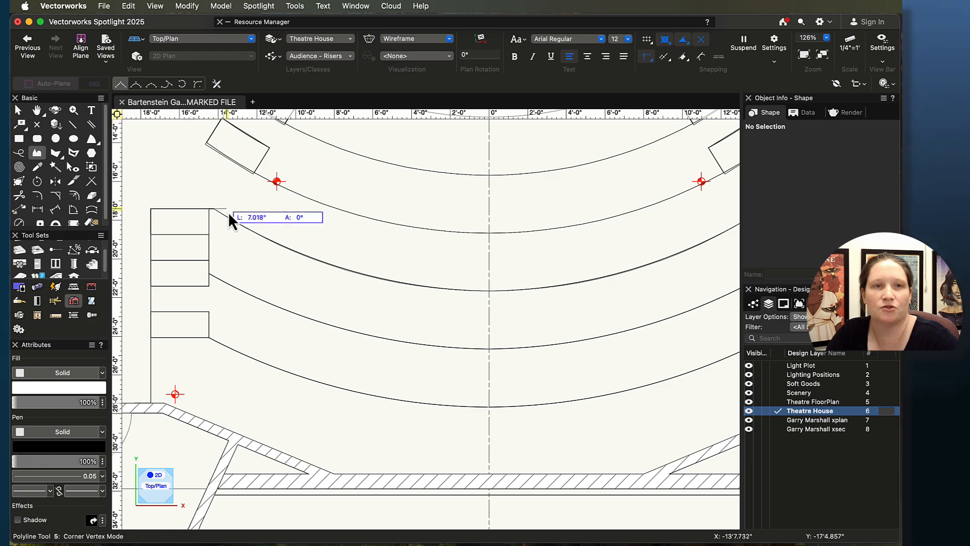
pyautogui.doubleClick(206, 205)
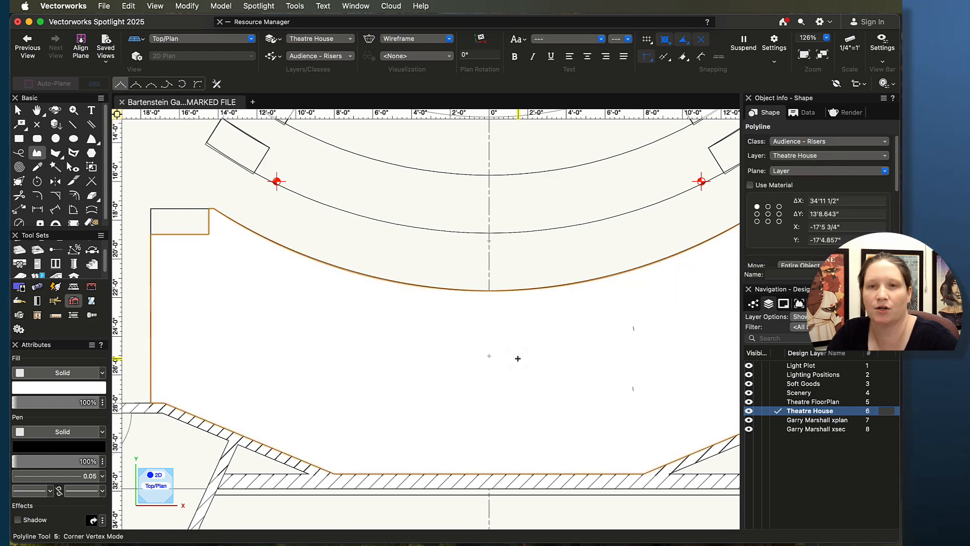
pyautogui.scroll(-3, 518, 358)
pyautogui.moveTo(529, 364); pyautogui.dragTo(458, 340, button='middle')
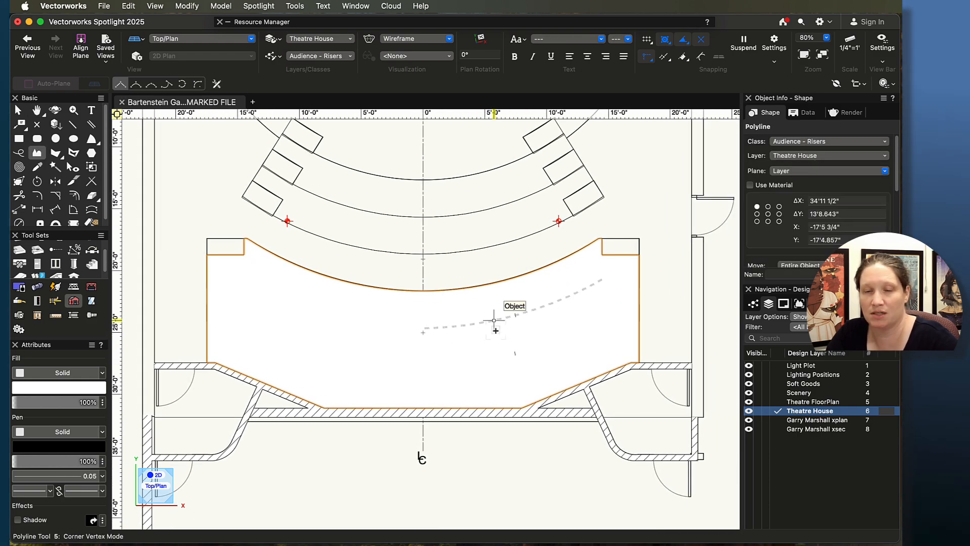
pyautogui.scroll(-6, 562, 315)
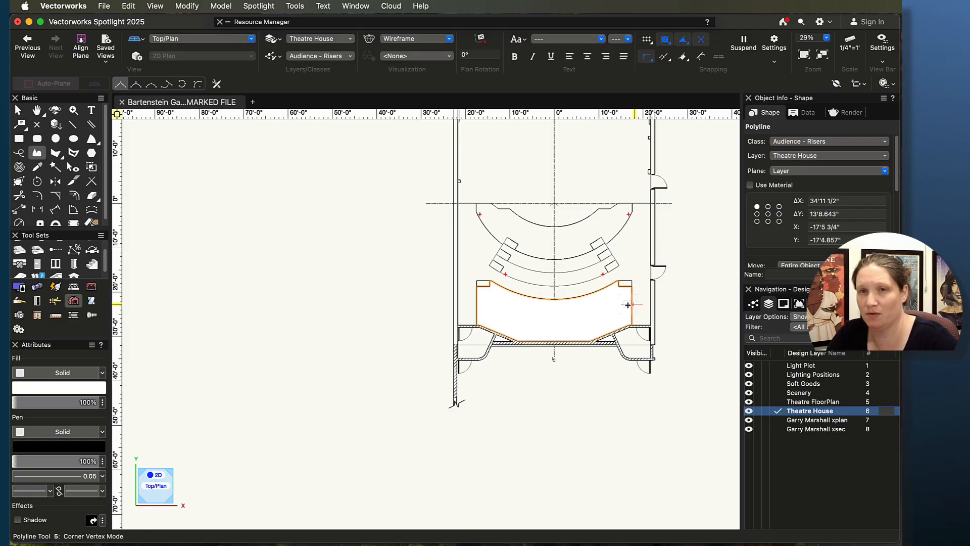
pyautogui.moveTo(667, 281); pyautogui.dragTo(340, 342, button='middle')
pyautogui.scroll(3, 658, 206)
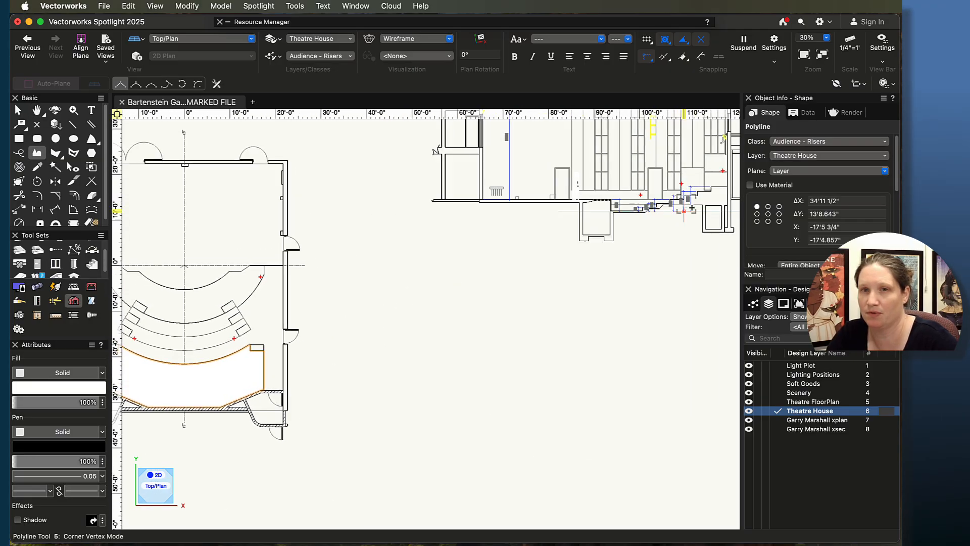
# Step: Extrude the traced house floor polyline to a height of 3'4"
pyautogui.moveTo(727, 242)
pyautogui.mouseDown(button='middle')
pyautogui.moveTo(577, 321)
pyautogui.moveTo(583, 332)
pyautogui.mouseUp(button='middle')
pyautogui.scroll(5, 584, 332)
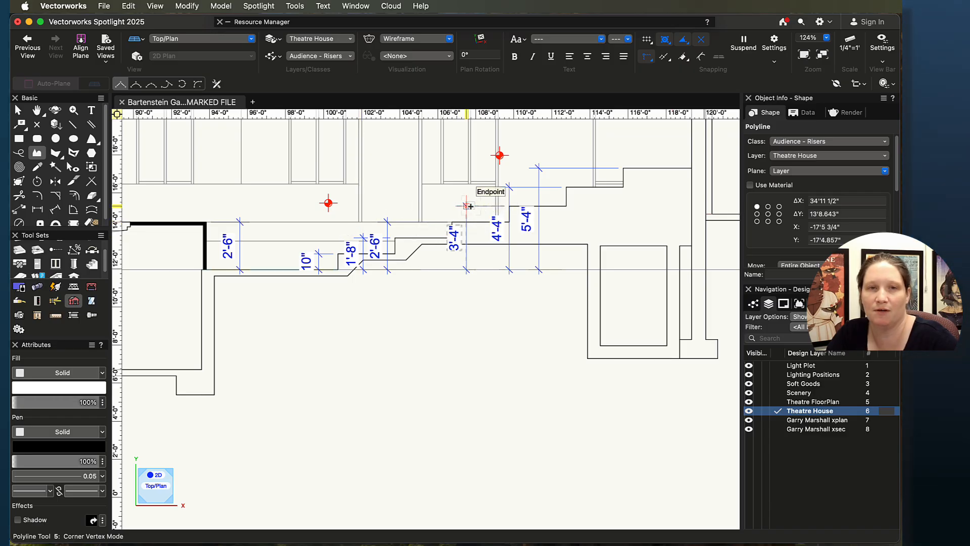
pyautogui.scroll(3, 469, 208)
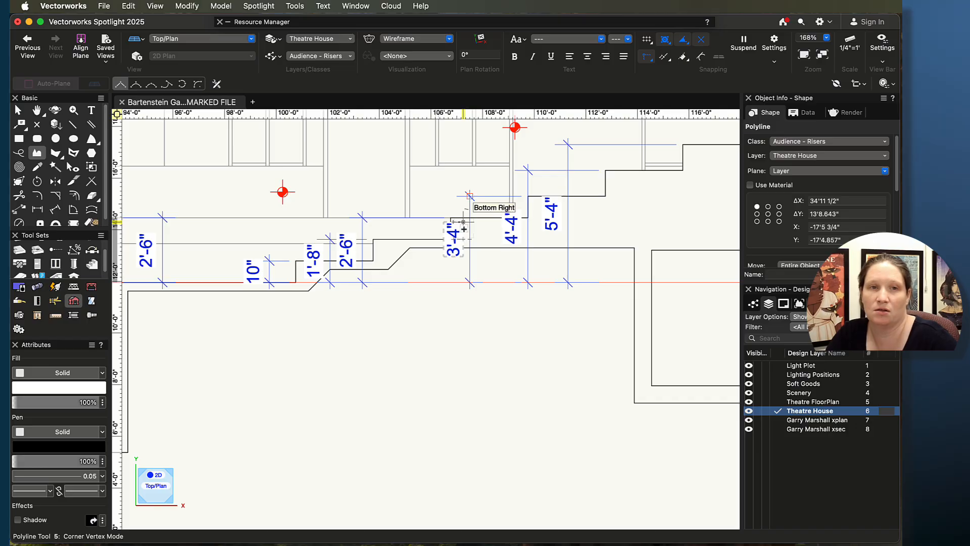
pyautogui.scroll(-6, 463, 229)
pyautogui.scroll(3, 304, 335)
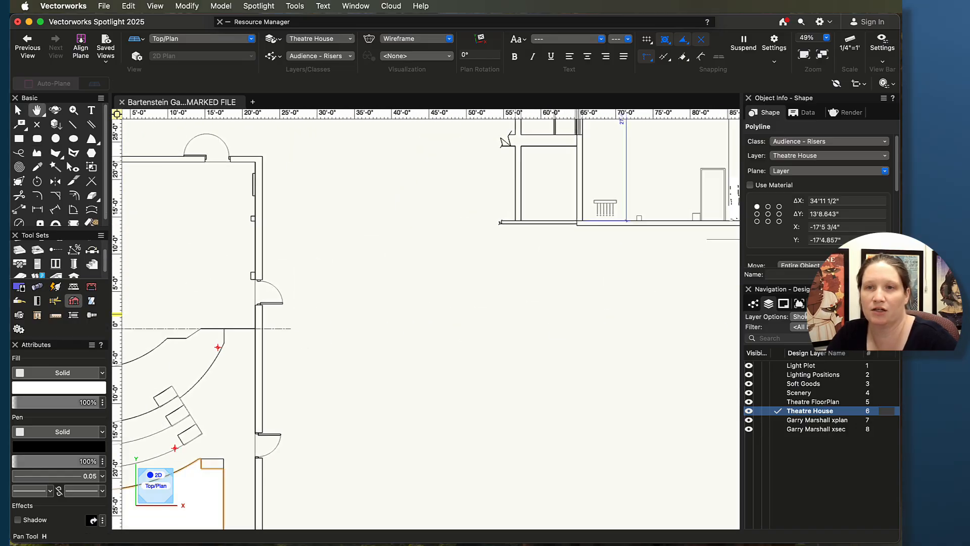
pyautogui.moveTo(376, 389); pyautogui.dragTo(382, 380, button='middle')
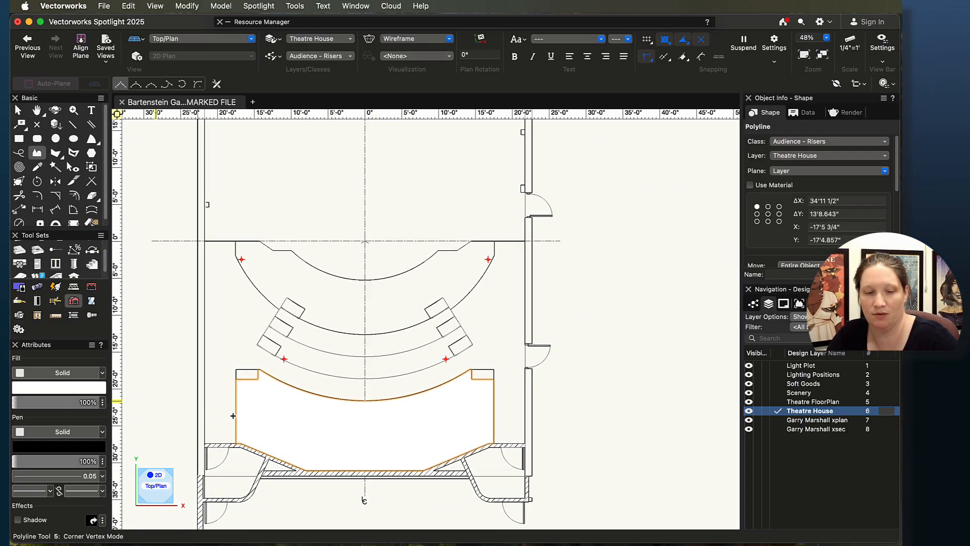
pyautogui.press('super+e')
pyautogui.write('3\'4"')
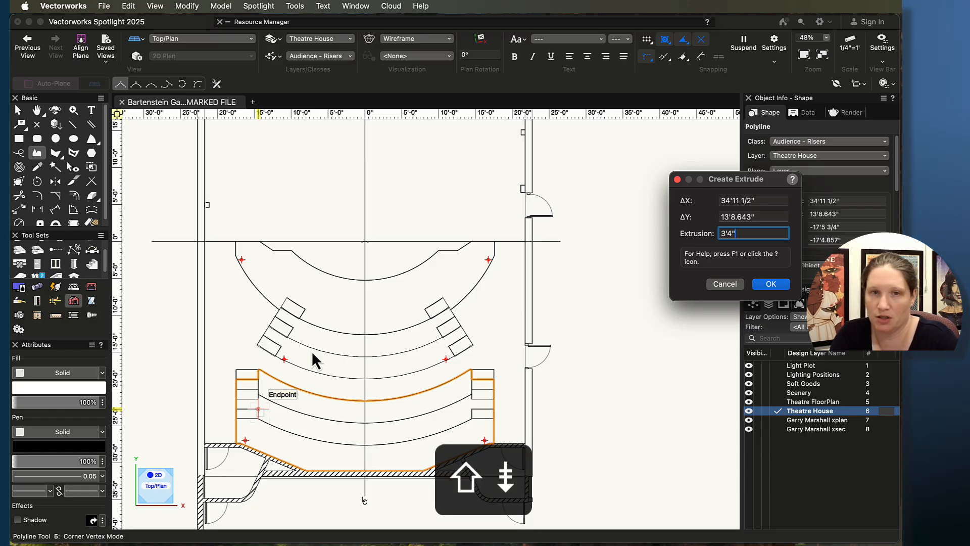
pyautogui.press('Return')
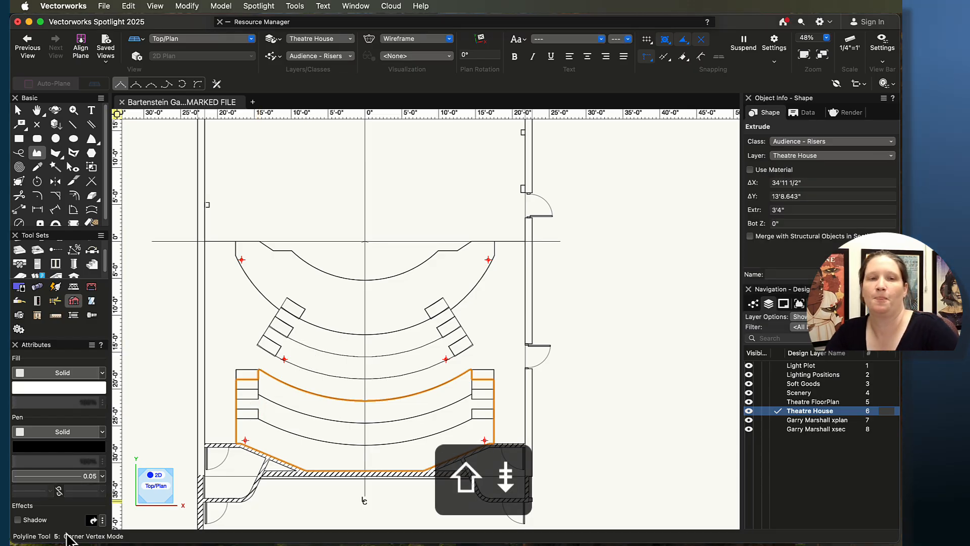
# Step: Start a Polyline for the next riser at the left aisle steps, arcing through the centre point to the right steps
pyautogui.scroll(5, 294, 429)
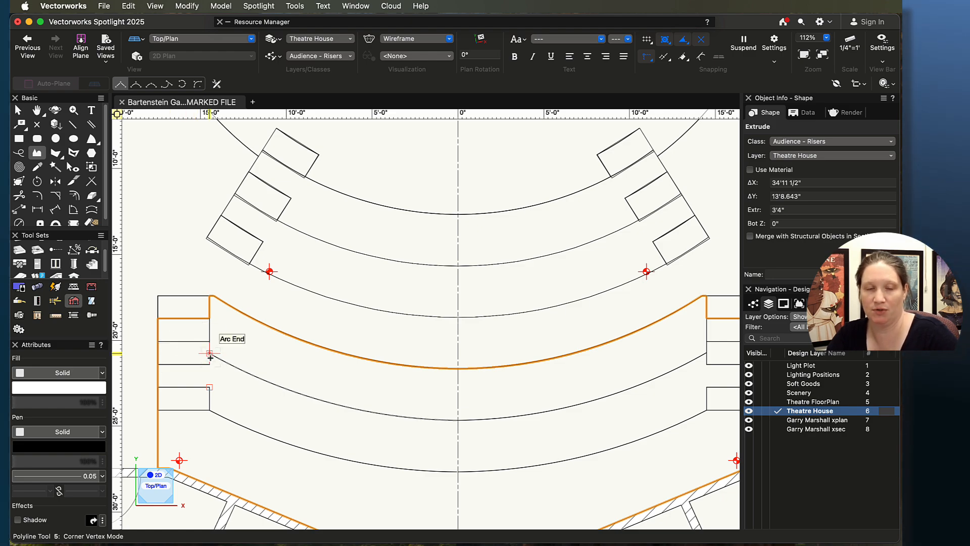
pyautogui.scroll(2, 251, 374)
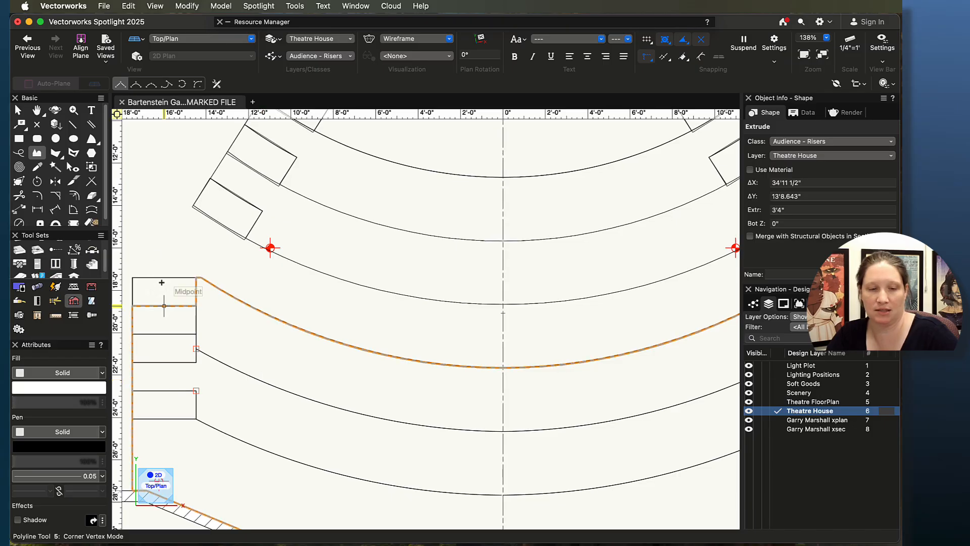
pyautogui.press('x')
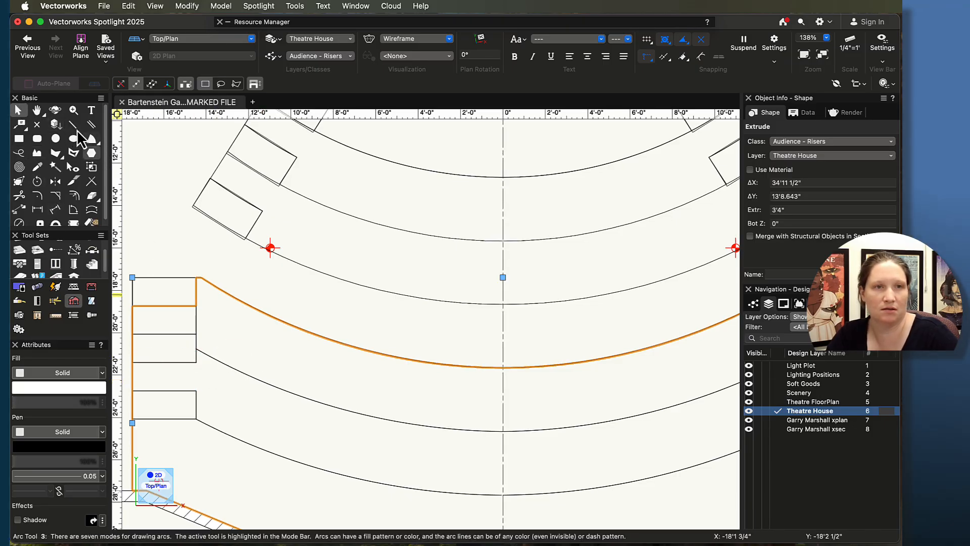
pyautogui.click(37, 152)
pyautogui.scroll(1, 189, 391)
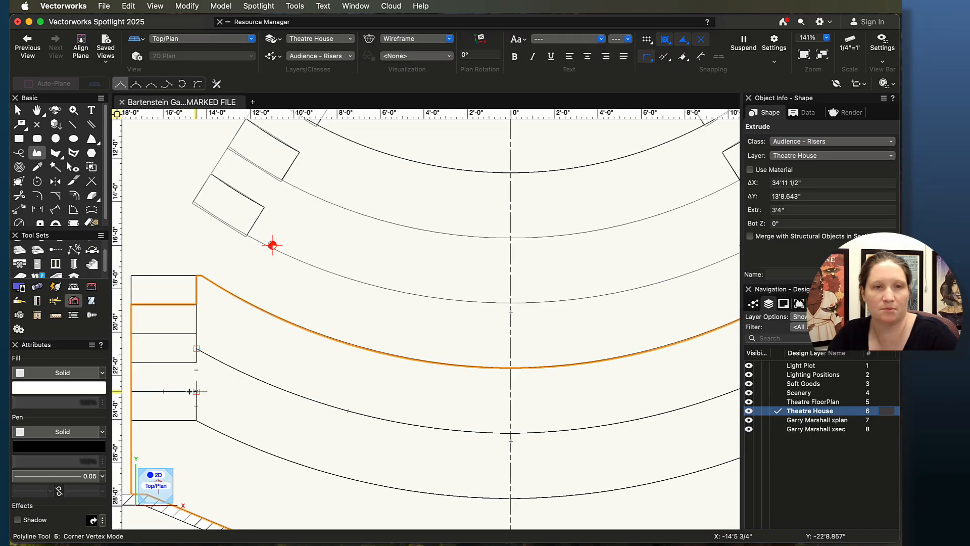
pyautogui.scroll(5, 190, 391)
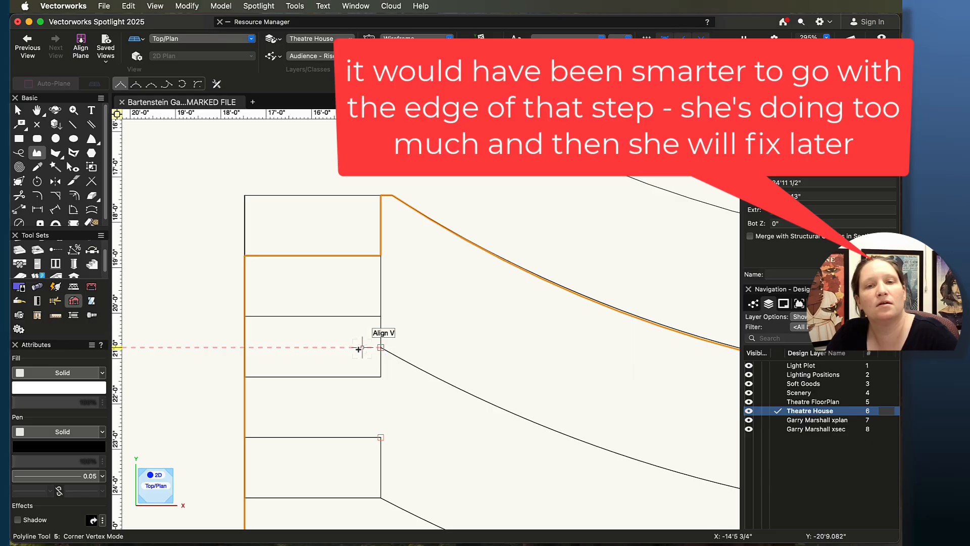
pyautogui.click(248, 346)
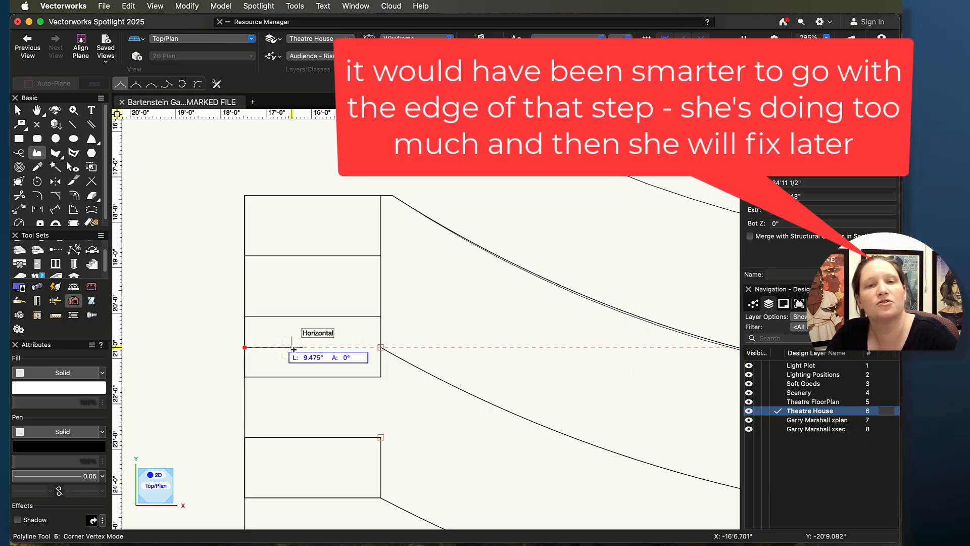
pyautogui.click(381, 348)
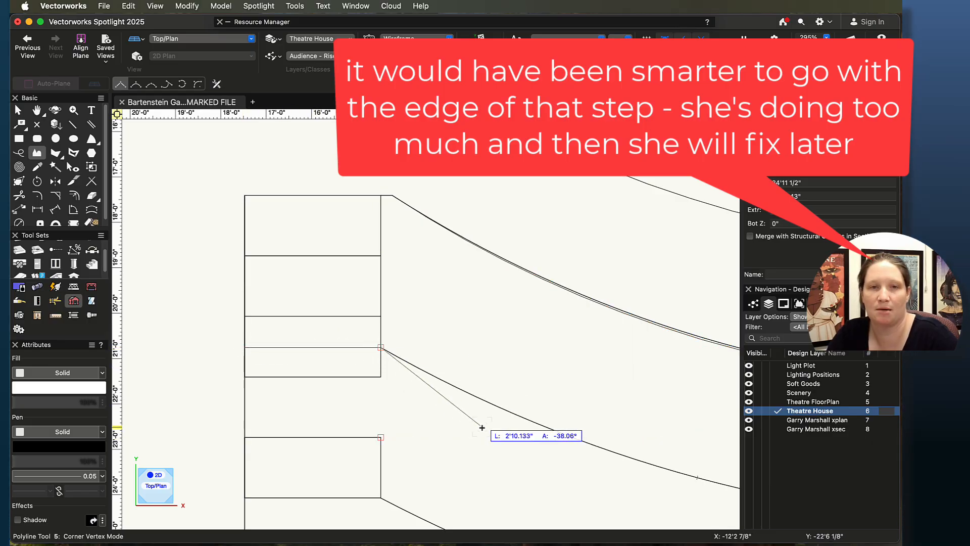
pyautogui.scroll(-5, 570, 423)
pyautogui.moveTo(573, 431); pyautogui.dragTo(339, 367, button='middle')
pyautogui.click(182, 85)
pyautogui.click(429, 383)
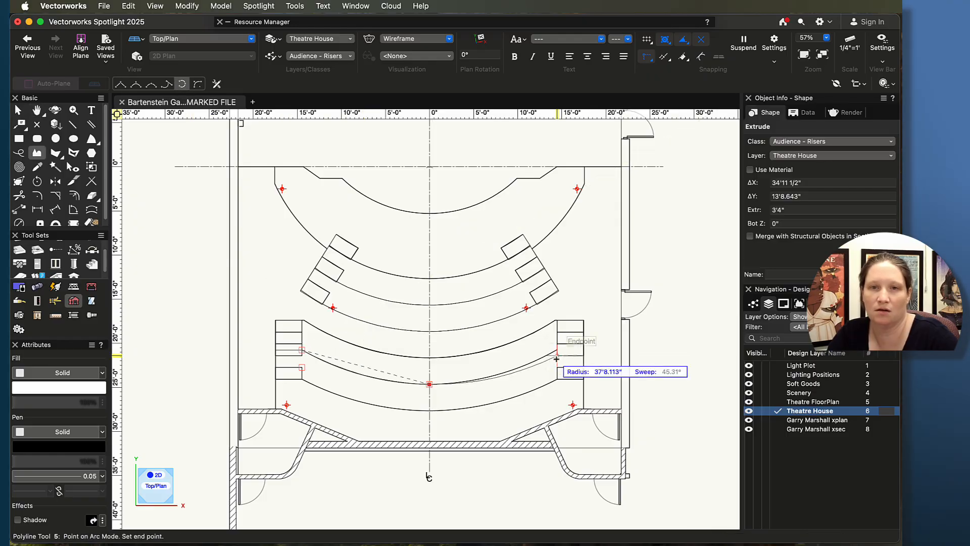
pyautogui.click(558, 349)
# Step: Continue the riser polyline down the right side and along the front wall, closing it back at the start
pyautogui.moveTo(608, 350); pyautogui.dragTo(518, 361, button='middle')
pyautogui.scroll(5, 519, 360)
pyautogui.click(120, 85)
pyautogui.click(421, 353)
pyautogui.moveTo(429, 451); pyautogui.dragTo(485, 270, button='middle')
pyautogui.click(474, 429)
pyautogui.click(450, 429)
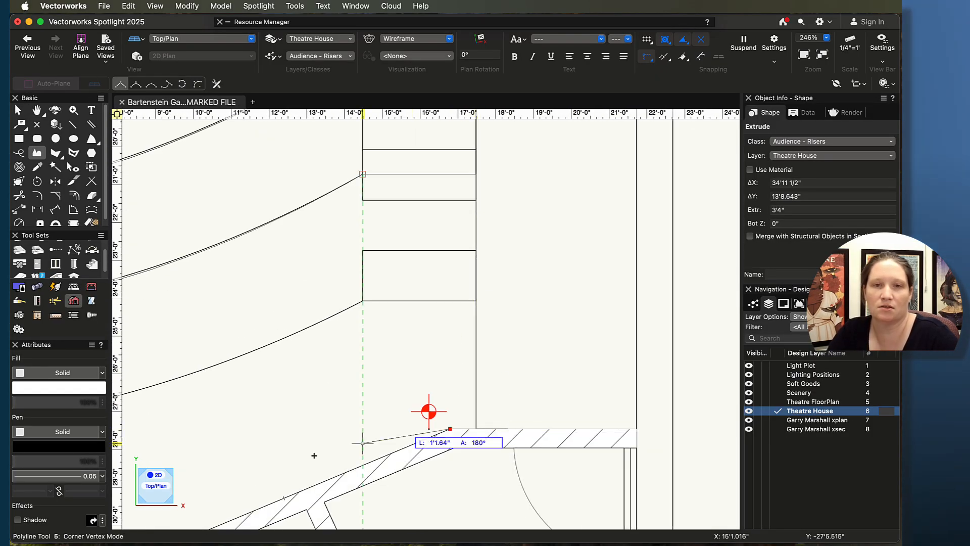
pyautogui.moveTo(134, 484); pyautogui.dragTo(708, 327, button='middle')
pyautogui.click(677, 410)
pyautogui.scroll(-4, 308, 363)
pyautogui.click(393, 151)
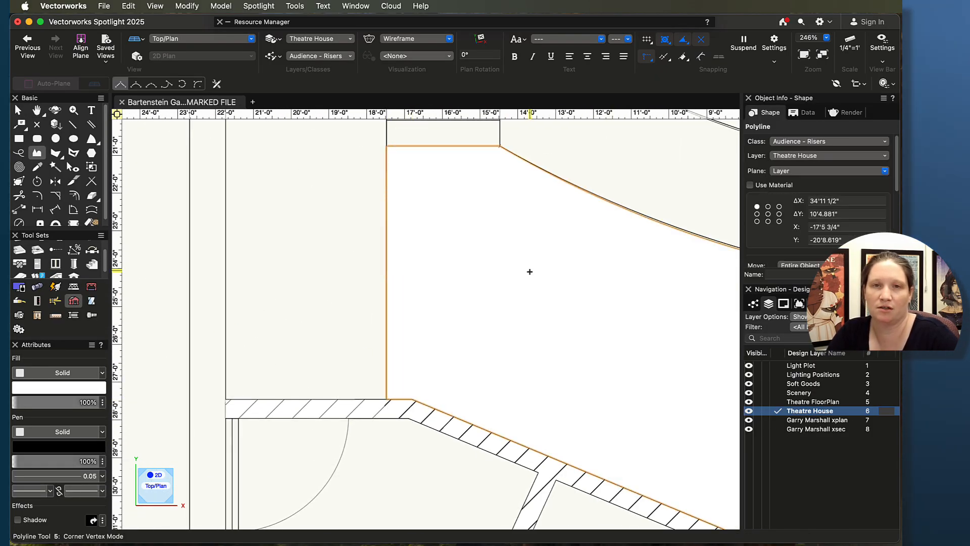
# Step: Extrude the second riser polyline to a height of 4'4"
pyautogui.scroll(-3, 528, 271)
pyautogui.moveTo(614, 294)
pyautogui.mouseDown(button='middle')
pyautogui.moveTo(509, 288)
pyautogui.moveTo(554, 329)
pyautogui.mouseUp(button='middle')
pyautogui.press('super+e')
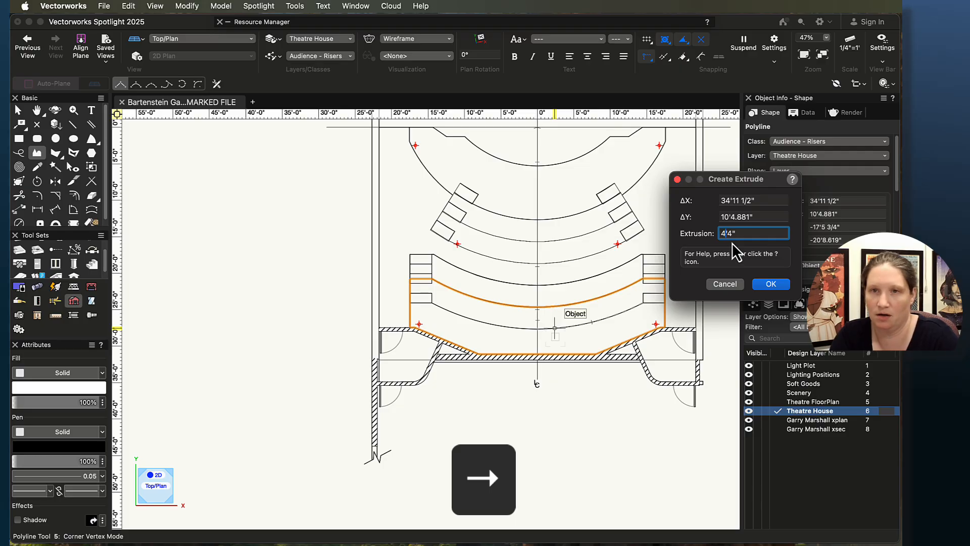
pyautogui.press('Return')
# Step: Check the riser heights on the section drawing, then return to the plan risers
pyautogui.scroll(-2, 732, 243)
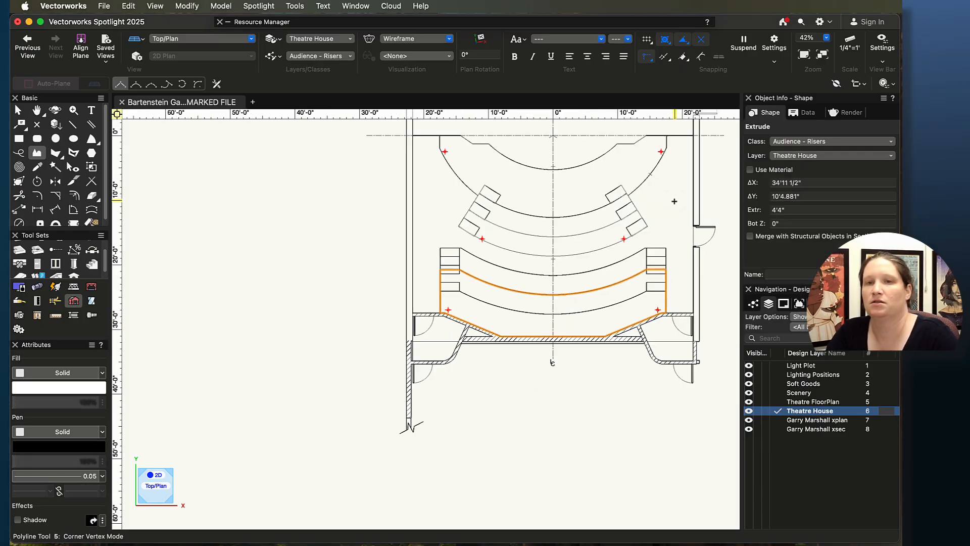
pyautogui.moveTo(720, 253)
pyautogui.mouseDown(button='middle')
pyautogui.moveTo(461, 259)
pyautogui.moveTo(189, 325)
pyautogui.moveTo(207, 328)
pyautogui.mouseUp(button='middle')
pyautogui.moveTo(689, 214); pyautogui.dragTo(433, 398, button='middle')
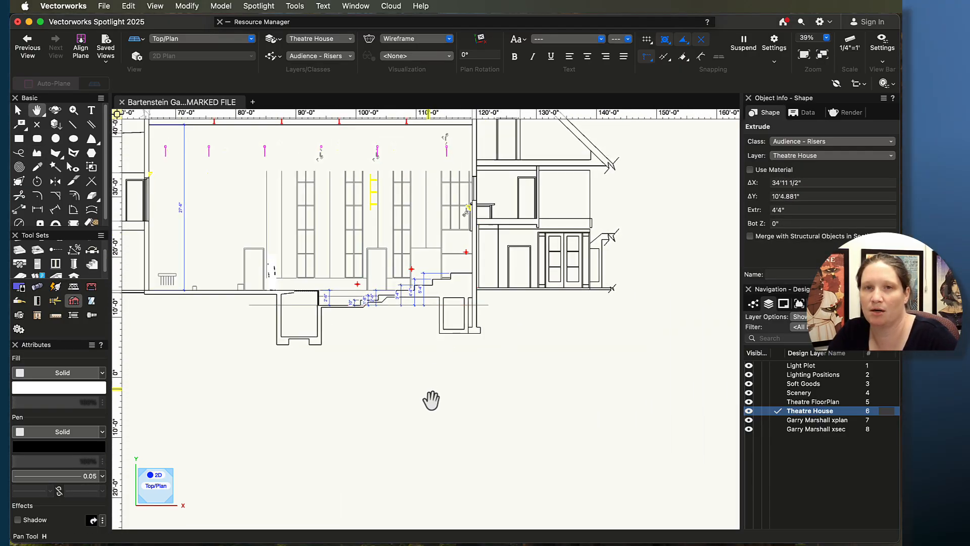
pyautogui.scroll(5, 424, 301)
pyautogui.scroll(-6, 281, 426)
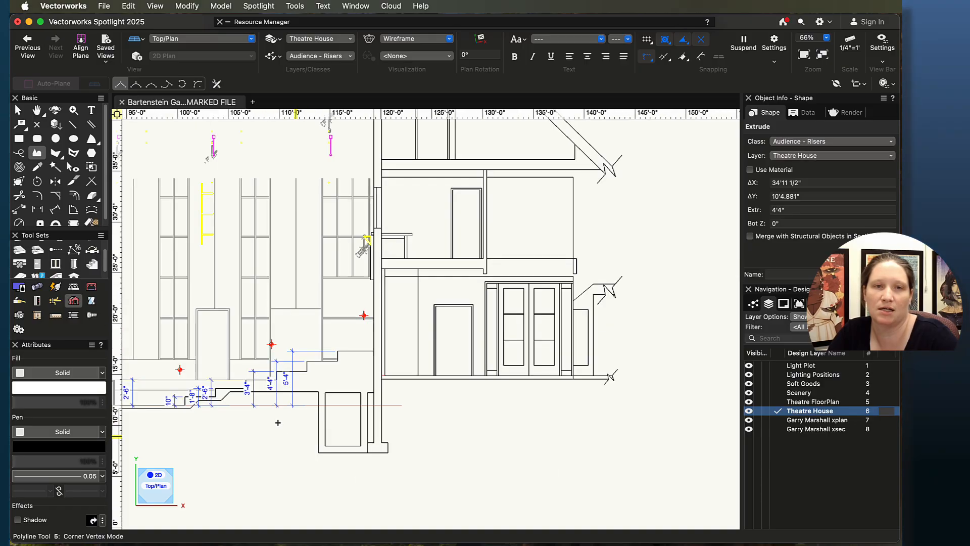
pyautogui.moveTo(277, 422); pyautogui.dragTo(751, 333, button='middle')
pyautogui.moveTo(329, 392); pyautogui.dragTo(705, 342, button='middle')
pyautogui.moveTo(181, 374); pyautogui.dragTo(635, 325, button='middle')
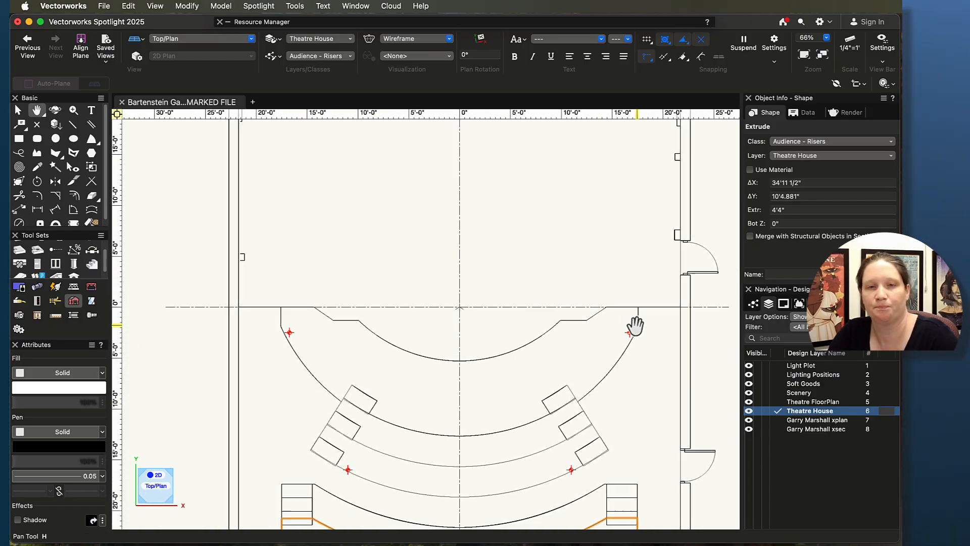
pyautogui.scroll(3, 372, 479)
pyautogui.moveTo(390, 476); pyautogui.dragTo(388, 239, button='middle')
pyautogui.scroll(-1, 389, 354)
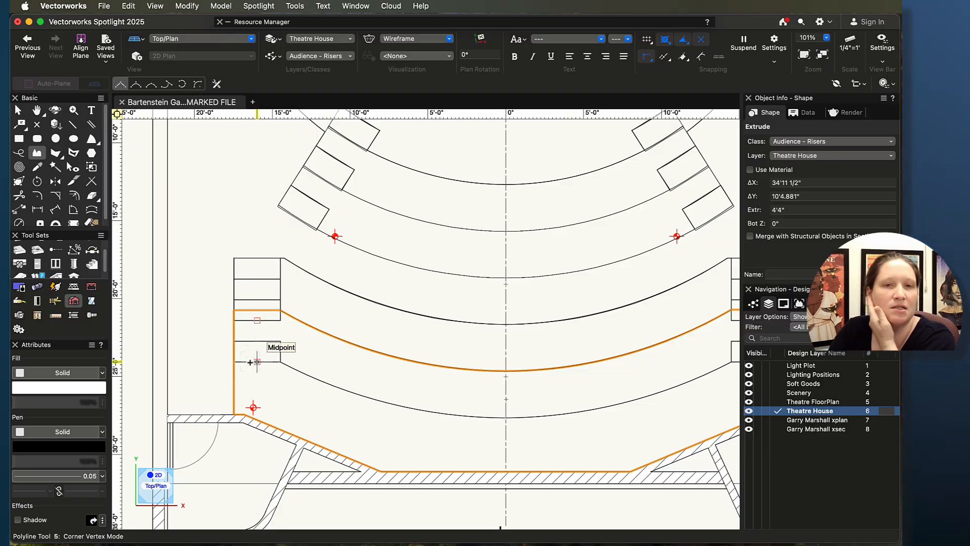
# Step: Start a Polyline for the third riser at the lower left step, arcing through the centre line to the right
pyautogui.scroll(4, 254, 363)
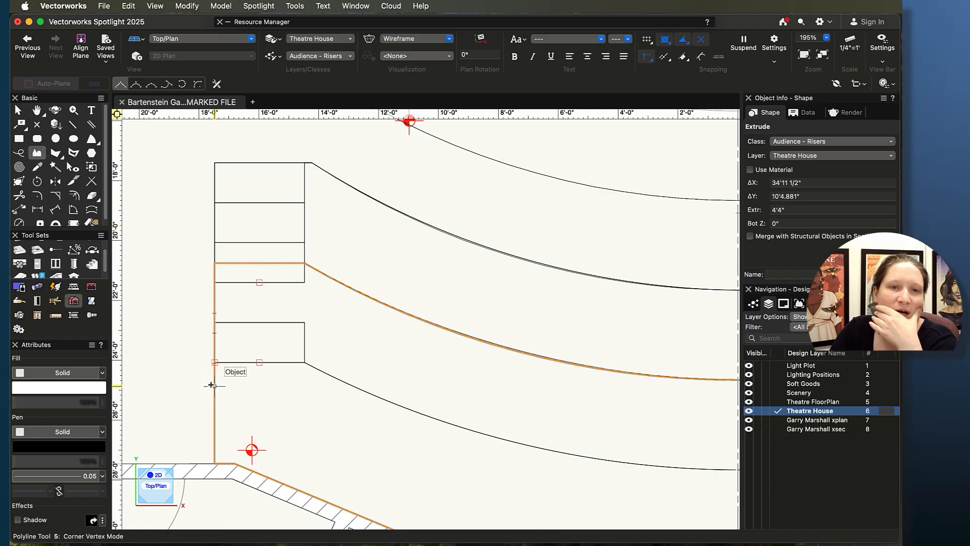
pyautogui.click(213, 362)
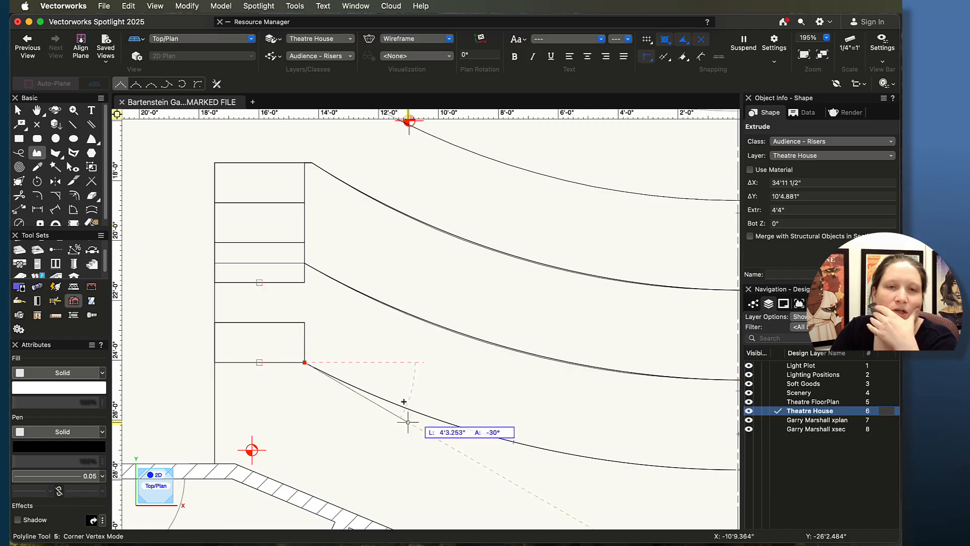
pyautogui.click(179, 84)
pyautogui.moveTo(696, 502); pyautogui.dragTo(242, 306, button='middle')
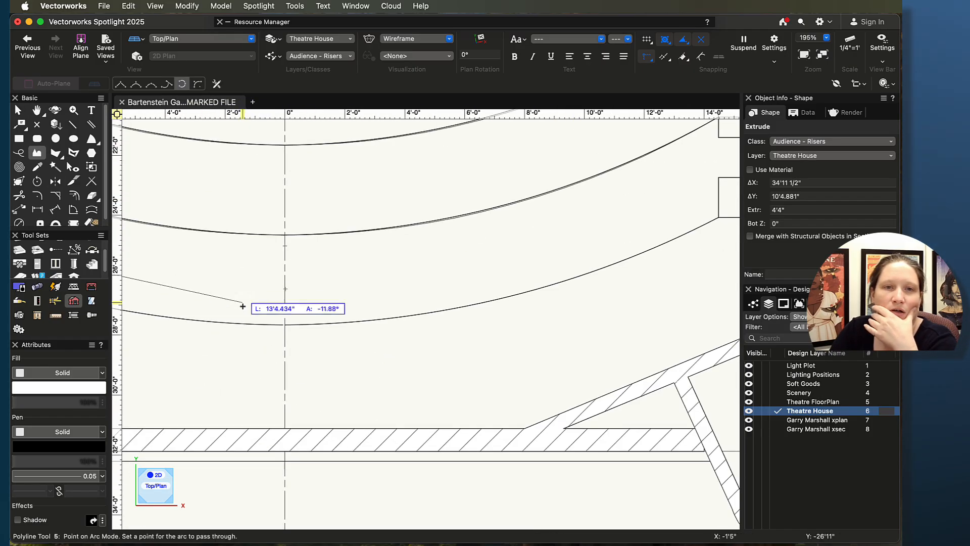
pyautogui.click(285, 325)
pyautogui.click(718, 218)
pyautogui.moveTo(634, 215); pyautogui.dragTo(175, 250, button='middle')
pyautogui.moveTo(357, 316); pyautogui.dragTo(434, 472, button='middle')
pyautogui.click(121, 85)
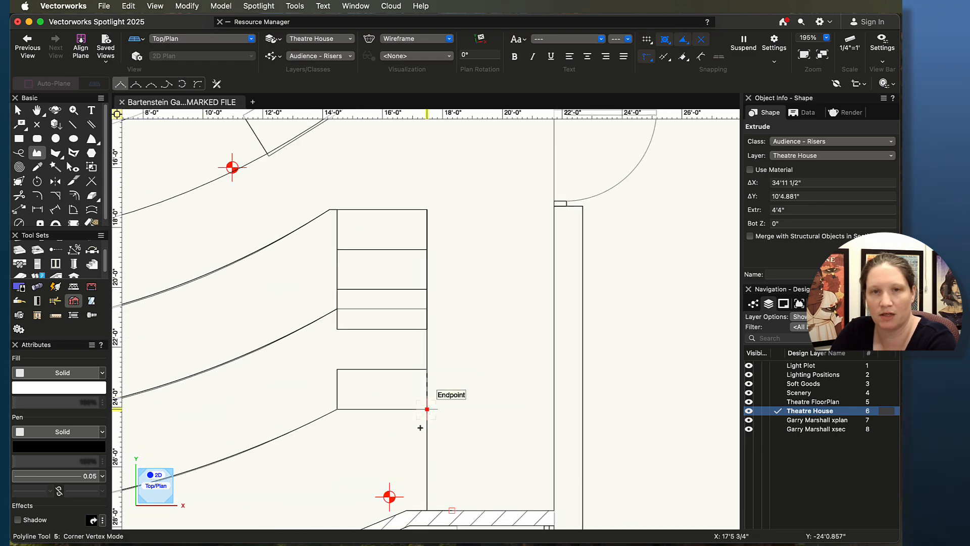
# Step: Trace the third riser polyline down the right side and along the front wall, closing it at the left steps
pyautogui.click(406, 511)
pyautogui.moveTo(334, 516); pyautogui.dragTo(601, 337, button='middle')
pyautogui.click(412, 443)
pyautogui.moveTo(196, 431); pyautogui.dragTo(650, 423, button='middle')
pyautogui.click(386, 435)
pyautogui.moveTo(172, 328); pyautogui.dragTo(515, 430, button='middle')
pyautogui.click(464, 426)
pyautogui.click(444, 425)
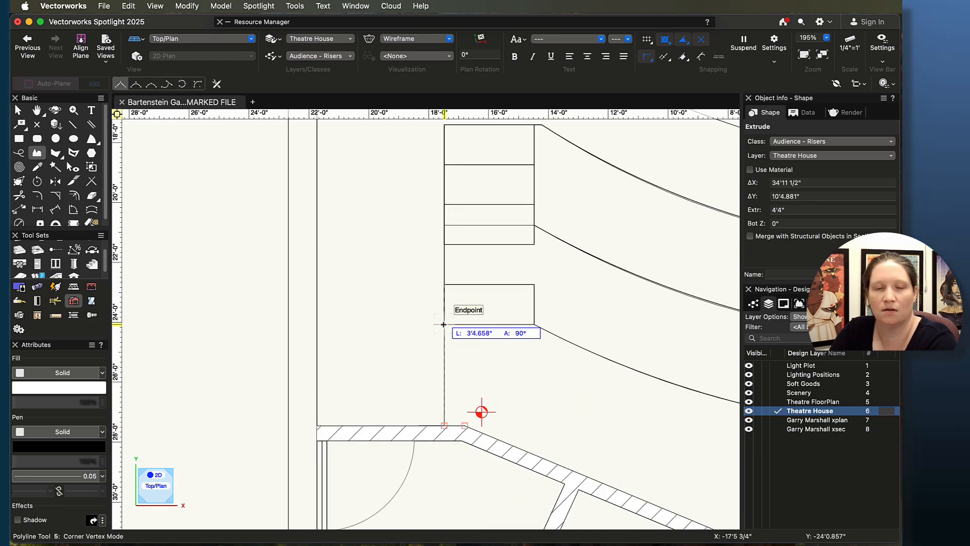
pyautogui.doubleClick(443, 324)
# Step: Extrude the third riser polyline to a height of 5'4"
pyautogui.scroll(-5, 549, 369)
pyautogui.press('super+e')
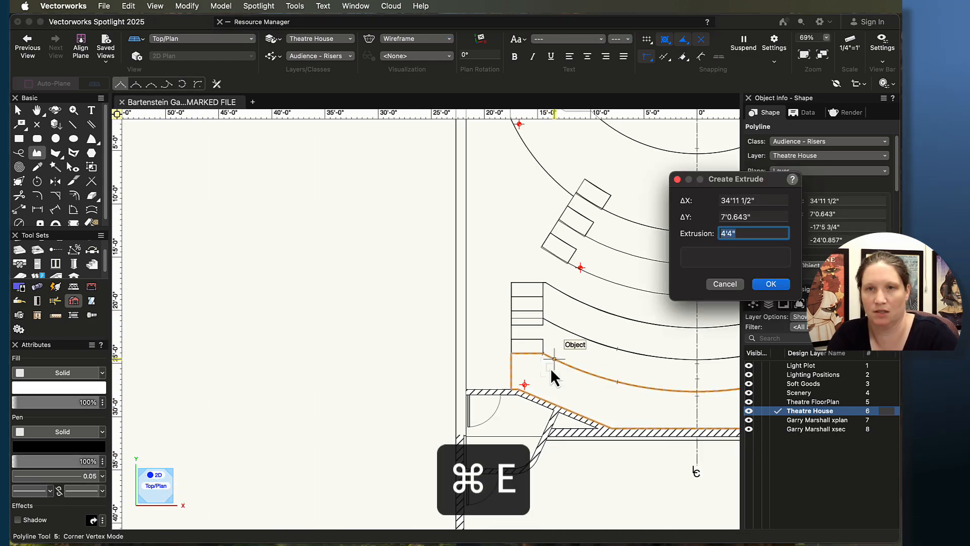
pyautogui.press('Left')
pyautogui.press('Right')
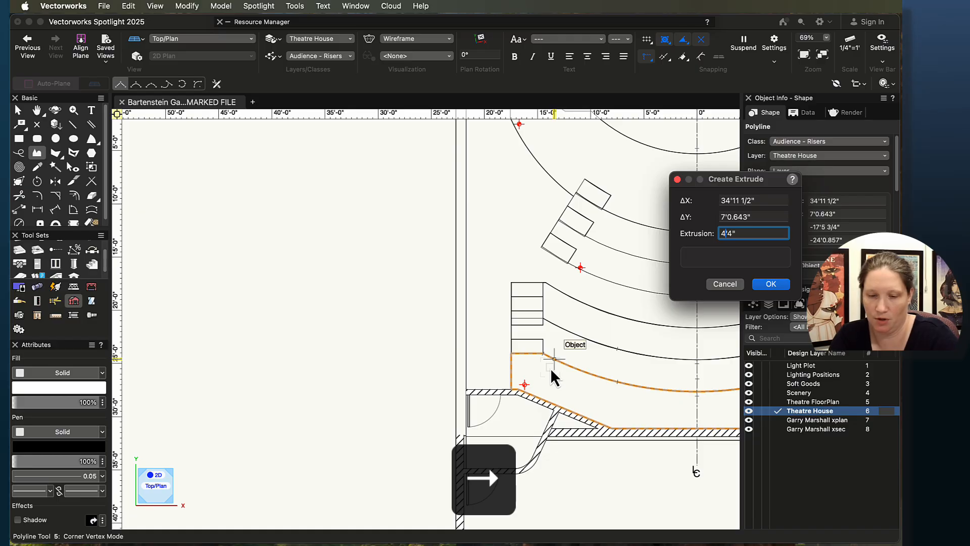
pyautogui.write('5')
pyautogui.press('Return')
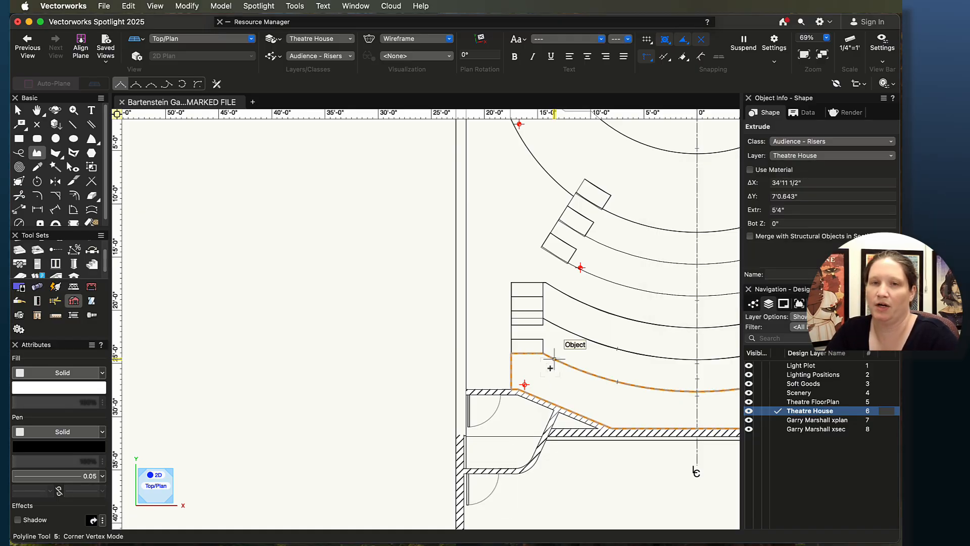
# Step: Draw a 3'0" by 1'4" rectangle on the top aisle step and extrude it 5" with a bottom Z of 2'6"
pyautogui.scroll(5, 602, 310)
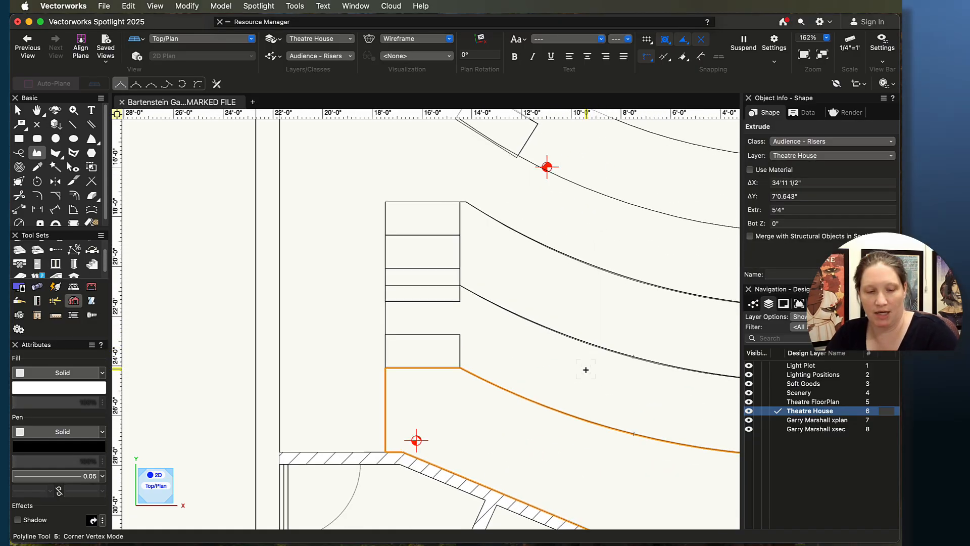
pyautogui.press('x')
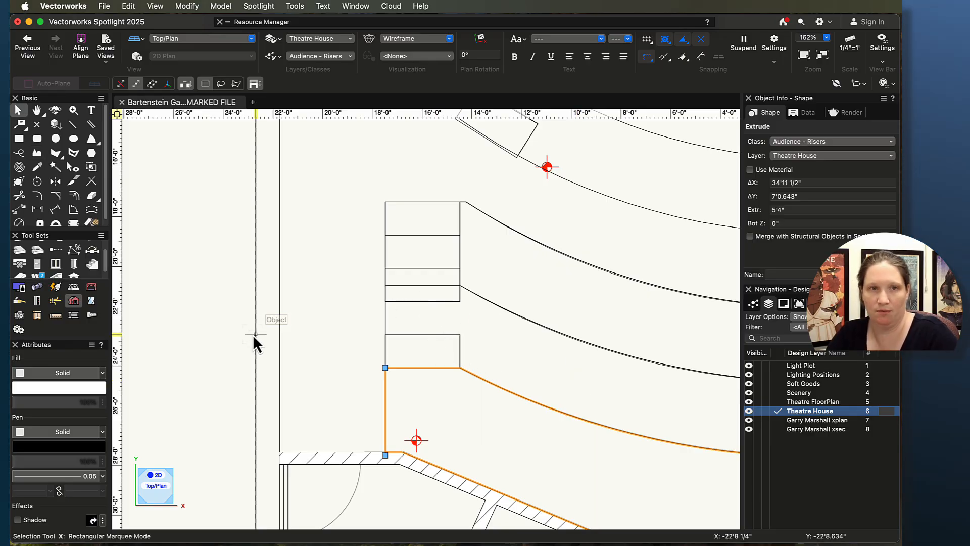
pyautogui.click(20, 138)
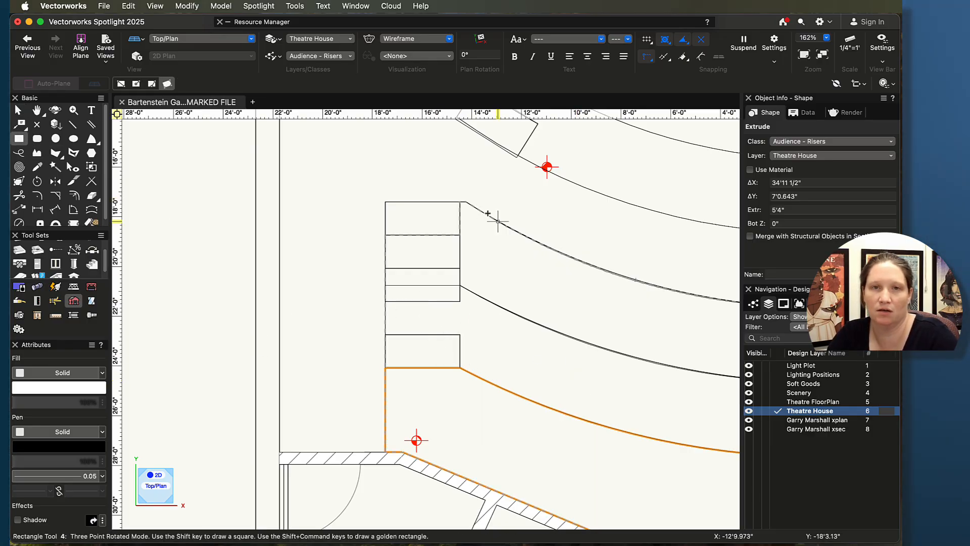
pyautogui.click(456, 200)
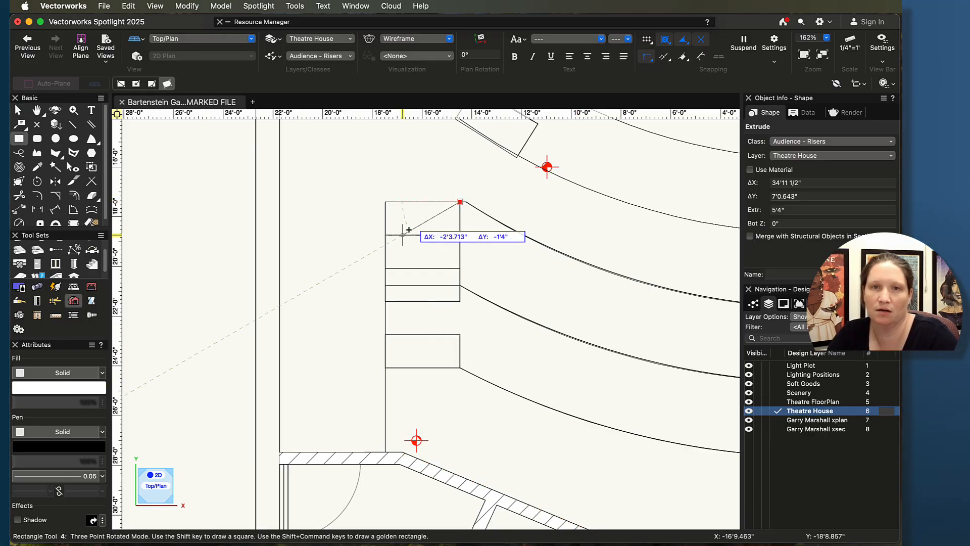
pyautogui.click(387, 200)
pyautogui.click(385, 233)
pyautogui.press('super+e')
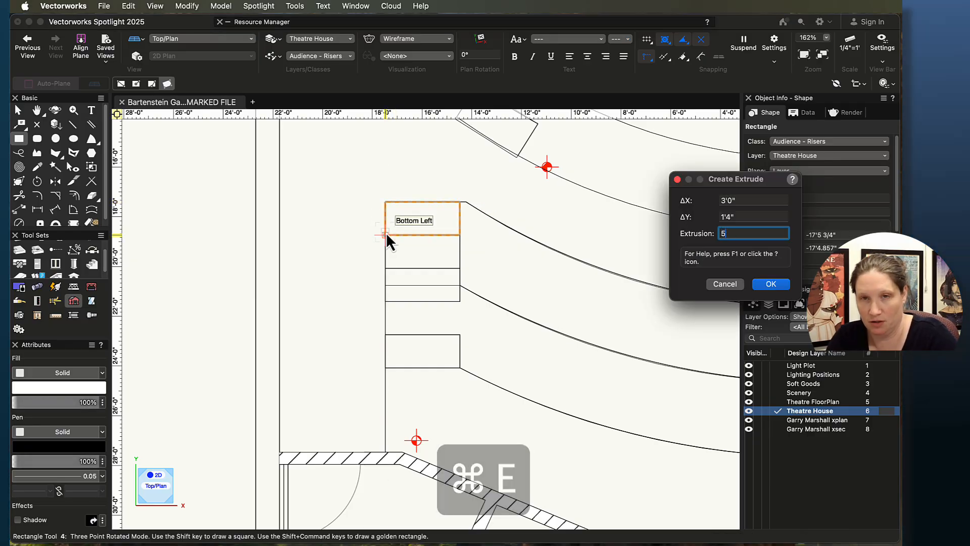
pyautogui.write('5"')
pyautogui.press('Return')
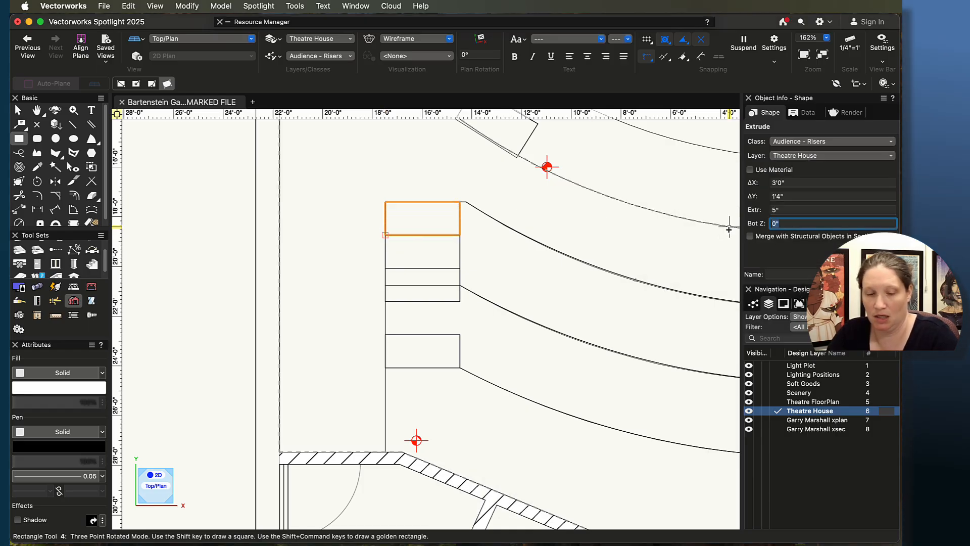
pyautogui.write('2\'6"')
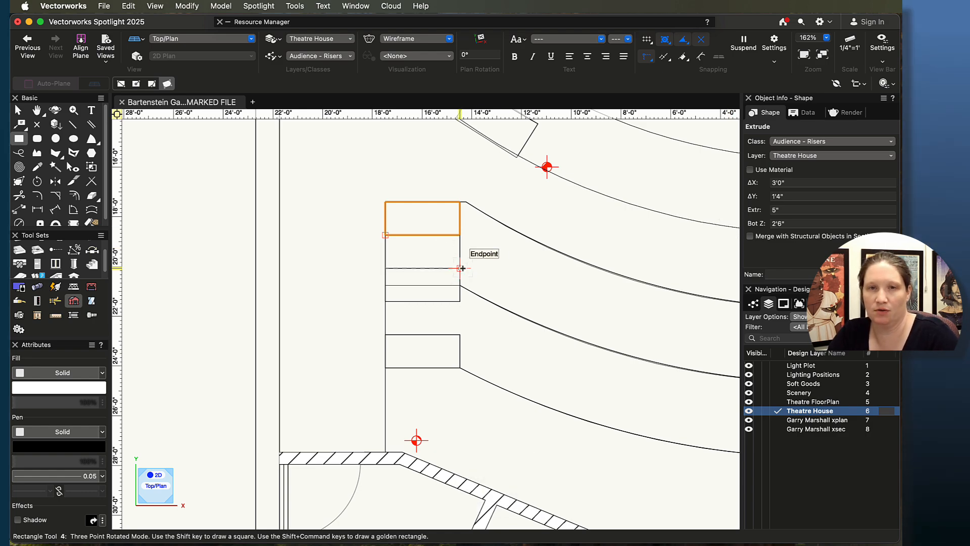
# Step: Draw a 3'0" by 1'4" rectangle on the next aisle step down and extrude it 6" with a bottom Z of 3'4"
pyautogui.moveTo(496, 268); pyautogui.dragTo(399, 256, button='middle')
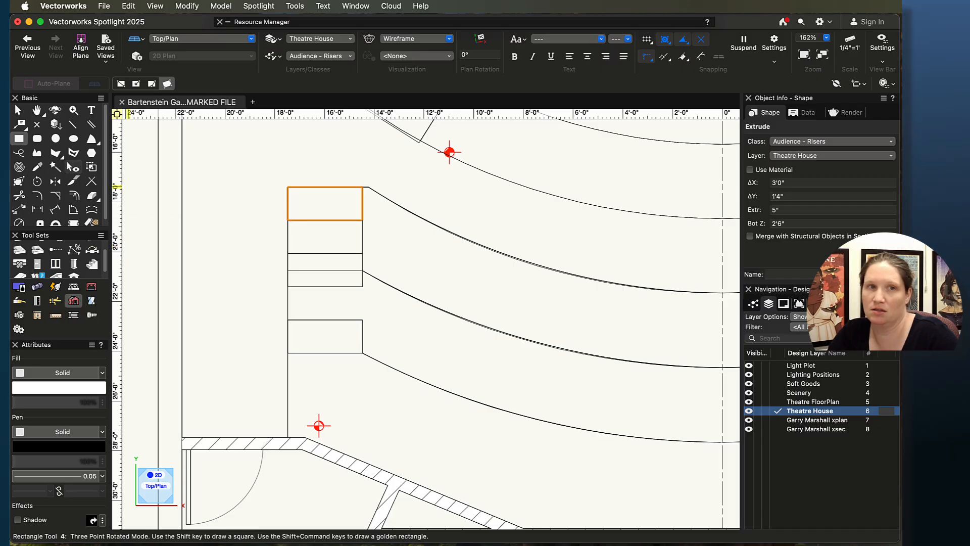
pyautogui.click(122, 84)
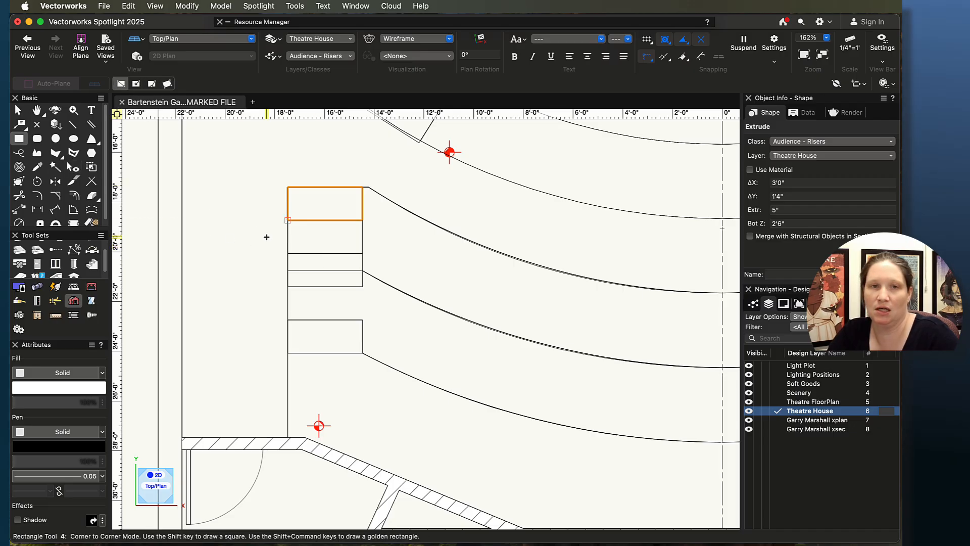
pyautogui.click(360, 288)
pyautogui.press('super+e')
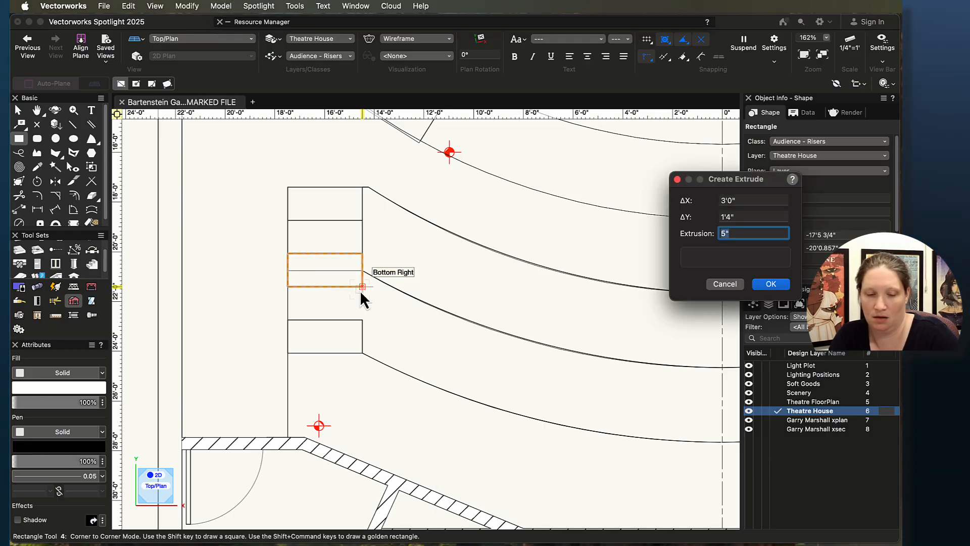
pyautogui.write('6"')
pyautogui.press('Return')
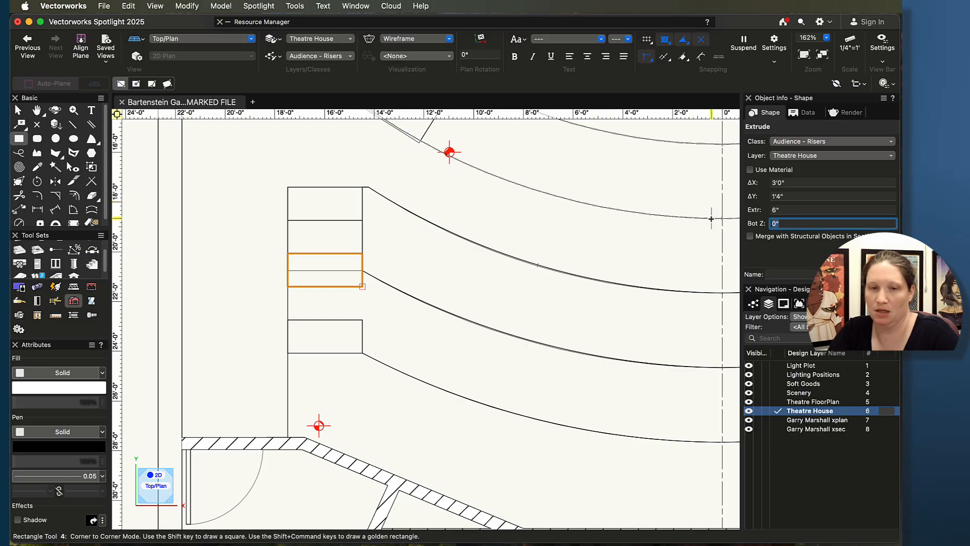
pyautogui.write('3\'4"')
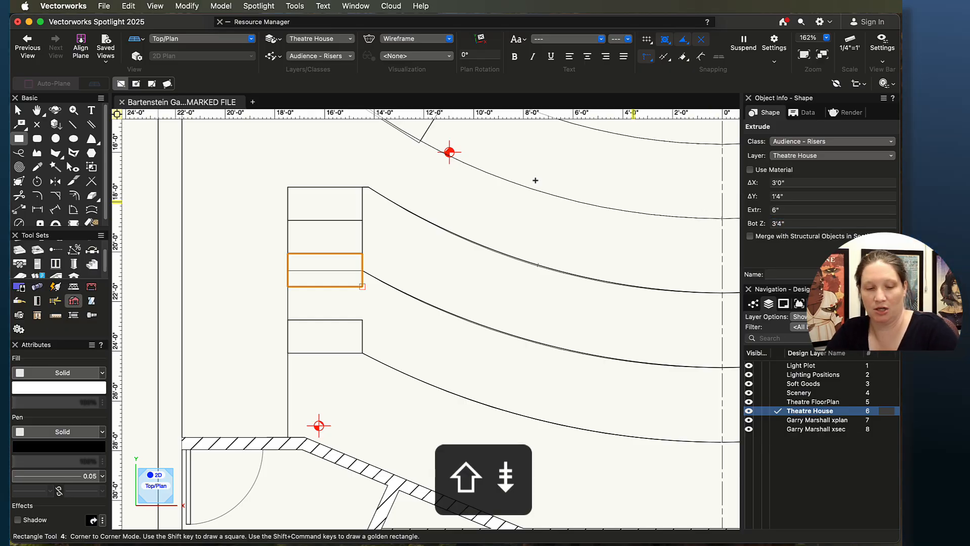
# Step: Orbit the 3D view to inspect the new aisle step extrusions against the risers, then return to Top/Plan
pyautogui.hotkey('shift', 'c')
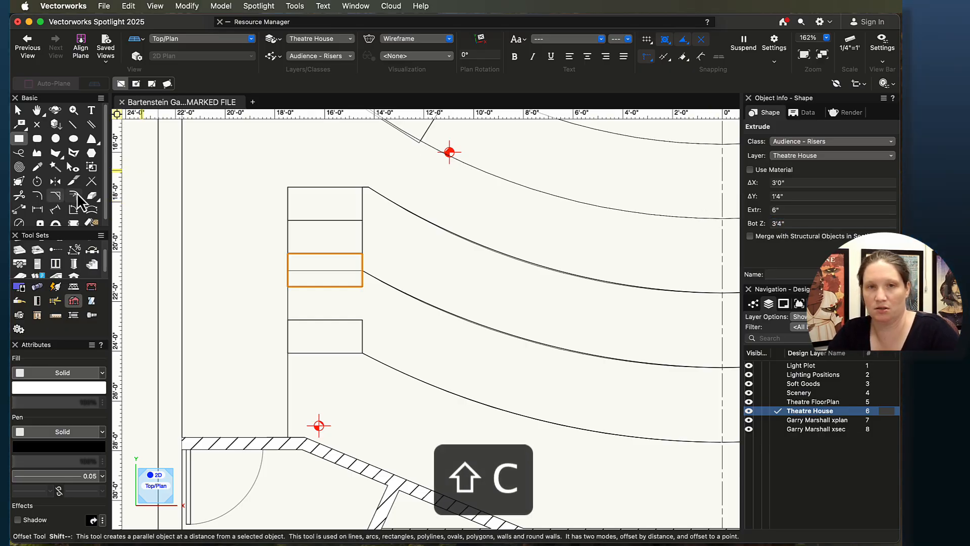
pyautogui.press('Escape')
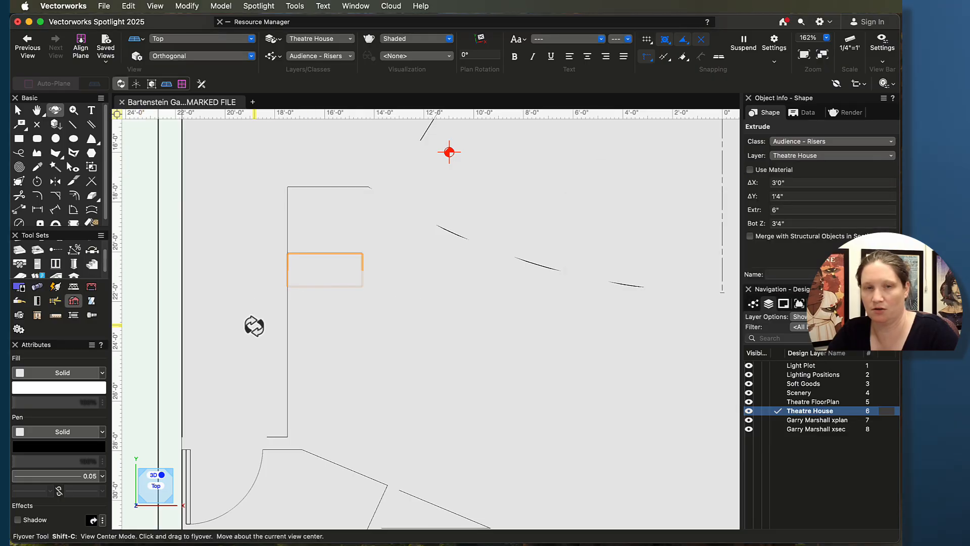
pyautogui.moveTo(253, 325)
pyautogui.mouseDown()
pyautogui.moveTo(390, 296)
pyautogui.moveTo(466, 240)
pyautogui.moveTo(444, 180)
pyautogui.moveTo(383, 171)
pyautogui.moveTo(495, 186)
pyautogui.moveTo(478, 240)
pyautogui.moveTo(551, 221)
pyautogui.moveTo(535, 238)
pyautogui.mouseUp()
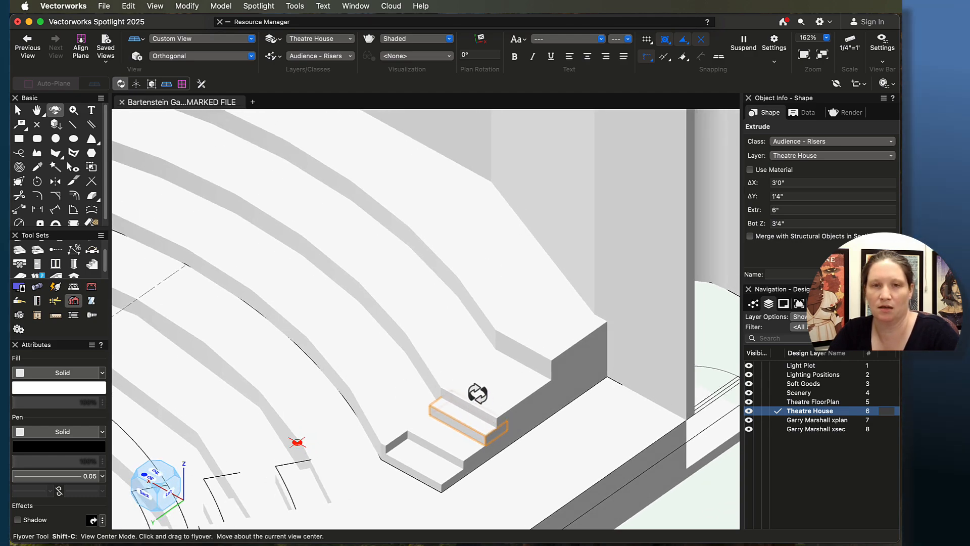
pyautogui.scroll(3, 523, 432)
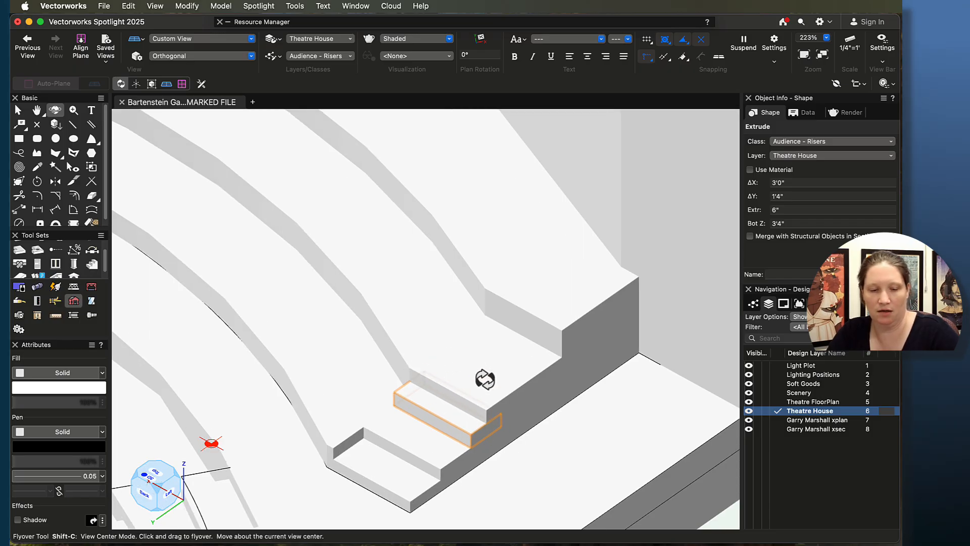
pyautogui.press('super+5')
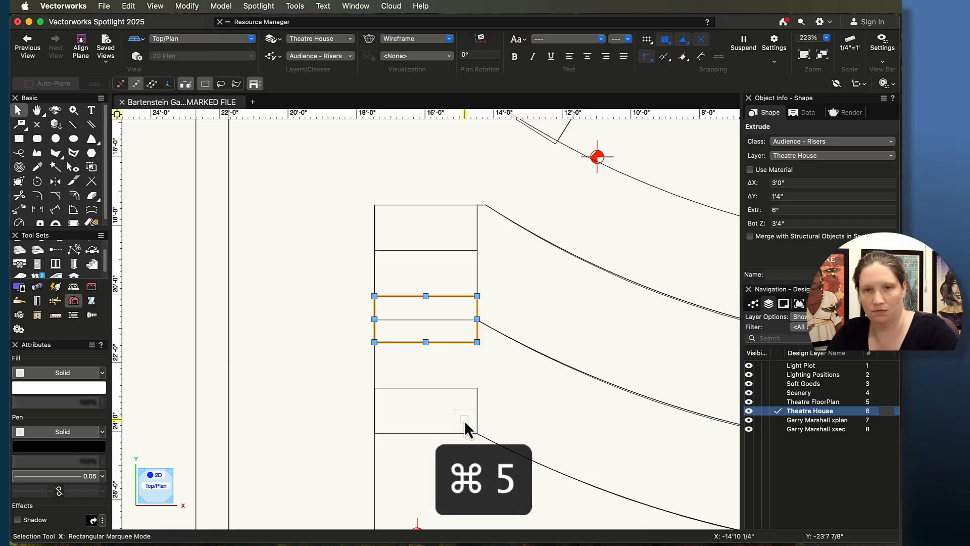
# Step: Draw a 3'0" by 8" rectangle at the aisle edge of the middle riser and extrude it 1'0" with a bottom Z of 3'4"
pyautogui.click(428, 320)
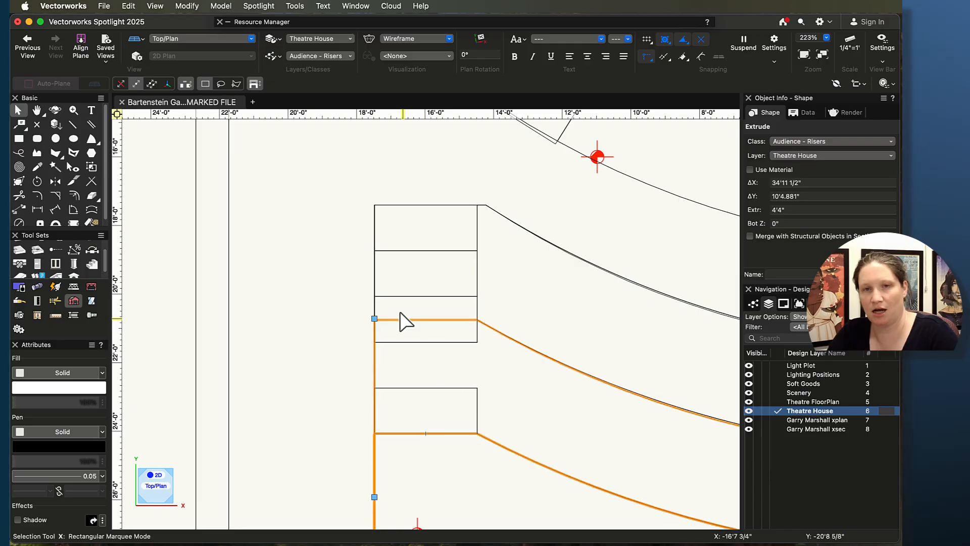
pyautogui.moveTo(433, 370); pyautogui.dragTo(362, 368, button='middle')
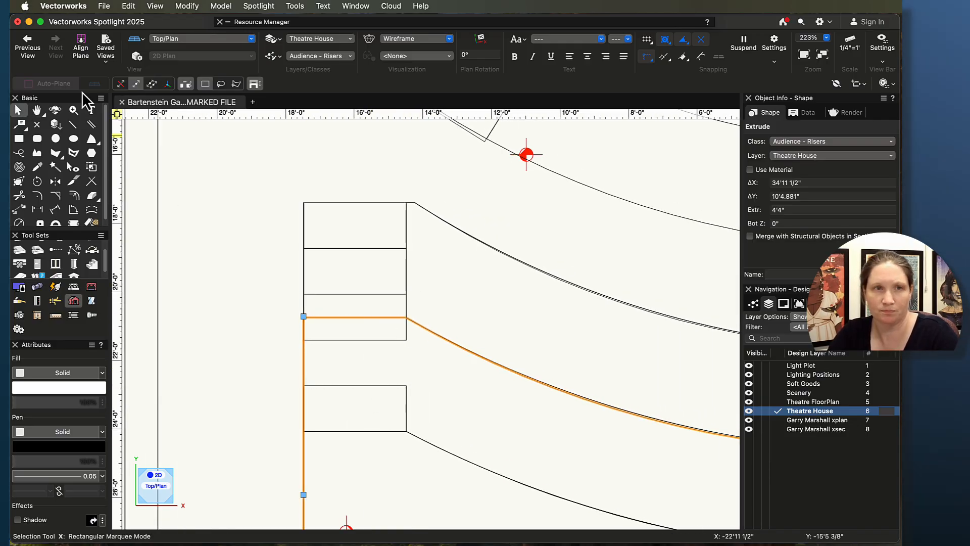
pyautogui.click(18, 138)
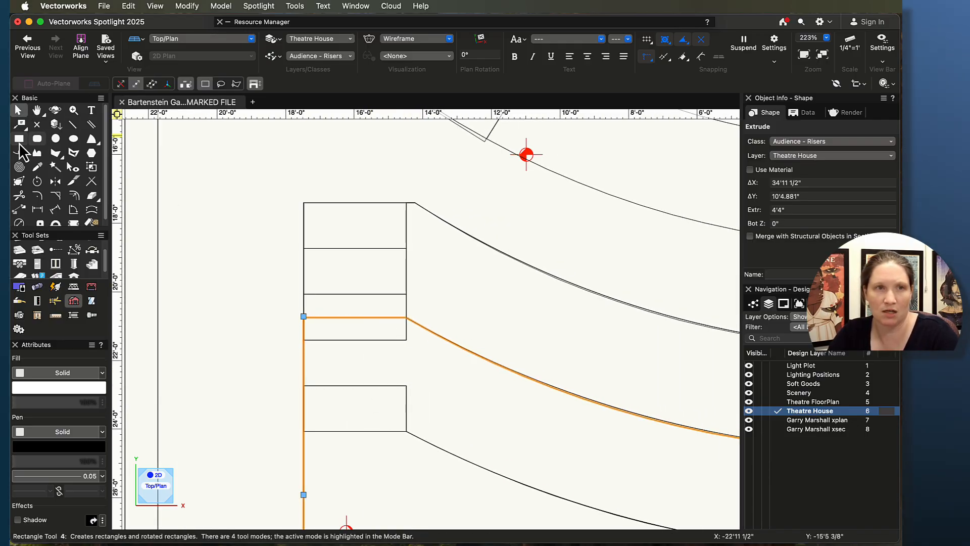
pyautogui.click(303, 317)
pyautogui.click(403, 346)
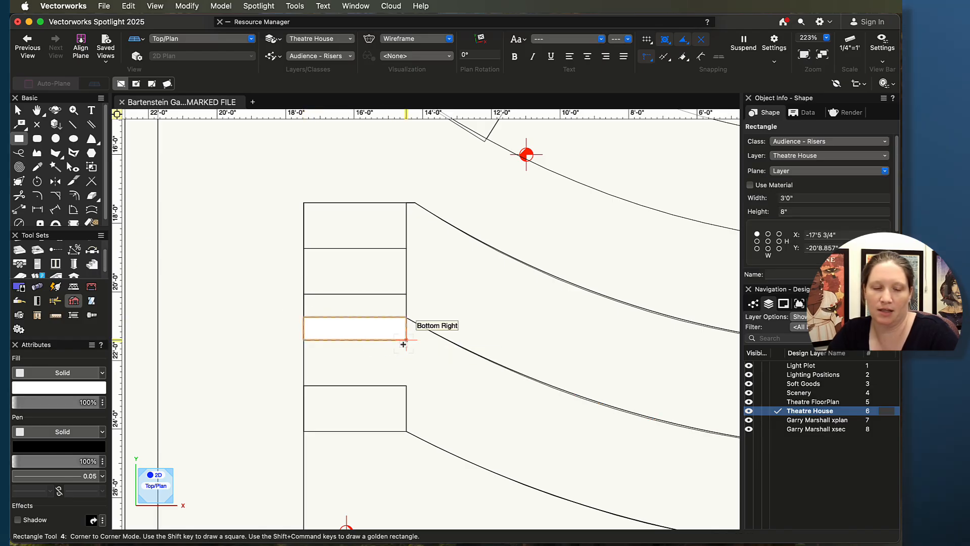
pyautogui.press('super+e')
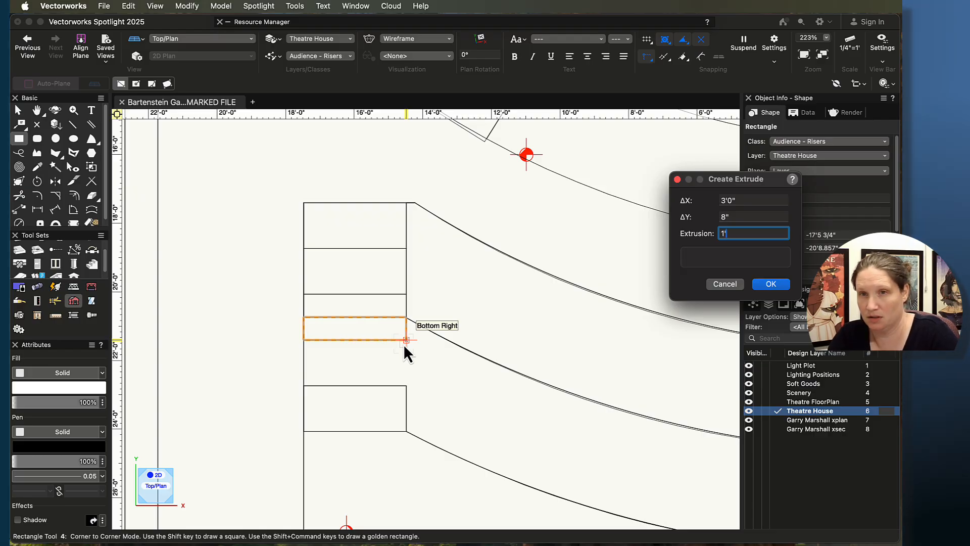
pyautogui.write("1'")
pyautogui.press('Return')
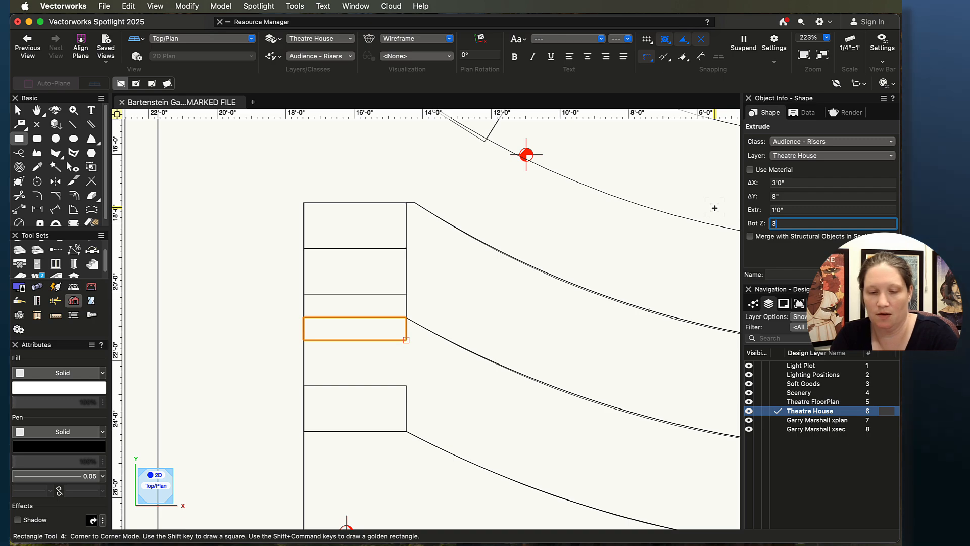
pyautogui.write("3'")
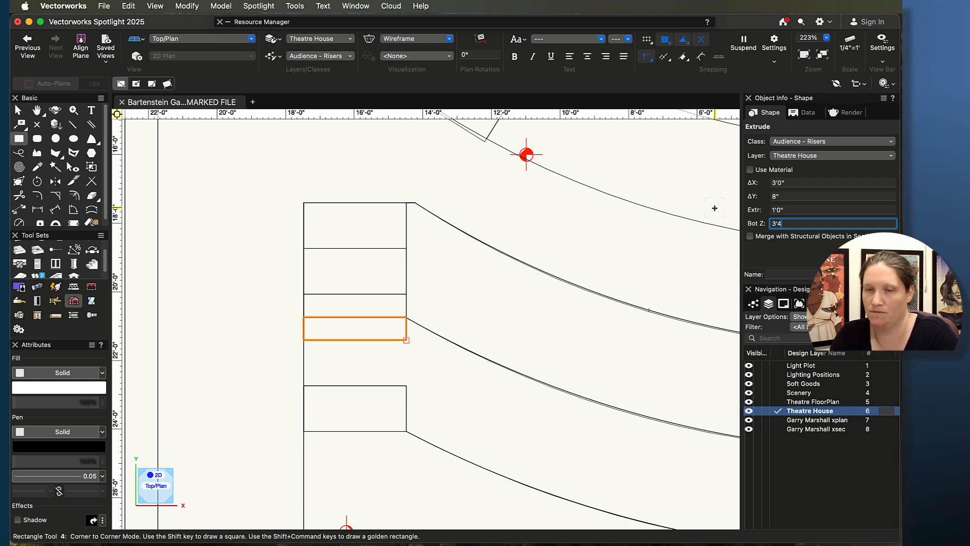
pyautogui.write('4"')
pyautogui.press('Return')
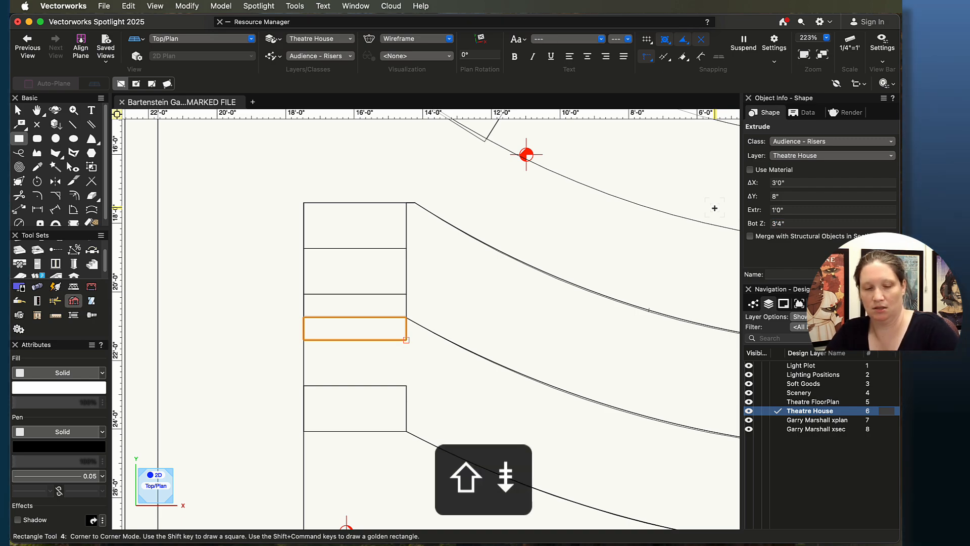
# Step: Subtract the new 1'0" block from the middle riser extrusion to notch it at the aisle
pyautogui.hotkey('shift', 'c')
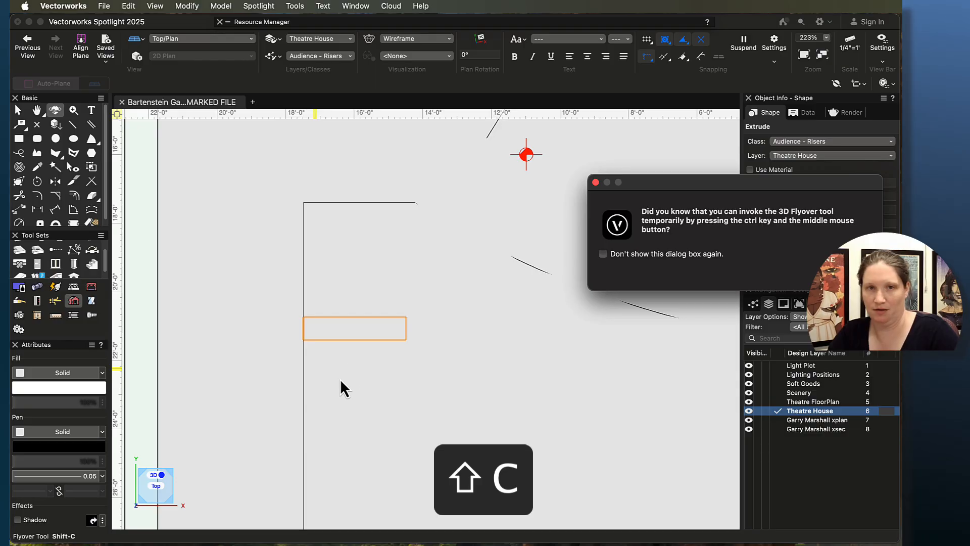
pyautogui.press('Escape')
pyautogui.moveTo(368, 368)
pyautogui.mouseDown()
pyautogui.moveTo(457, 396)
pyautogui.moveTo(536, 299)
pyautogui.moveTo(515, 214)
pyautogui.moveTo(528, 203)
pyautogui.moveTo(550, 208)
pyautogui.moveTo(507, 207)
pyautogui.moveTo(530, 231)
pyautogui.moveTo(551, 232)
pyautogui.moveTo(537, 265)
pyautogui.mouseUp()
pyautogui.press('super+5')
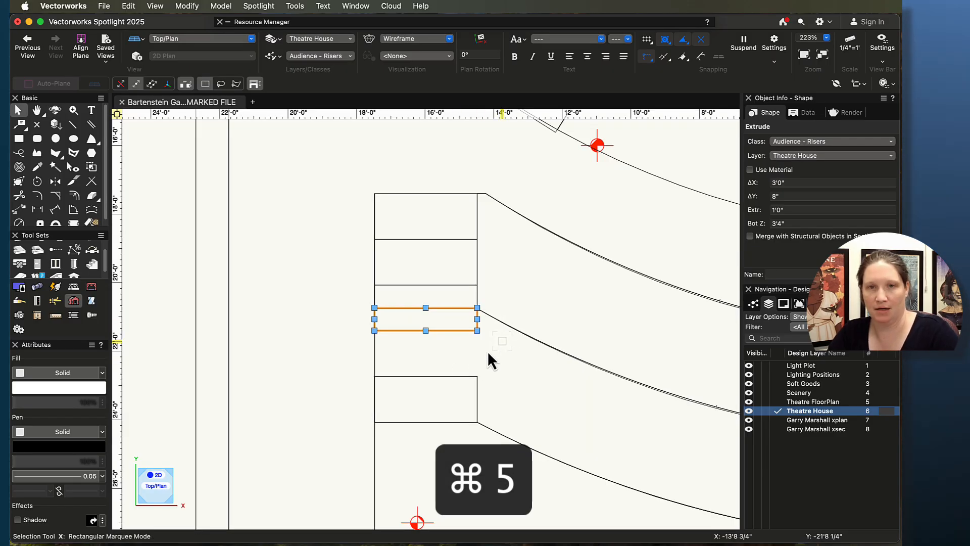
pyautogui.keyDown('shift'); pyautogui.click(504, 329); pyautogui.keyUp('shift')
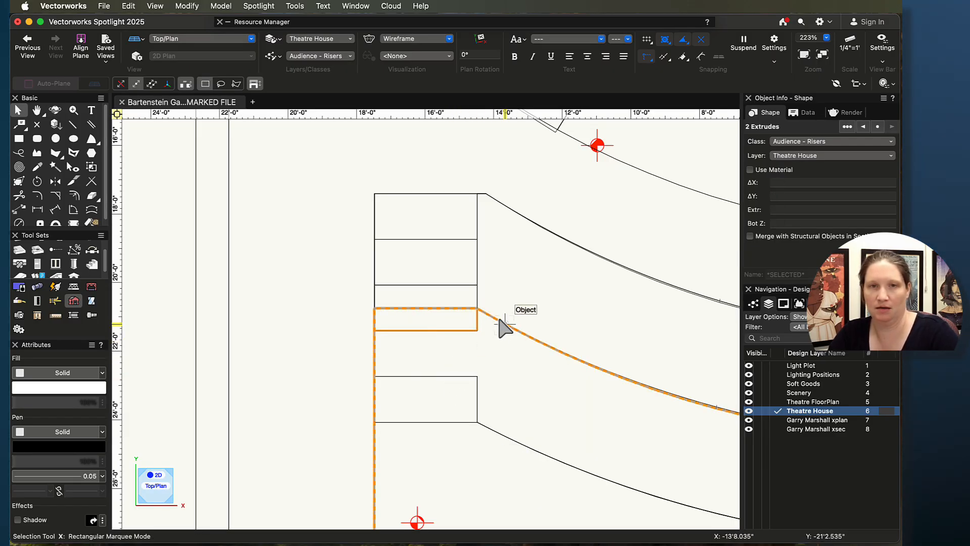
pyautogui.click(222, 6)
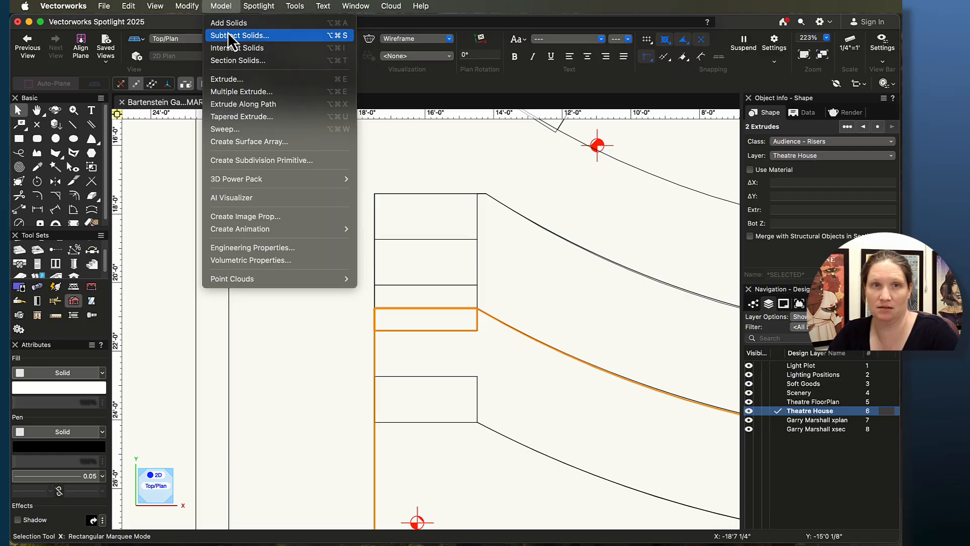
pyautogui.click(227, 35)
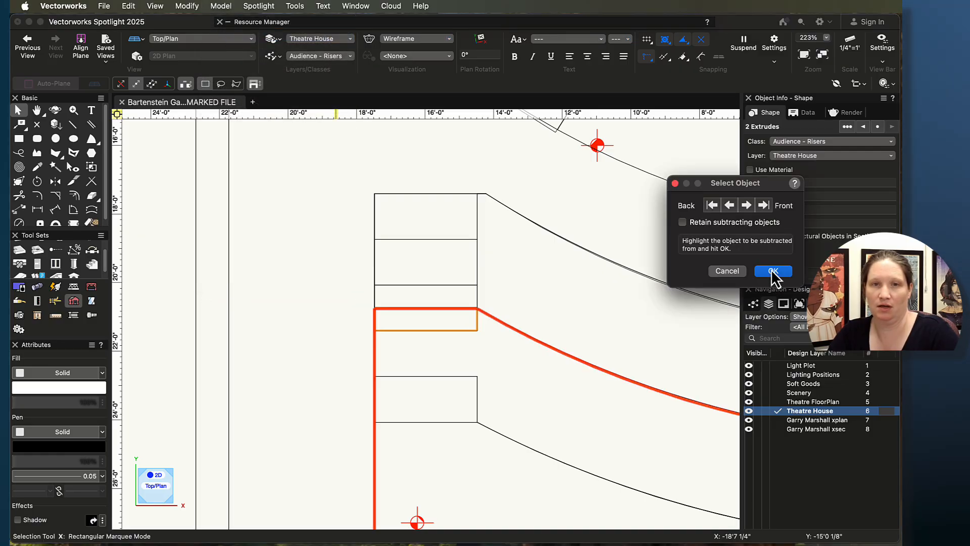
pyautogui.click(772, 273)
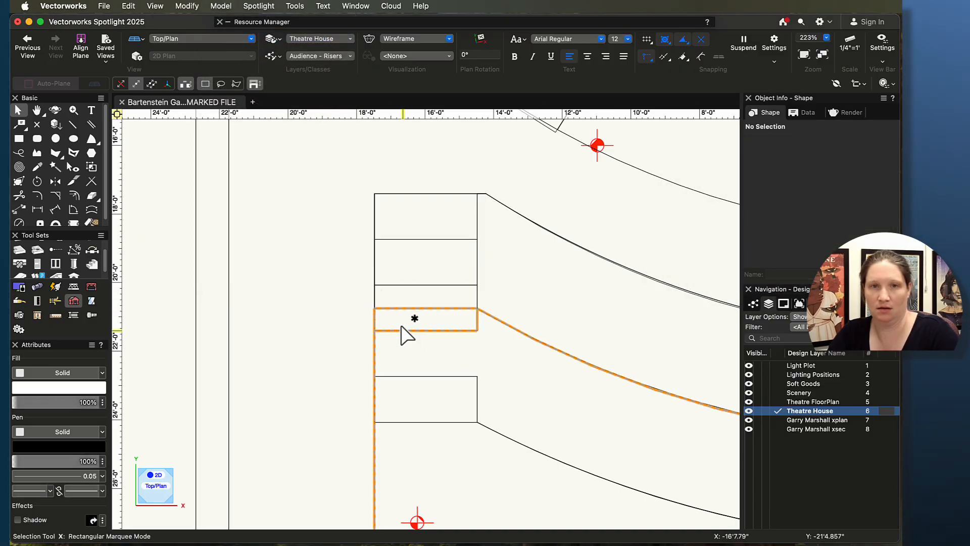
# Step: Orbit the 3D view to inspect the notched riser, then return to Top/Plan
pyautogui.hotkey('shift', 'c')
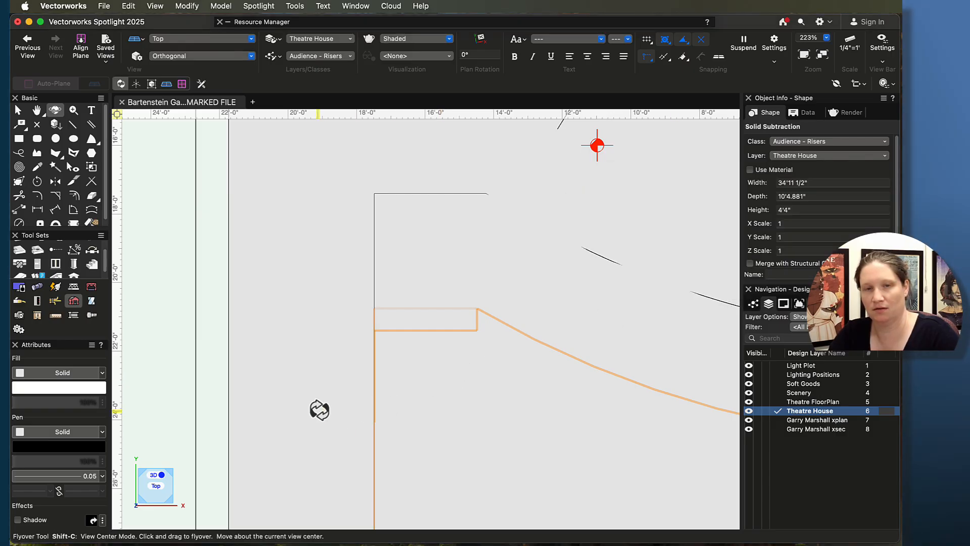
pyautogui.moveTo(318, 407)
pyautogui.mouseDown()
pyautogui.moveTo(438, 372)
pyautogui.moveTo(480, 310)
pyautogui.moveTo(525, 272)
pyautogui.moveTo(509, 230)
pyautogui.moveTo(498, 271)
pyautogui.moveTo(487, 265)
pyautogui.moveTo(448, 333)
pyautogui.mouseUp()
pyautogui.press('super+5')
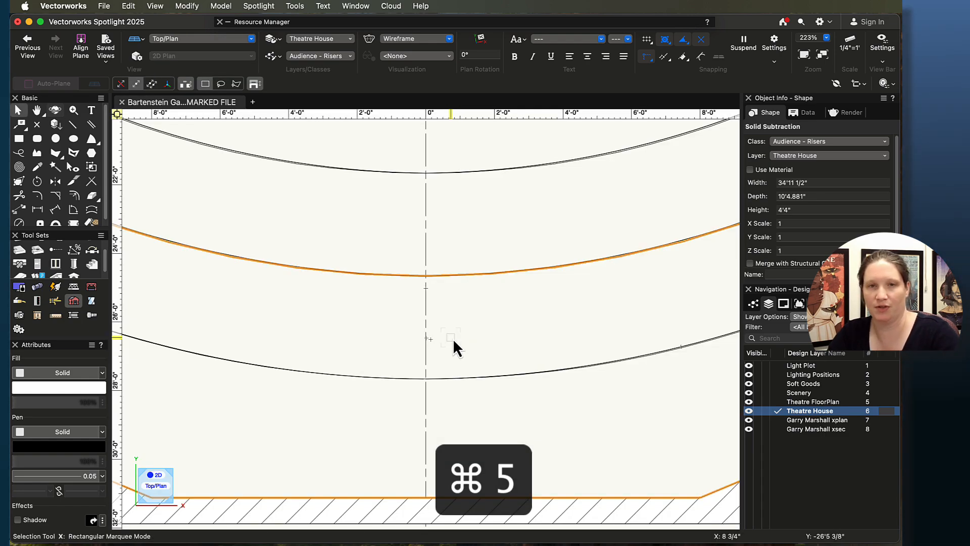
# Step: Draw an about 3'0" by 8" rectangle at the aisle edge of the next riser and extrude it 1'0"
pyautogui.scroll(-9, 455, 344)
pyautogui.scroll(2, 600, 308)
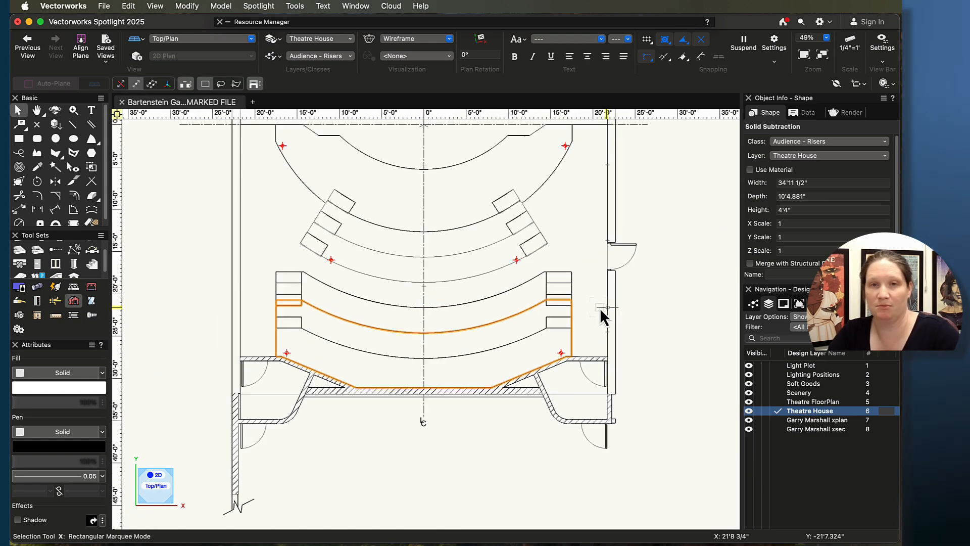
pyautogui.scroll(6, 600, 299)
pyautogui.press('4')
pyautogui.moveTo(398, 296); pyautogui.dragTo(495, 318)
pyautogui.press('super+e')
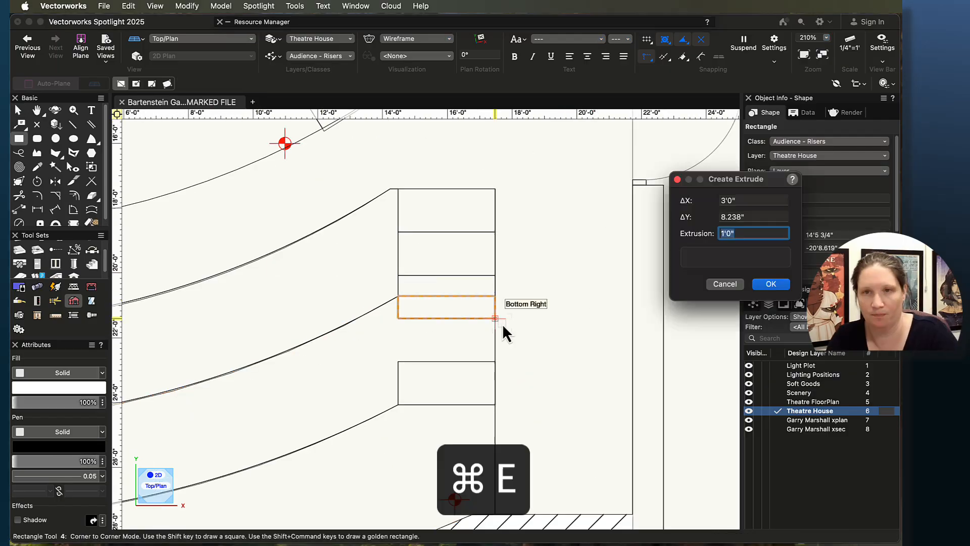
pyautogui.press('Return')
# Step: Subtract the new 1'0" block from the adjacent riser to notch it at the aisle
pyautogui.press('x')
pyautogui.keyDown('shift'); pyautogui.click(336, 329); pyautogui.keyUp('shift')
pyautogui.click(221, 6)
pyautogui.click(238, 82)
# Step: Orbit the 3D view to inspect the notched risers and aisle steps, then return to Top/Plan
pyautogui.scroll(-2, 445, 354)
pyautogui.click(401, 362)
pyautogui.hotkey('shift', 'c')
pyautogui.moveTo(402, 363); pyautogui.dragTo(682, 296)
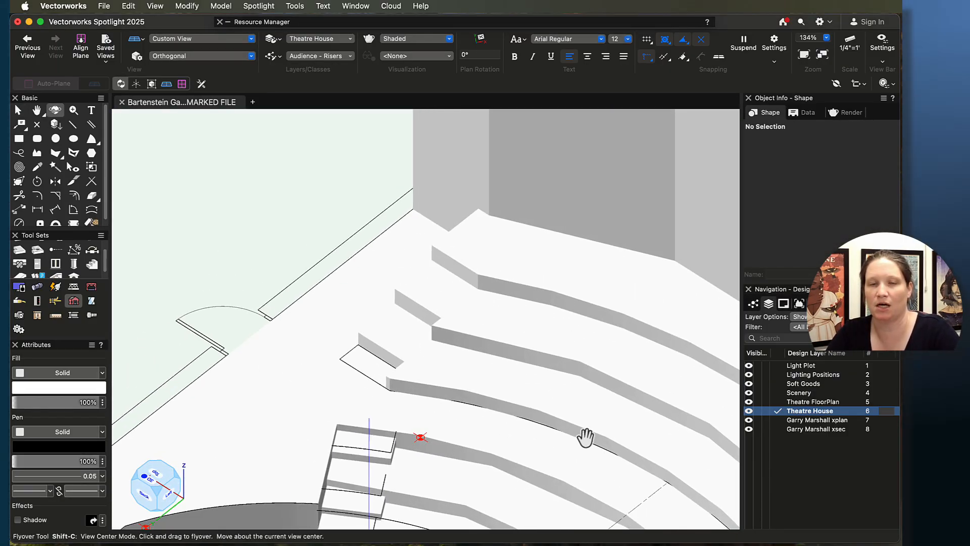
pyautogui.moveTo(585, 438); pyautogui.dragTo(411, 342, button='middle')
pyautogui.scroll(-1, 507, 329)
pyautogui.moveTo(678, 502); pyautogui.dragTo(581, 399)
pyautogui.press('super+5')
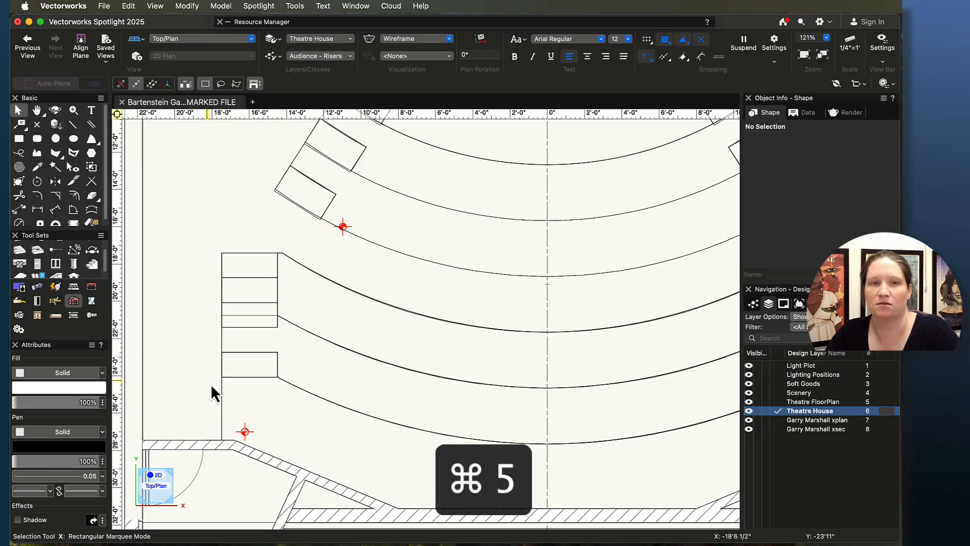
# Step: Draw a 3'0" by 1'4" rectangle on the next aisle step down and extrude it 6" with a bottom Z of 4'4"
pyautogui.scroll(3, 211, 376)
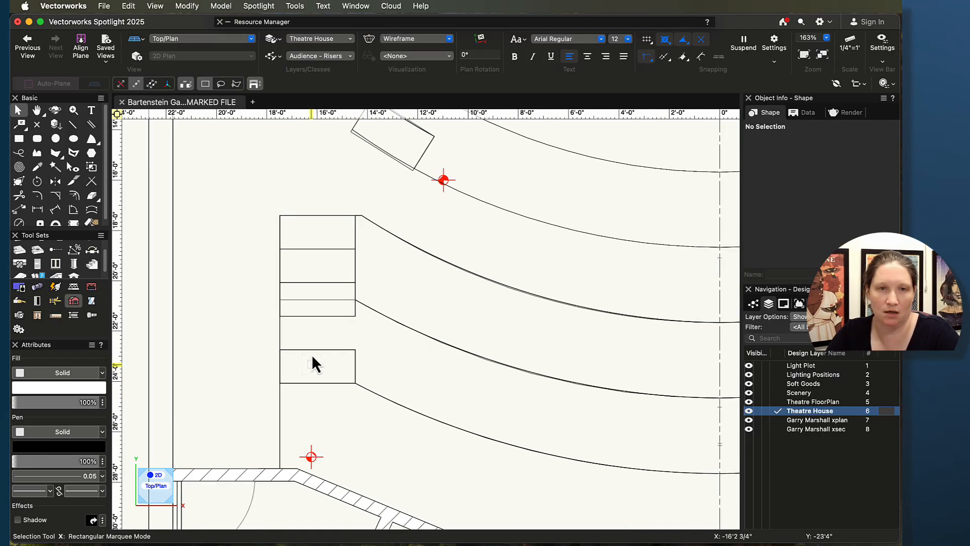
pyautogui.click(19, 139)
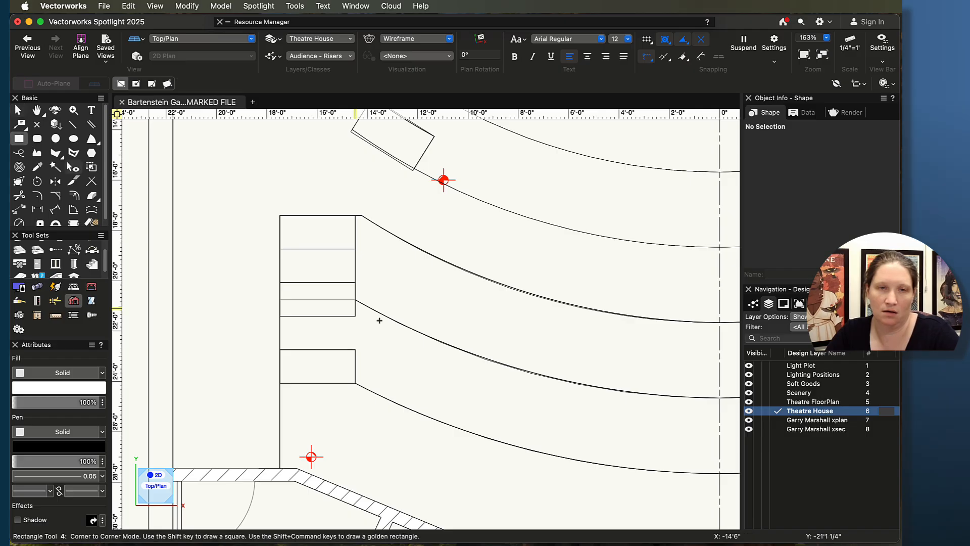
pyautogui.click(282, 387)
pyautogui.press('super+e')
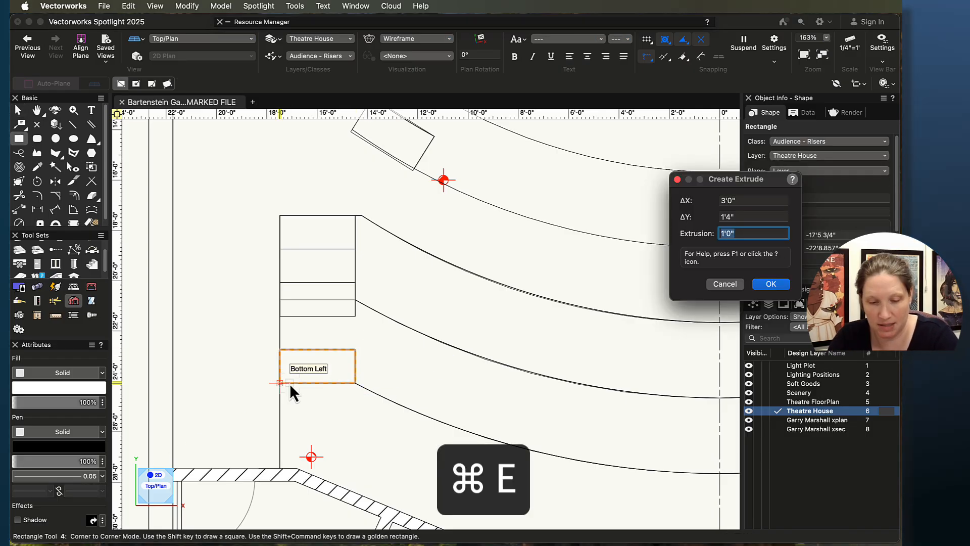
pyautogui.write('6"')
pyautogui.press('Return')
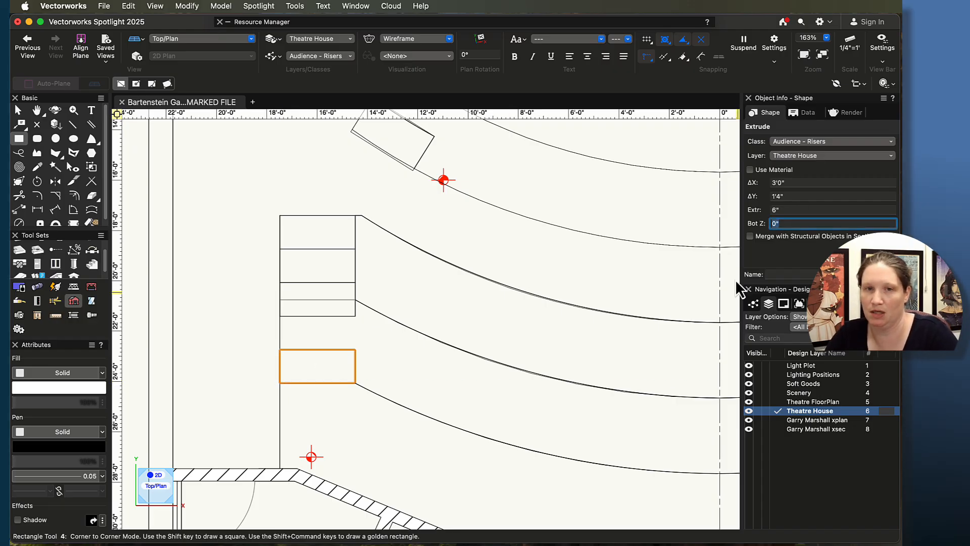
pyautogui.write('4\'4"')
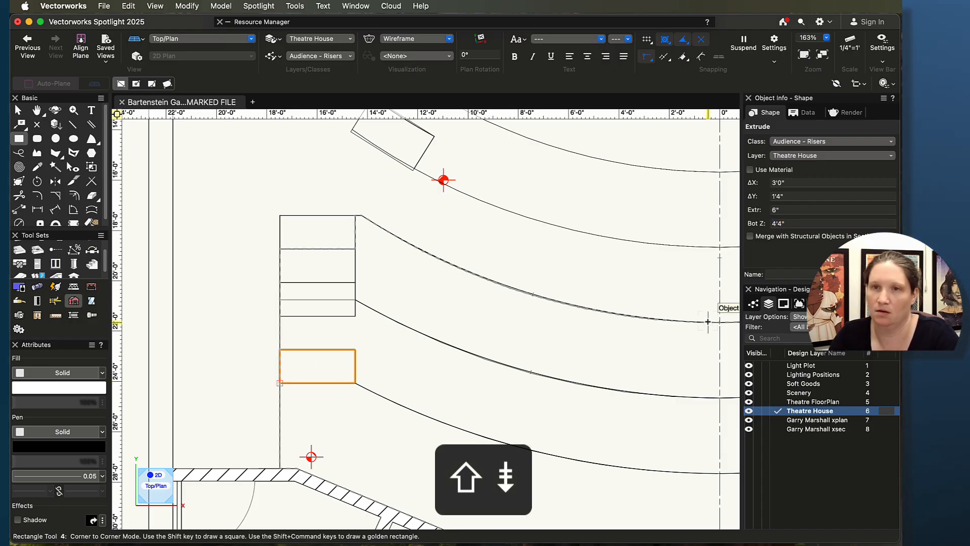
# Step: Orbit the 3D view to check the new lowest aisle step, then return to Top/Plan
pyautogui.hotkey('shift', 'c')
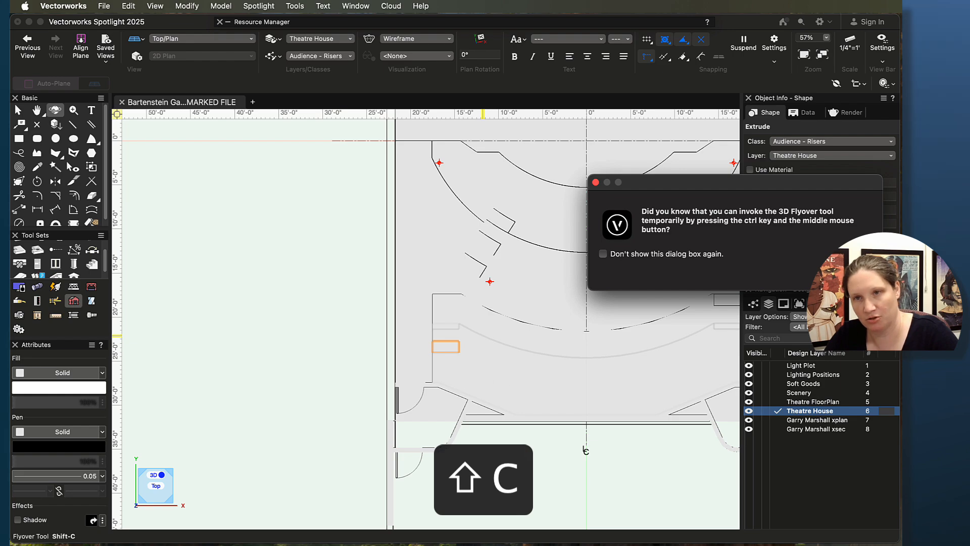
pyautogui.moveTo(430, 372)
pyautogui.mouseDown()
pyautogui.moveTo(606, 302)
pyautogui.moveTo(624, 202)
pyautogui.moveTo(607, 227)
pyautogui.mouseUp()
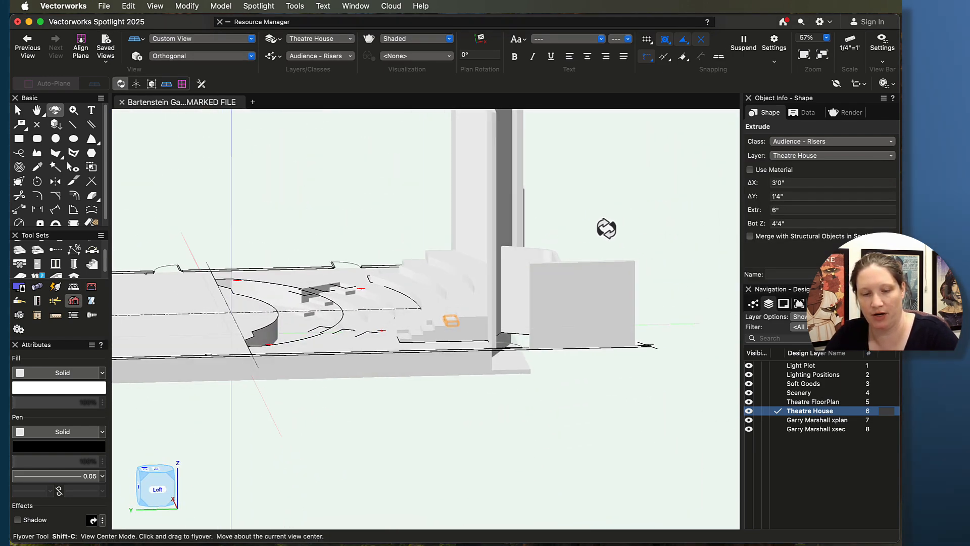
pyautogui.press('super+5')
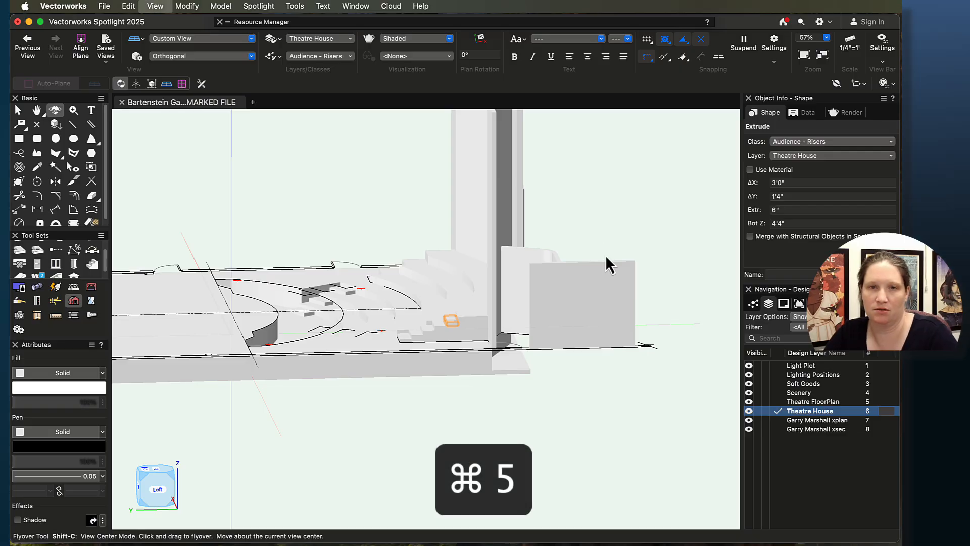
pyautogui.scroll(4, 483, 221)
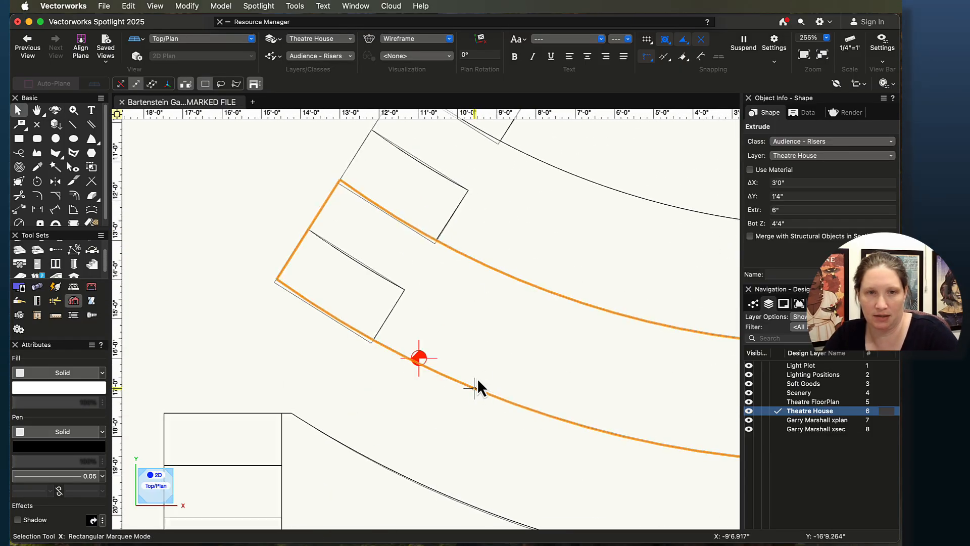
# Step: Select the three left aisle step extrusions and mirror-duplicate them across the house centreline to the right aisle
pyautogui.scroll(-1, 478, 384)
pyautogui.moveTo(478, 453); pyautogui.dragTo(515, 278, button='middle')
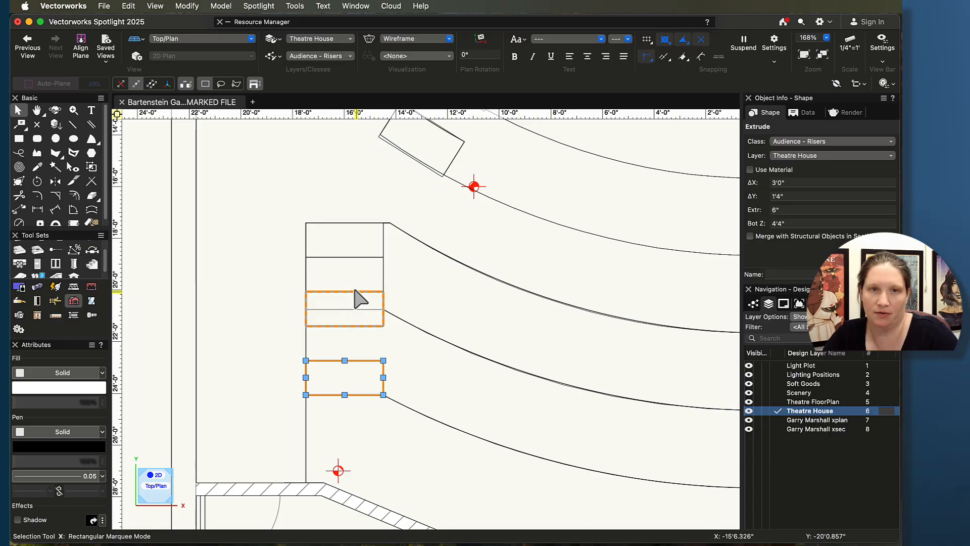
pyautogui.keyDown('shift'); pyautogui.click(349, 241); pyautogui.keyUp('shift')
pyautogui.scroll(-5, 529, 301)
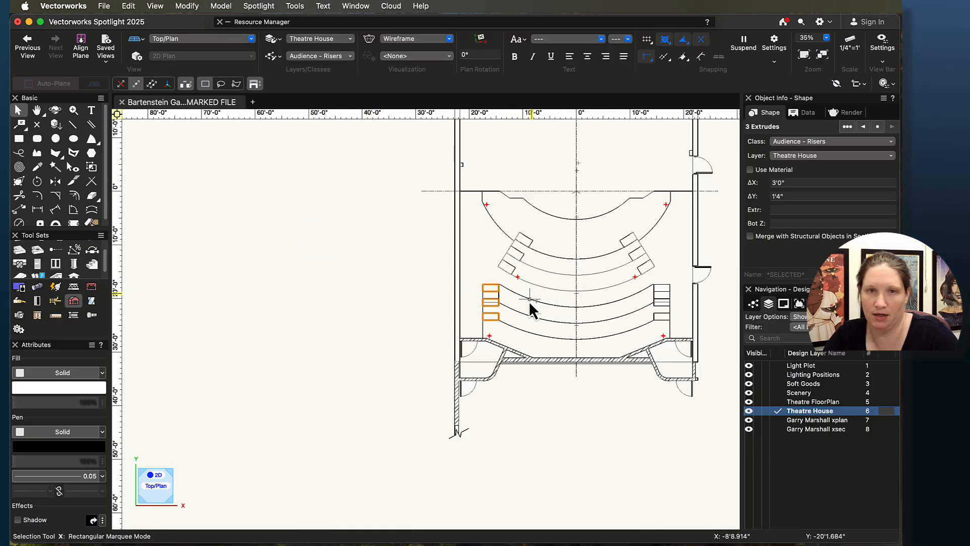
pyautogui.moveTo(528, 301); pyautogui.dragTo(445, 318, button='middle')
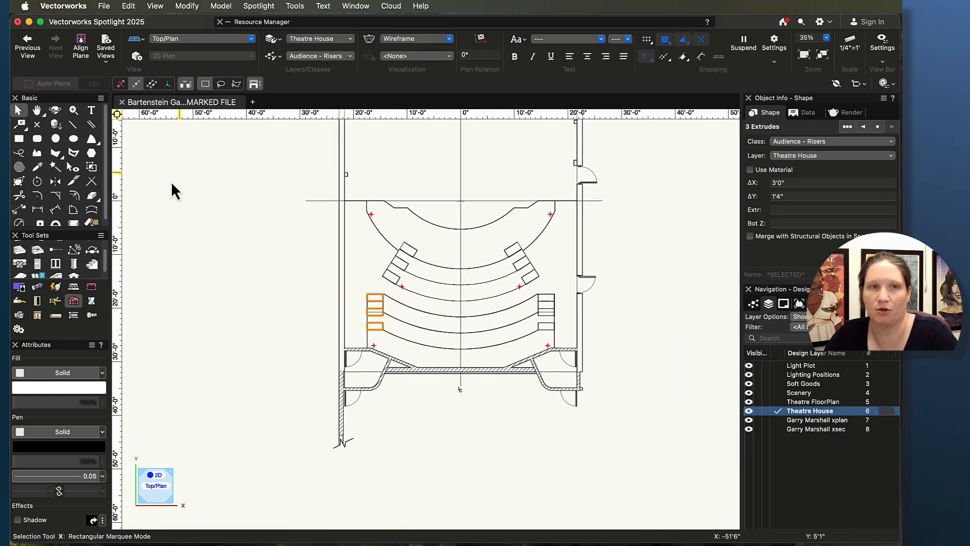
pyautogui.click(55, 181)
pyautogui.scroll(3, 392, 386)
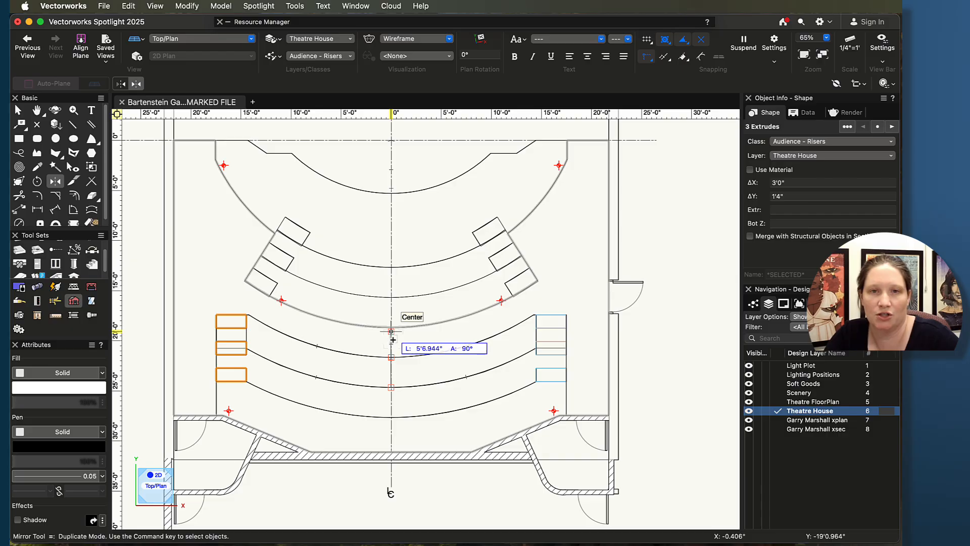
pyautogui.scroll(9, 580, 306)
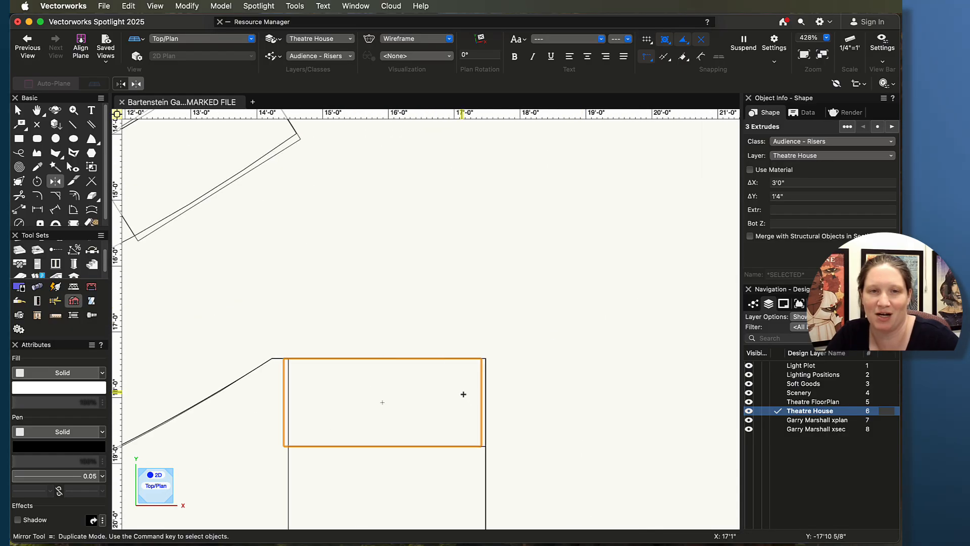
pyautogui.scroll(-5, 471, 378)
pyautogui.moveTo(496, 445); pyautogui.dragTo(524, 317, button='middle')
pyautogui.scroll(4, 524, 317)
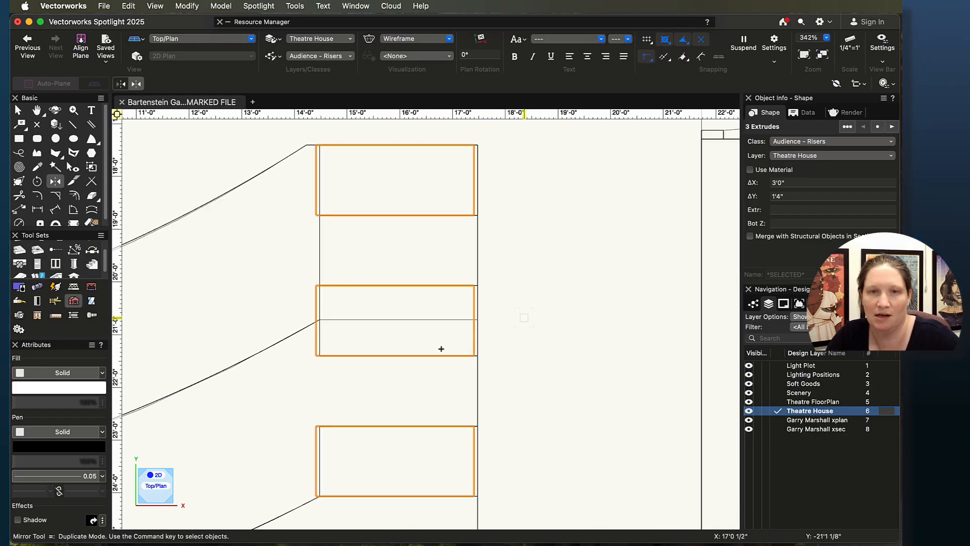
pyautogui.press('x')
# Step: Move the three mirrored aisle steps so their corner snaps to the right aisle edge
pyautogui.scroll(1, 389, 354)
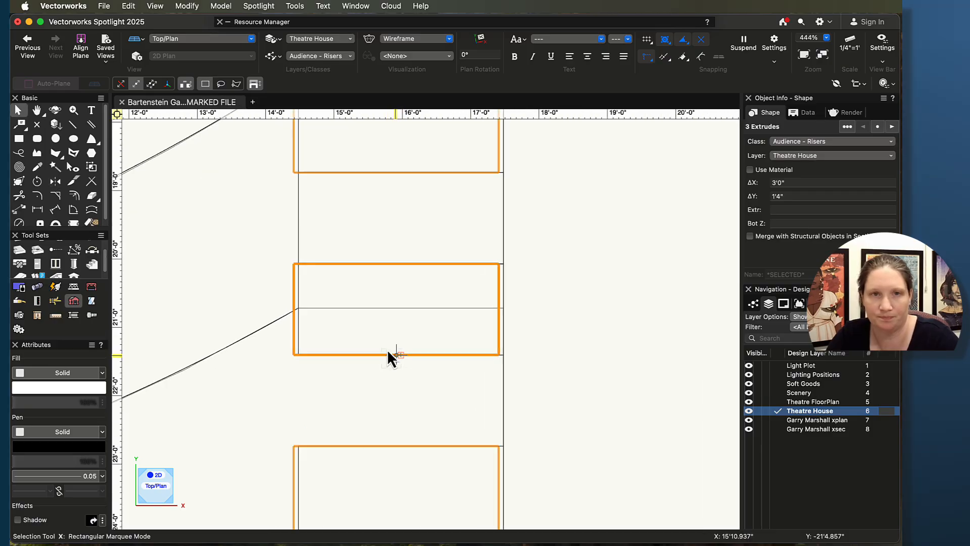
pyautogui.moveTo(351, 260); pyautogui.dragTo(427, 466, button='middle')
pyautogui.scroll(3, 327, 307)
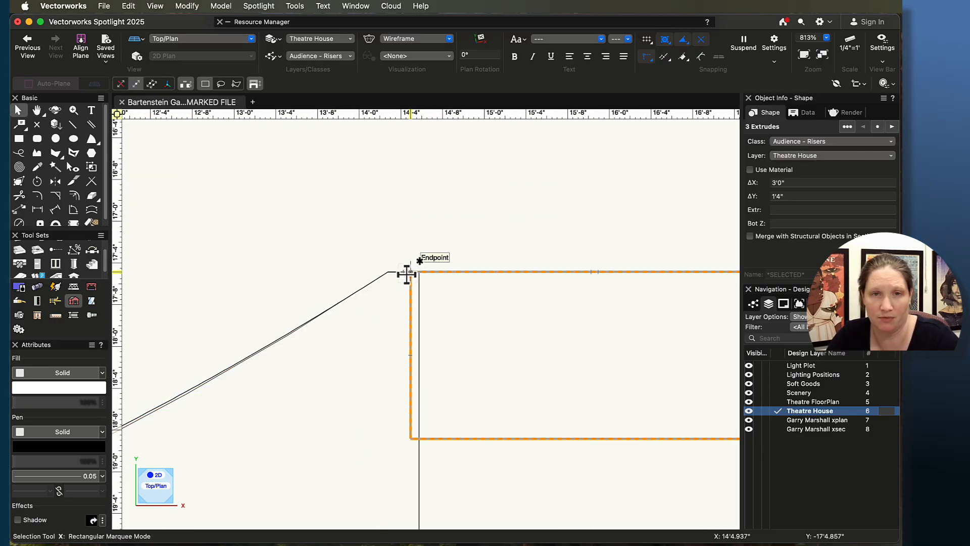
pyautogui.moveTo(407, 273); pyautogui.dragTo(418, 273)
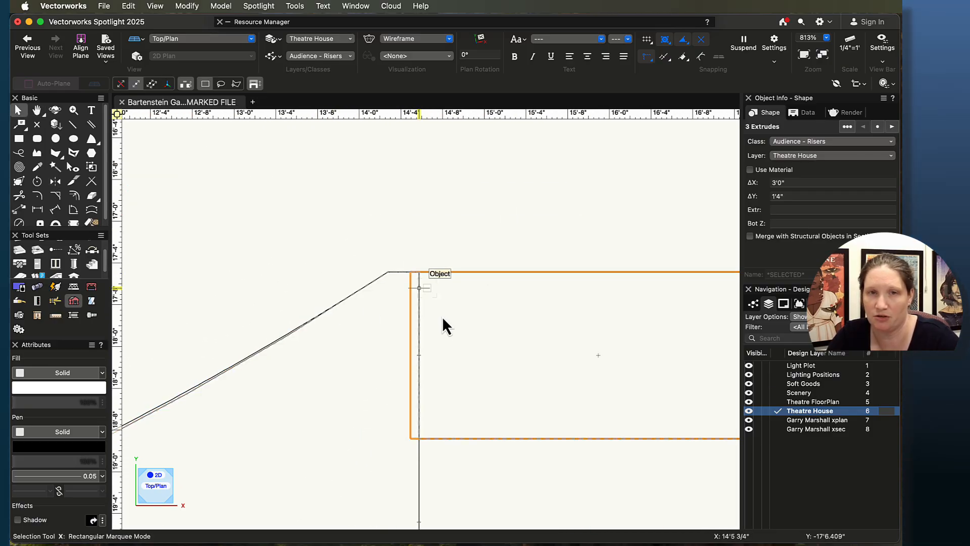
# Step: Nudge the uppermost mirrored aisle step into alignment with the aisle edge
pyautogui.click(424, 252)
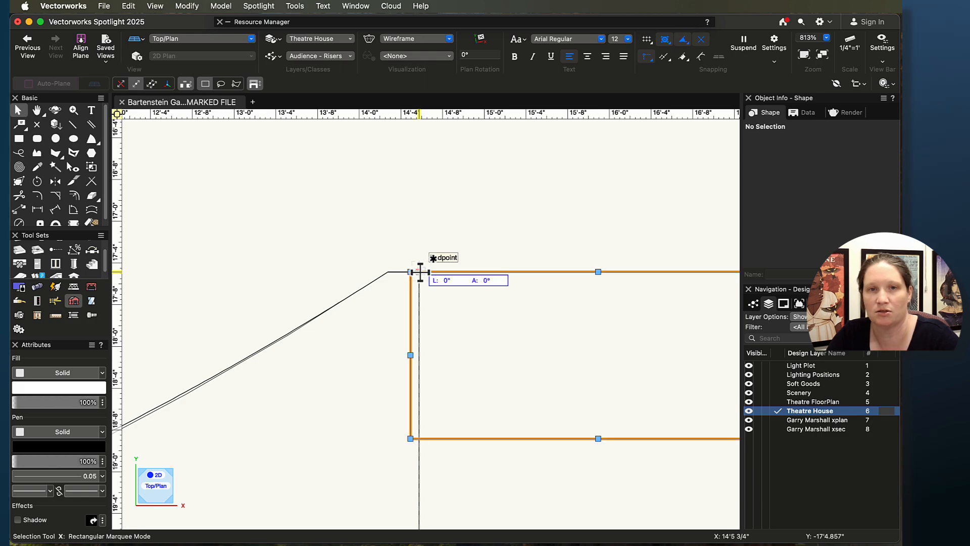
pyautogui.click(420, 272)
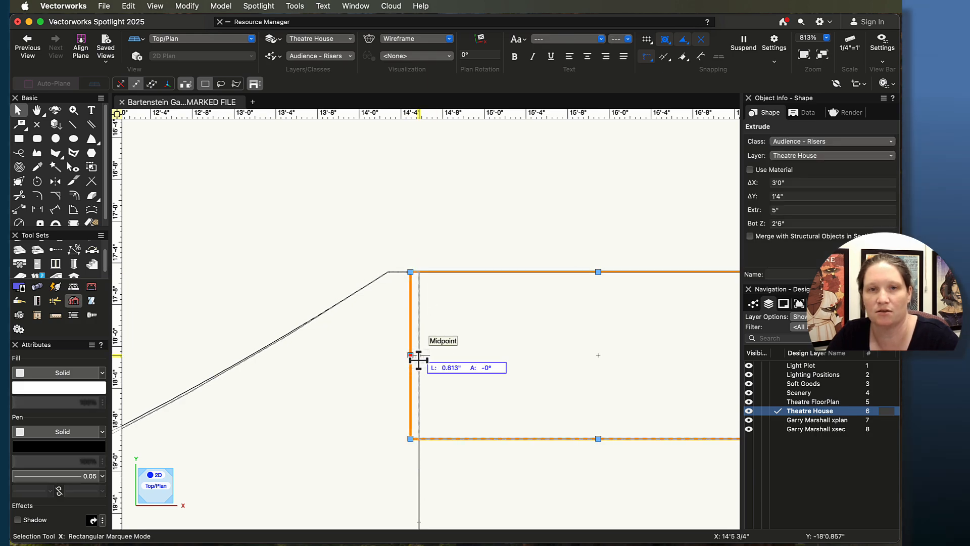
pyautogui.moveTo(418, 360); pyautogui.dragTo(418, 359)
pyautogui.scroll(-5, 455, 406)
pyautogui.moveTo(477, 500); pyautogui.dragTo(487, 346, button='middle')
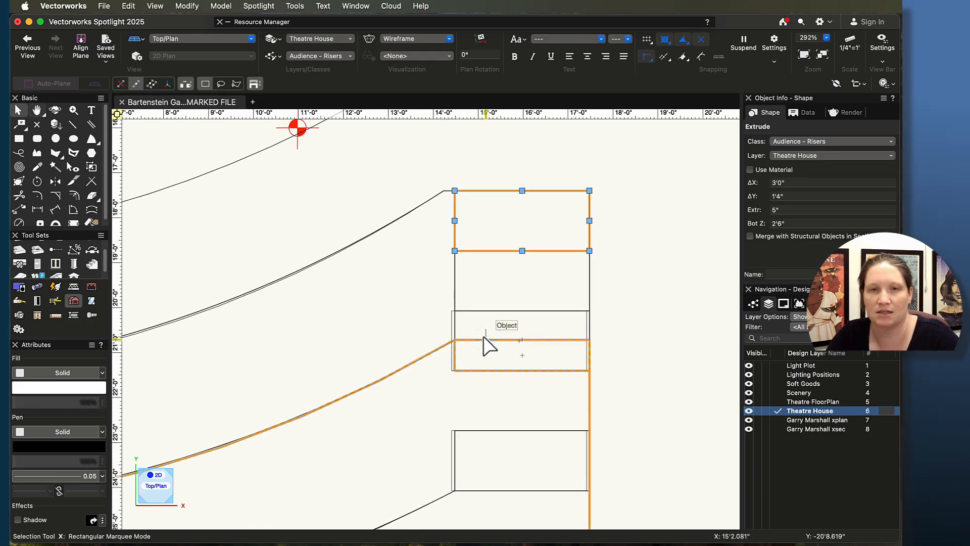
# Step: Try to realign the middle mirrored aisle step's corner with the aisle edge
pyautogui.scroll(4, 484, 340)
pyautogui.click(402, 319)
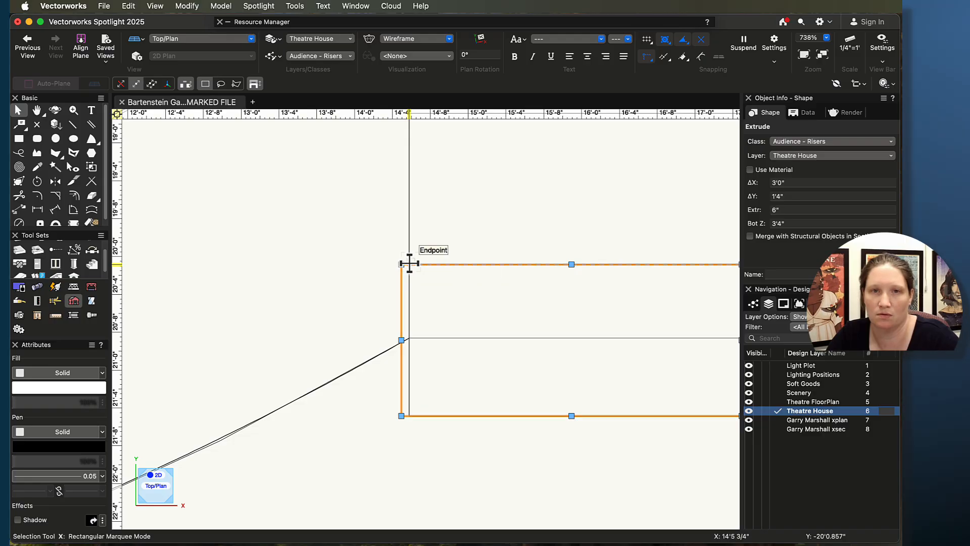
pyautogui.moveTo(397, 264); pyautogui.dragTo(450, 220)
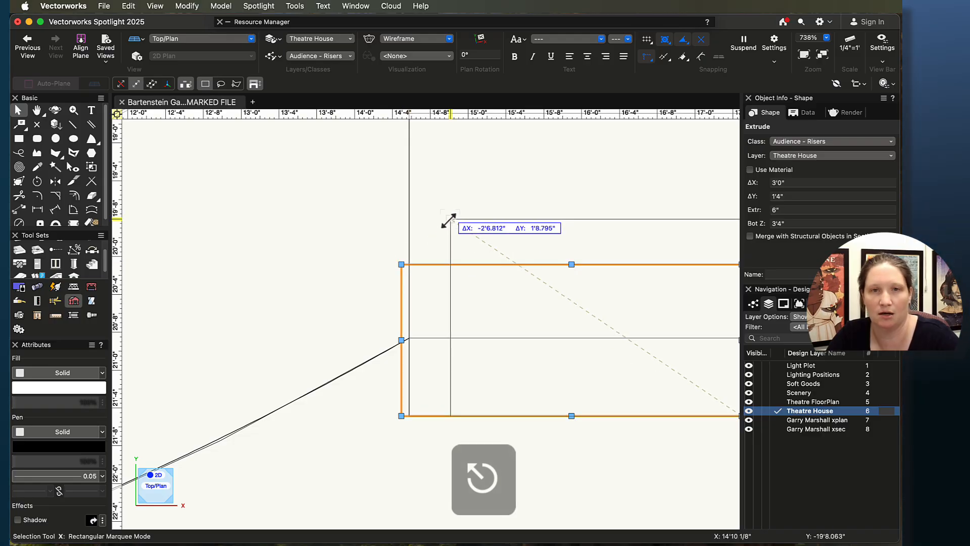
pyautogui.press('Escape')
pyautogui.click(401, 264)
pyautogui.moveTo(401, 264); pyautogui.dragTo(488, 216)
pyautogui.moveTo(487, 216); pyautogui.dragTo(410, 265)
pyautogui.scroll(-5, 458, 412)
pyautogui.moveTo(471, 413); pyautogui.dragTo(463, 232, button='middle')
pyautogui.scroll(2, 463, 265)
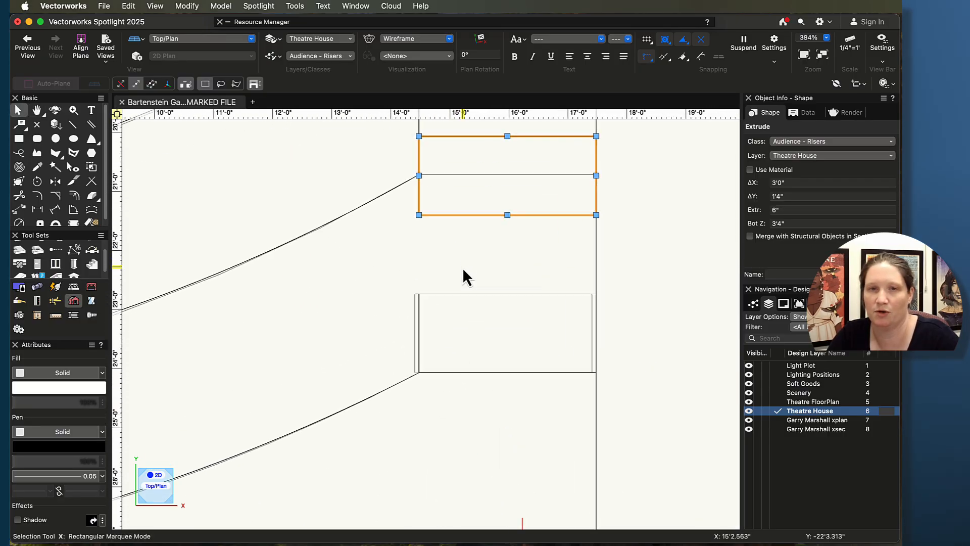
# Step: Move the lowest mirrored aisle step so its edge aligns with the right aisle edge
pyautogui.scroll(7, 462, 267)
pyautogui.moveTo(406, 333); pyautogui.dragTo(461, 147, button='middle')
pyautogui.scroll(-2, 444, 246)
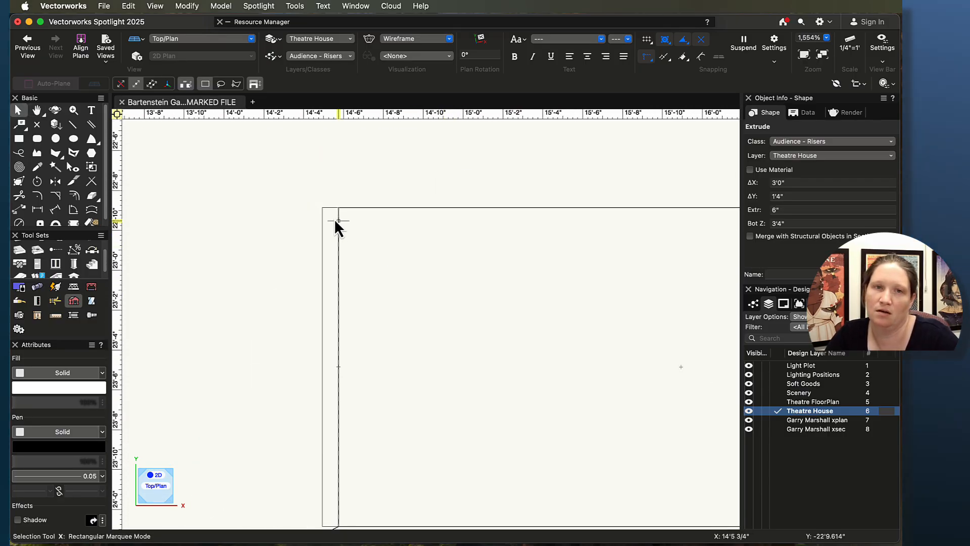
pyautogui.moveTo(325, 209)
pyautogui.mouseDown()
pyautogui.moveTo(352, 158)
pyautogui.moveTo(344, 207)
pyautogui.mouseUp()
pyautogui.scroll(-10, 414, 304)
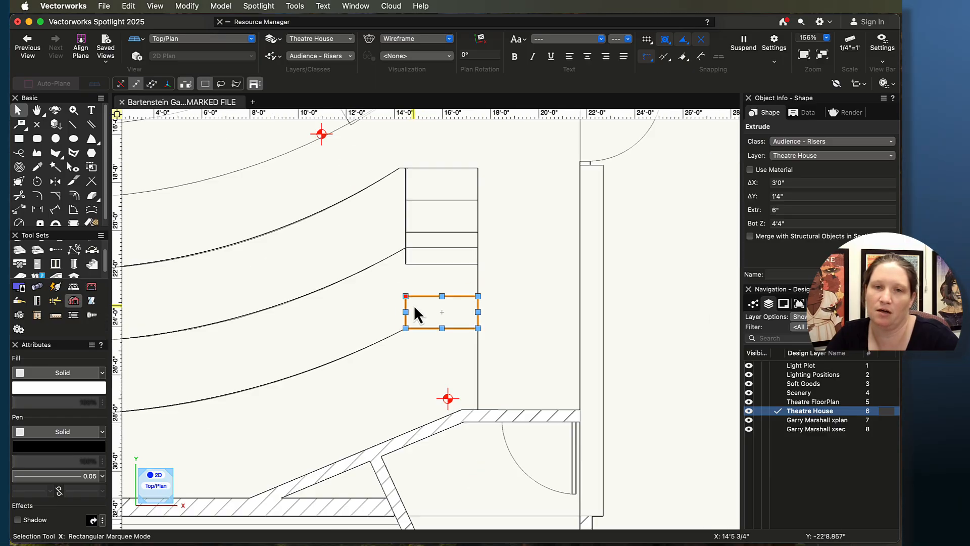
pyautogui.moveTo(417, 371); pyautogui.dragTo(613, 387, button='middle')
pyautogui.scroll(-4, 372, 361)
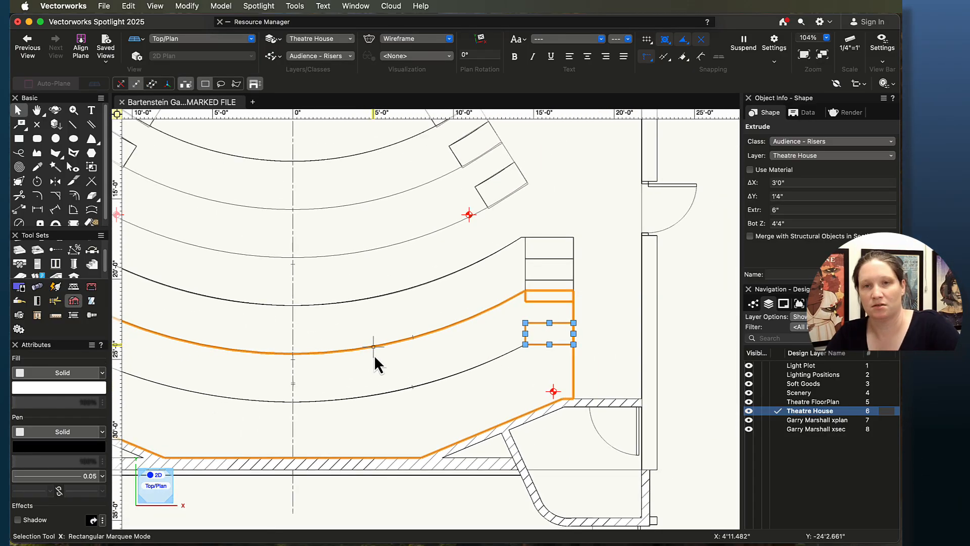
pyautogui.moveTo(291, 297); pyautogui.dragTo(431, 385, button='middle')
# Step: Orbit the 3D view to inspect the mirrored aisle steps on both sides, then return to Top/Plan
pyautogui.hotkey('shift', 'c')
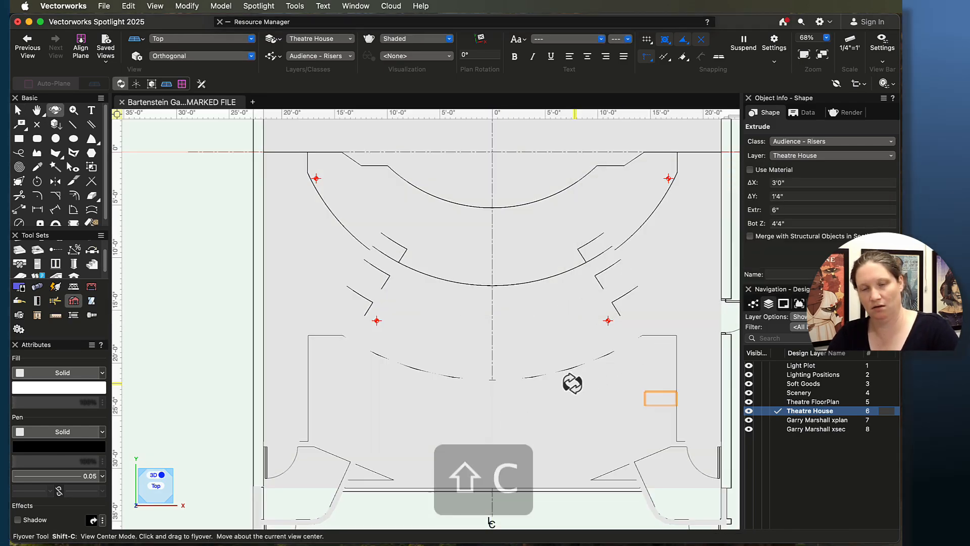
pyautogui.moveTo(571, 381); pyautogui.dragTo(226, 260)
pyautogui.press('super+5')
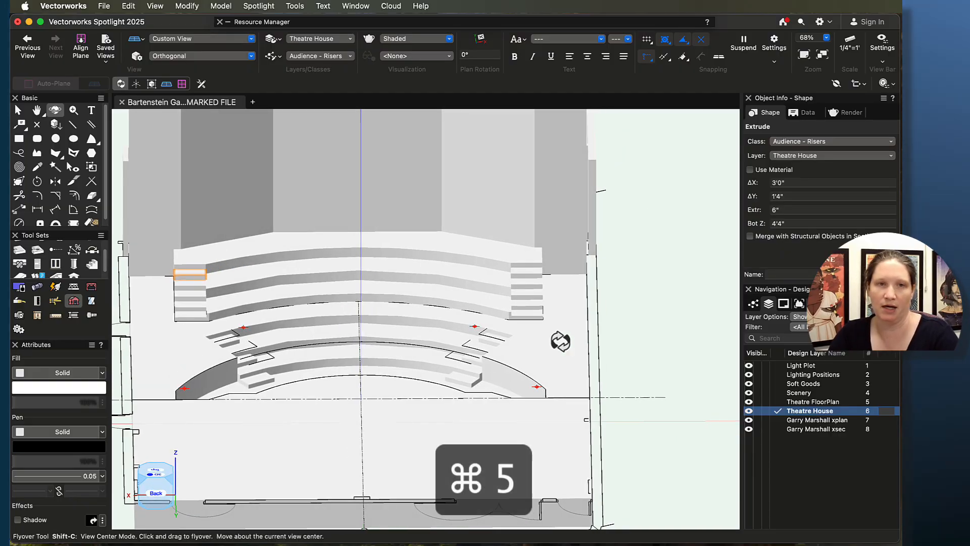
# Step: Marquee-select all the floor, riser and aisle step extrusions in Top/Plan and combine them with Add Solids
pyautogui.moveTo(309, 457); pyautogui.dragTo(486, 517, button='middle')
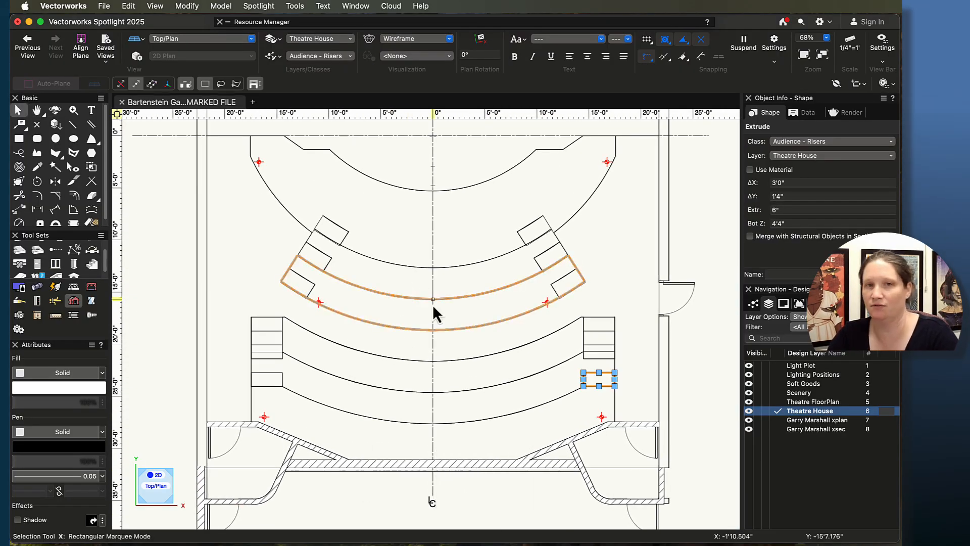
pyautogui.scroll(-2, 441, 310)
pyautogui.moveTo(252, 202); pyautogui.dragTo(610, 431)
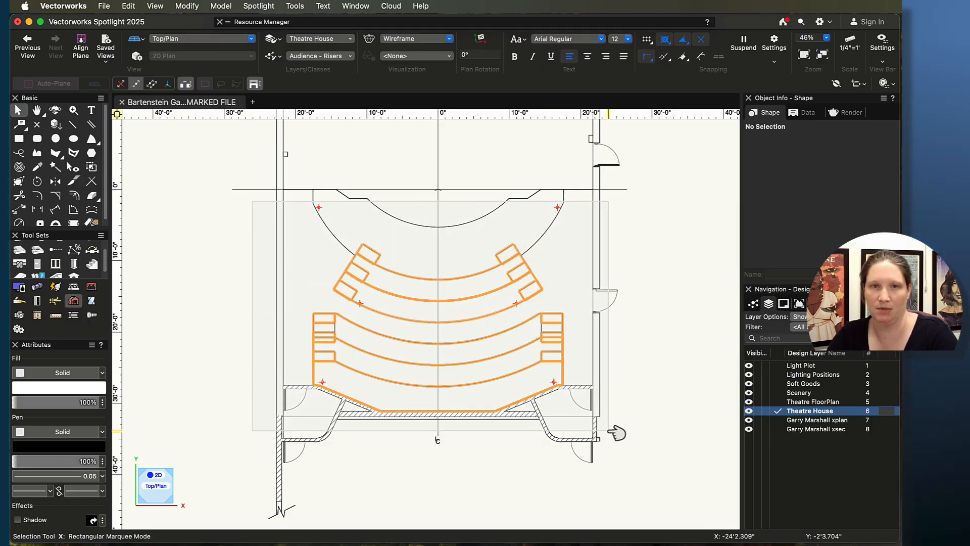
pyautogui.moveTo(609, 431); pyautogui.dragTo(609, 431)
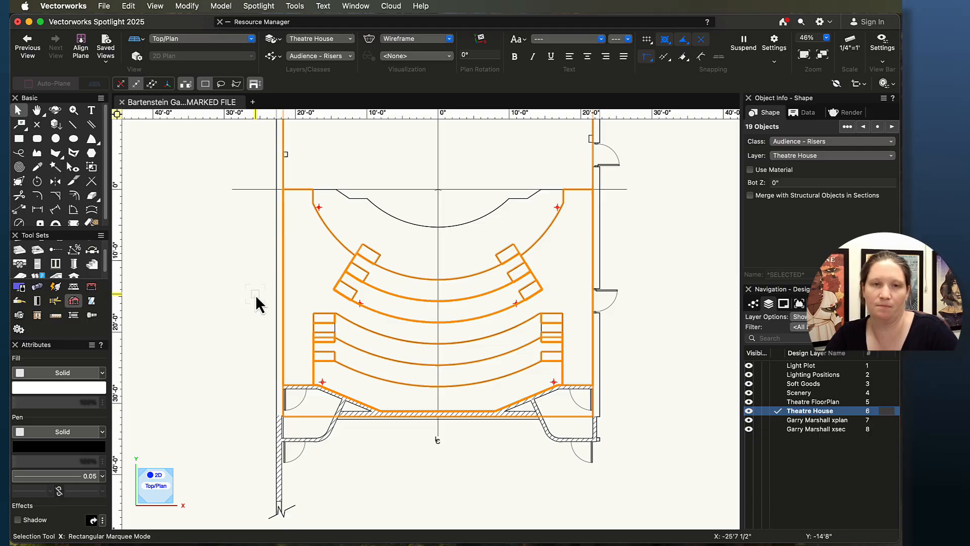
pyautogui.scroll(-1, 340, 250)
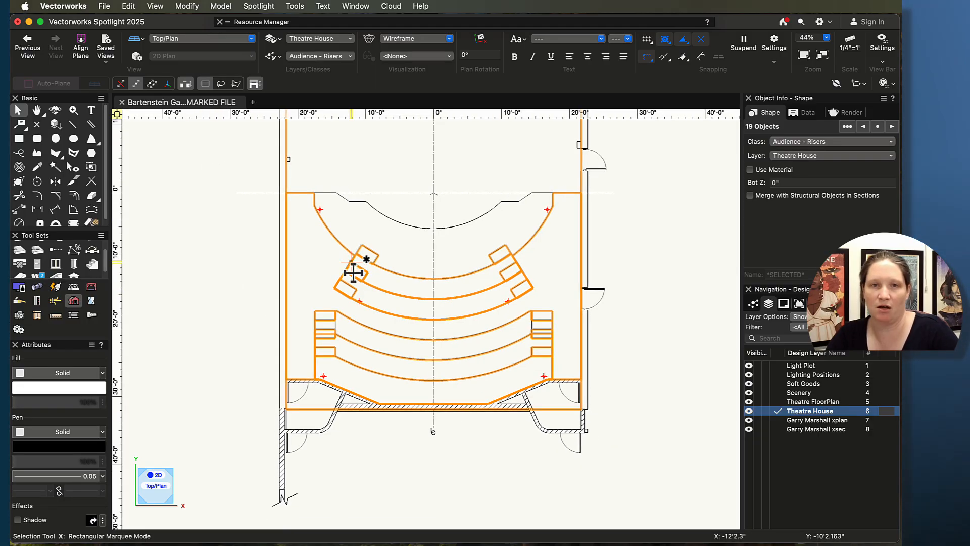
pyautogui.moveTo(626, 250)
pyautogui.mouseDown(button='middle')
pyautogui.moveTo(650, 398)
pyautogui.moveTo(581, 303)
pyautogui.moveTo(625, 325)
pyautogui.mouseUp(button='middle')
pyautogui.scroll(-2, 627, 322)
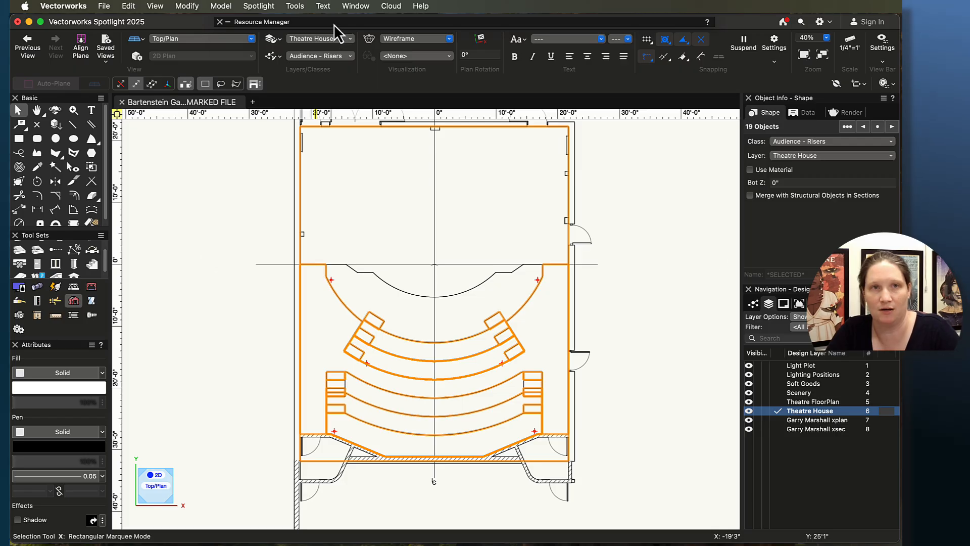
pyautogui.moveTo(334, 30)
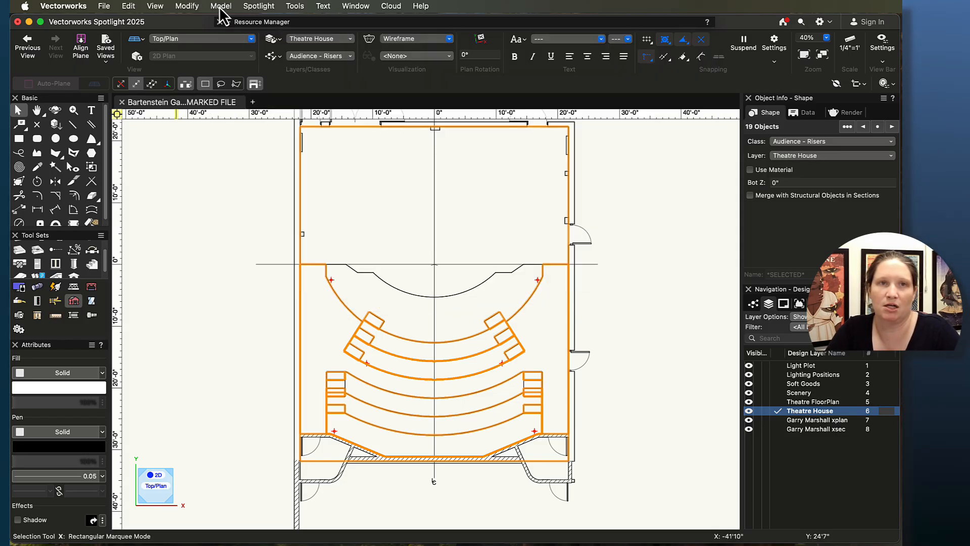
pyautogui.click(221, 6)
pyautogui.click(441, 280)
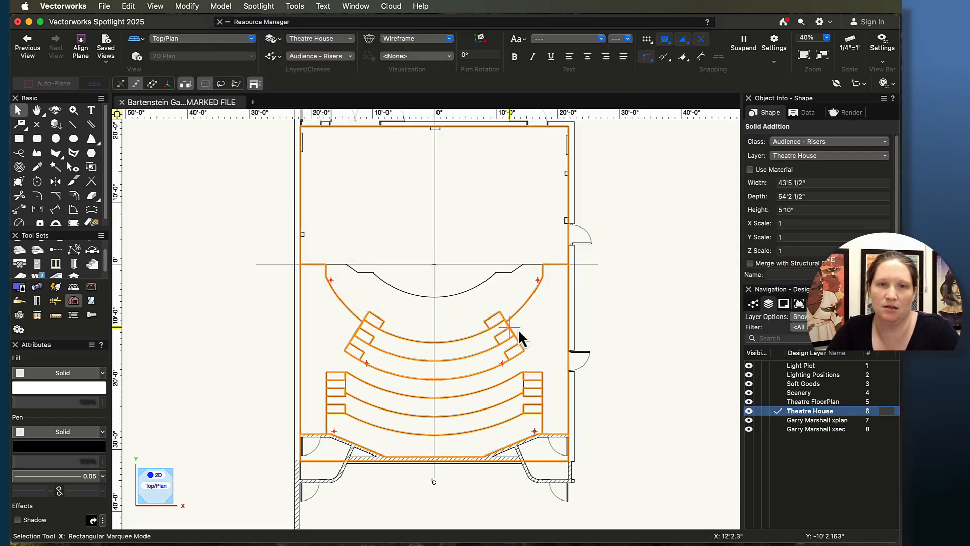
# Step: Switch to the Flyover tool, orbit into a 3D view, and hide the Garry Marshall xplan layer
pyautogui.hotkey('shift', 'c')
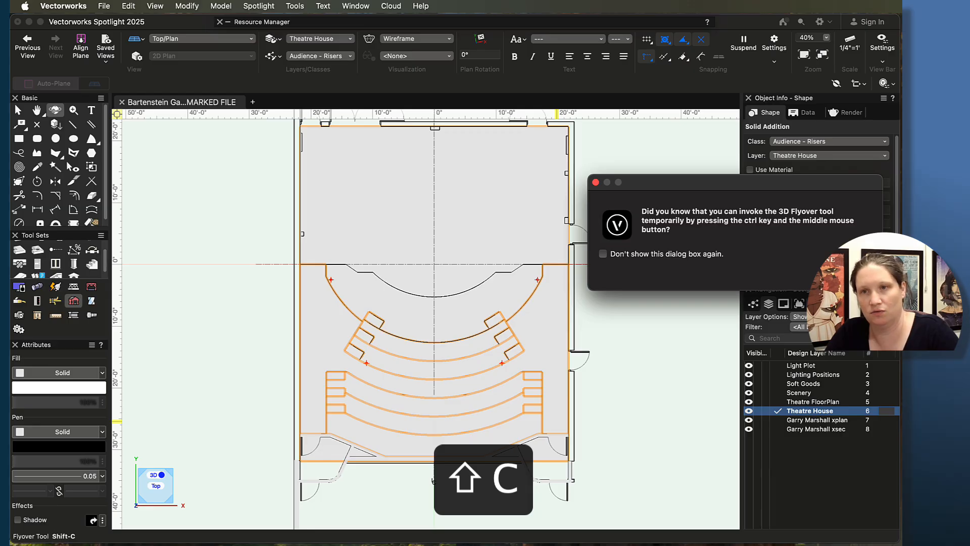
pyautogui.click(596, 182)
pyautogui.moveTo(596, 362)
pyautogui.mouseDown()
pyautogui.moveTo(535, 329)
pyautogui.moveTo(509, 225)
pyautogui.moveTo(342, 218)
pyautogui.mouseUp()
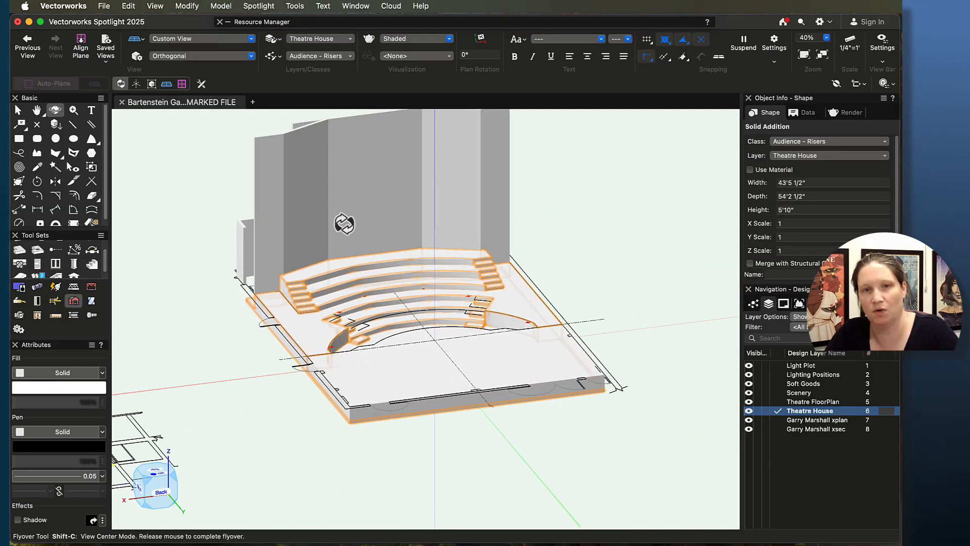
pyautogui.click(758, 420)
# Step: Orbit and zoom the 3D view to inspect the combined riser and aisle step solid
pyautogui.moveTo(291, 430); pyautogui.dragTo(185, 433)
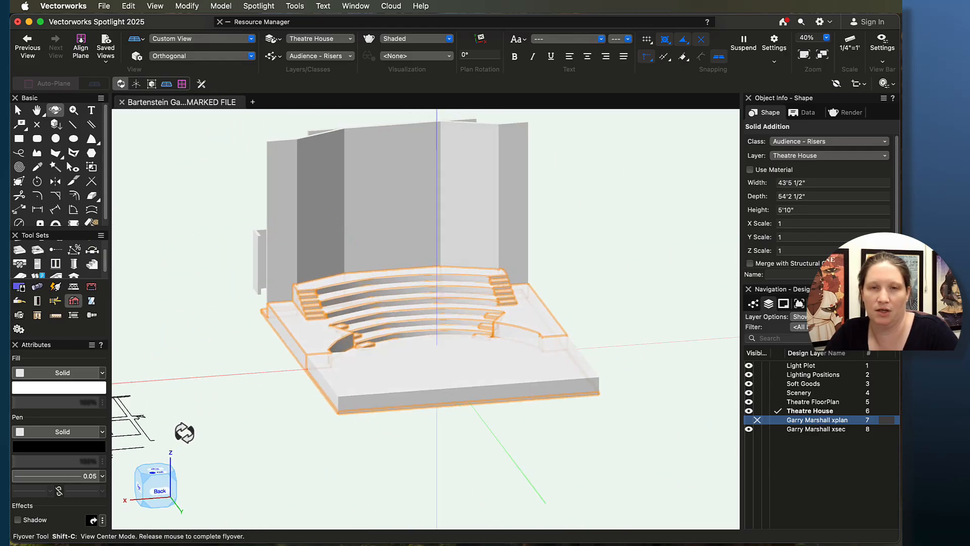
pyautogui.moveTo(630, 322)
pyautogui.mouseDown()
pyautogui.moveTo(613, 405)
pyautogui.moveTo(401, 366)
pyautogui.moveTo(416, 301)
pyautogui.moveTo(619, 303)
pyautogui.moveTo(643, 318)
pyautogui.moveTo(616, 319)
pyautogui.mouseUp()
pyautogui.scroll(8, 349, 305)
pyautogui.scroll(-3, 222, 429)
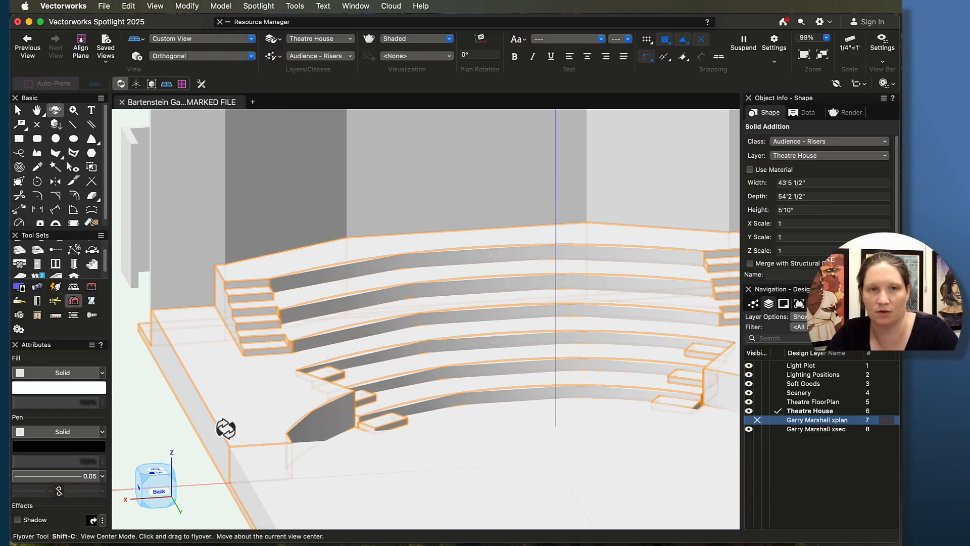